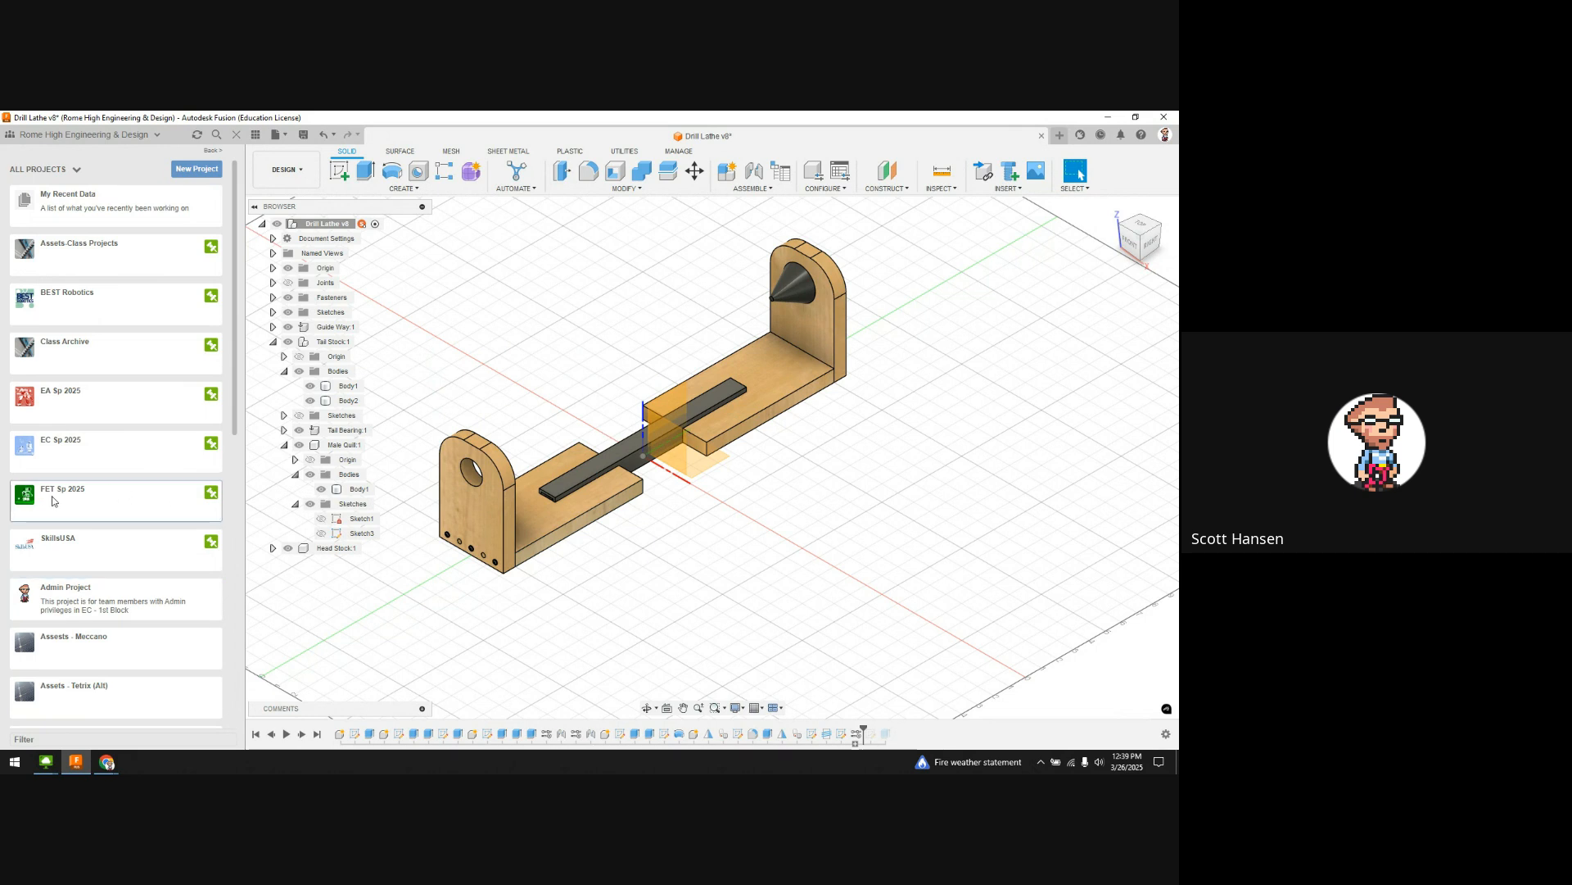
Step: Browse FET Sp 2025 > Design Assets, look inside 3D Printing Project, then return to Design Assets
{"action": "left_click", "coordinate": [49, 500]}
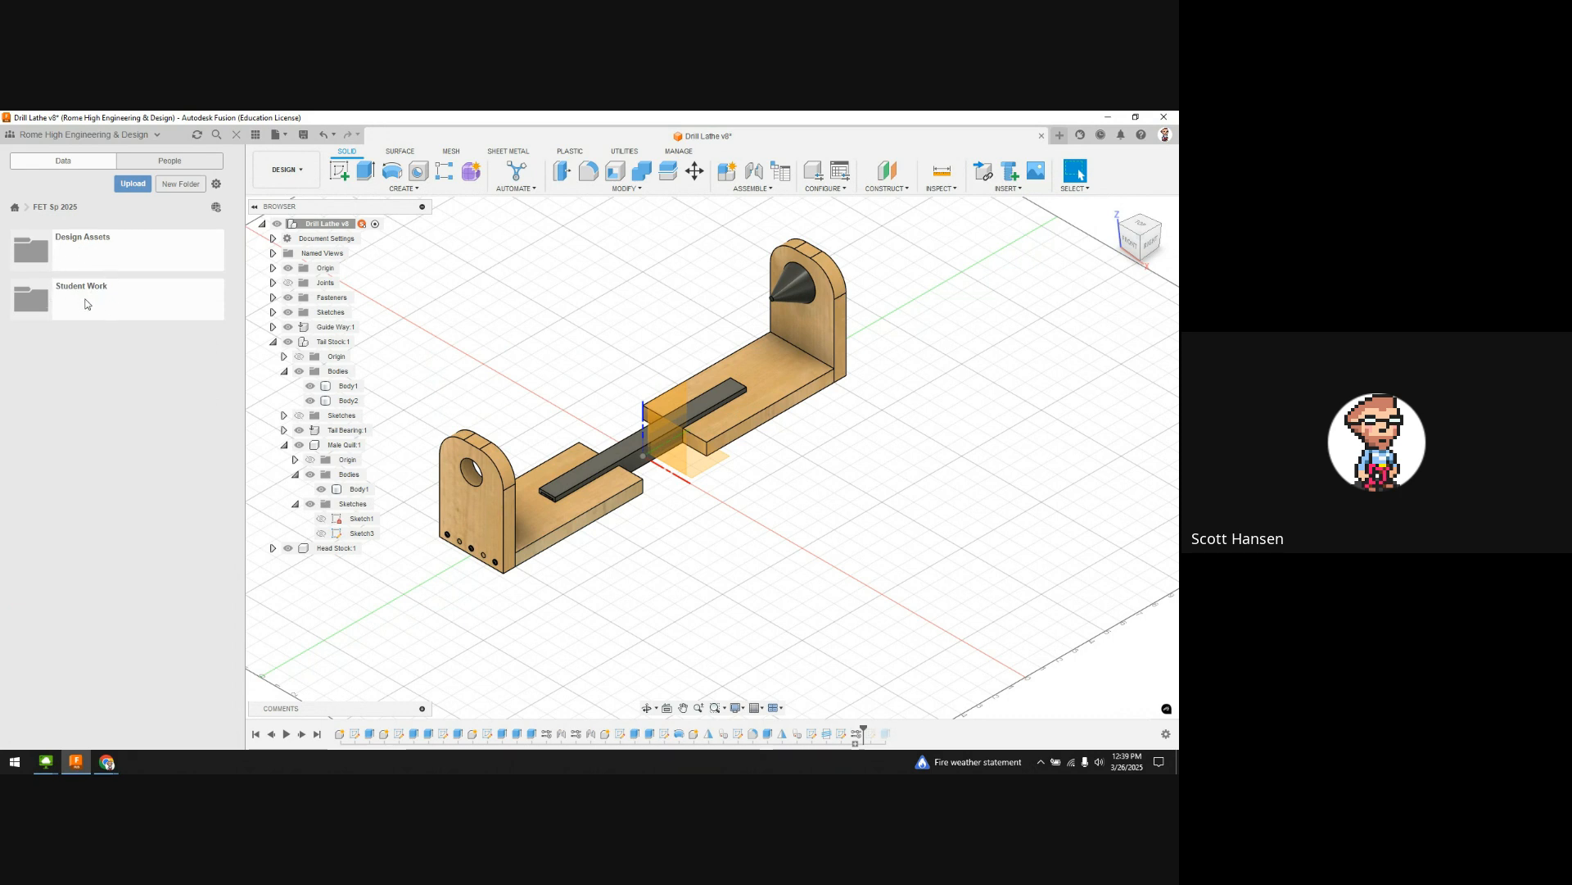
{"action": "left_click", "coordinate": [83, 255]}
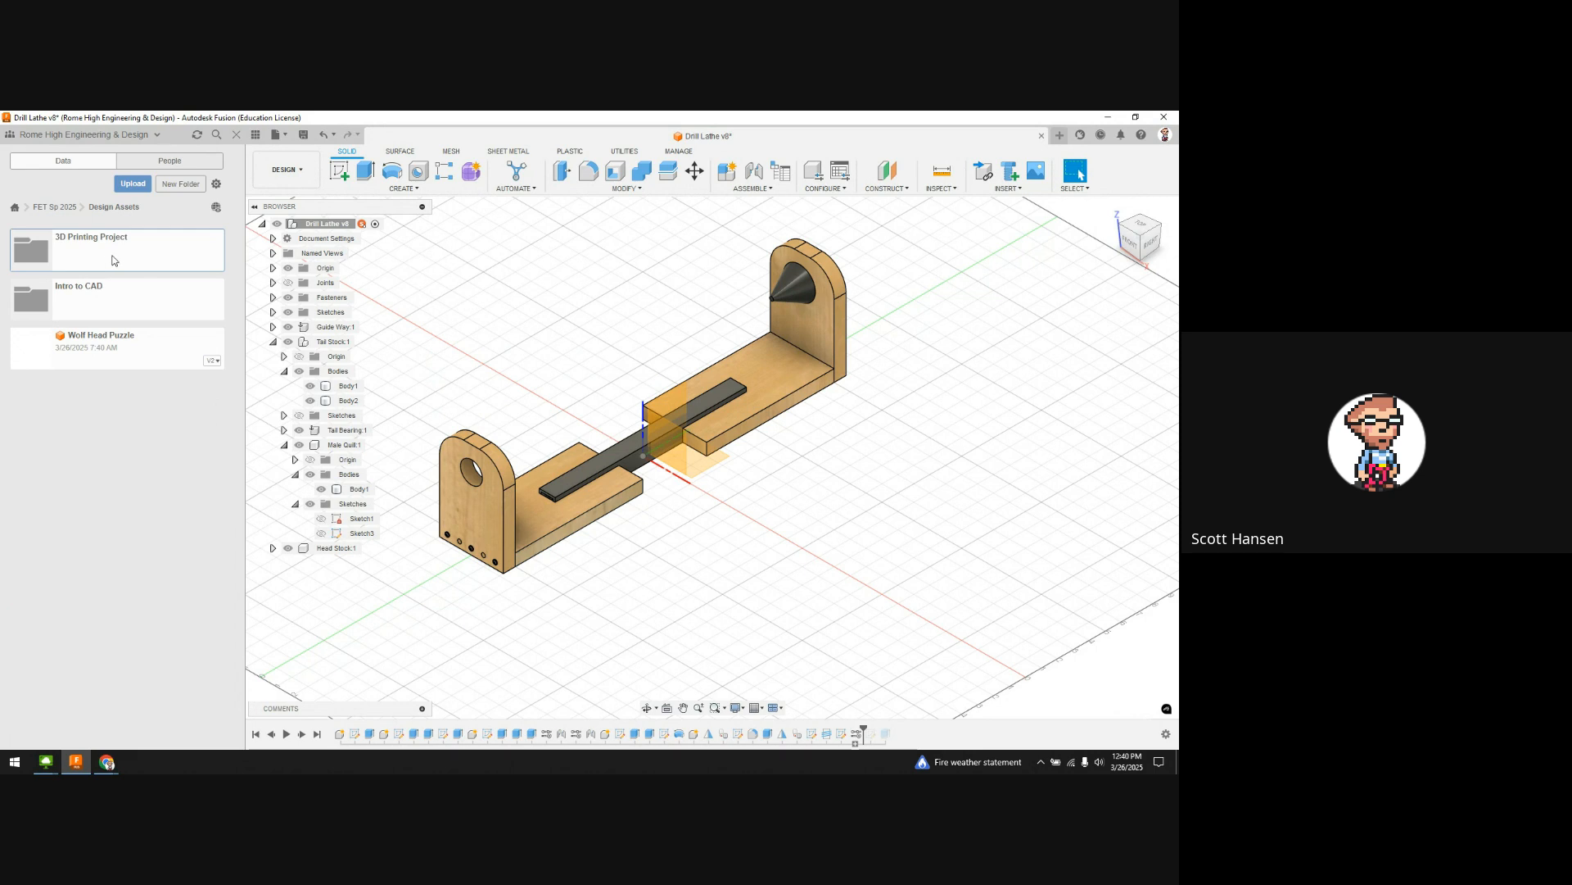
{"action": "left_click", "coordinate": [104, 259]}
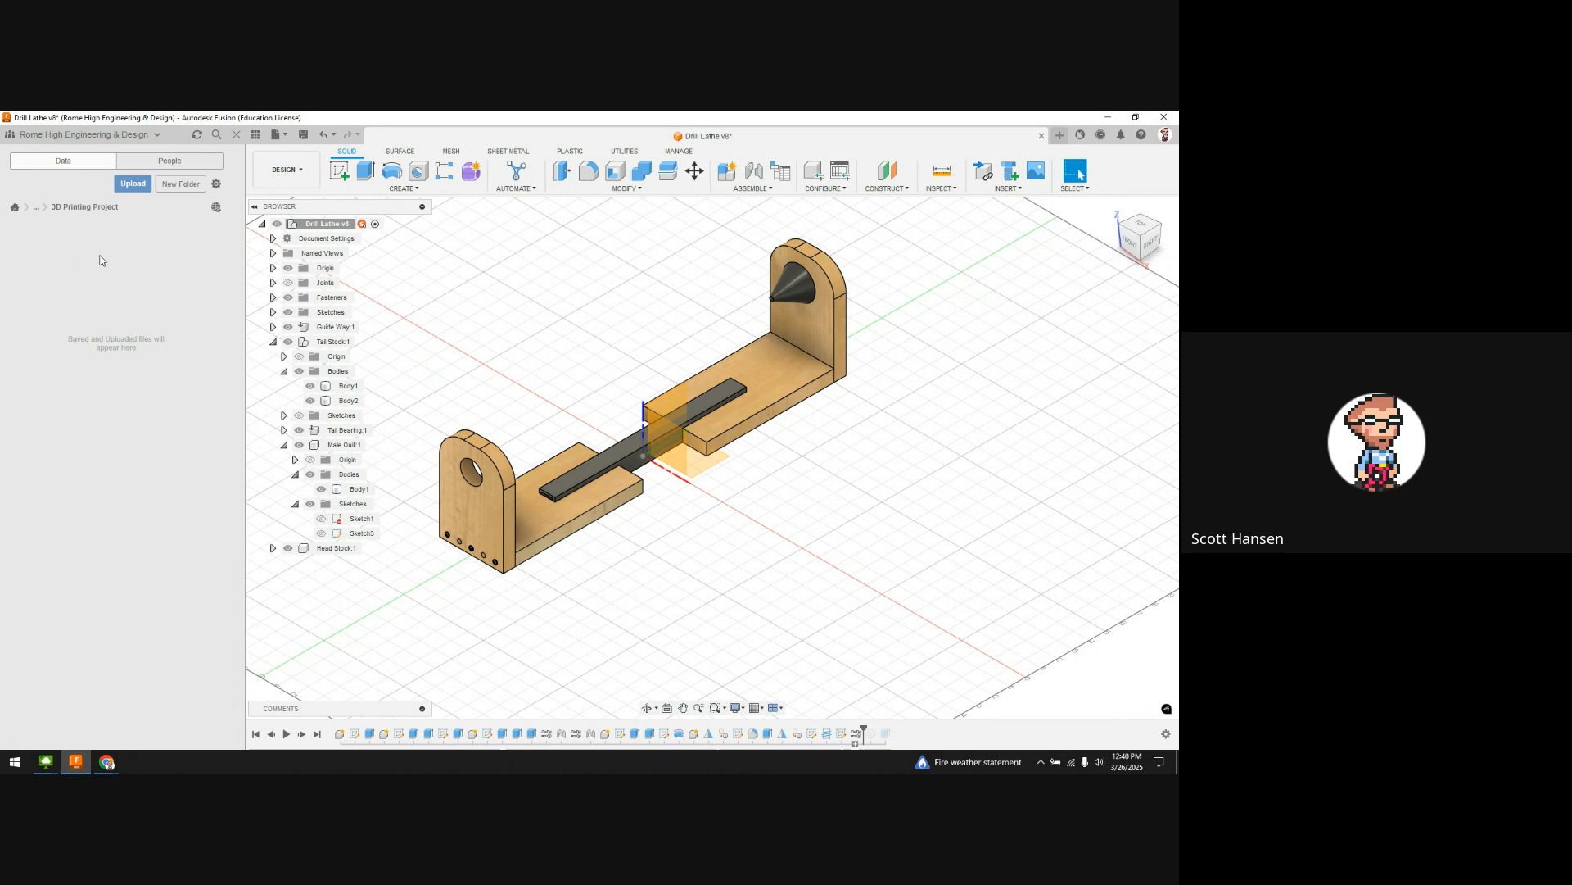
{"action": "left_click", "coordinate": [36, 209]}
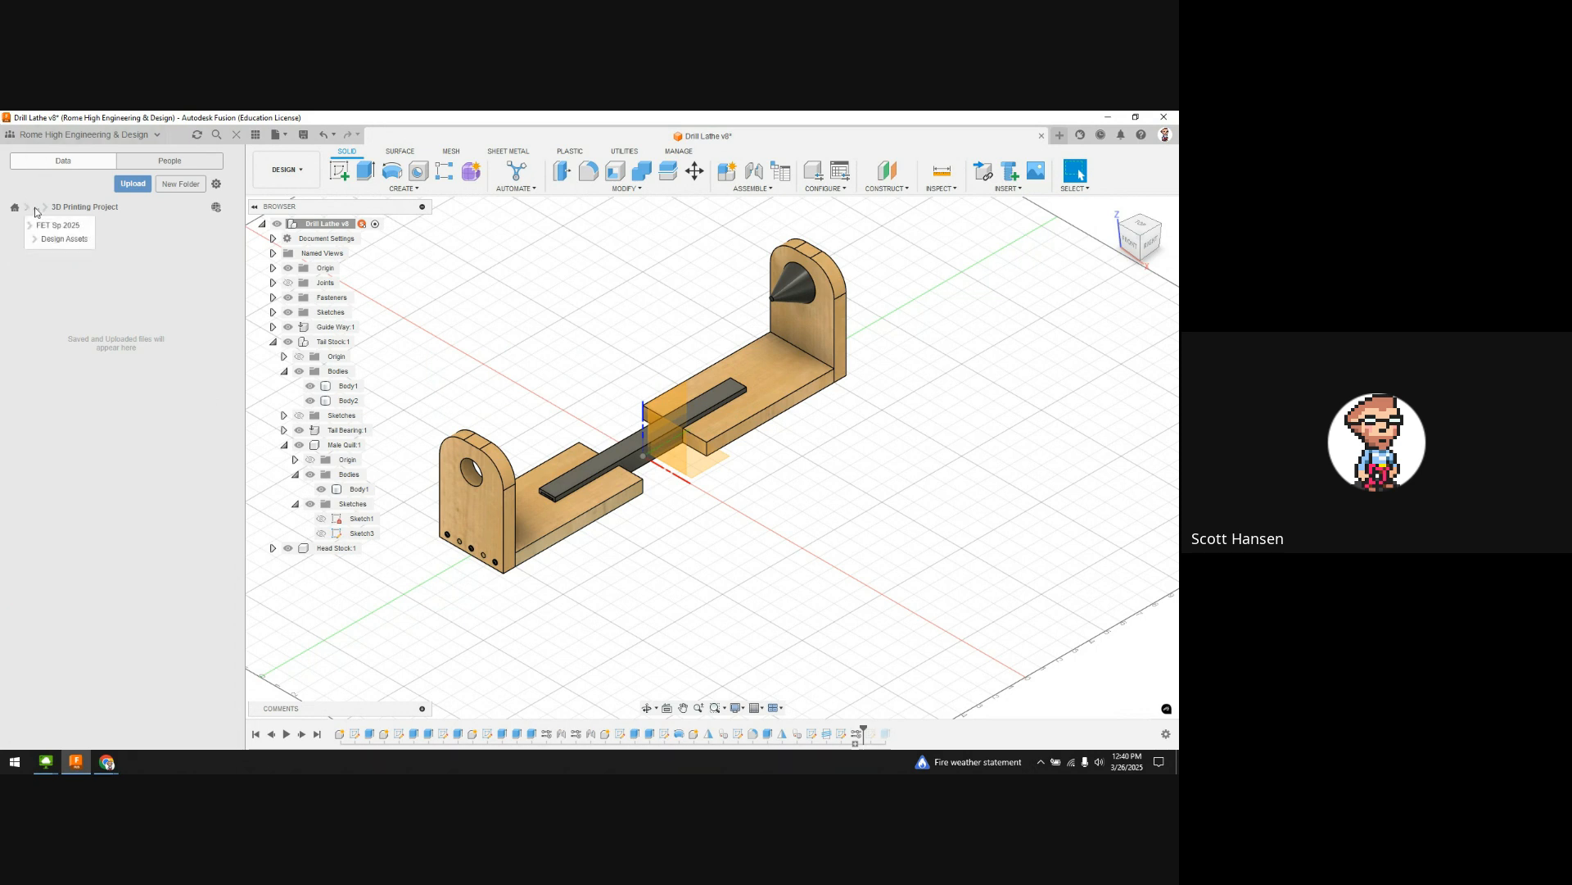
{"action": "left_click", "coordinate": [60, 241]}
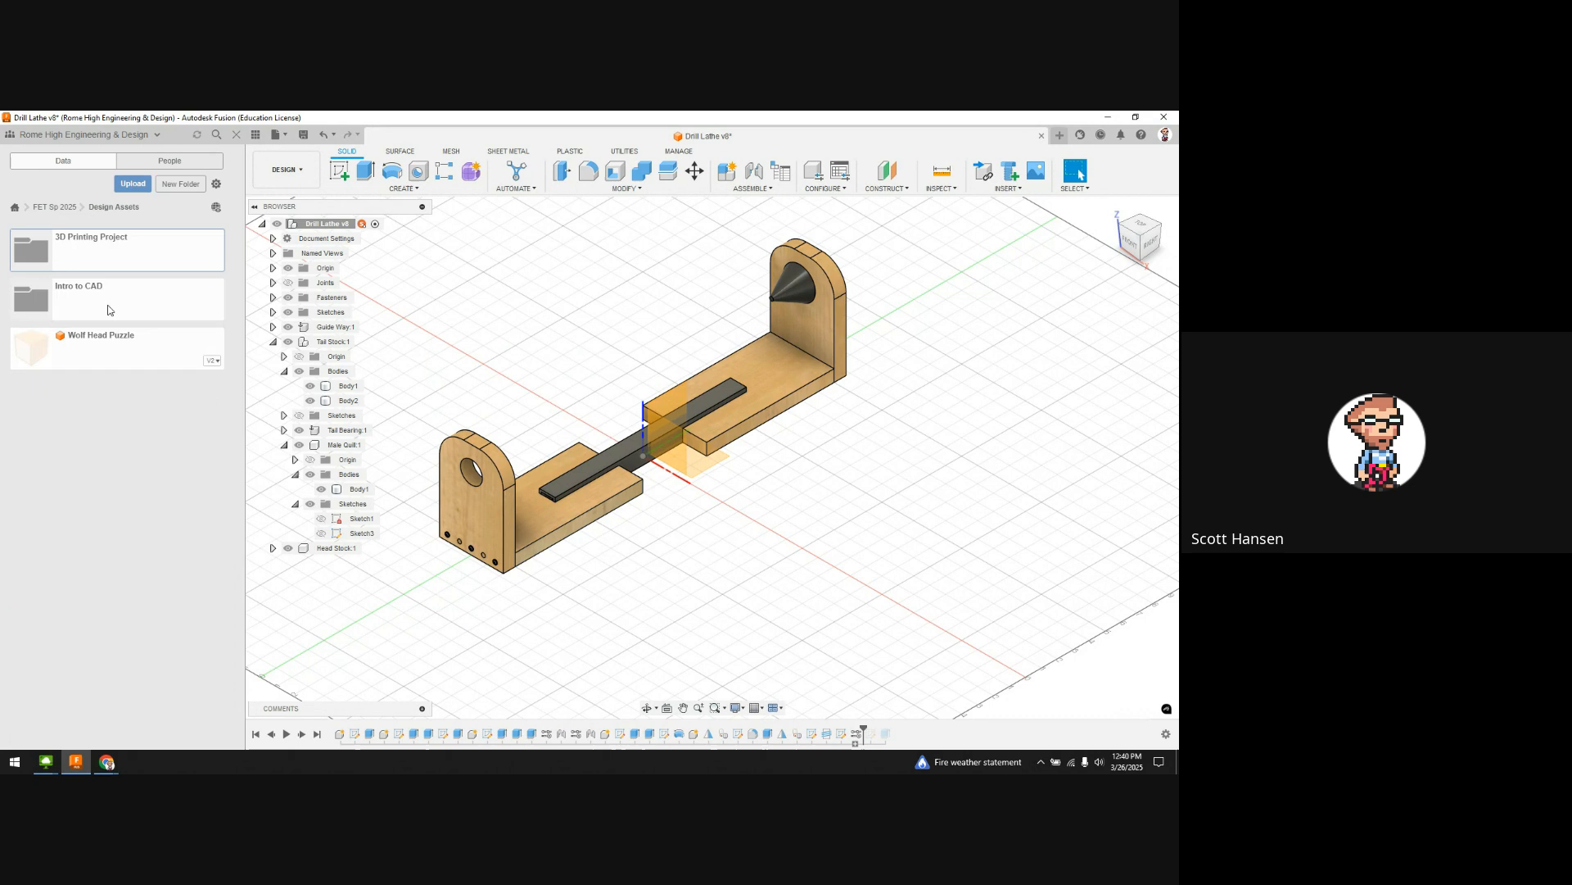
Step: Move Wolf Head Puzzle into the 3D Printing Project folder and open that folder to confirm
{"action": "right_click", "coordinate": [103, 352]}
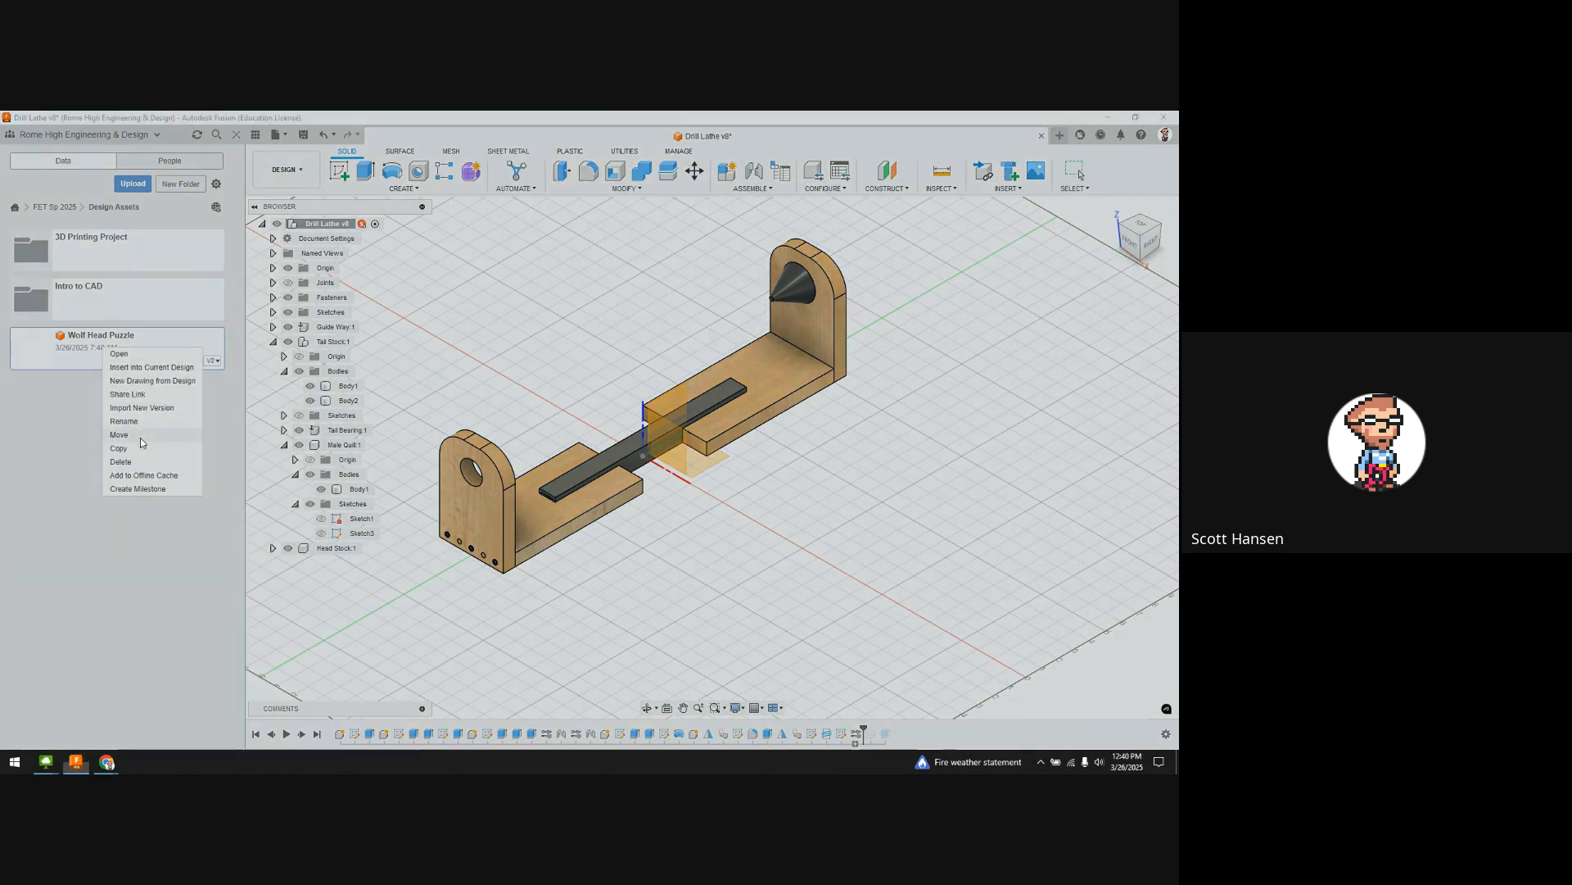
{"action": "left_click", "coordinate": [140, 438]}
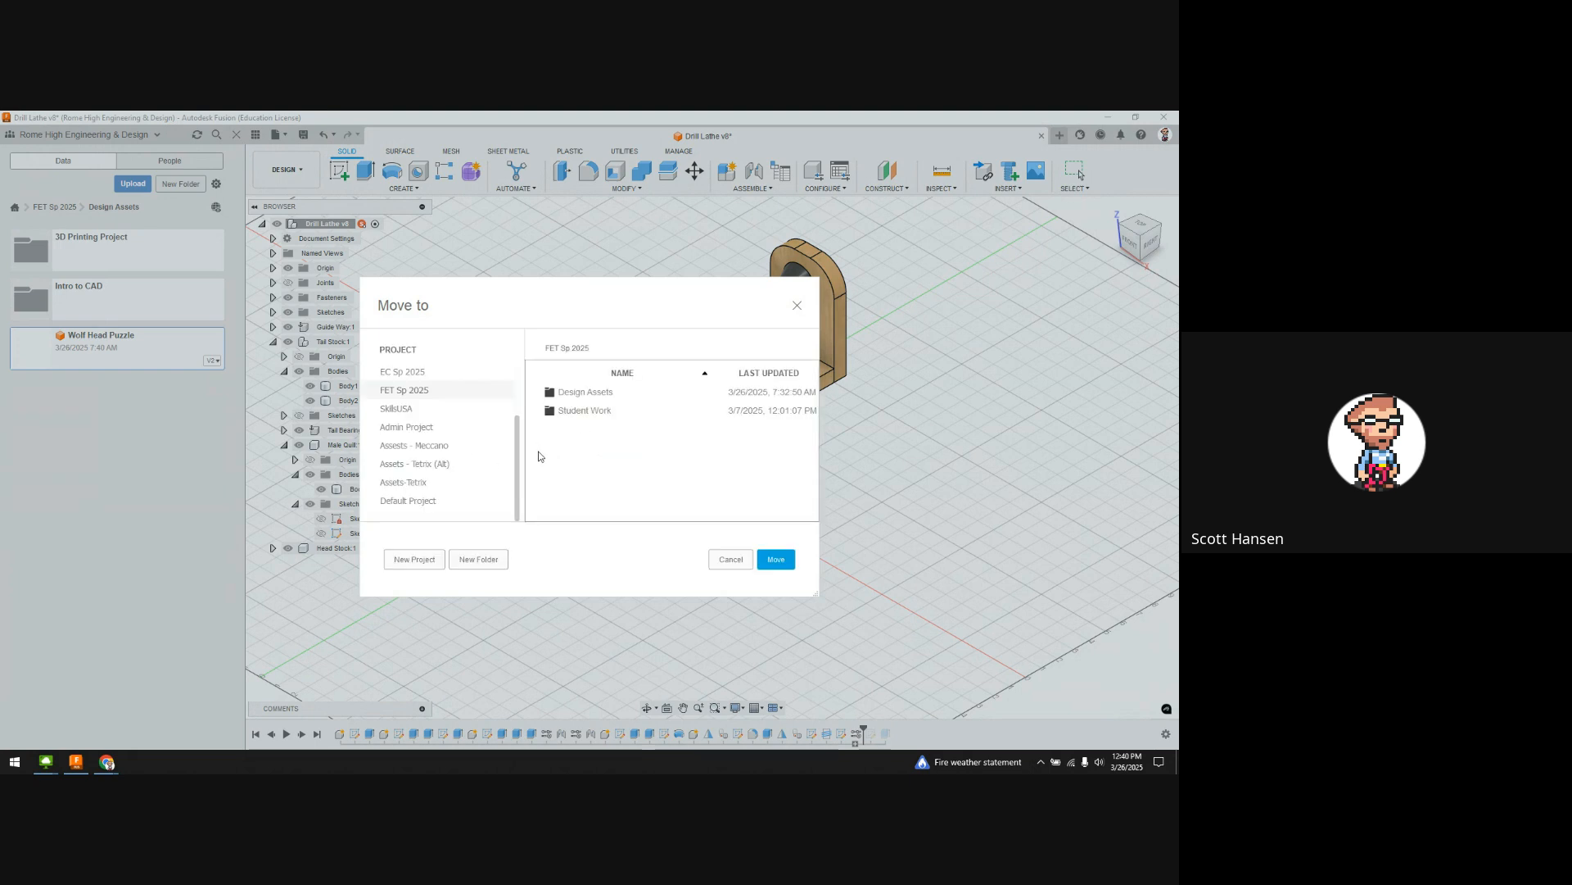
{"action": "left_click", "coordinate": [590, 393]}
{"action": "double_click", "coordinate": [587, 395]}
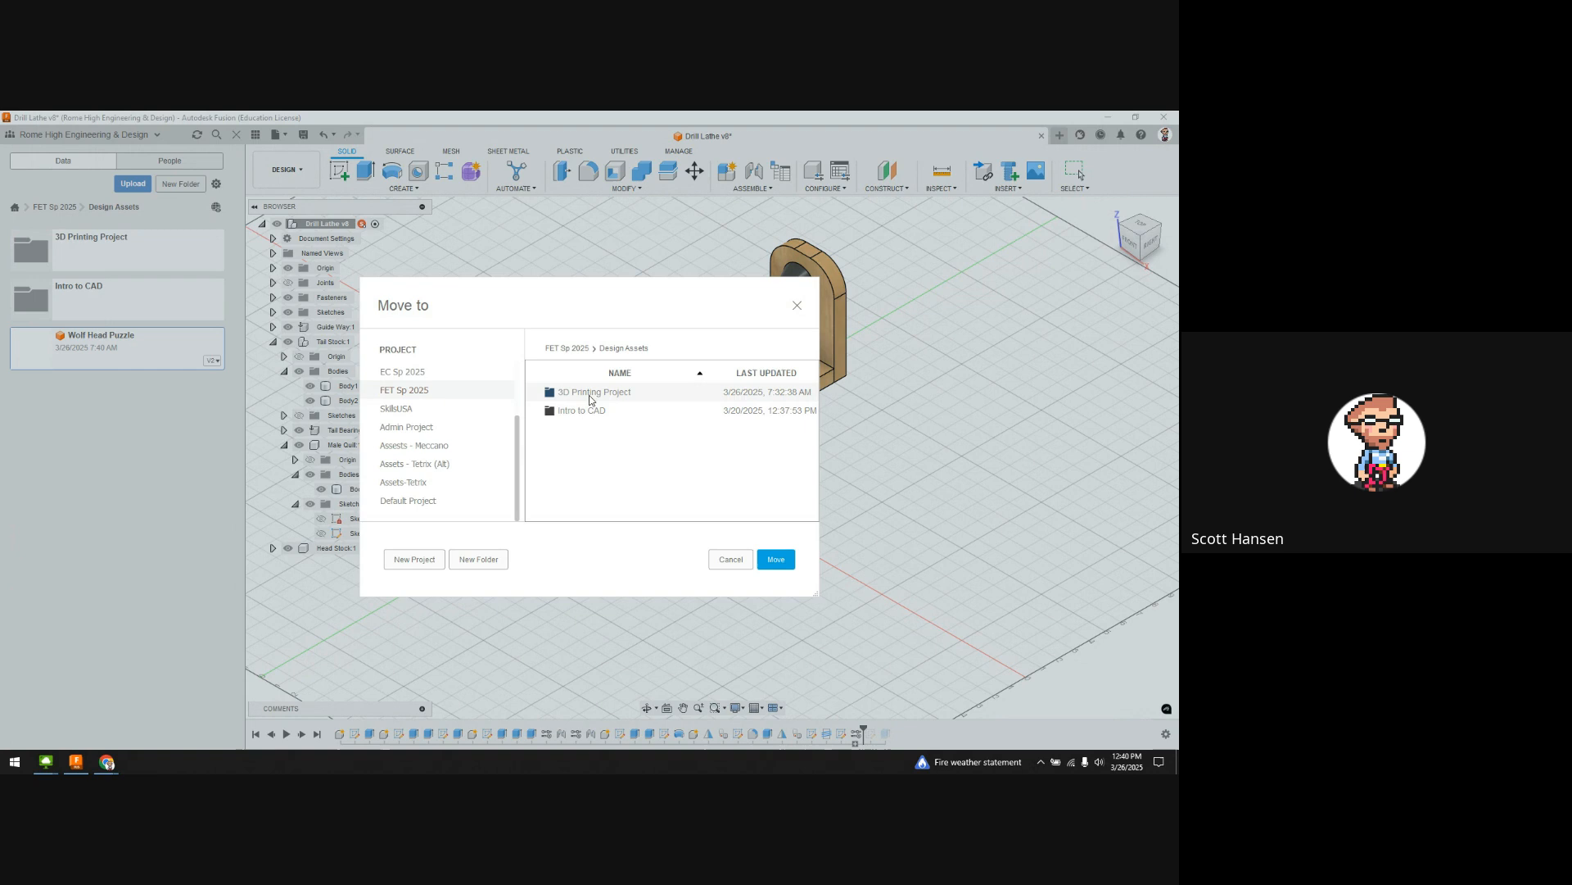
{"action": "left_click", "coordinate": [776, 559]}
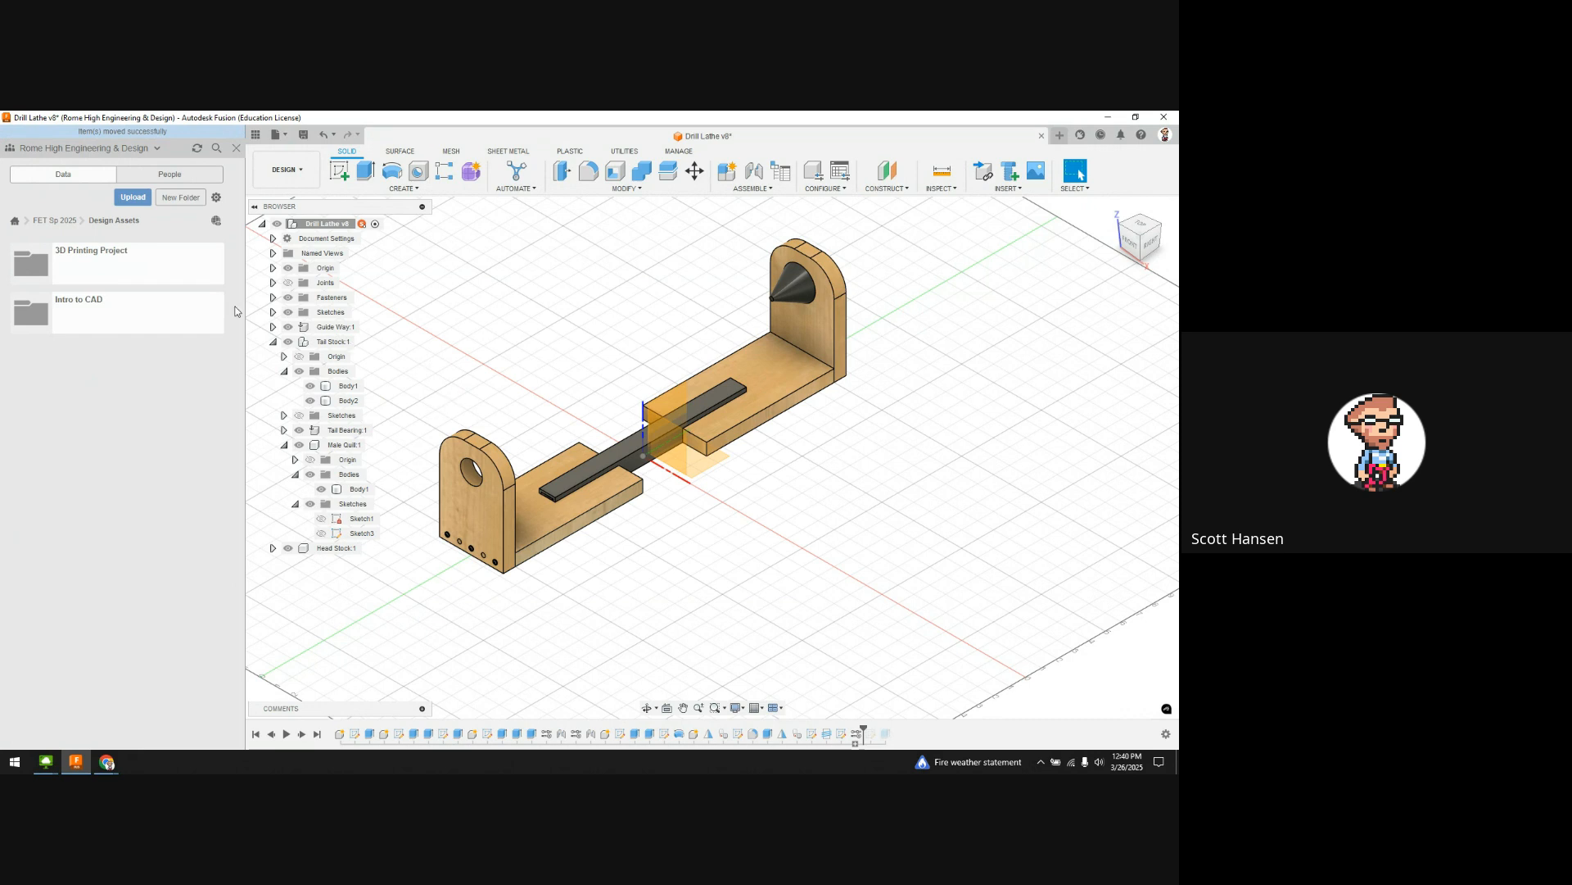
{"action": "left_click", "coordinate": [114, 267]}
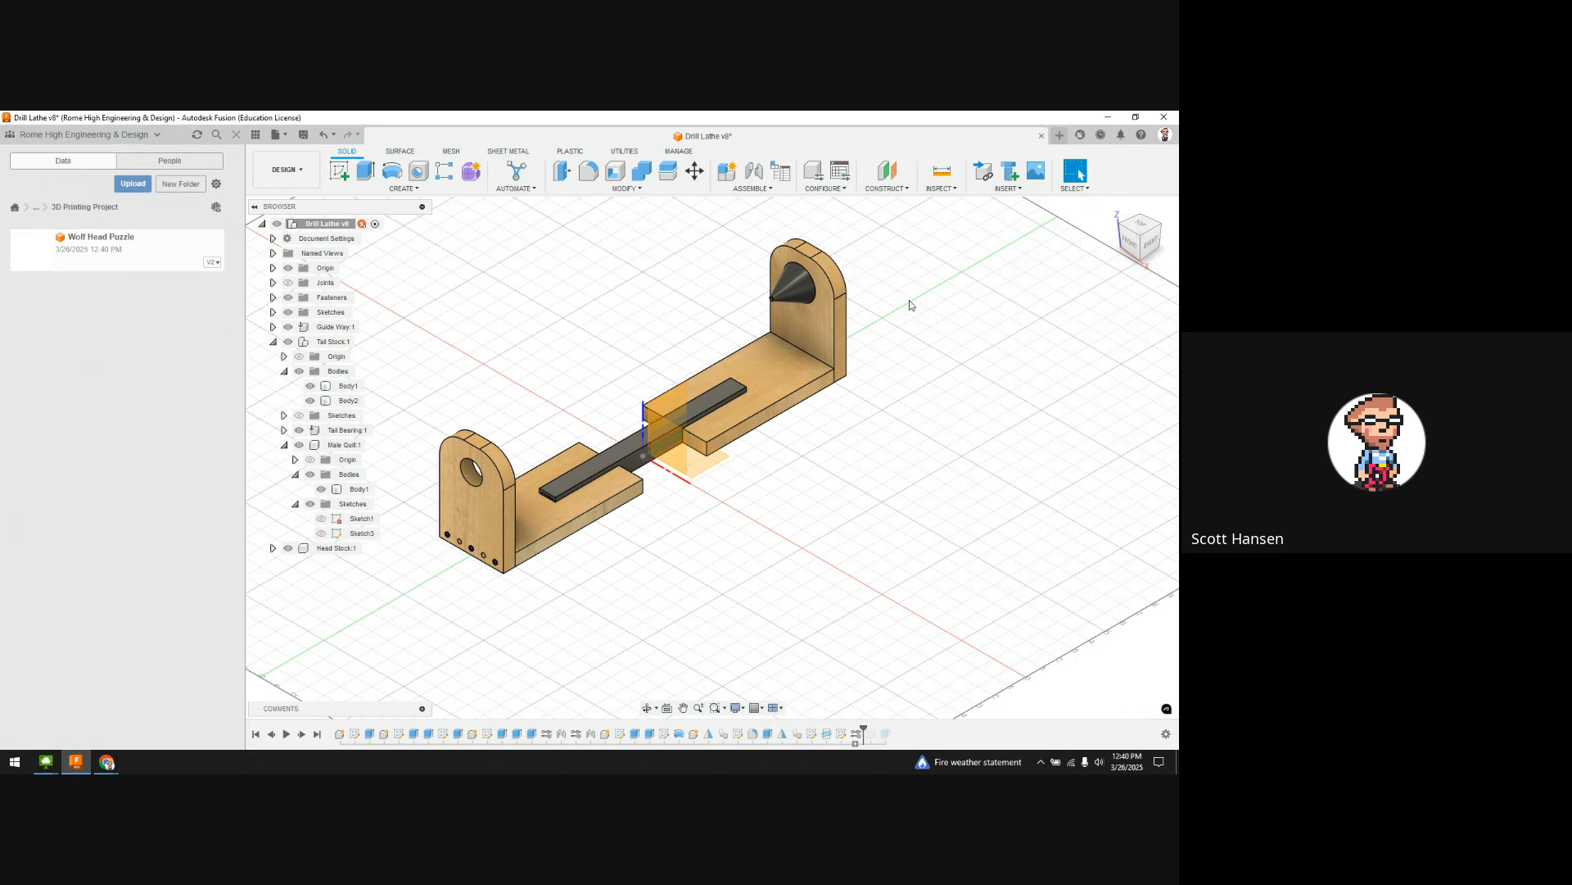
{"action": "key", "text": "ctrl+s"}
Step: Save the Drill Lathe as version 8, close it, and switch to the browser
{"action": "left_click", "coordinate": [585, 460]}
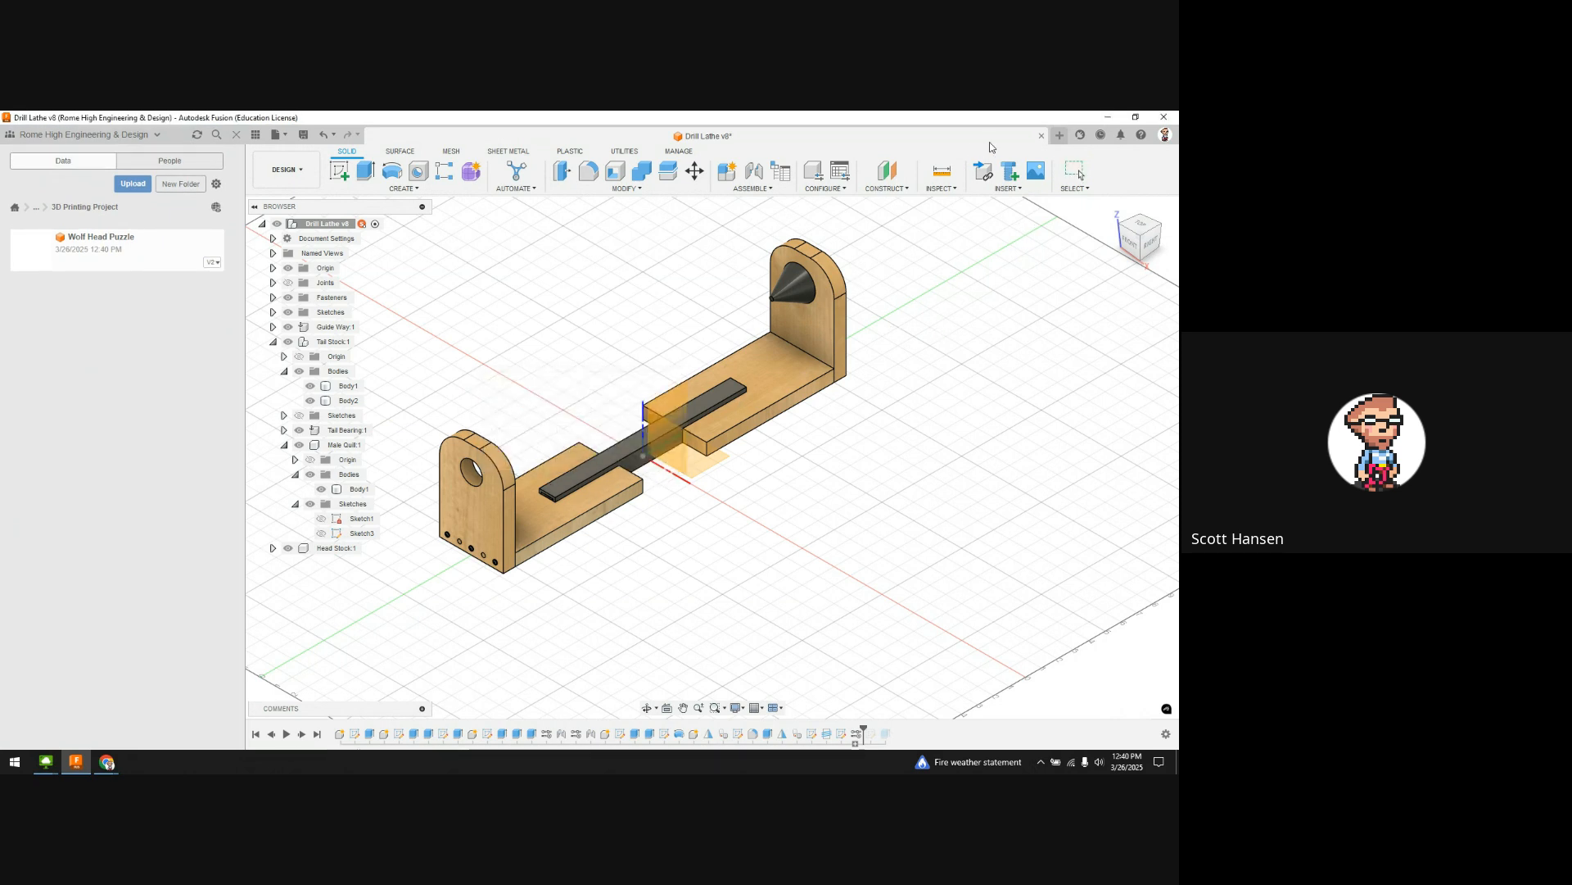
{"action": "left_click", "coordinate": [1041, 136]}
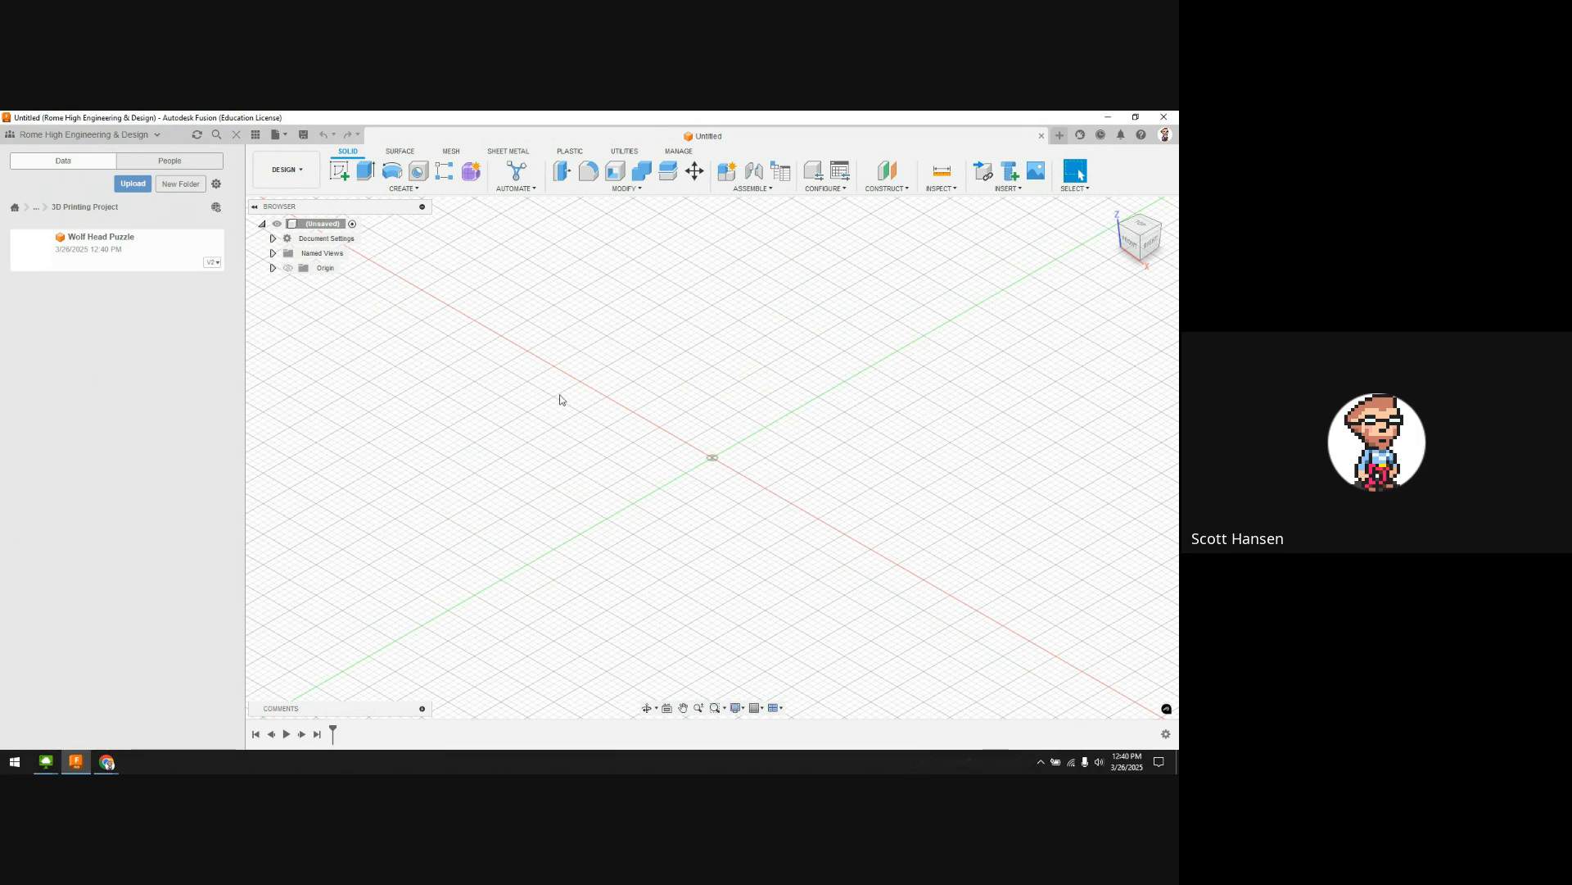
{"action": "key", "text": "alt+Tab"}
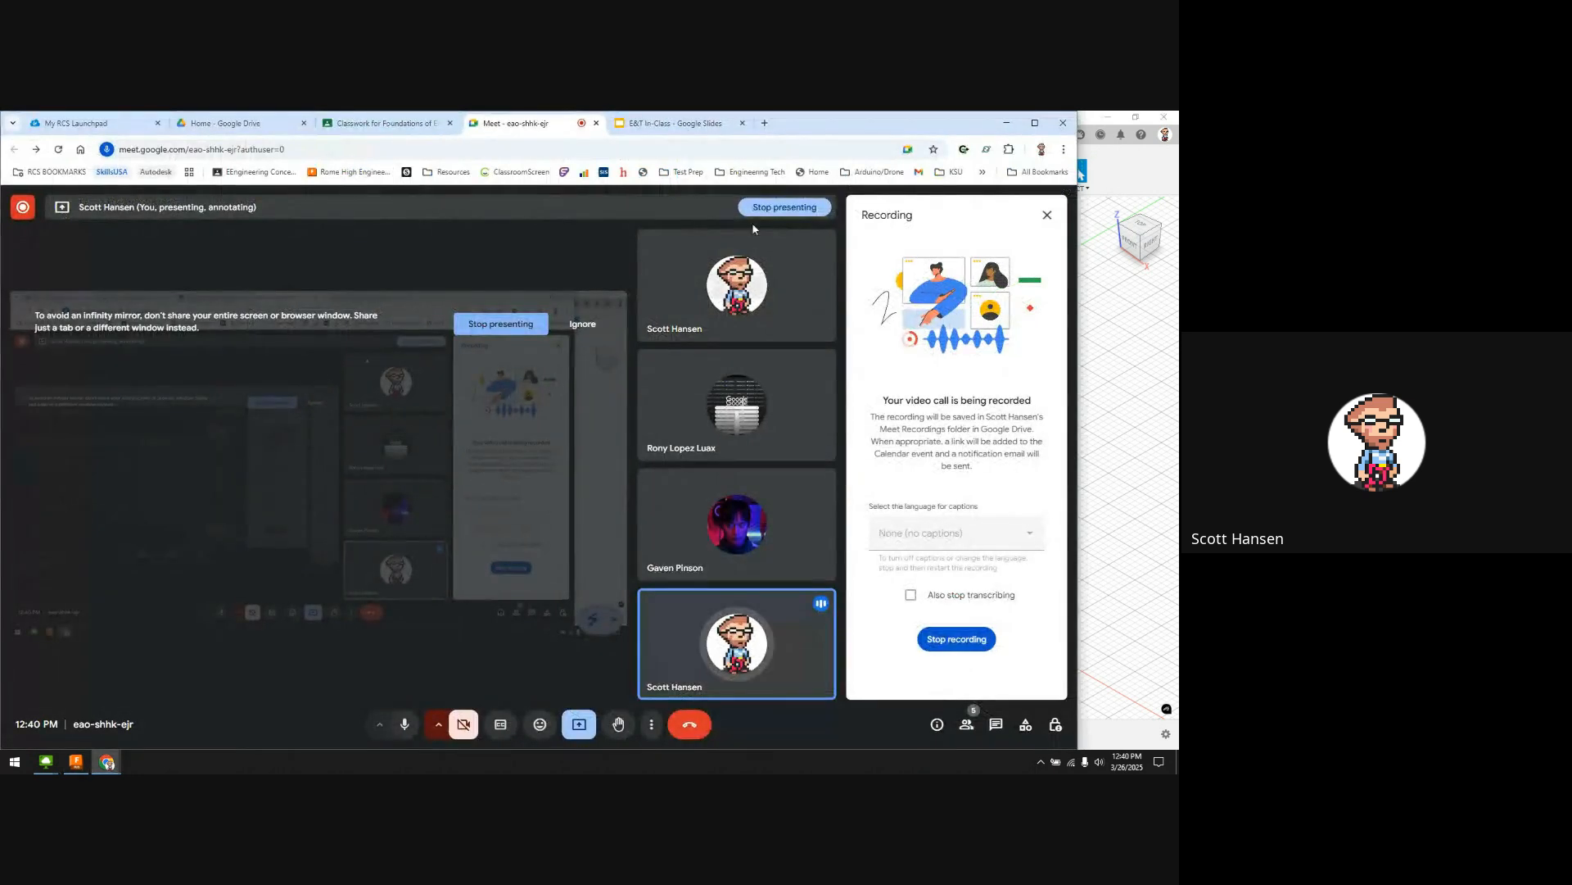
{"action": "left_click", "coordinate": [1116, 505]}
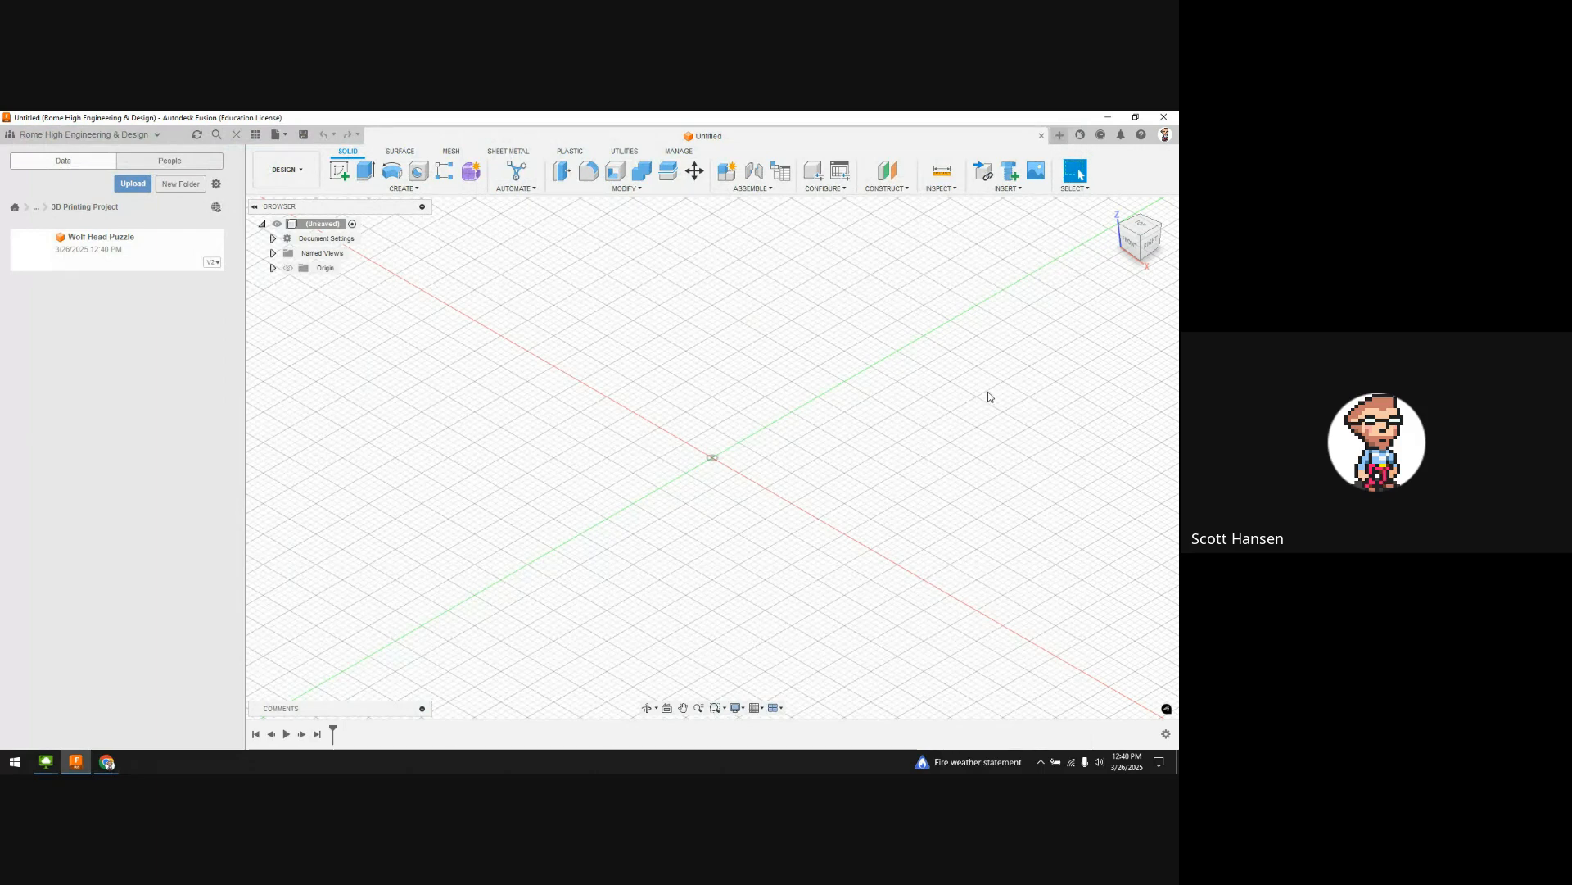
{"action": "key", "text": "alt+Tab"}
Step: Search Google for 'rome high school' in a new tab and switch to image results
{"action": "left_click", "coordinate": [766, 123]}
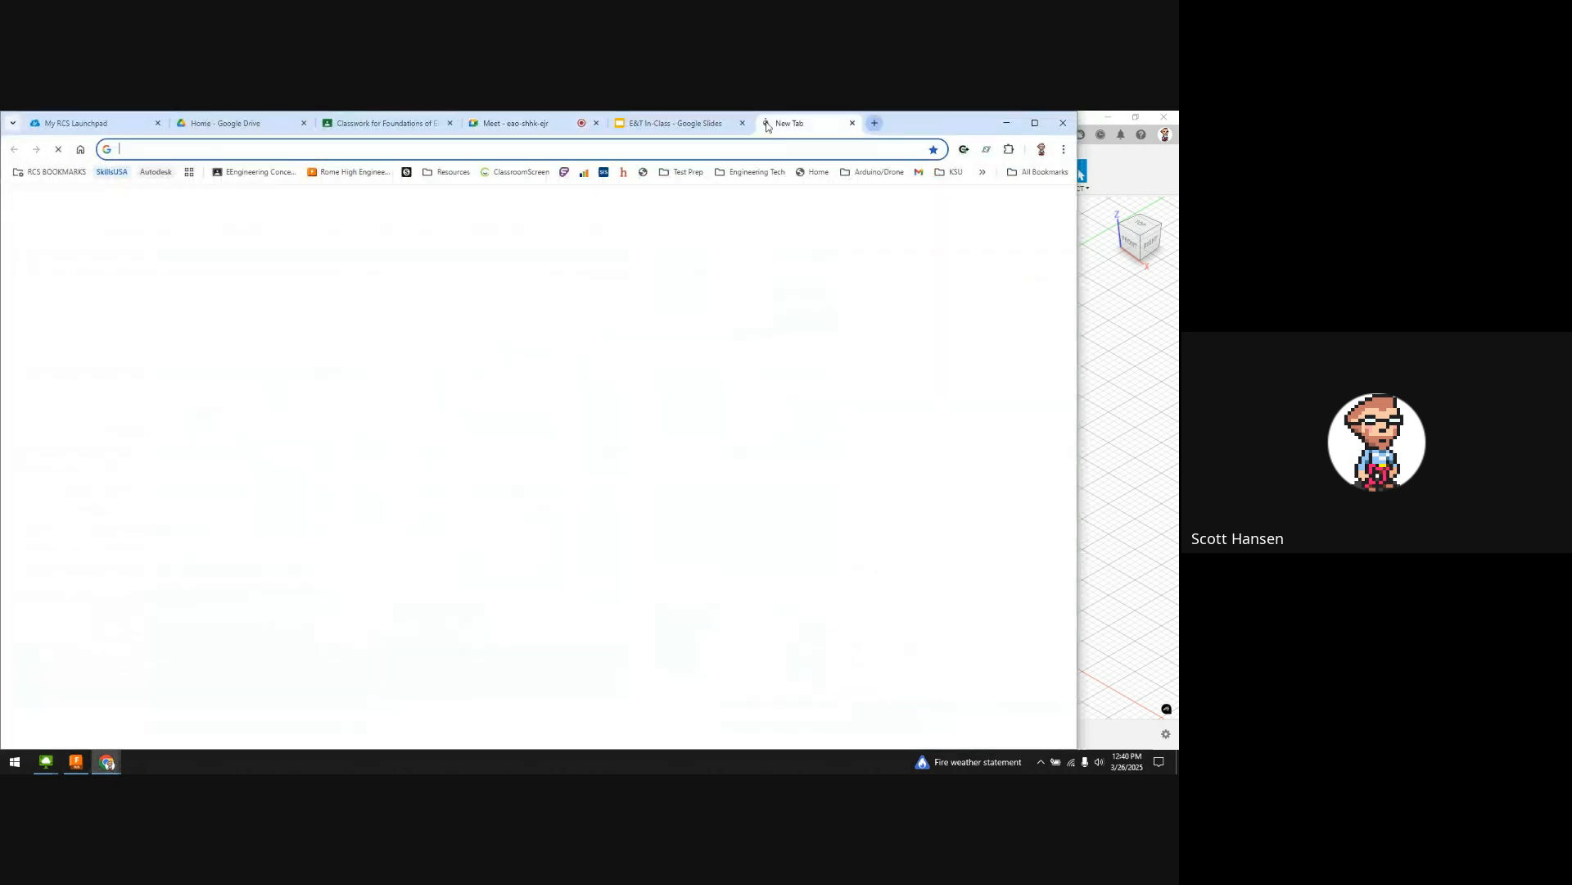
{"action": "type", "text": "rome"}
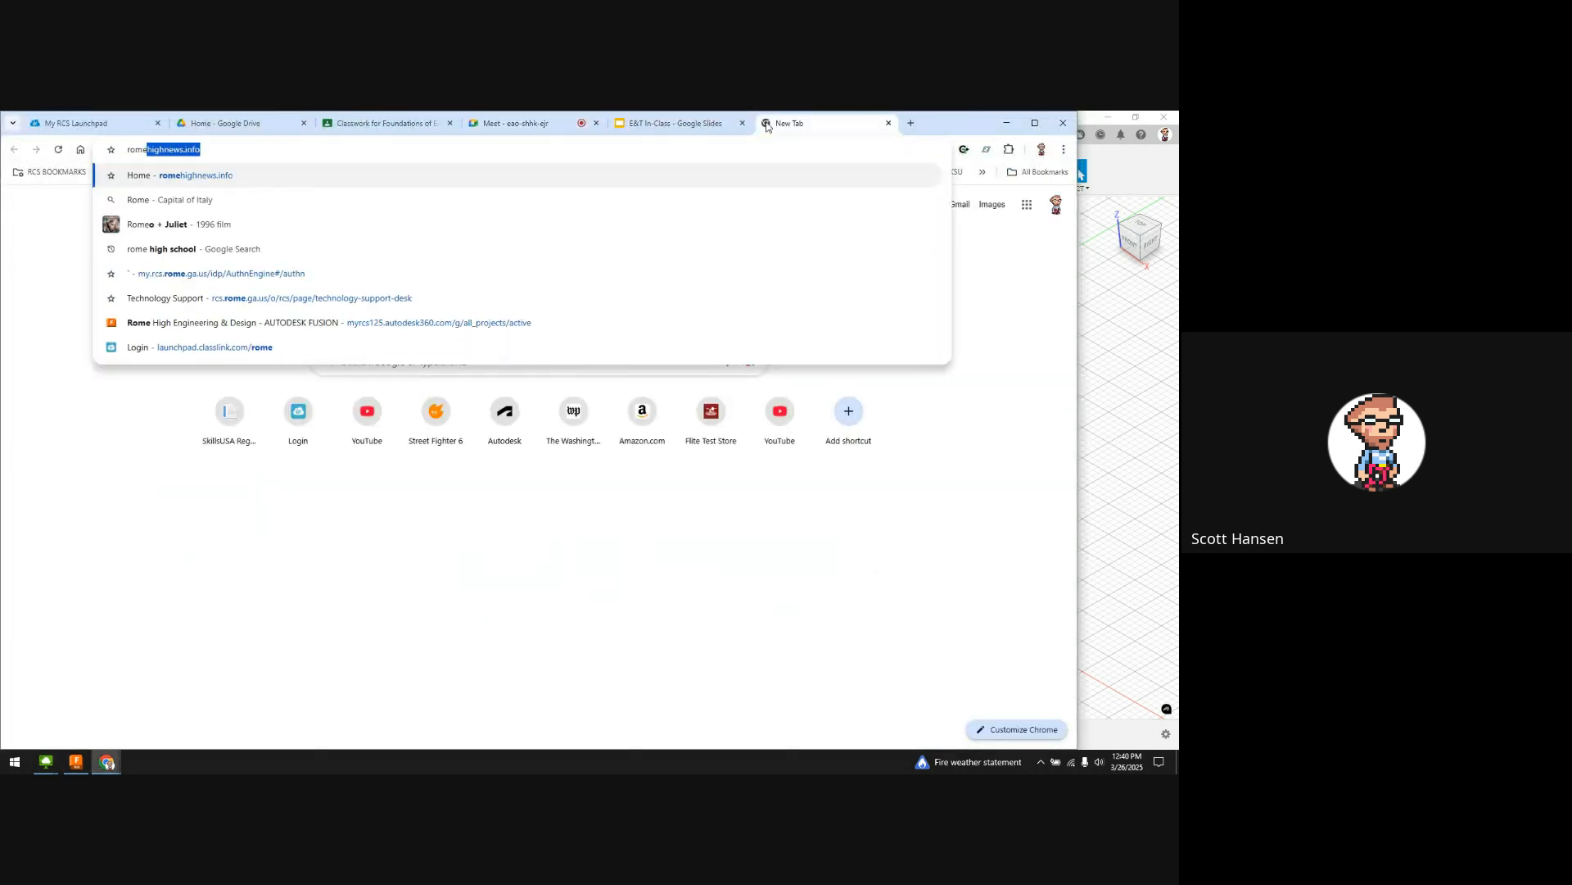
{"action": "type", "text": " high school"}
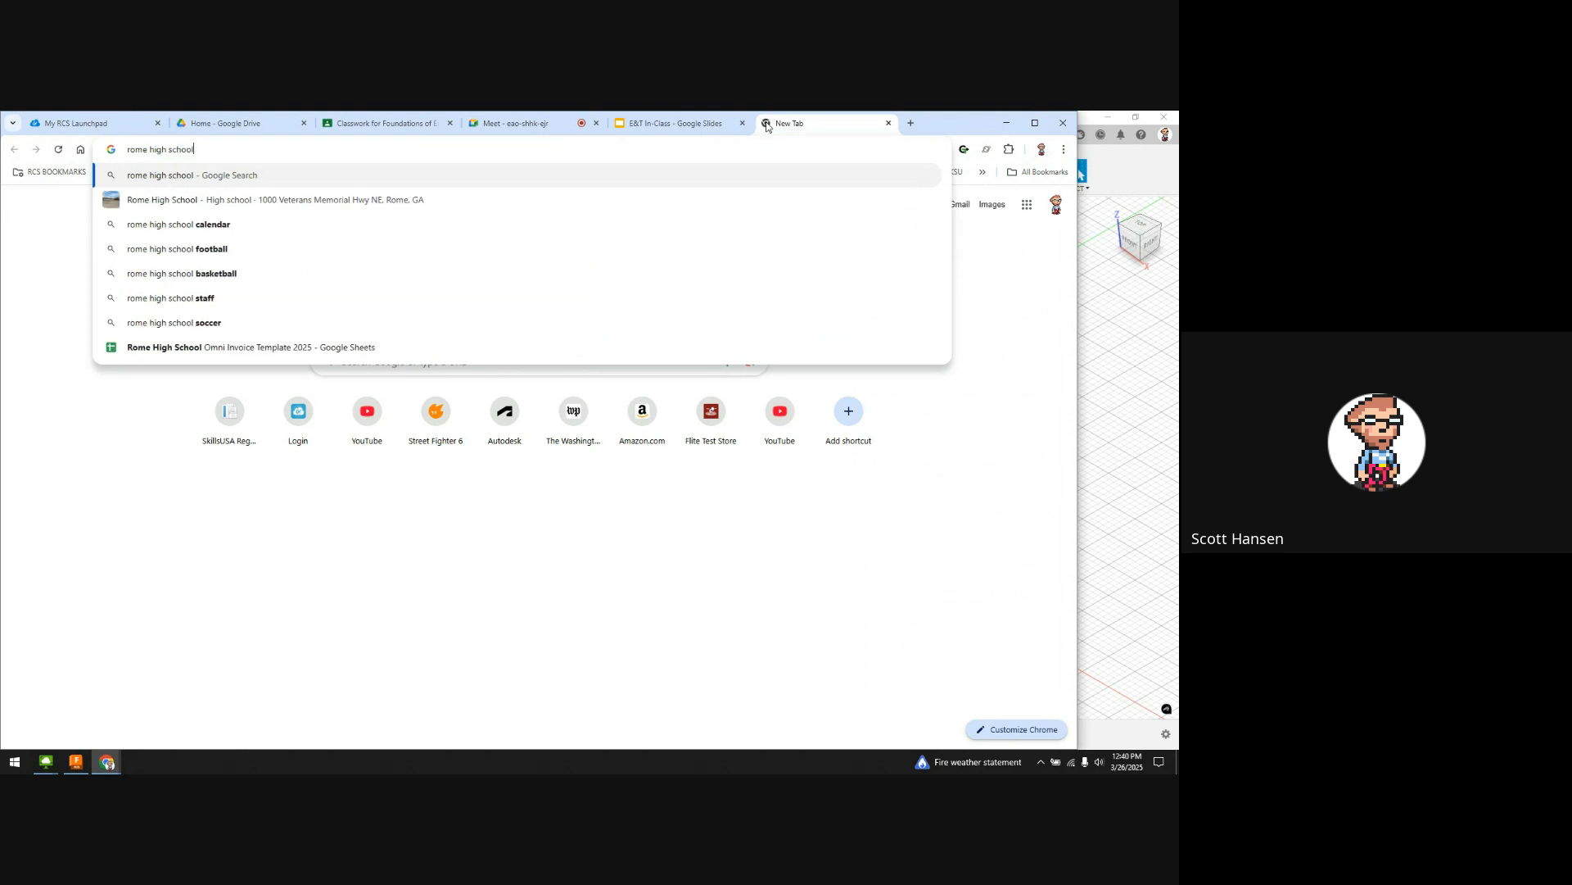
{"action": "key", "text": "Return"}
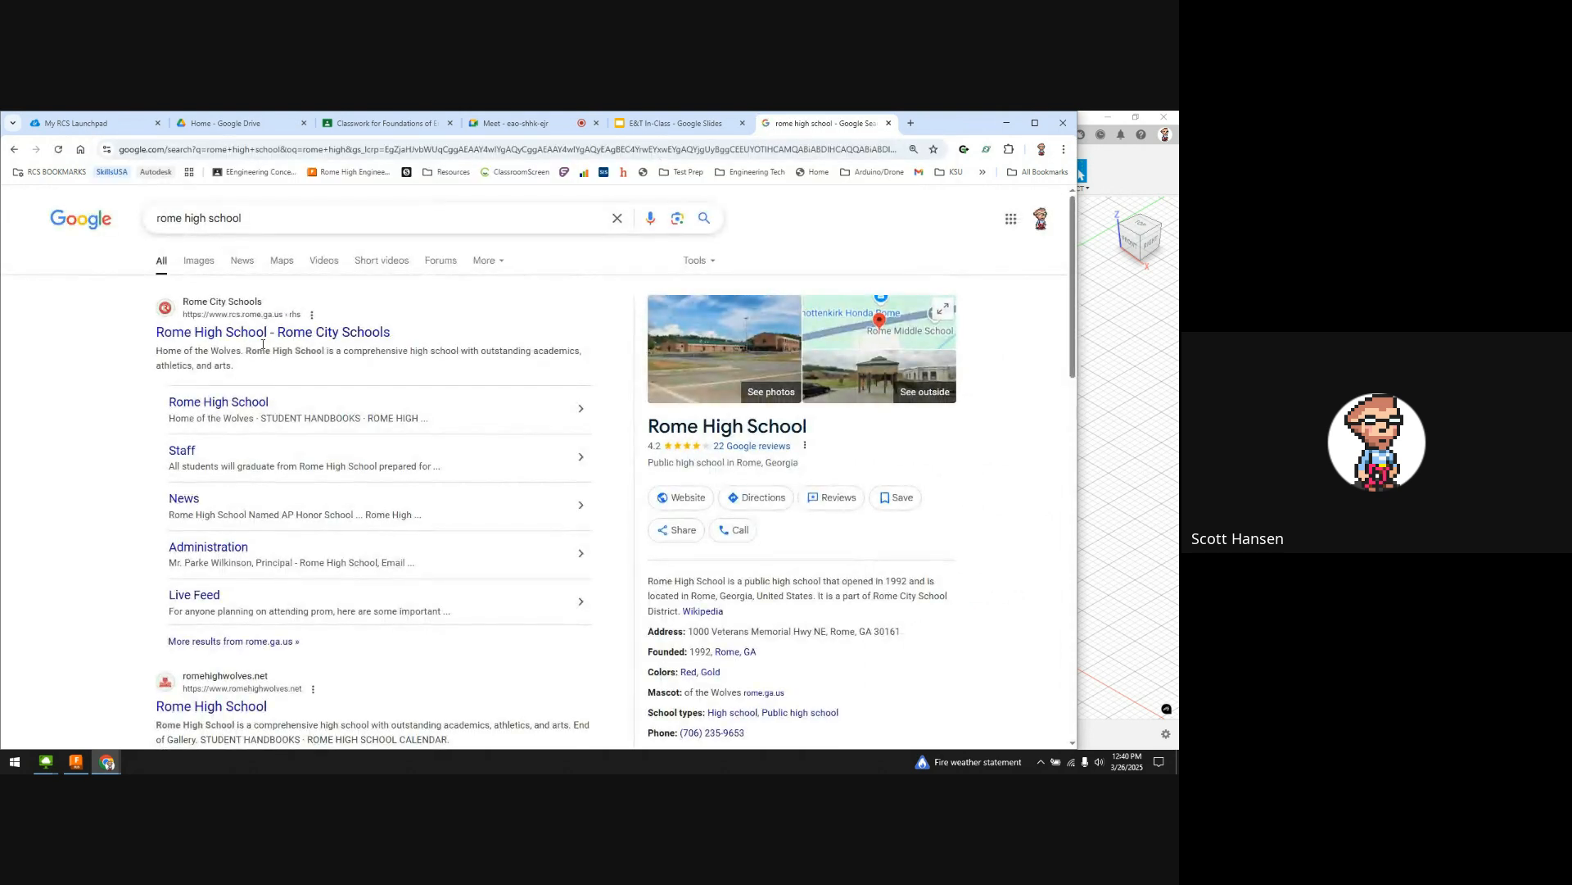
{"action": "left_click", "coordinate": [288, 334]}
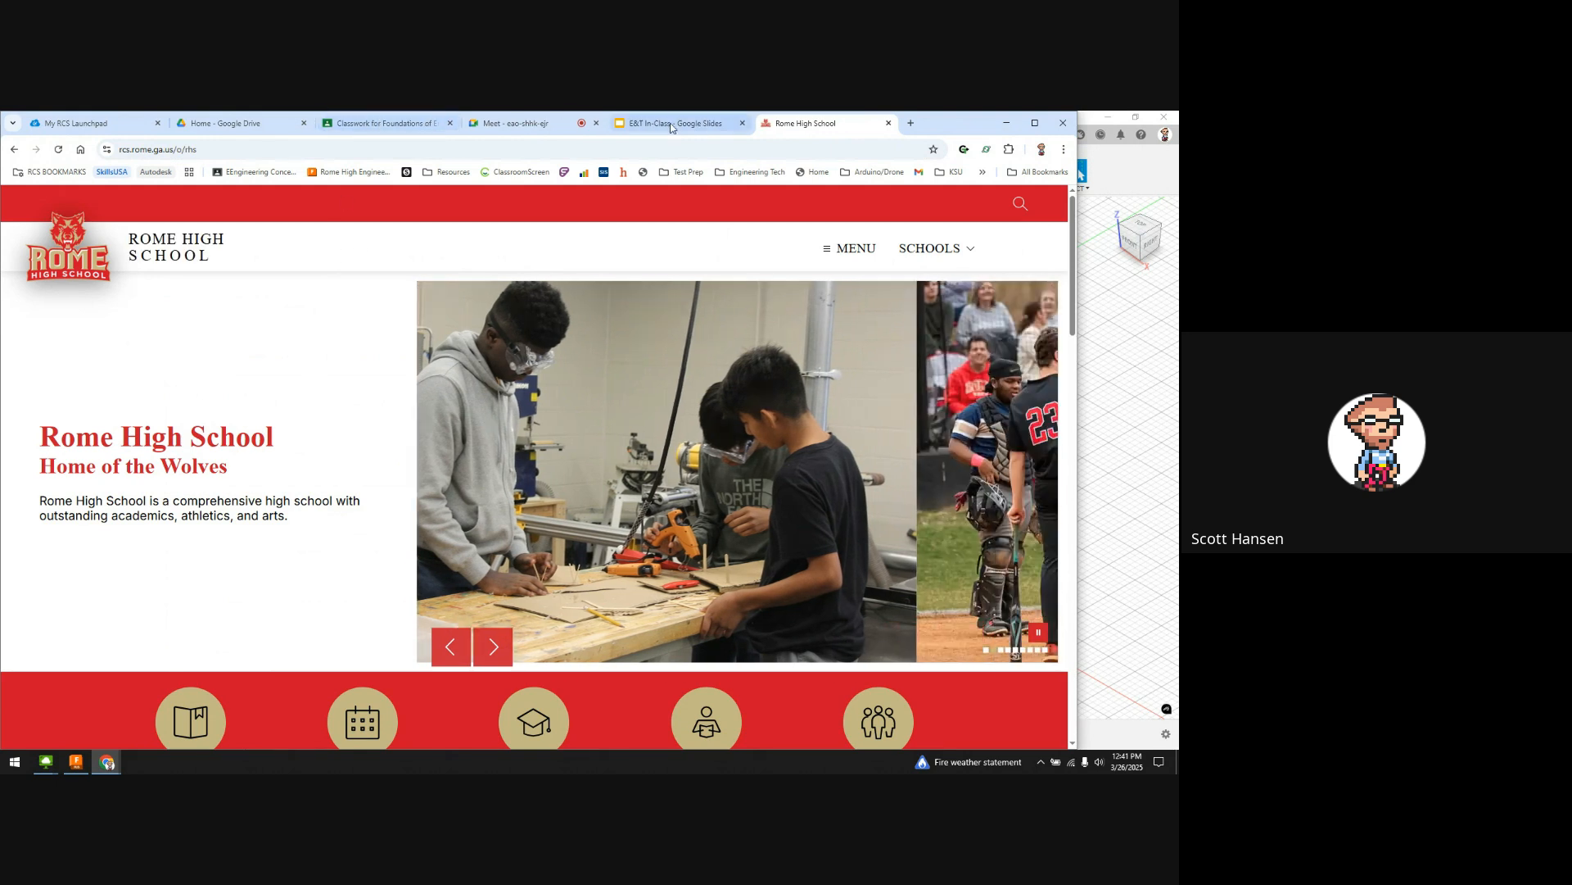
{"action": "left_click", "coordinate": [11, 149]}
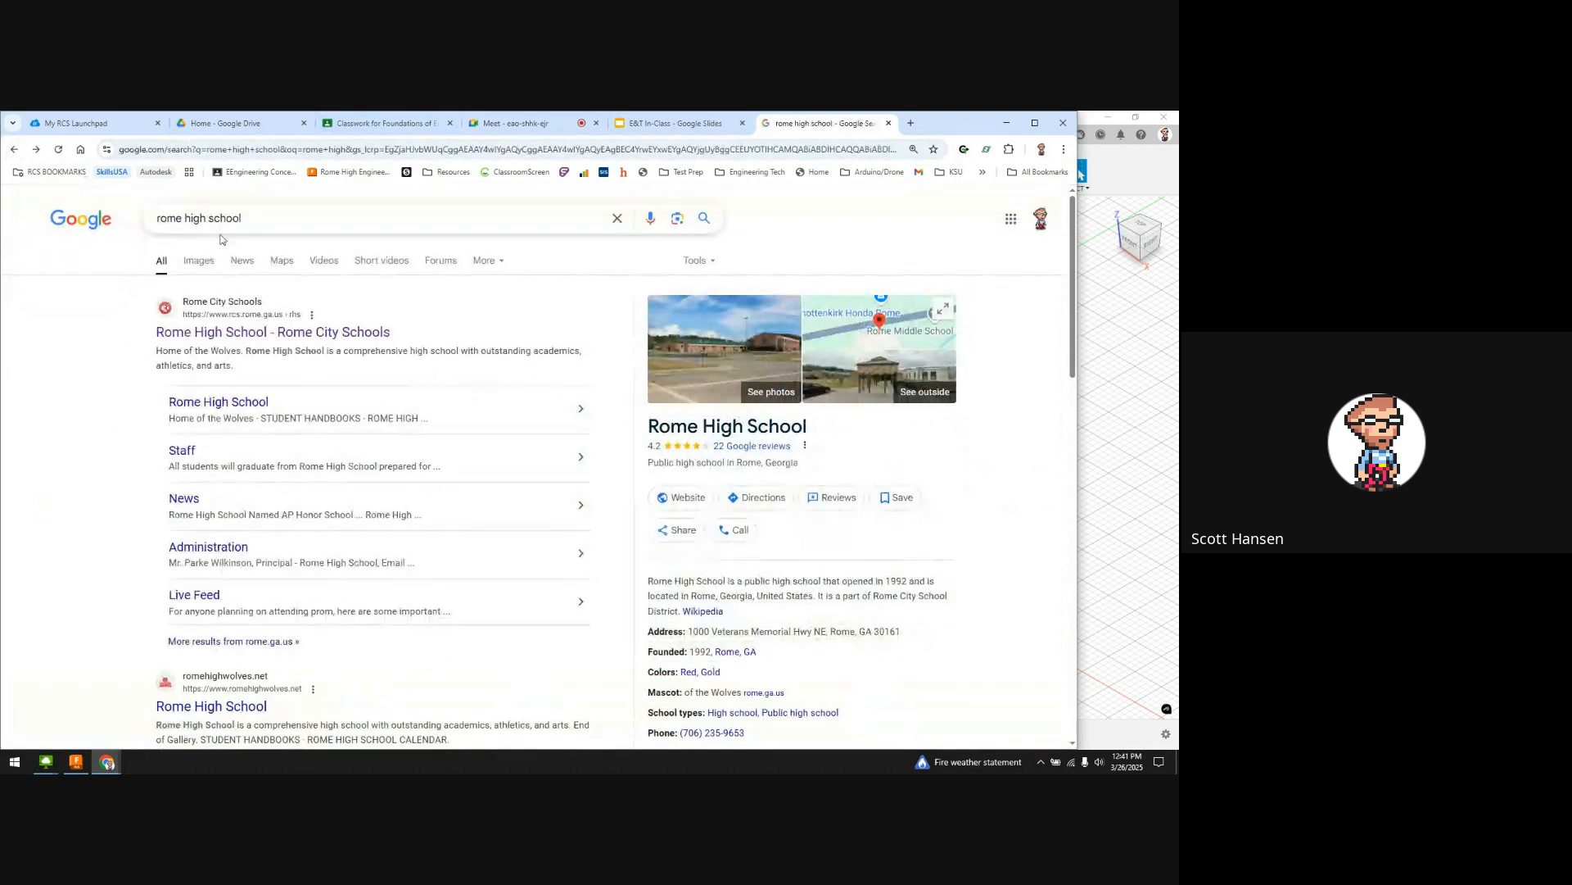
{"action": "left_click", "coordinate": [203, 265]}
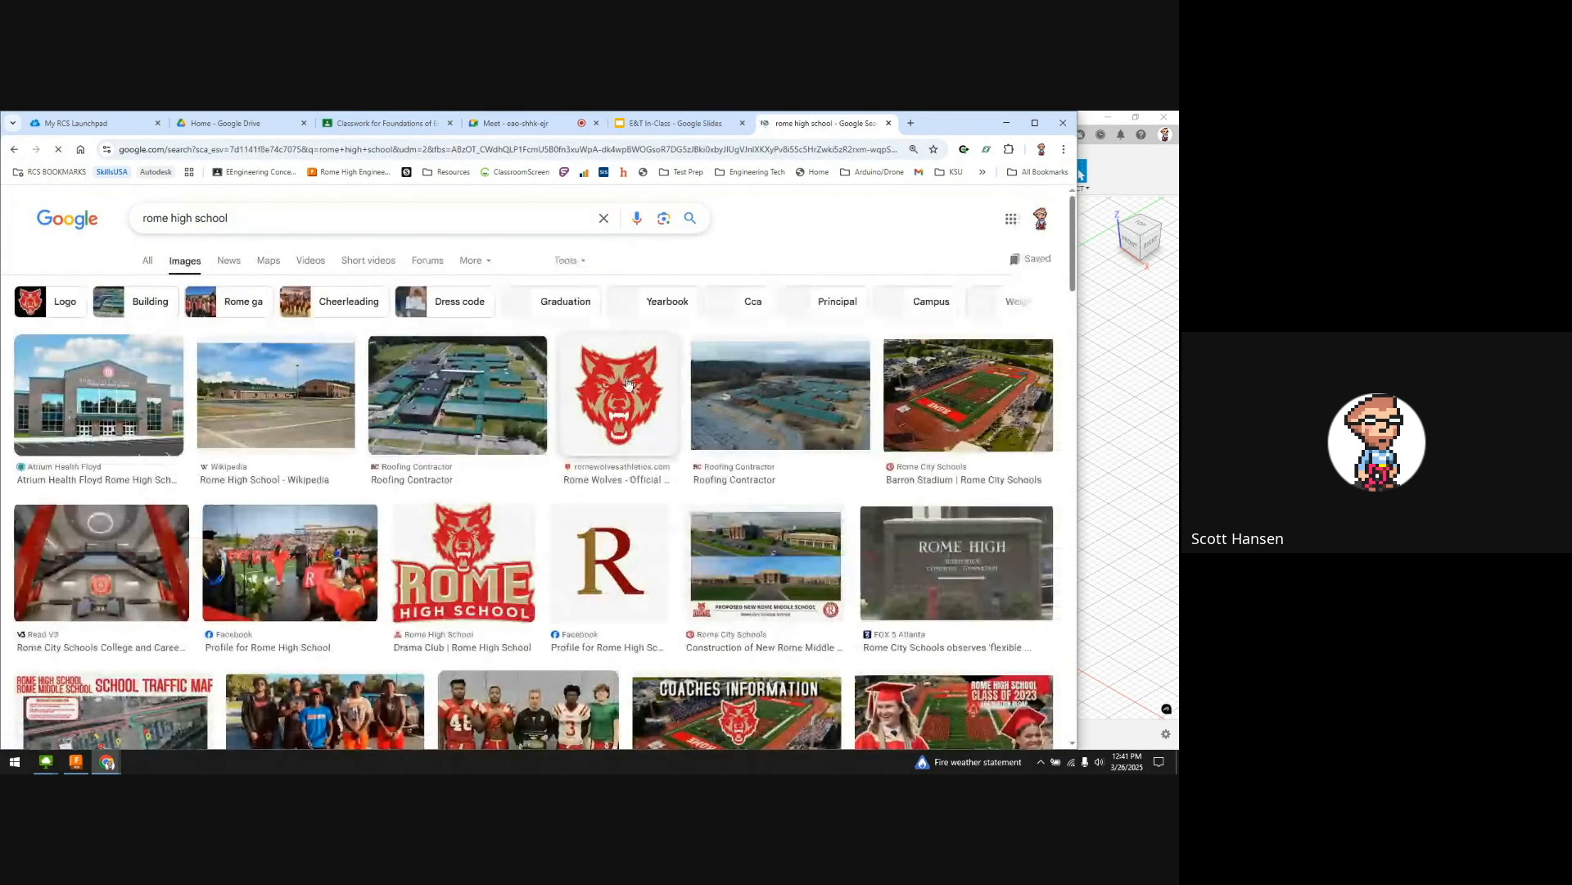
Step: Save the red Rome Wolves wolf-head logo image to the computer
{"action": "left_click", "coordinate": [627, 394]}
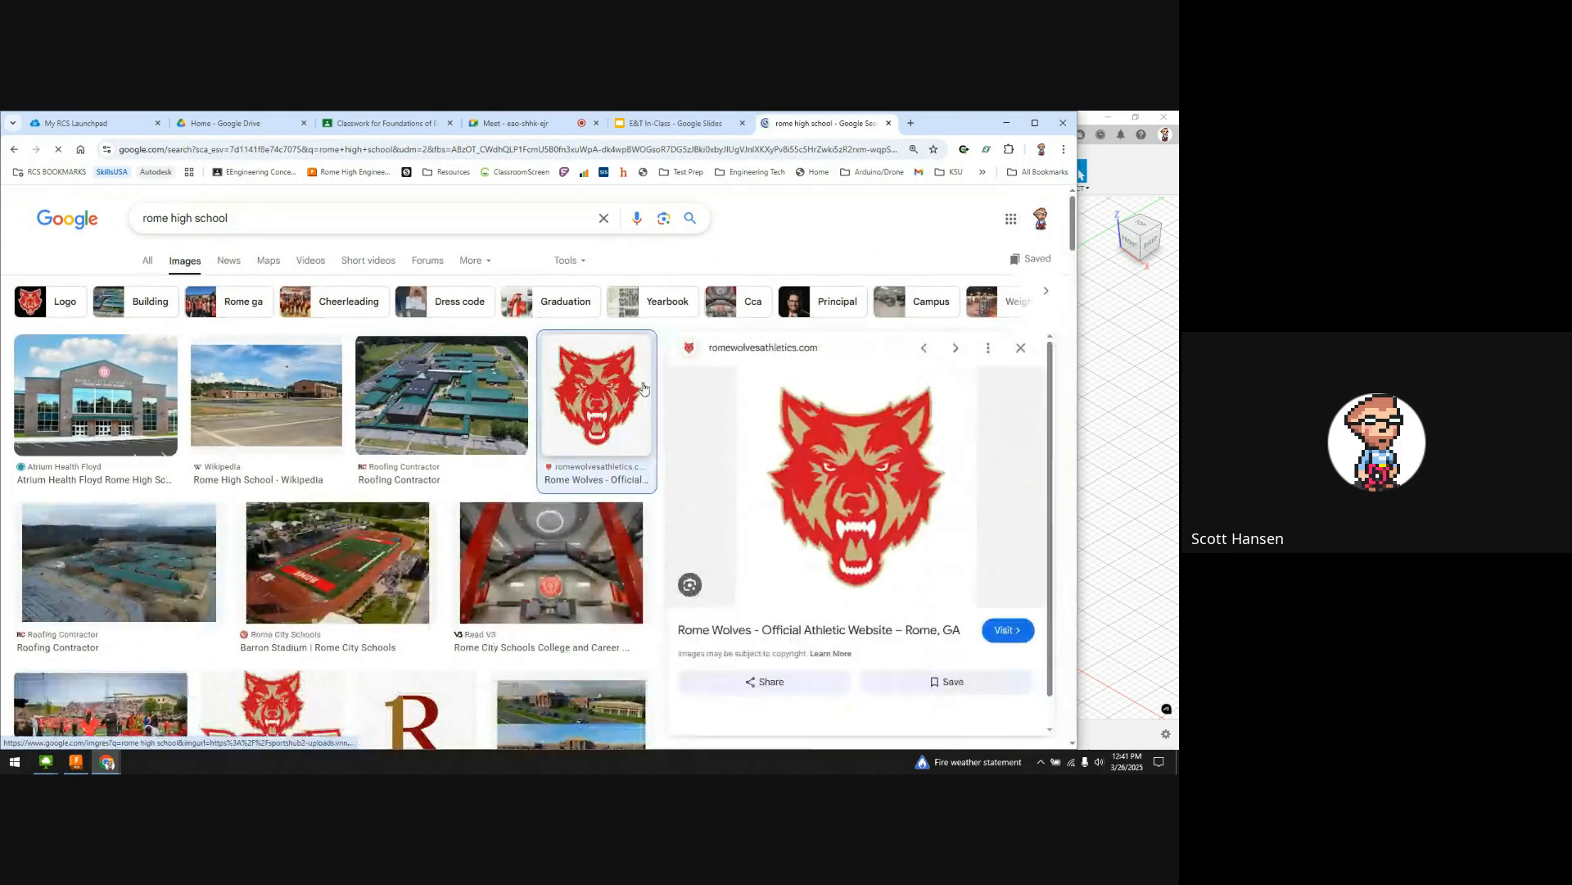
{"action": "right_click", "coordinate": [914, 475]}
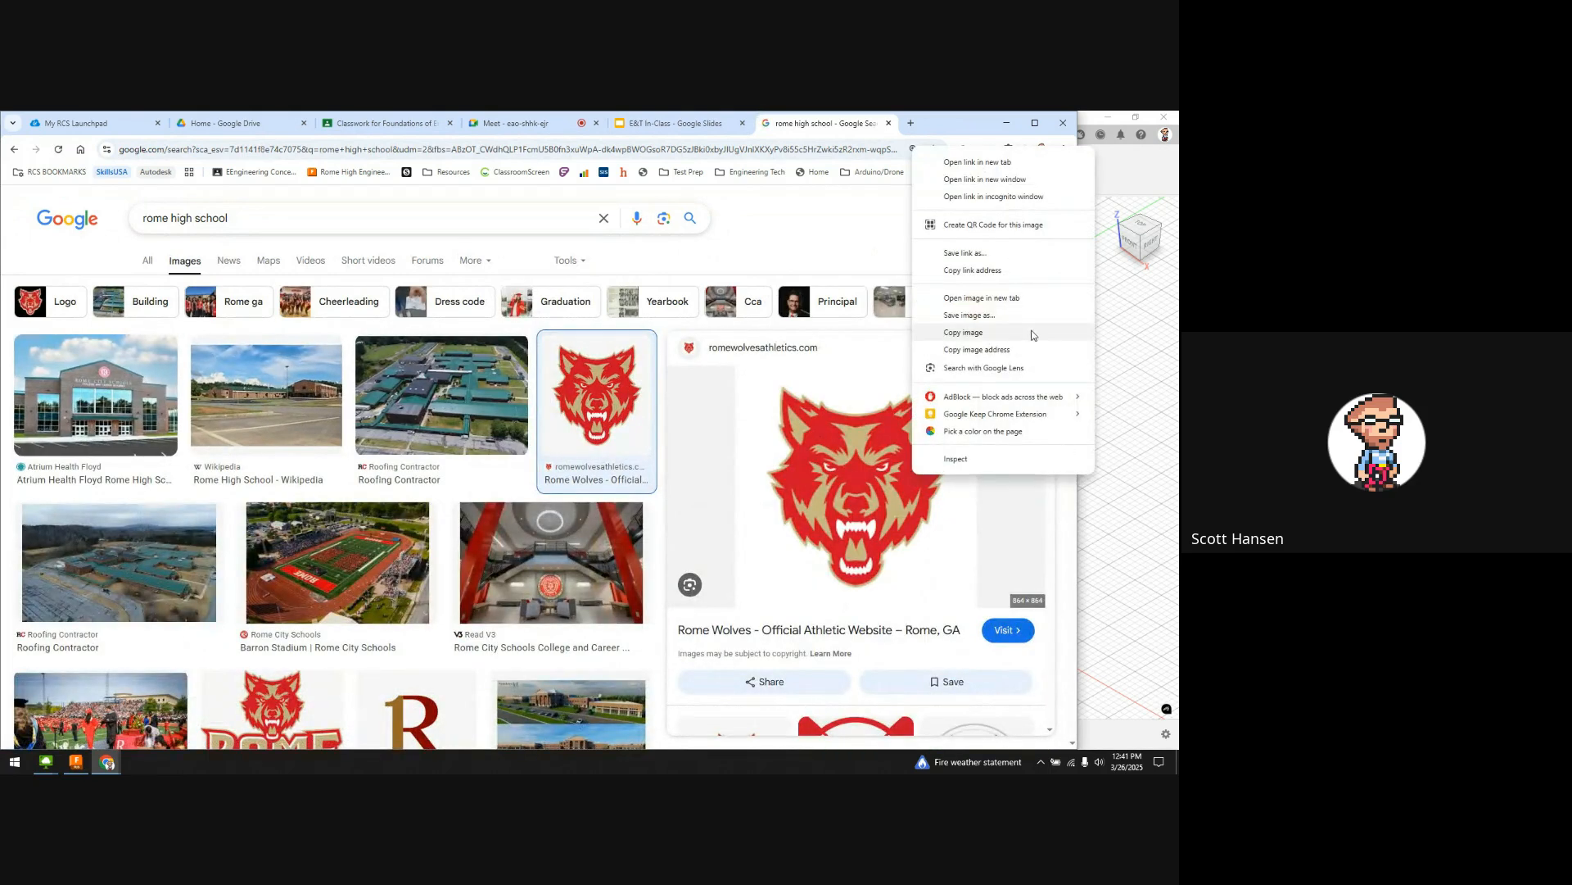
{"action": "left_click", "coordinate": [974, 315]}
{"action": "key", "text": "Return"}
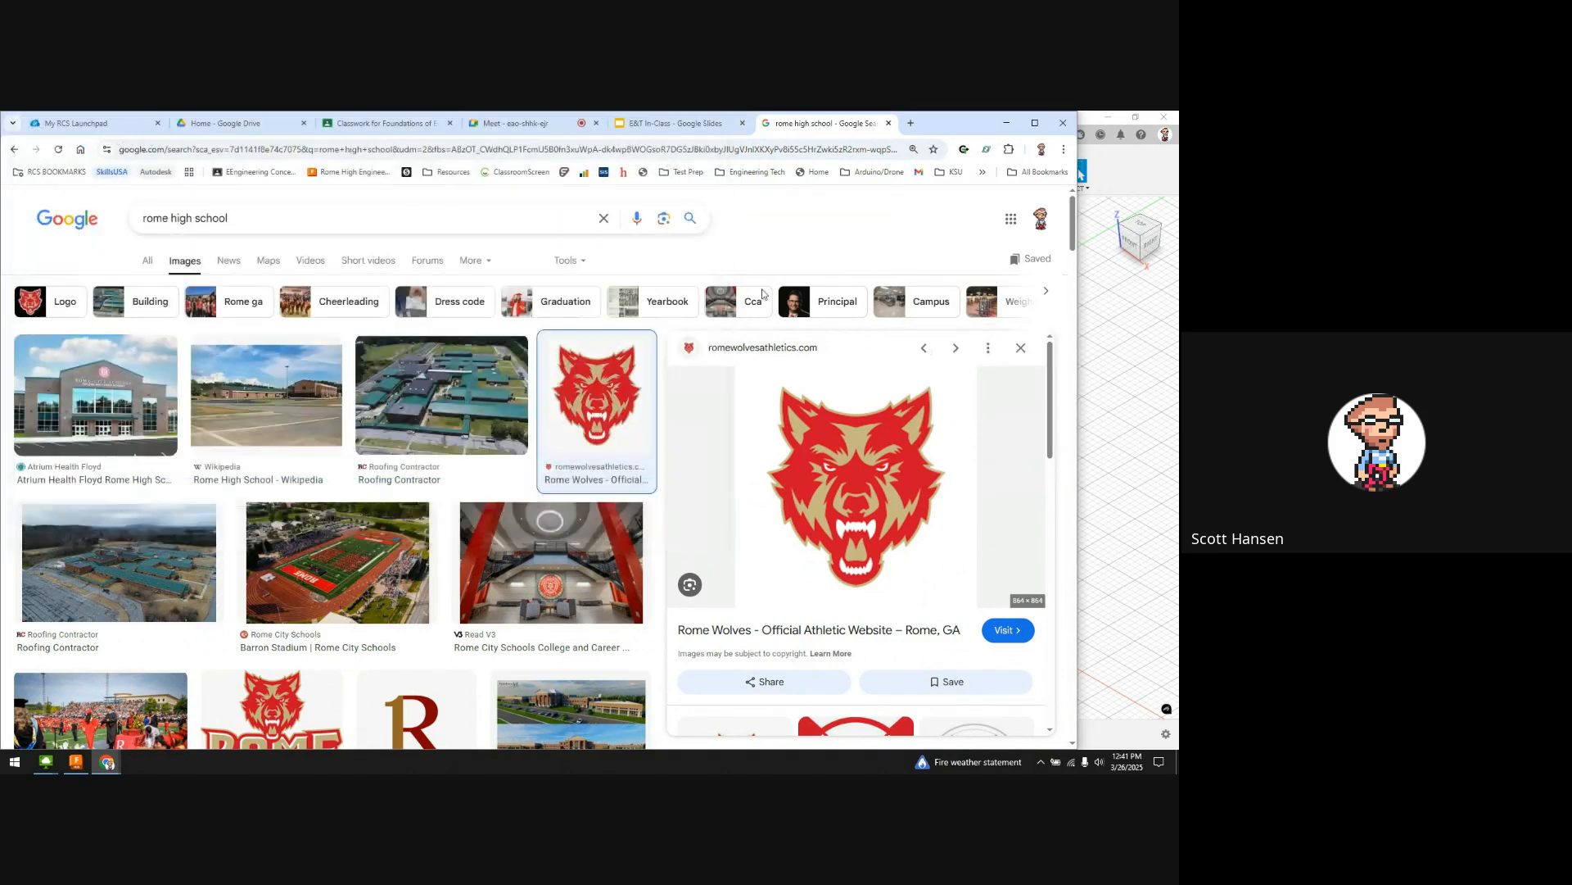
{"action": "left_click", "coordinate": [1145, 359]}
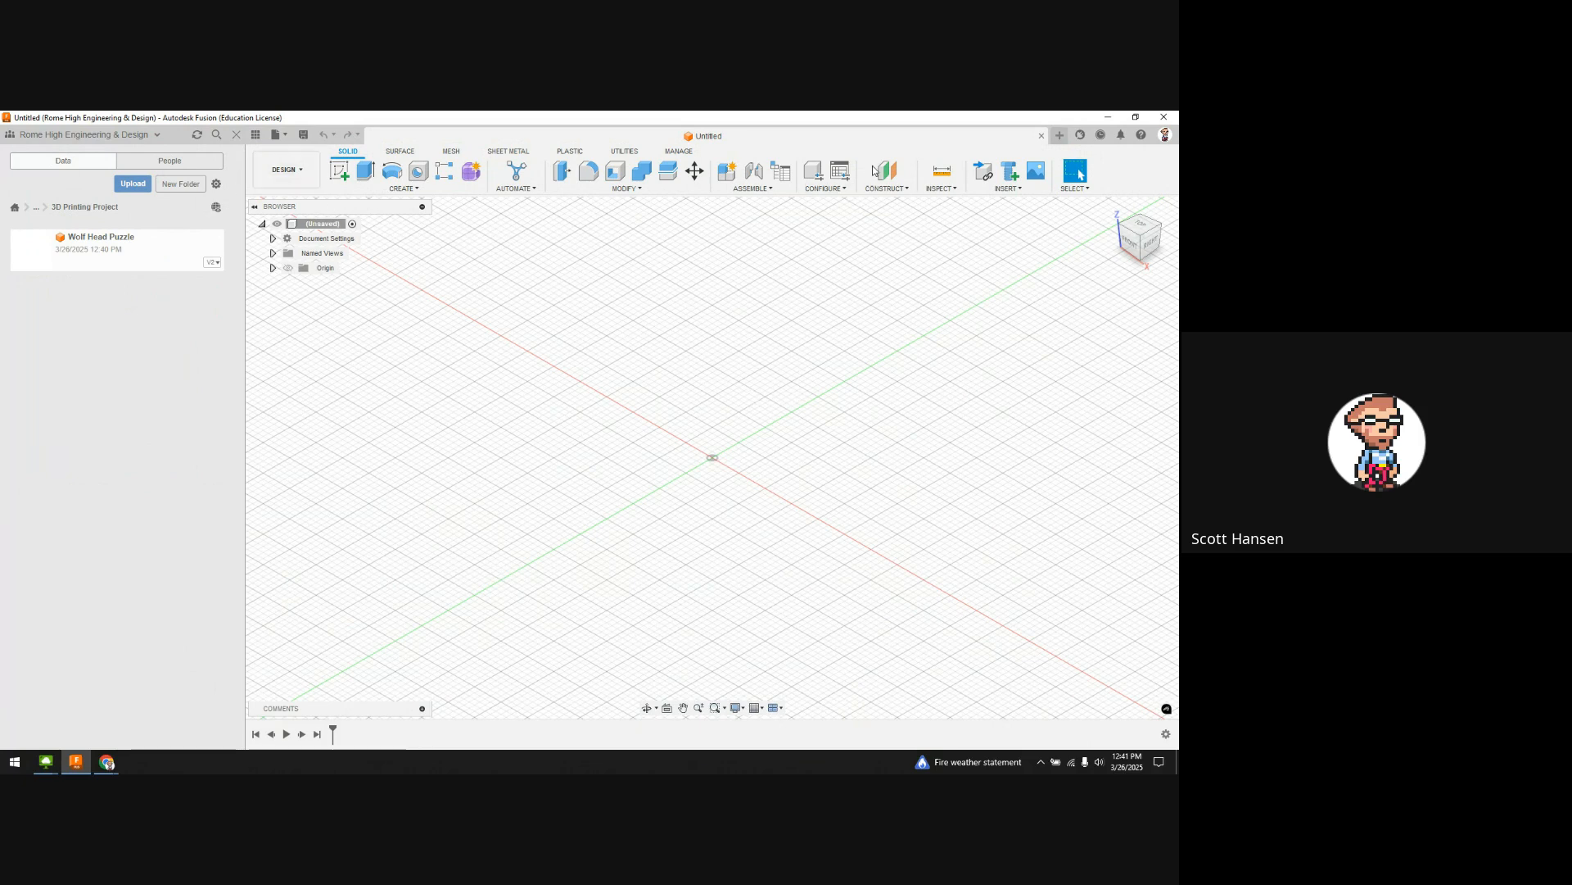
Step: Insert a canvas from the computer using download.png from the Downloads folder
{"action": "left_click", "coordinate": [1024, 196]}
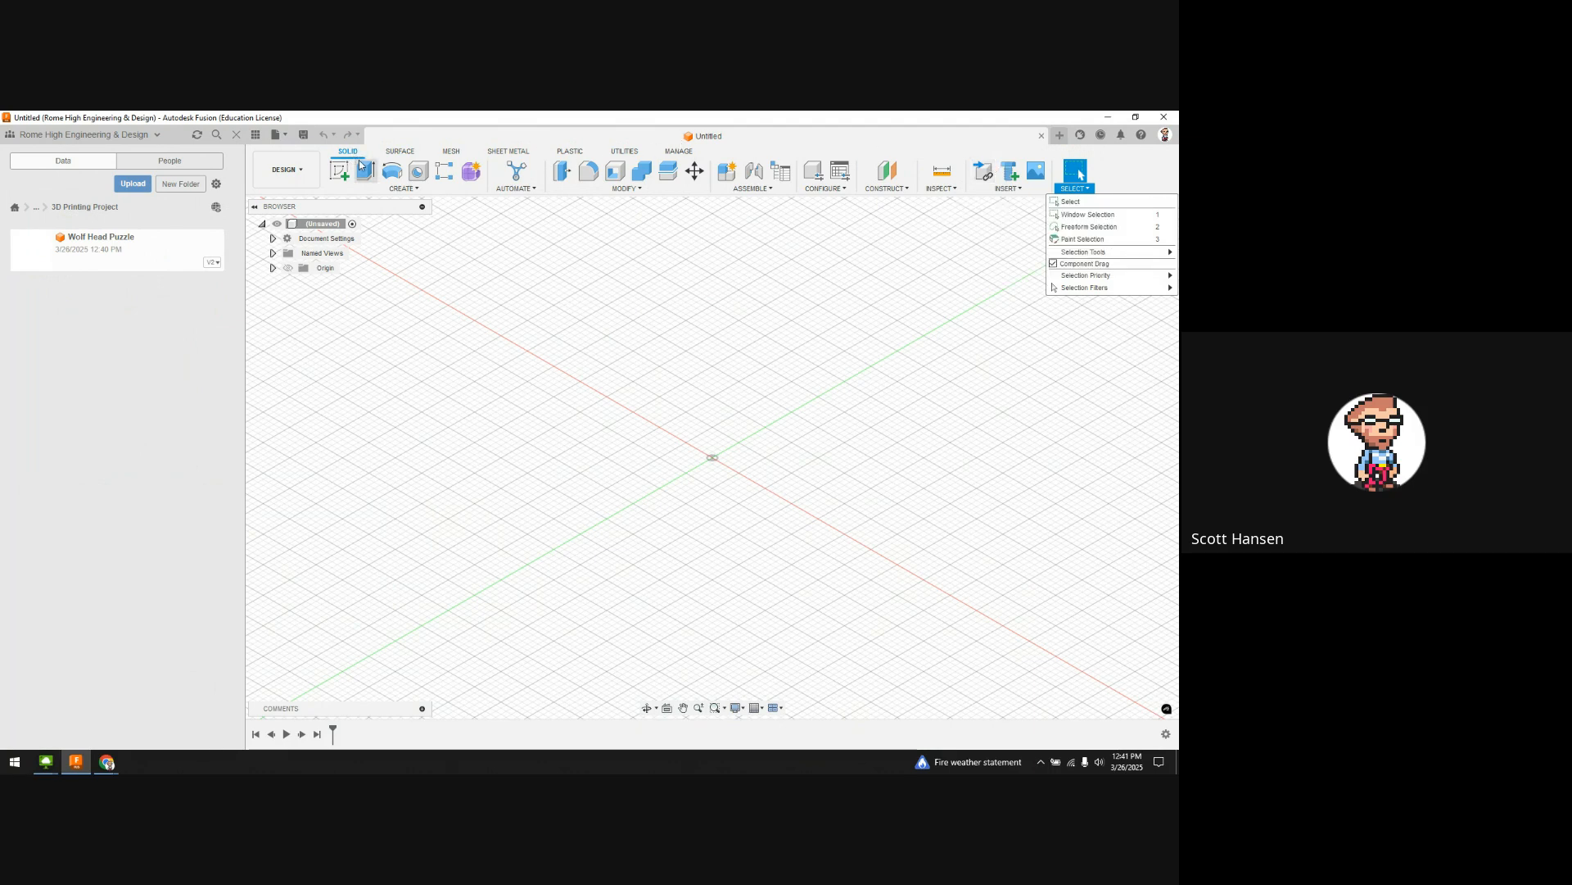
{"action": "left_click", "coordinate": [1013, 189]}
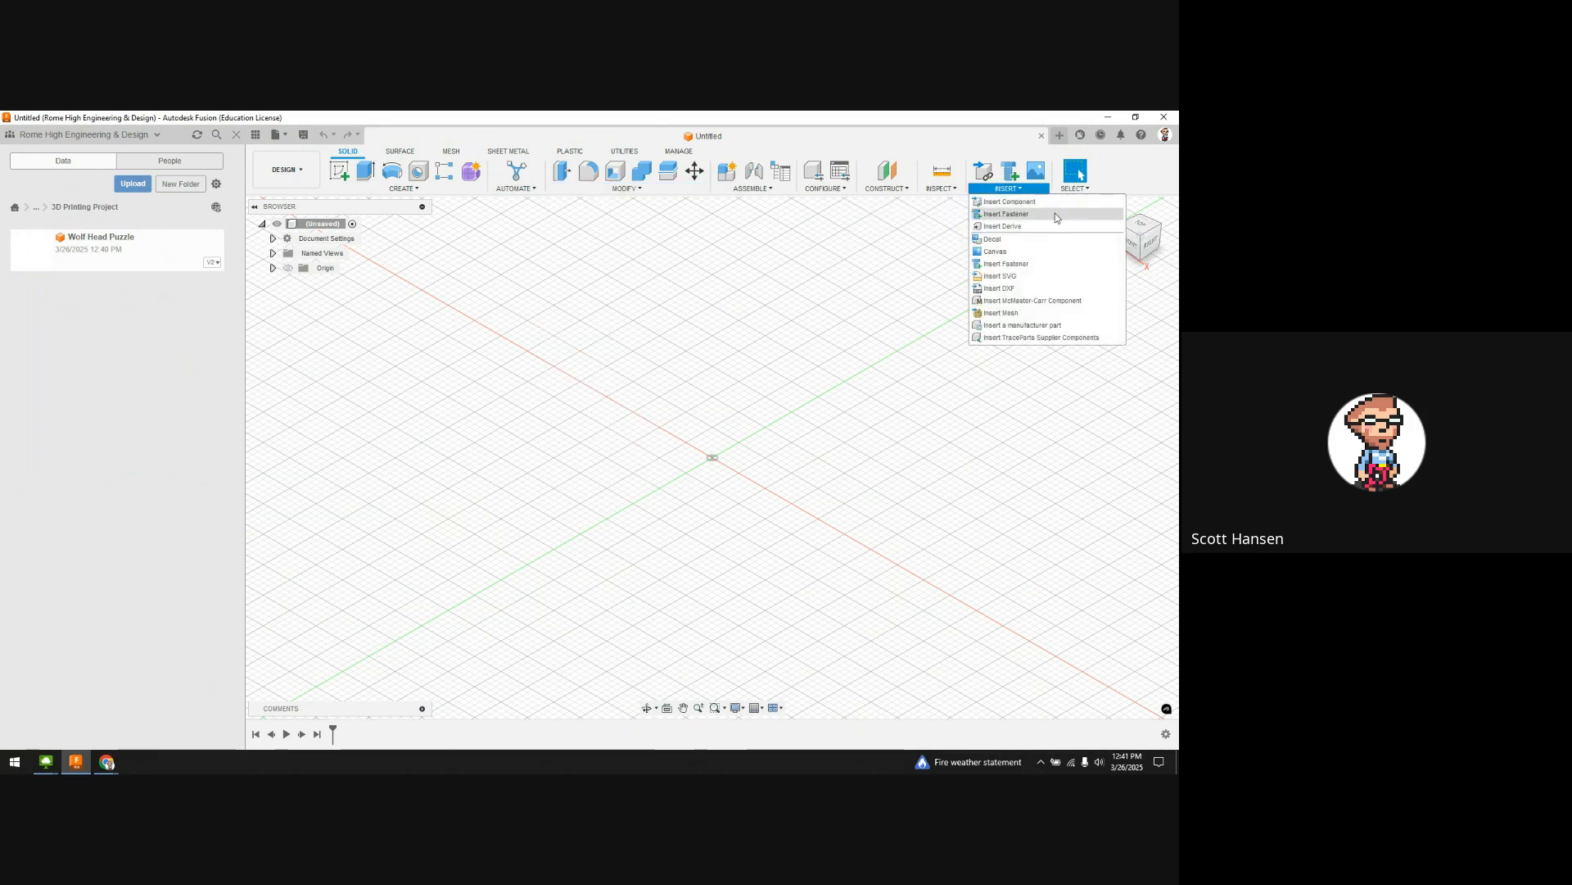
{"action": "left_click", "coordinate": [1010, 254]}
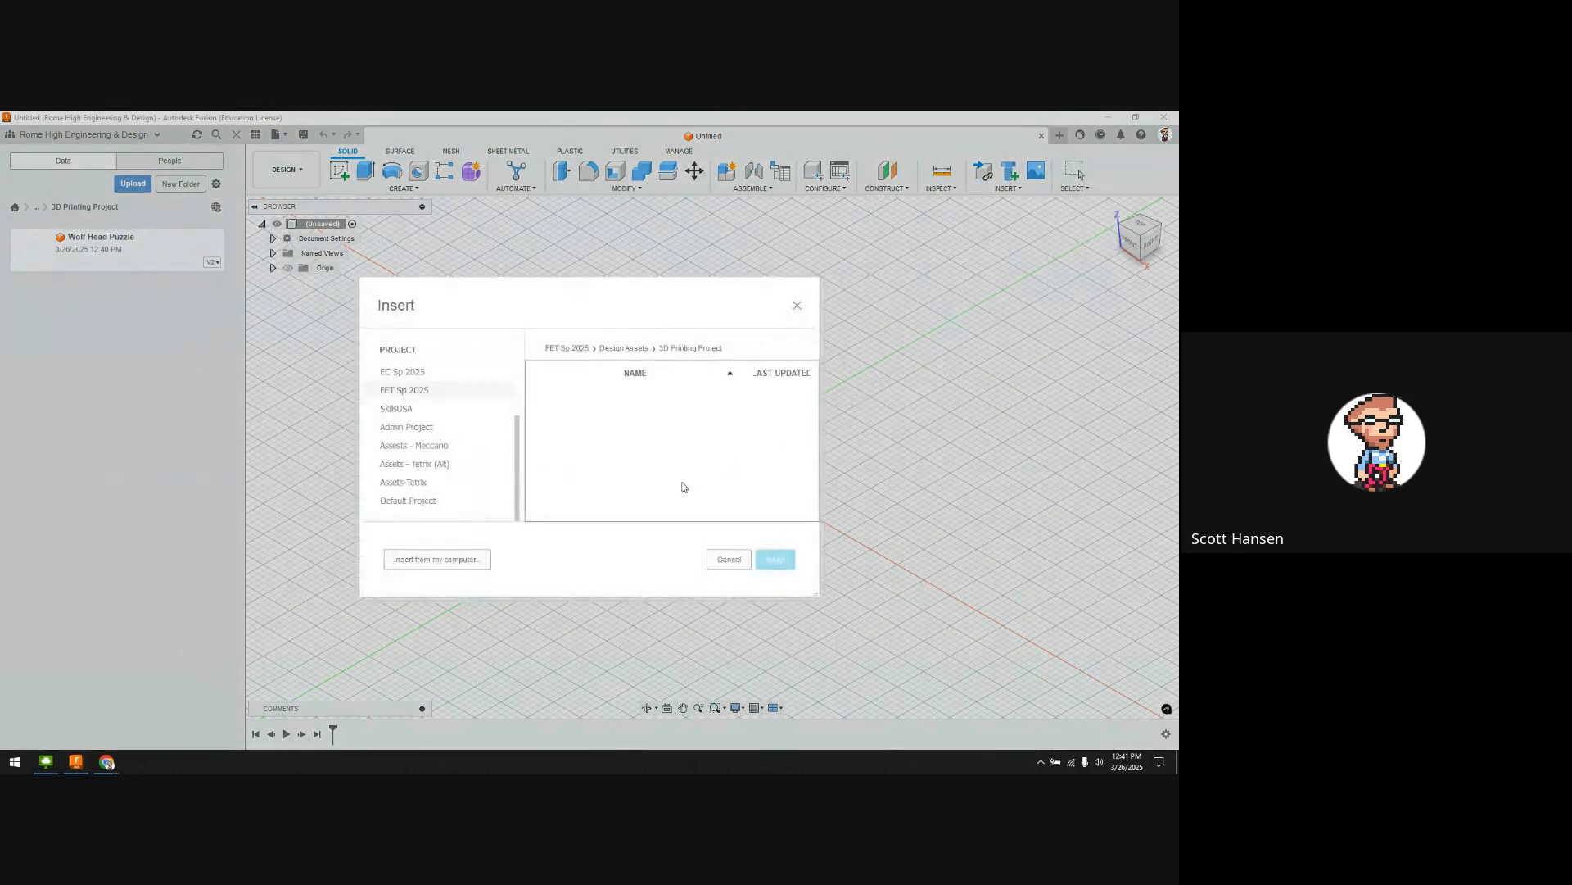
{"action": "left_click", "coordinate": [442, 560]}
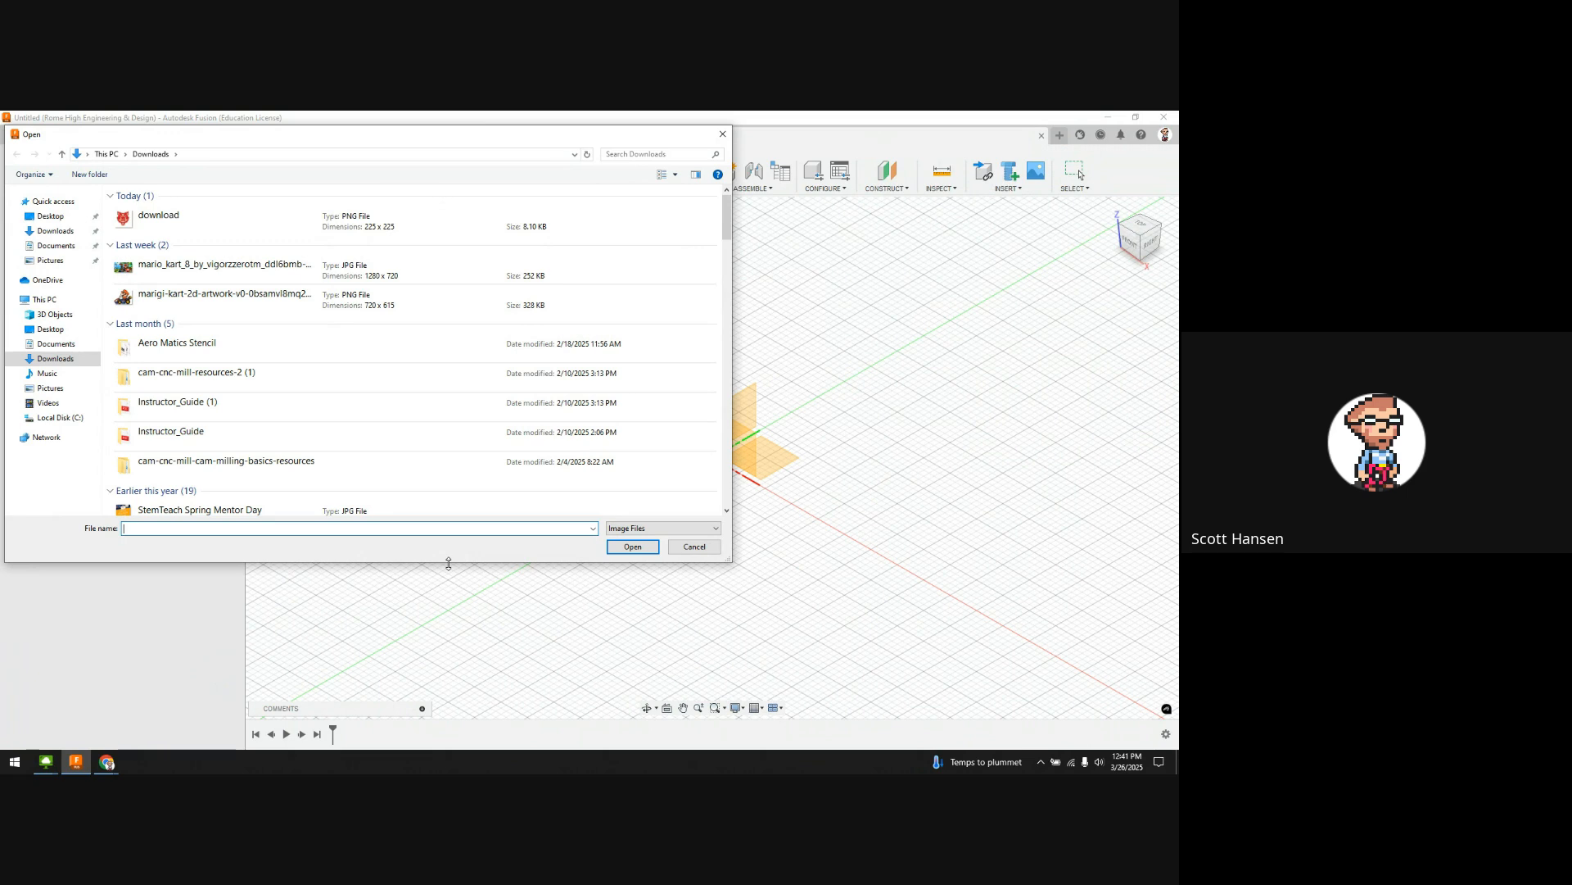
{"action": "left_click", "coordinate": [213, 222]}
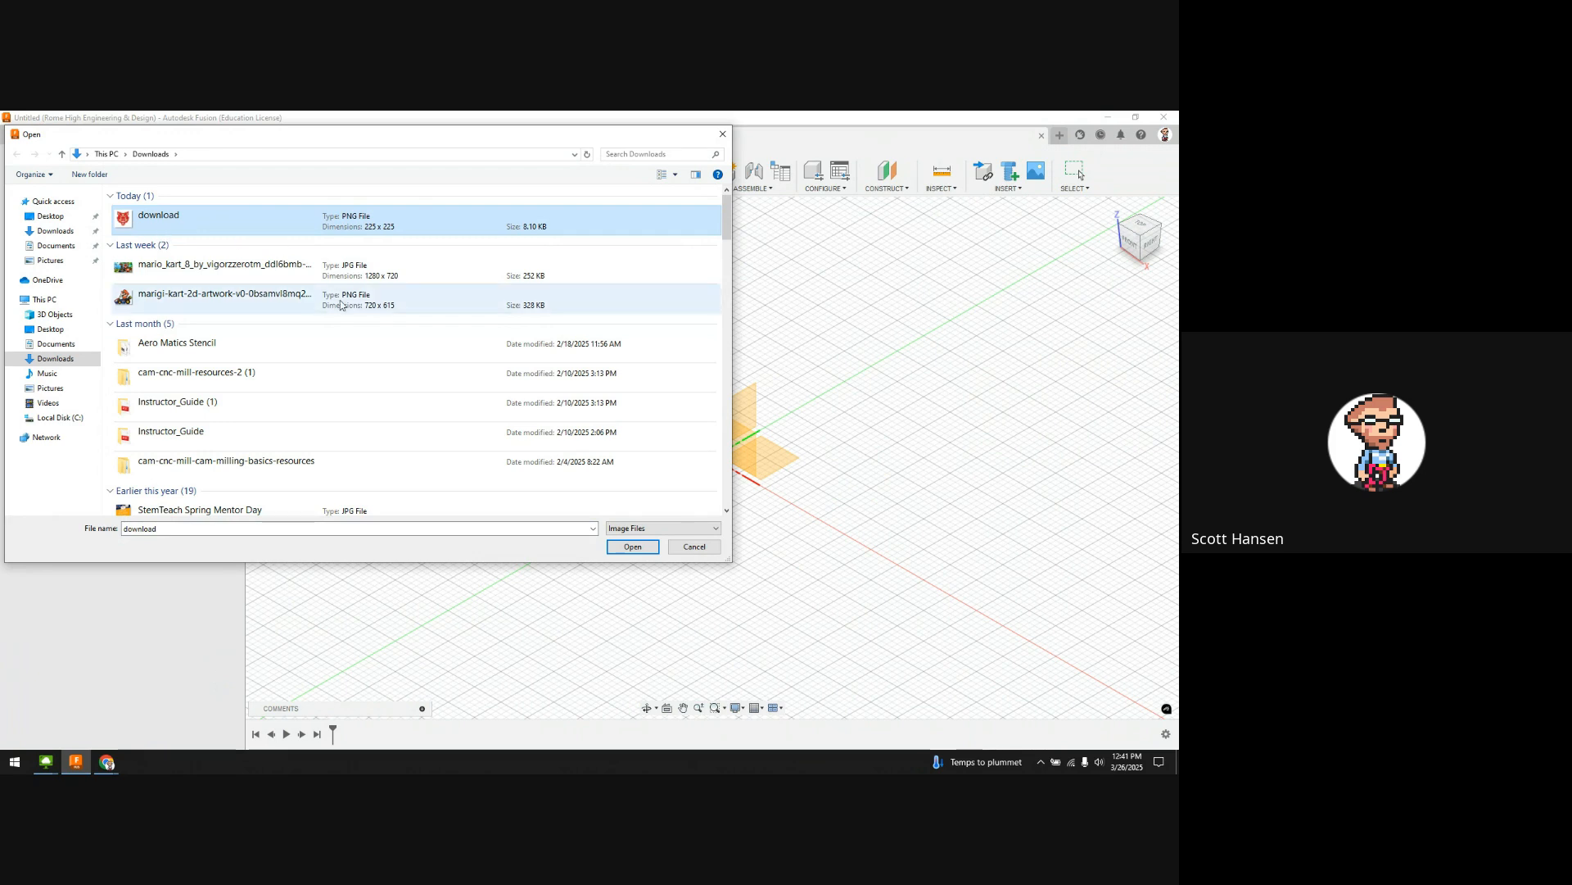
{"action": "left_click", "coordinate": [632, 547]}
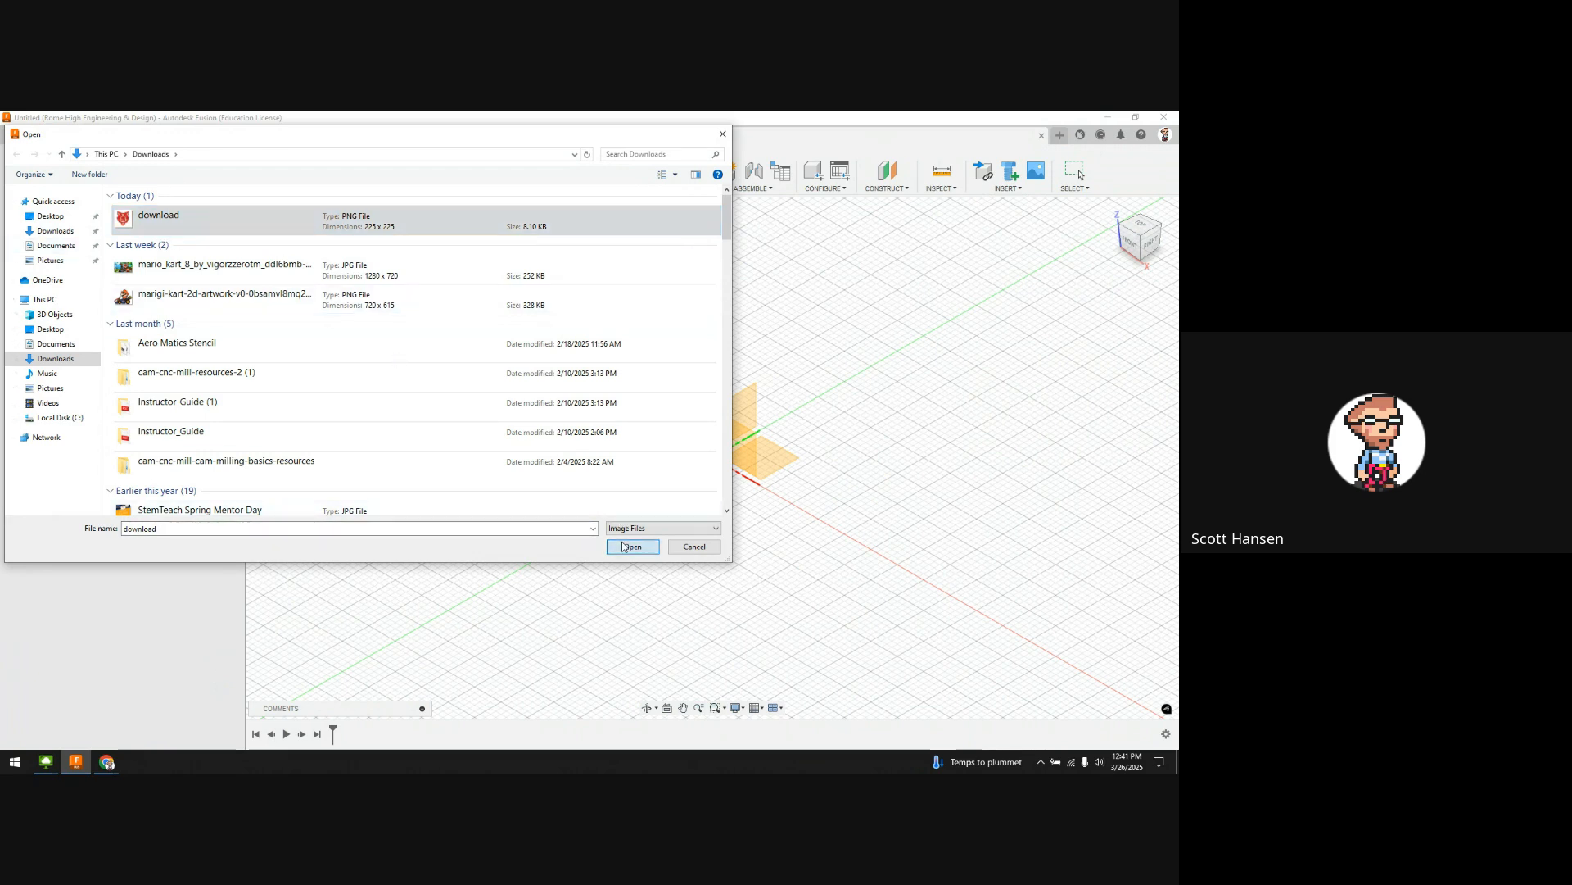
Step: Place the wolf canvas on the XY plane with Scale X and Scale Y both set to 3
{"action": "left_click", "coordinate": [776, 459]}
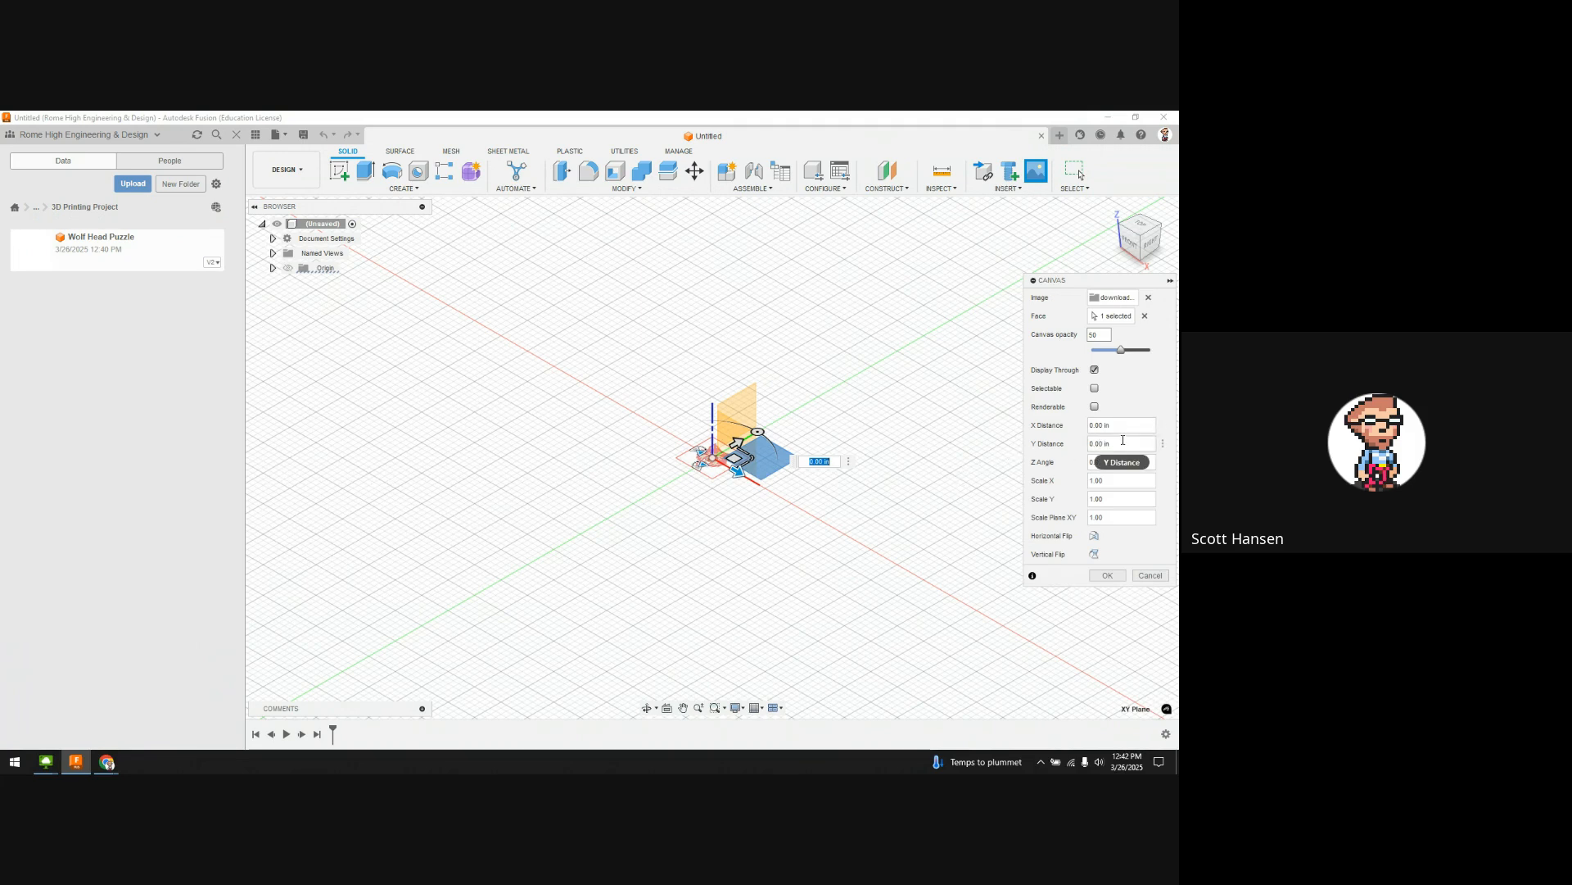
{"action": "middle_click_drag", "start_coordinate": [896, 540], "coordinate": [884, 571], "text": "shift"}
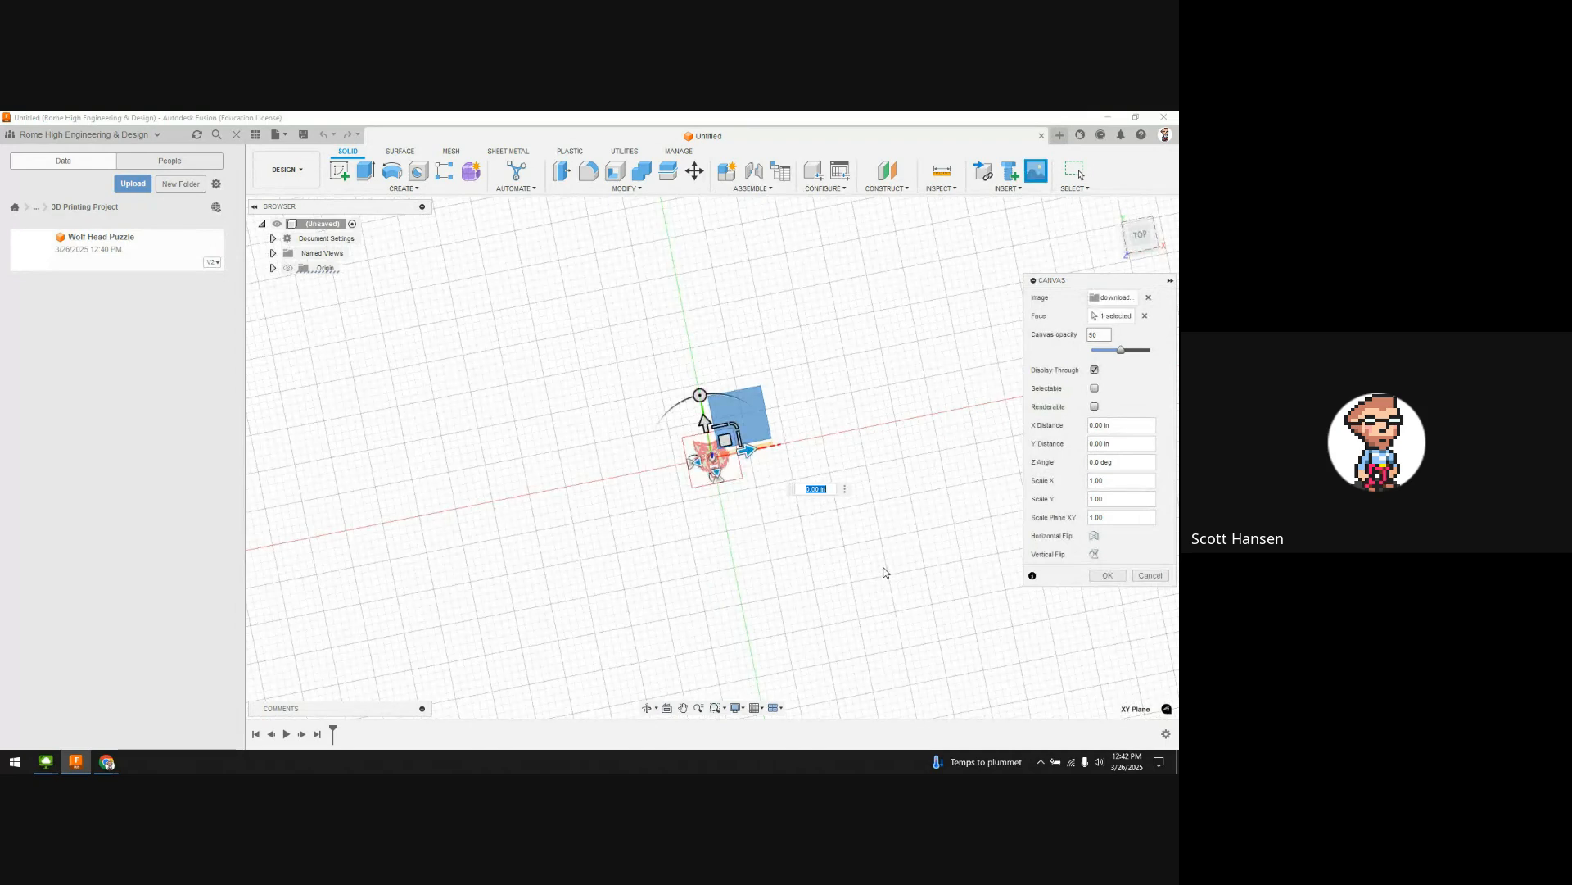
{"action": "left_click", "coordinate": [1093, 481]}
{"action": "type", "text": "2"}
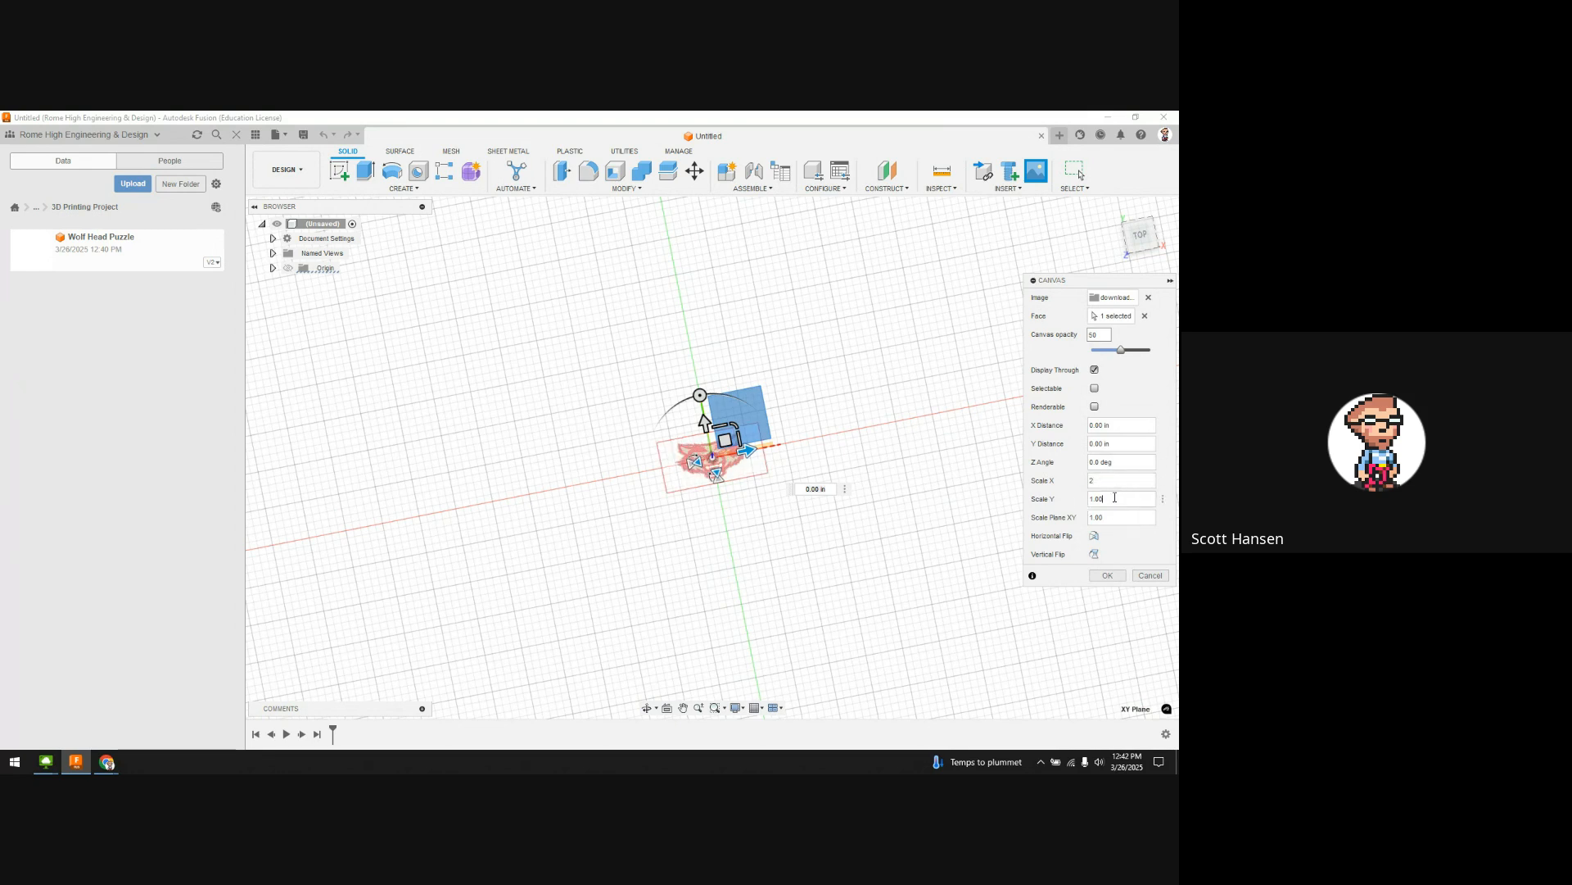
{"action": "key", "text": "Tab"}
{"action": "type", "text": "2"}
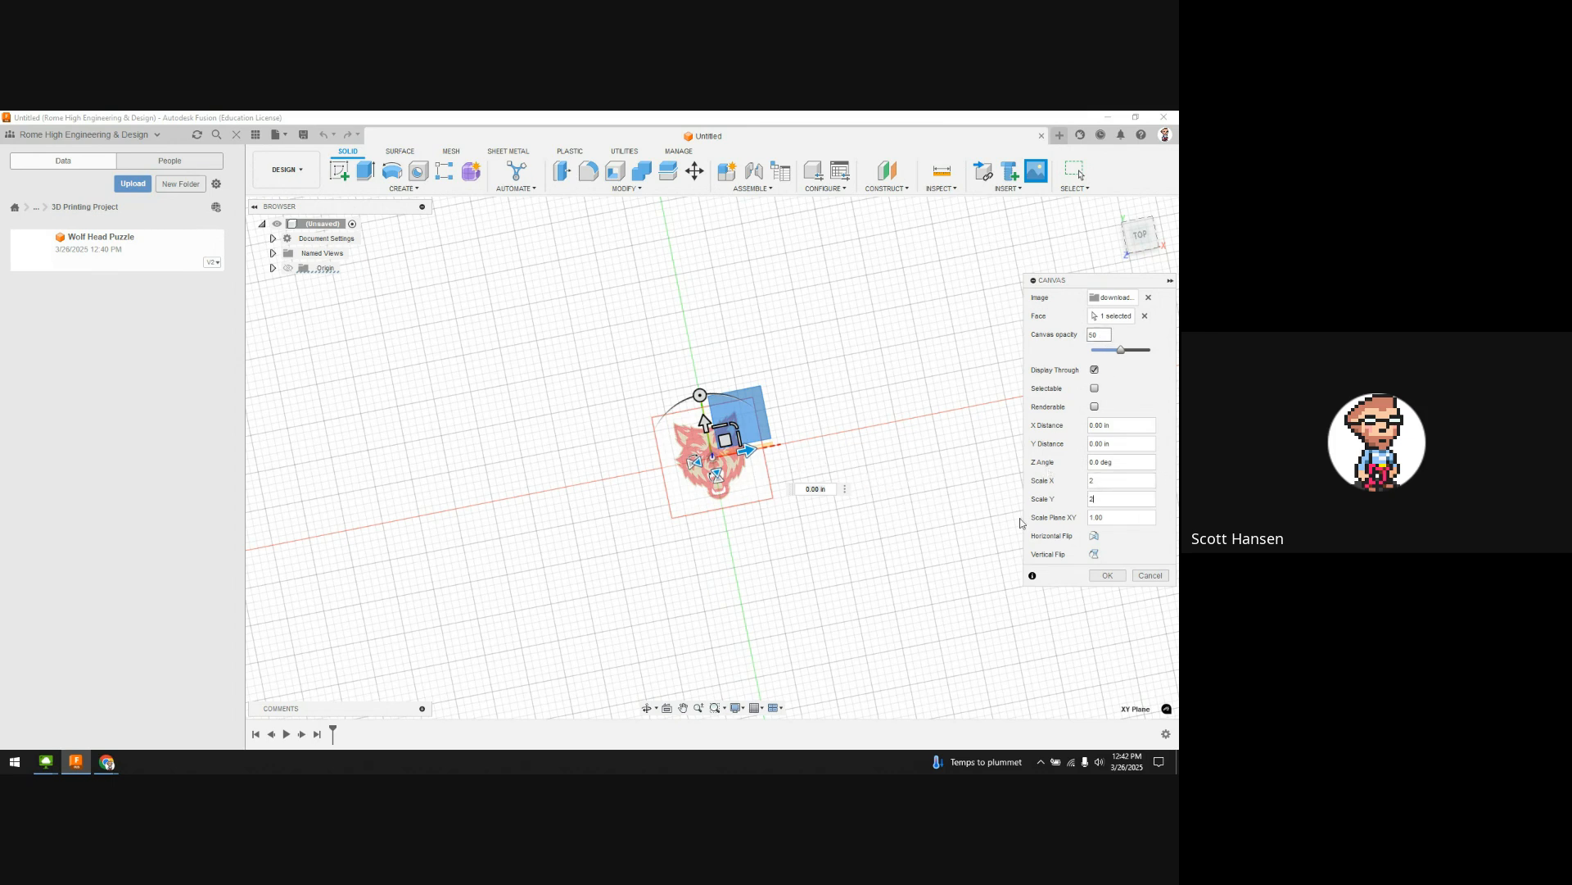
{"action": "left_click", "coordinate": [1102, 488]}
{"action": "type", "text": "3"}
{"action": "left_click_drag", "start_coordinate": [1104, 498], "coordinate": [1081, 500]}
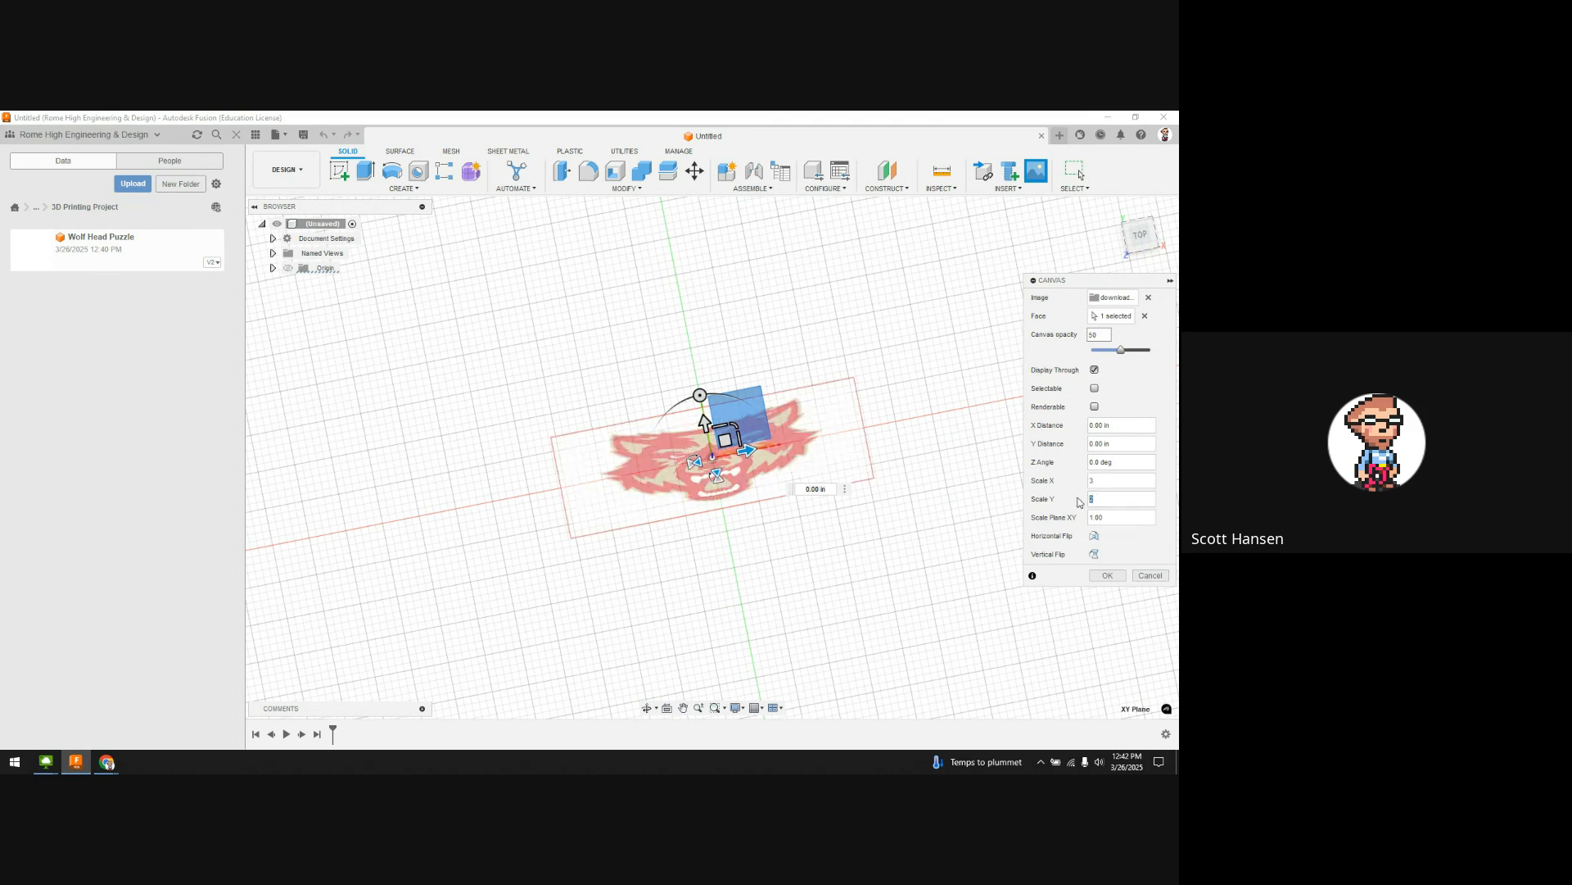
{"action": "type", "text": "3"}
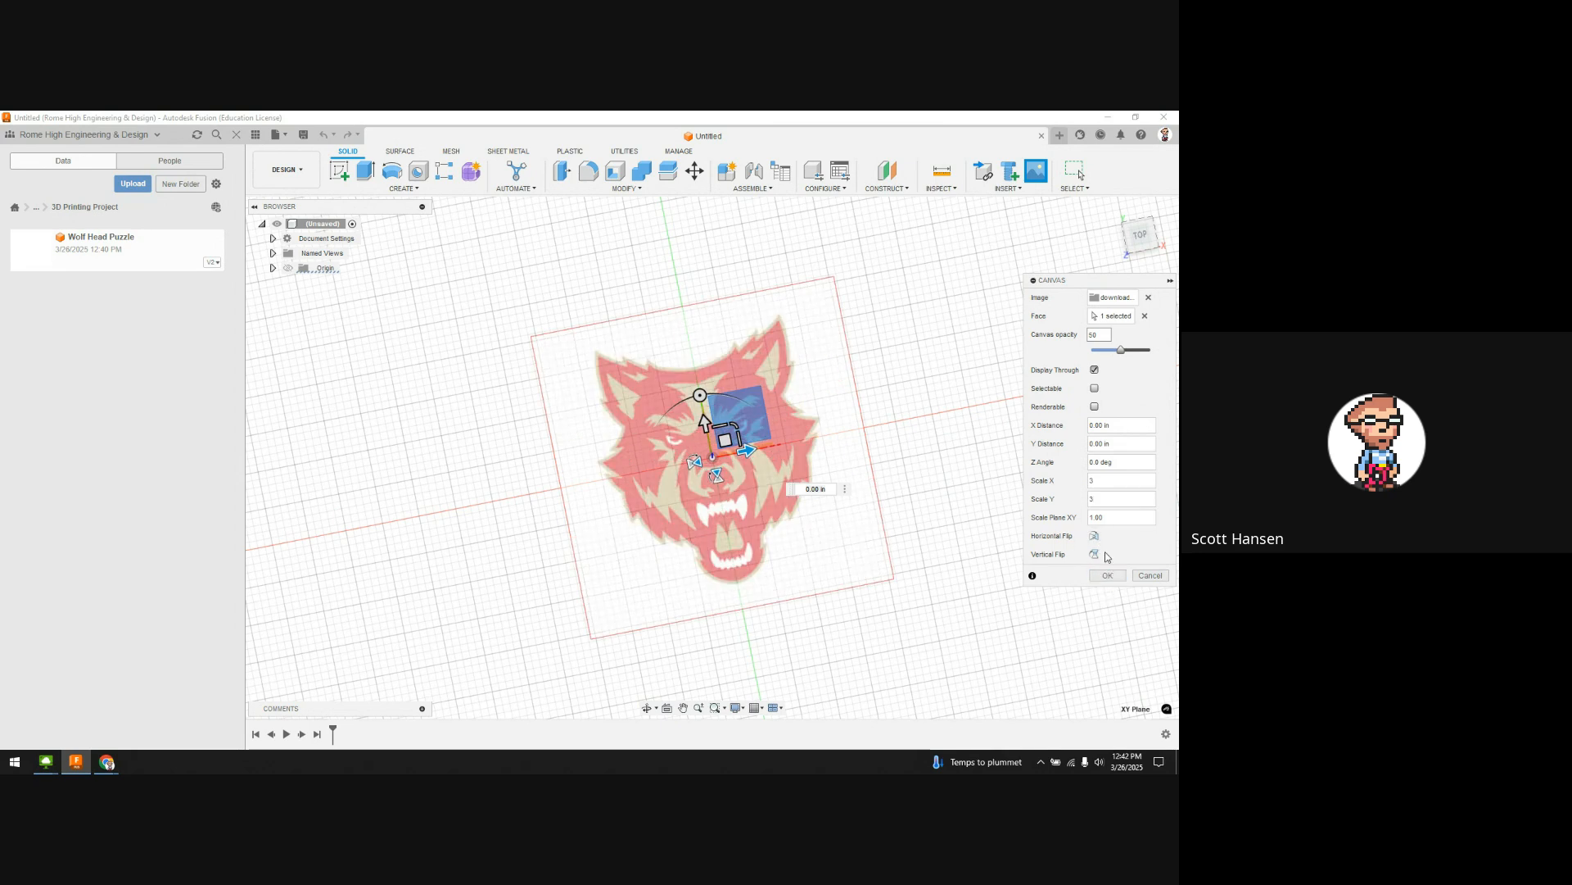
{"action": "left_click", "coordinate": [1110, 577]}
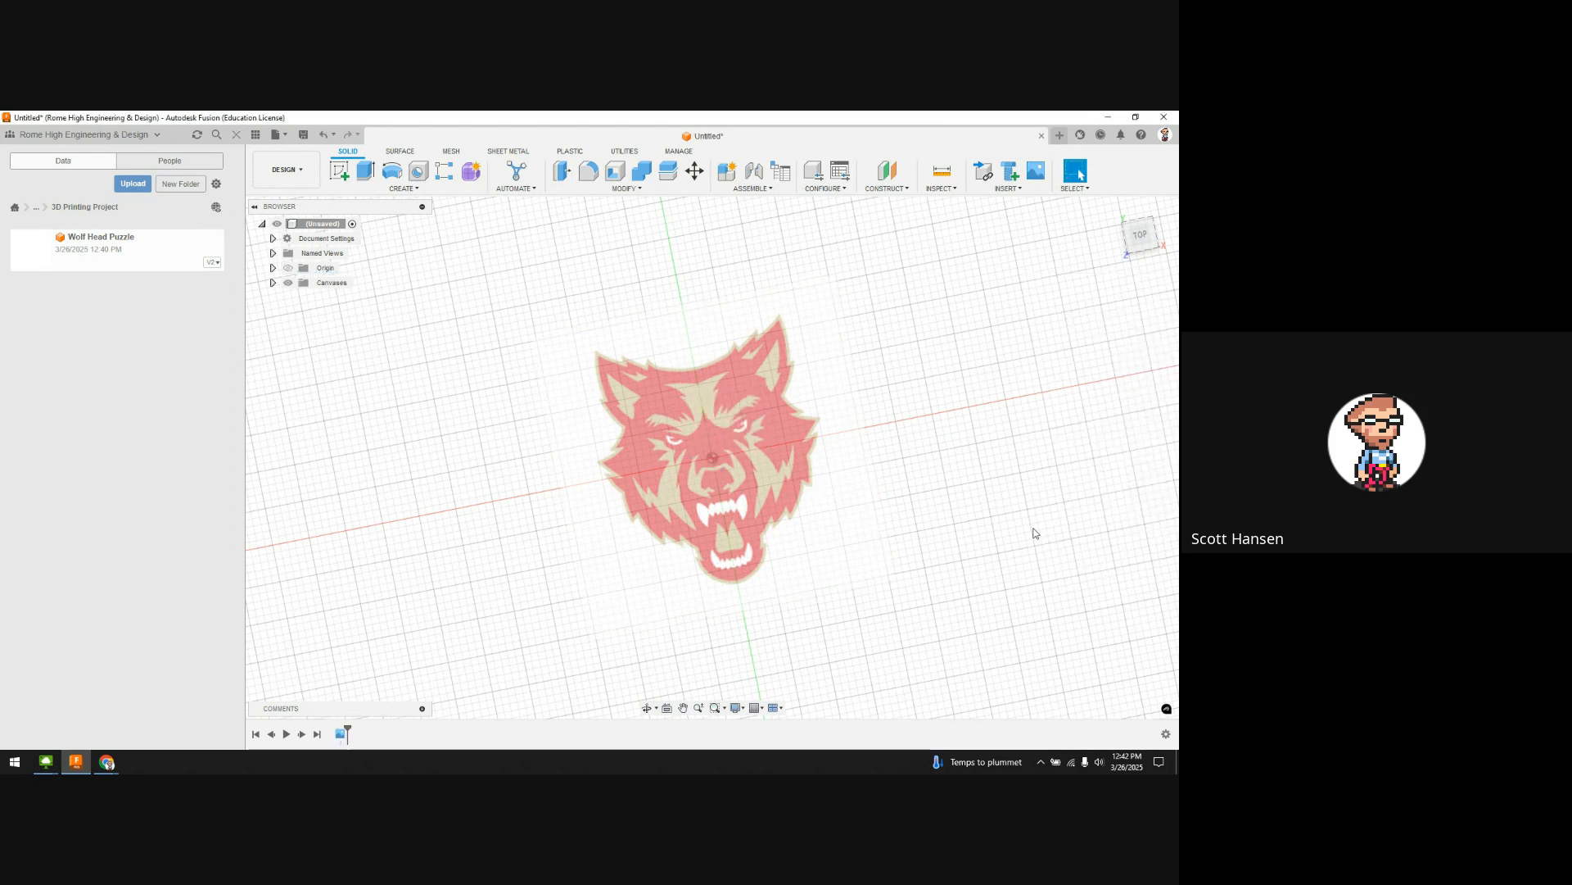
Step: Tilt the view to inspect the flat wolf canvas, then start a new sketch
{"action": "mouse_move", "coordinate": [997, 649]}
{"action": "middle_mouse_down", "text": "shift"}
{"action": "mouse_move", "coordinate": [972, 537]}
{"action": "mouse_move", "coordinate": [961, 573]}
{"action": "mouse_move", "coordinate": [993, 610]}
{"action": "mouse_move", "coordinate": [980, 646]}
{"action": "middle_mouse_up", "text": "shift"}
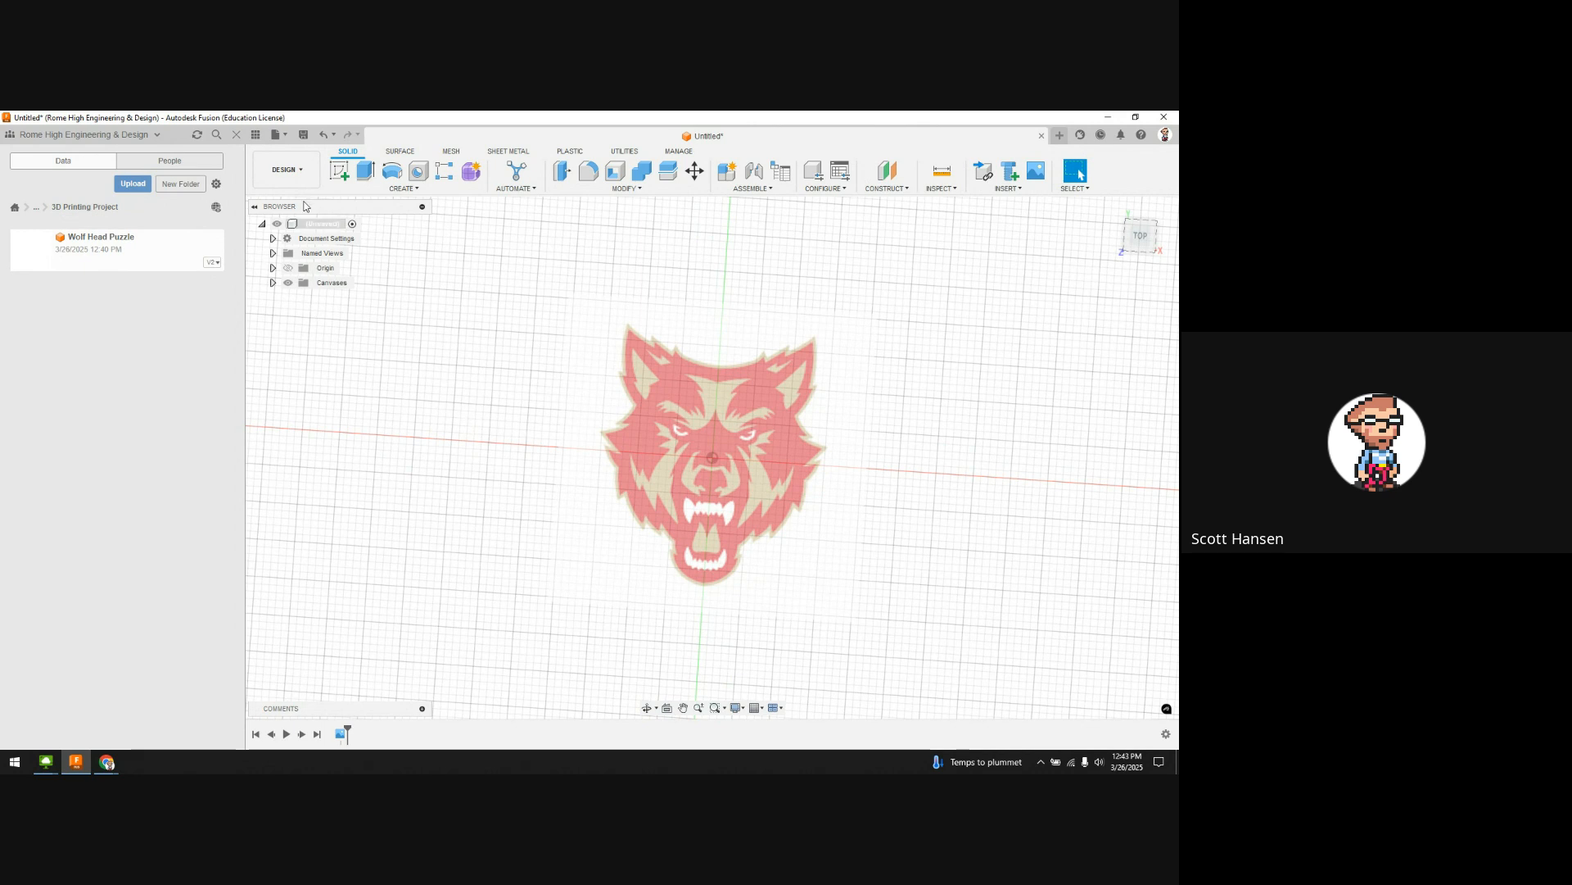
{"action": "left_click", "coordinate": [344, 173]}
Step: Place the sketch on the XY ground plane and frame the wolf head in view
{"action": "left_click", "coordinate": [763, 429]}
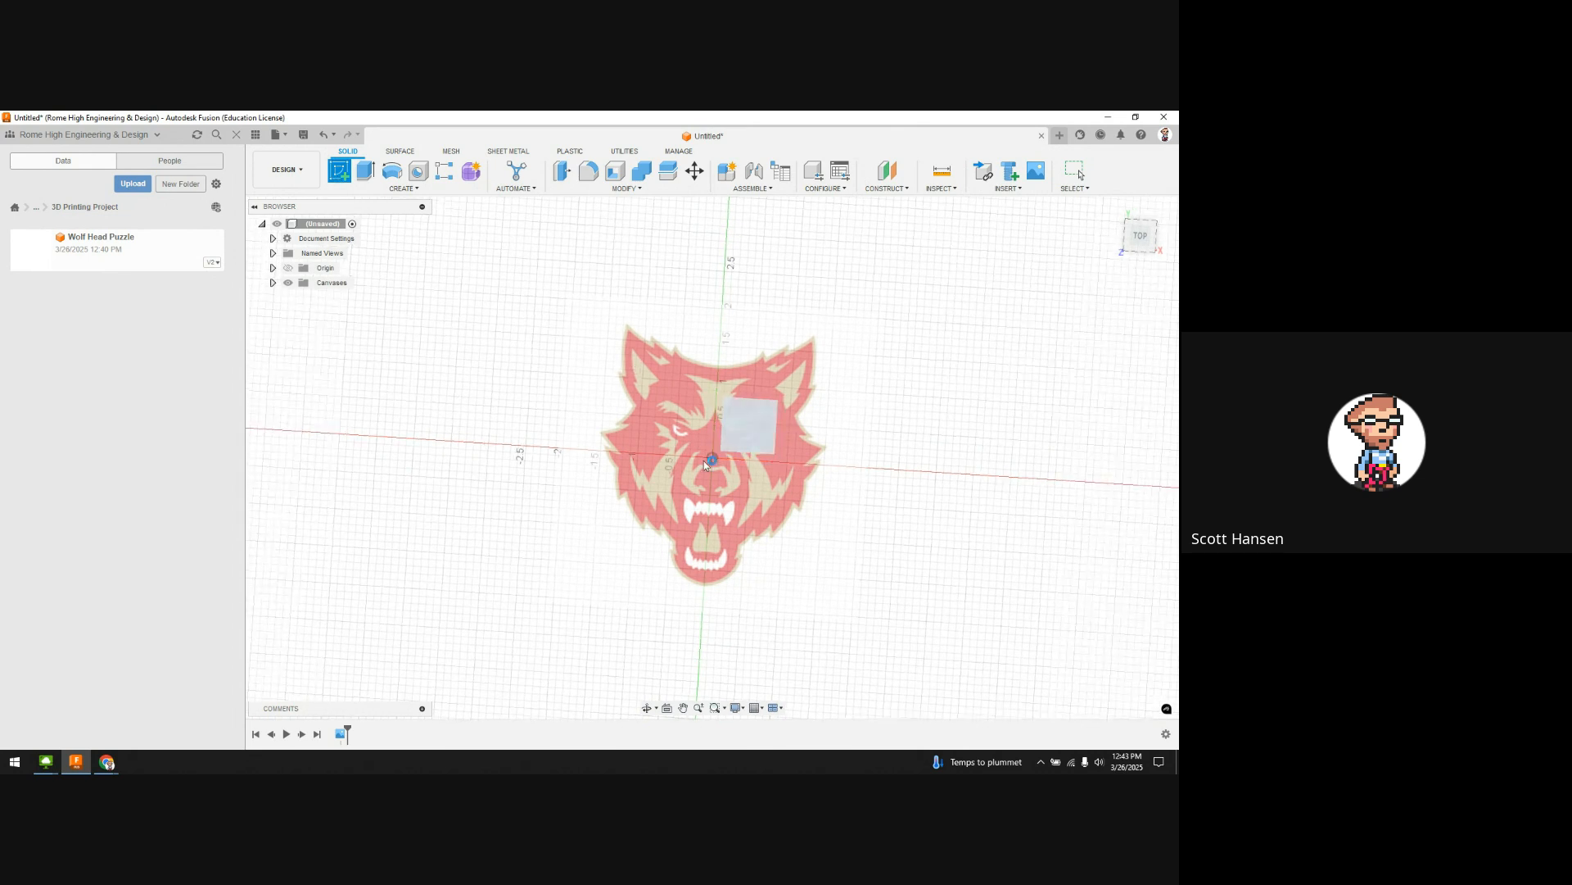
{"action": "scroll", "coordinate": [767, 465], "scroll_direction": "up", "scroll_amount": 4}
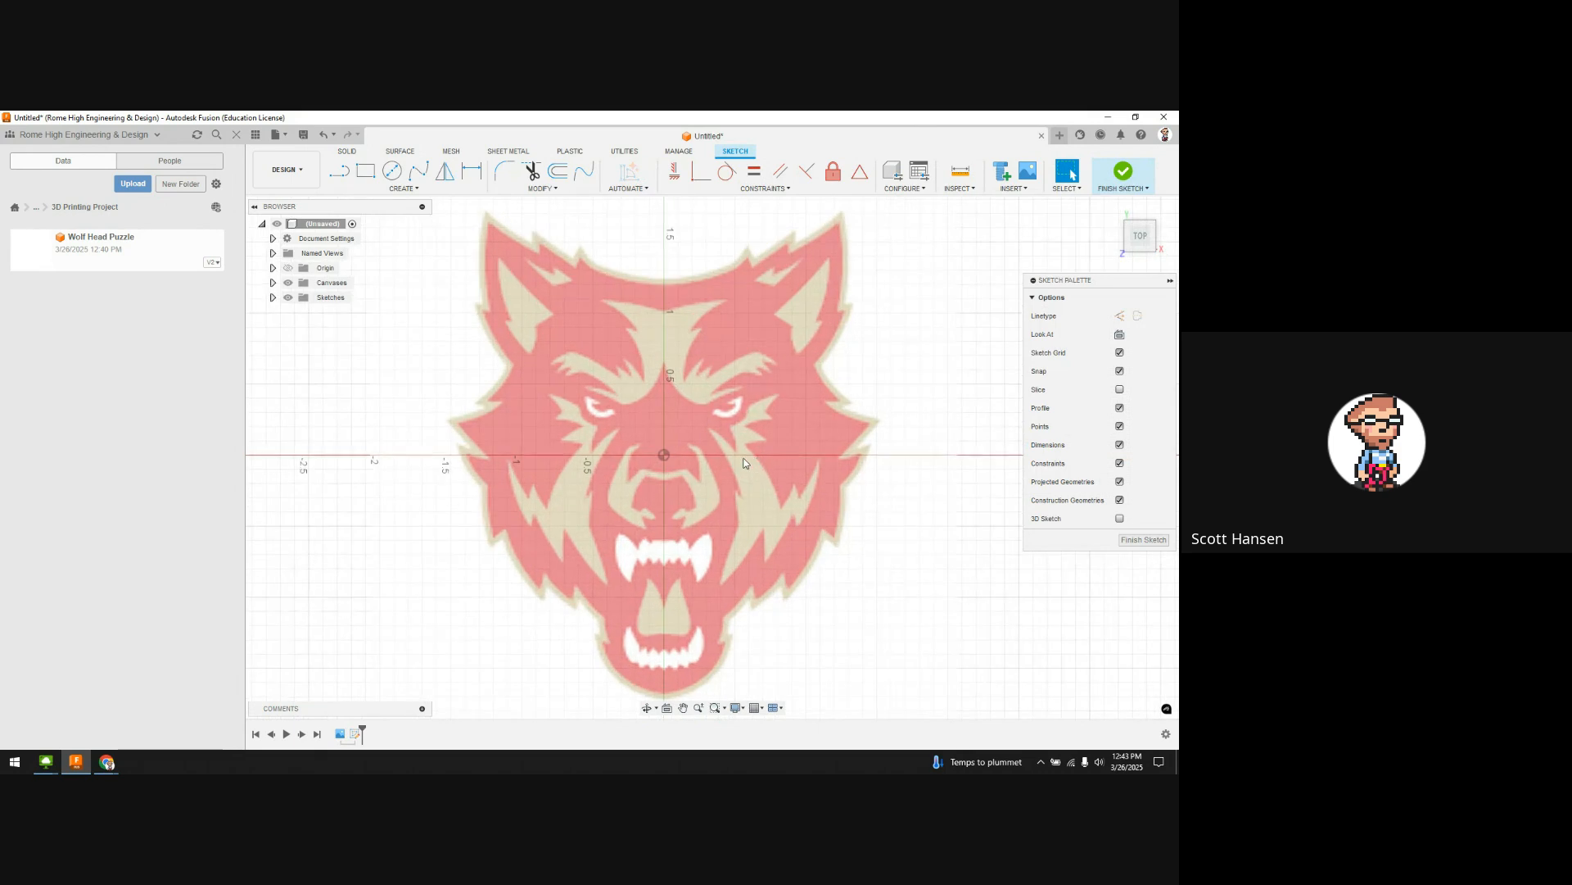
{"action": "scroll", "coordinate": [744, 459], "scroll_direction": "down", "scroll_amount": 2}
{"action": "scroll", "coordinate": [743, 459], "scroll_direction": "up", "scroll_amount": 1}
{"action": "mouse_move", "coordinate": [731, 355]}
{"action": "middle_mouse_down"}
{"action": "mouse_move", "coordinate": [677, 414]}
{"action": "mouse_move", "coordinate": [682, 336]}
{"action": "middle_mouse_up"}
{"action": "scroll", "coordinate": [676, 392], "scroll_direction": "up", "scroll_amount": 1}
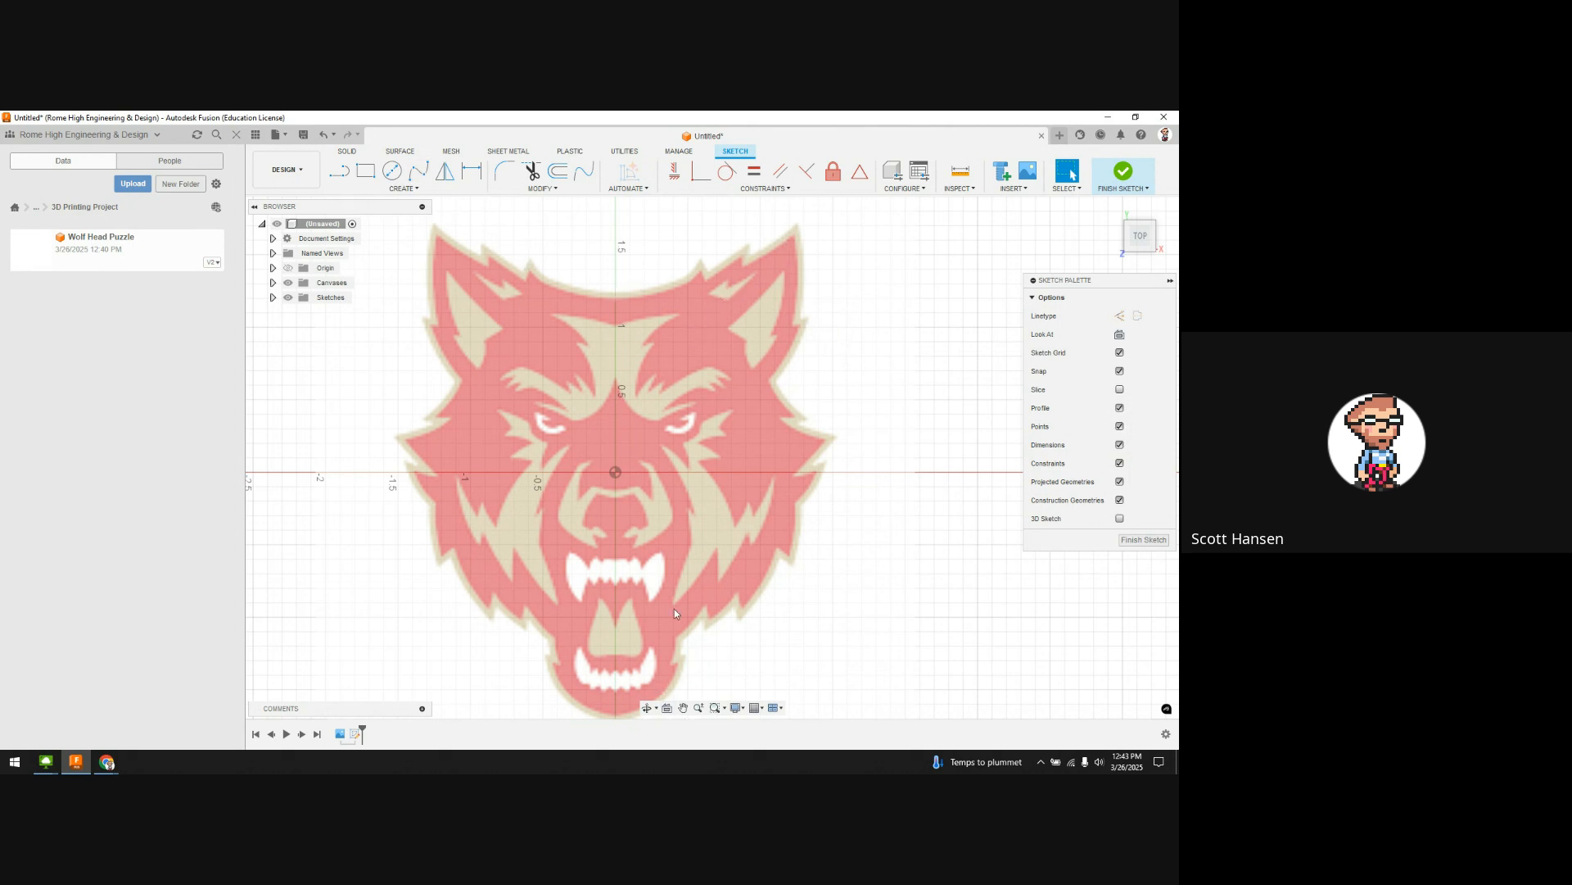
{"action": "middle_click_drag", "start_coordinate": [675, 613], "coordinate": [674, 558]}
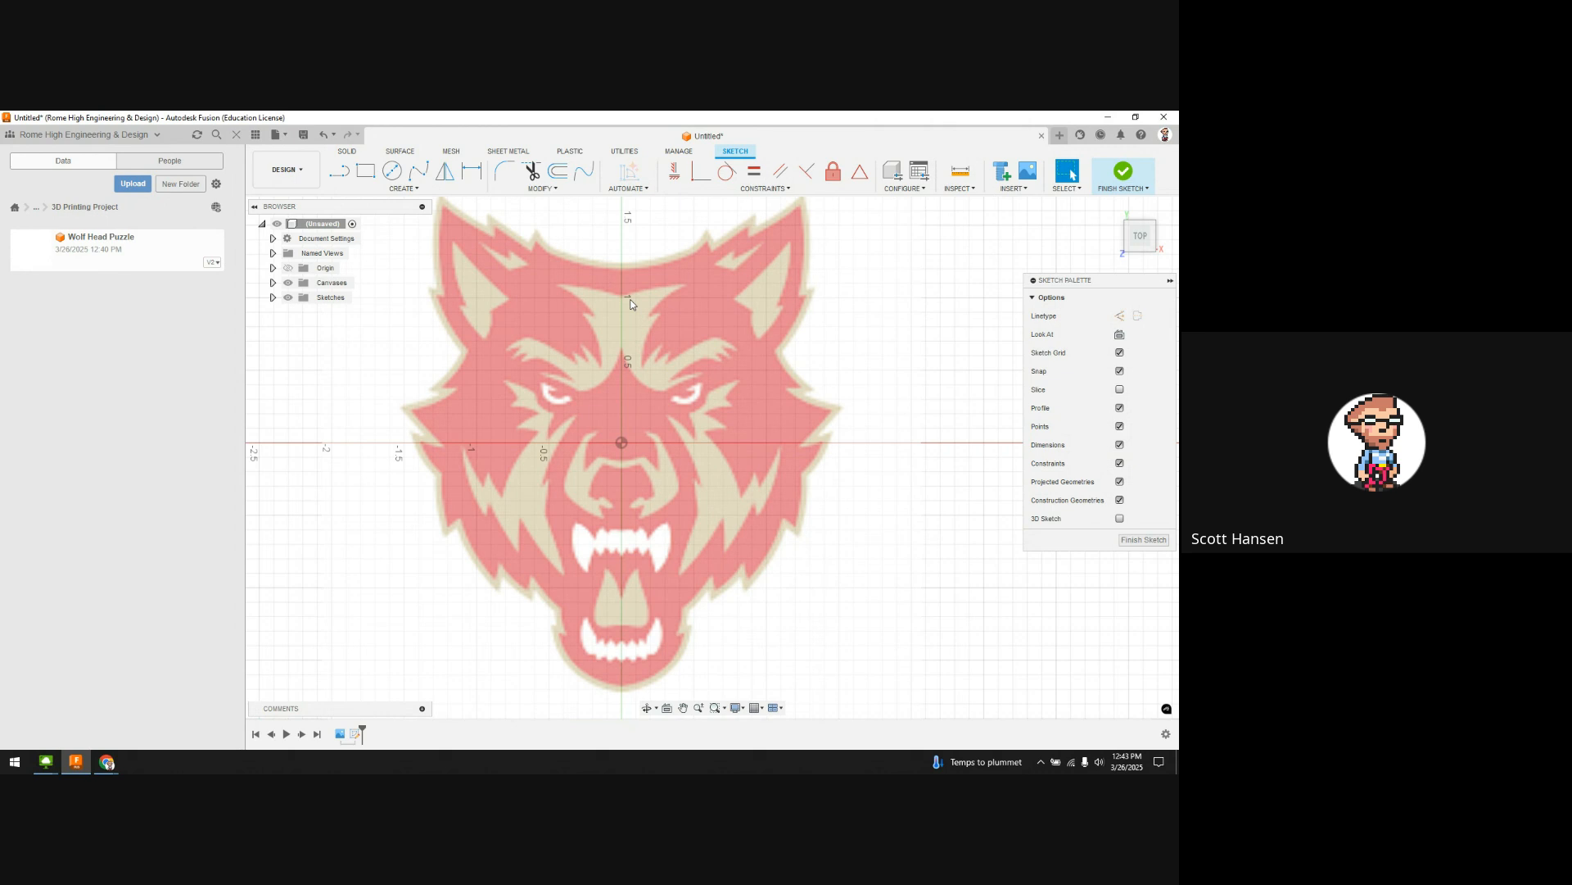
{"action": "middle_click_drag", "start_coordinate": [659, 390], "coordinate": [655, 398]}
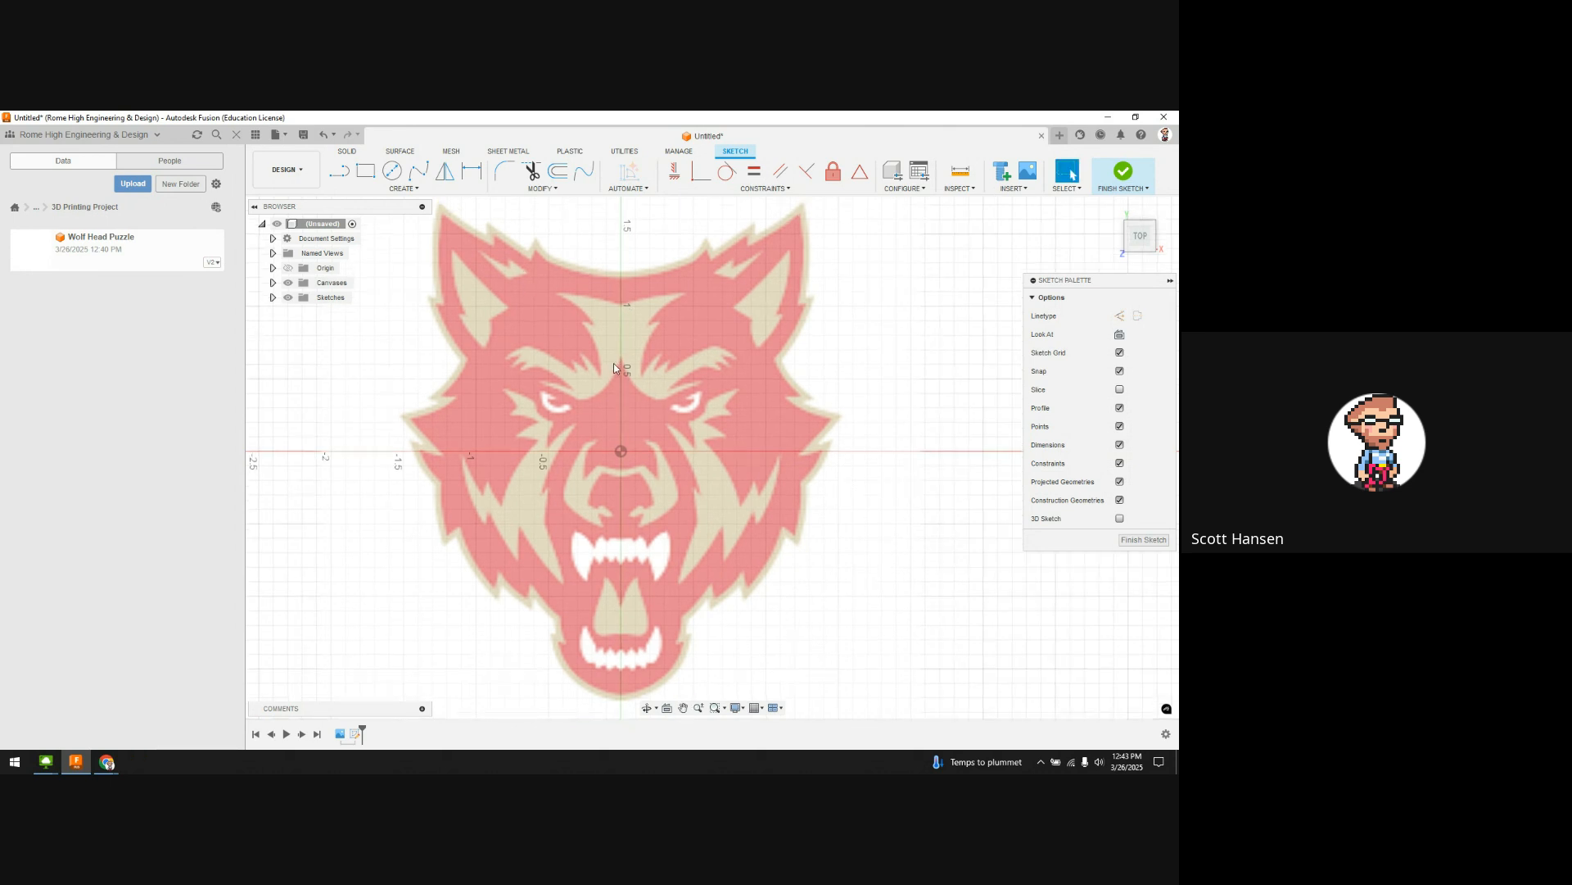
{"action": "key", "text": "l"}
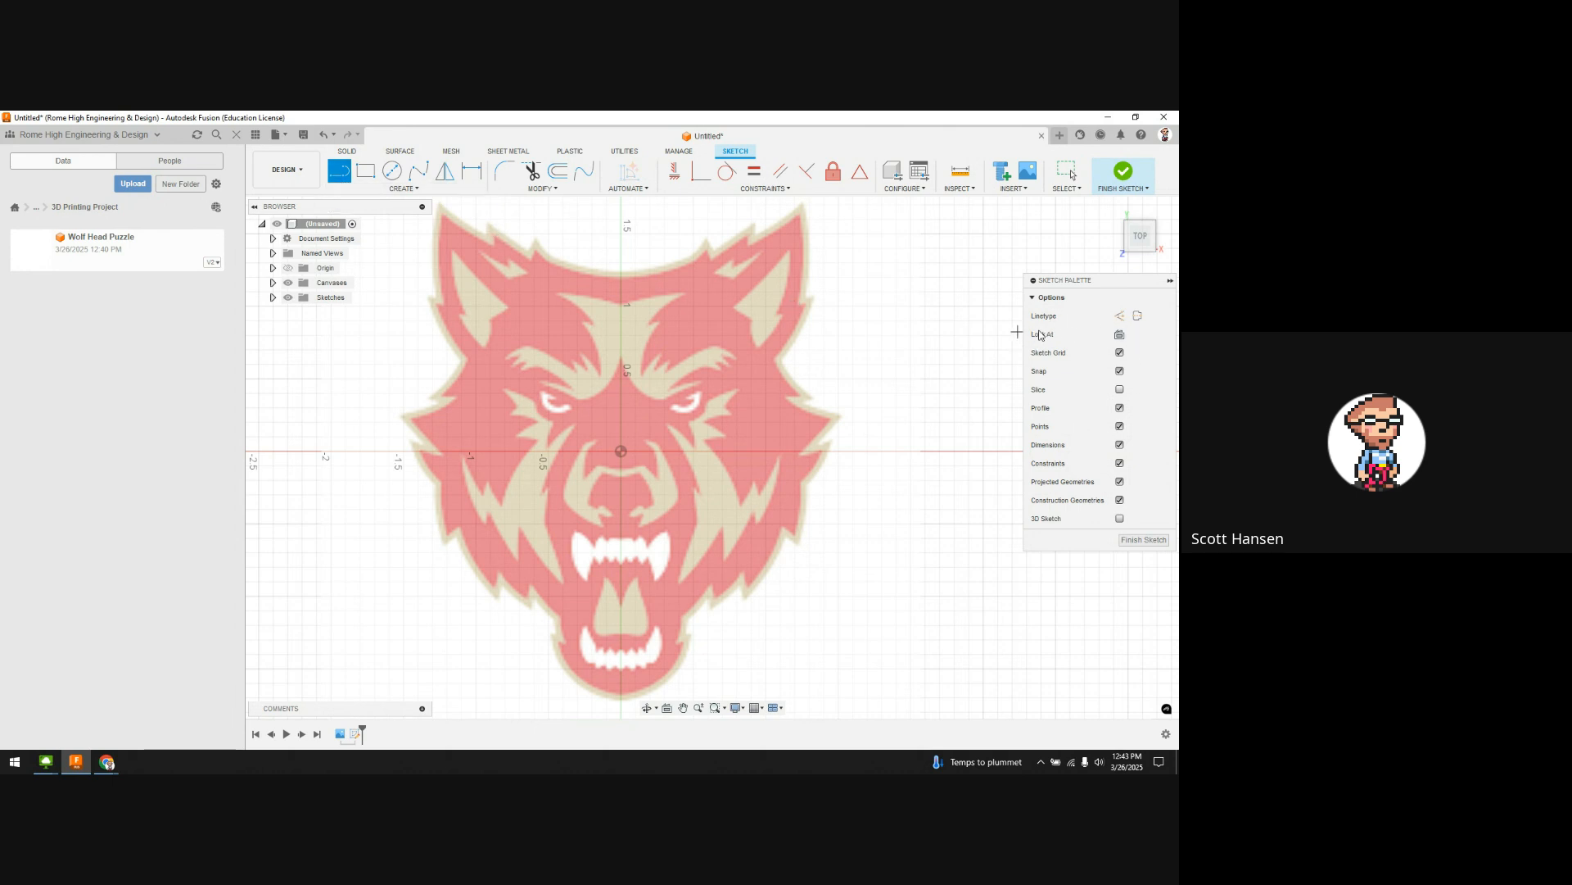
Step: Draw a vertical construction line from the top of the wolf's forehead down to its chin
{"action": "left_click", "coordinate": [1120, 315]}
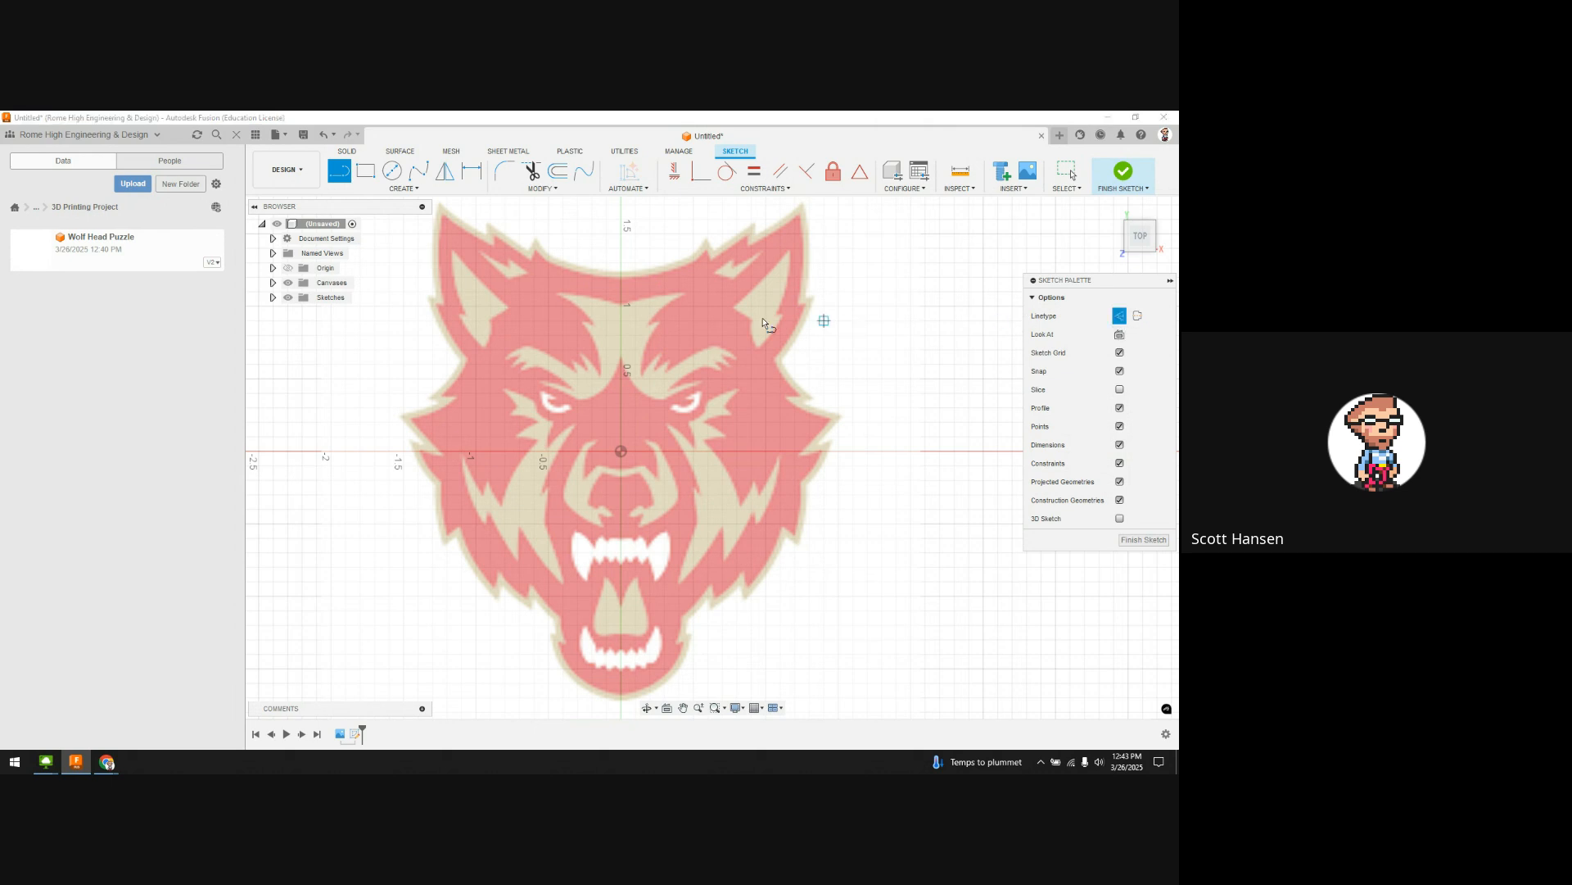
{"action": "scroll", "coordinate": [622, 272], "scroll_direction": "up", "scroll_amount": 3}
{"action": "left_click", "coordinate": [623, 271]}
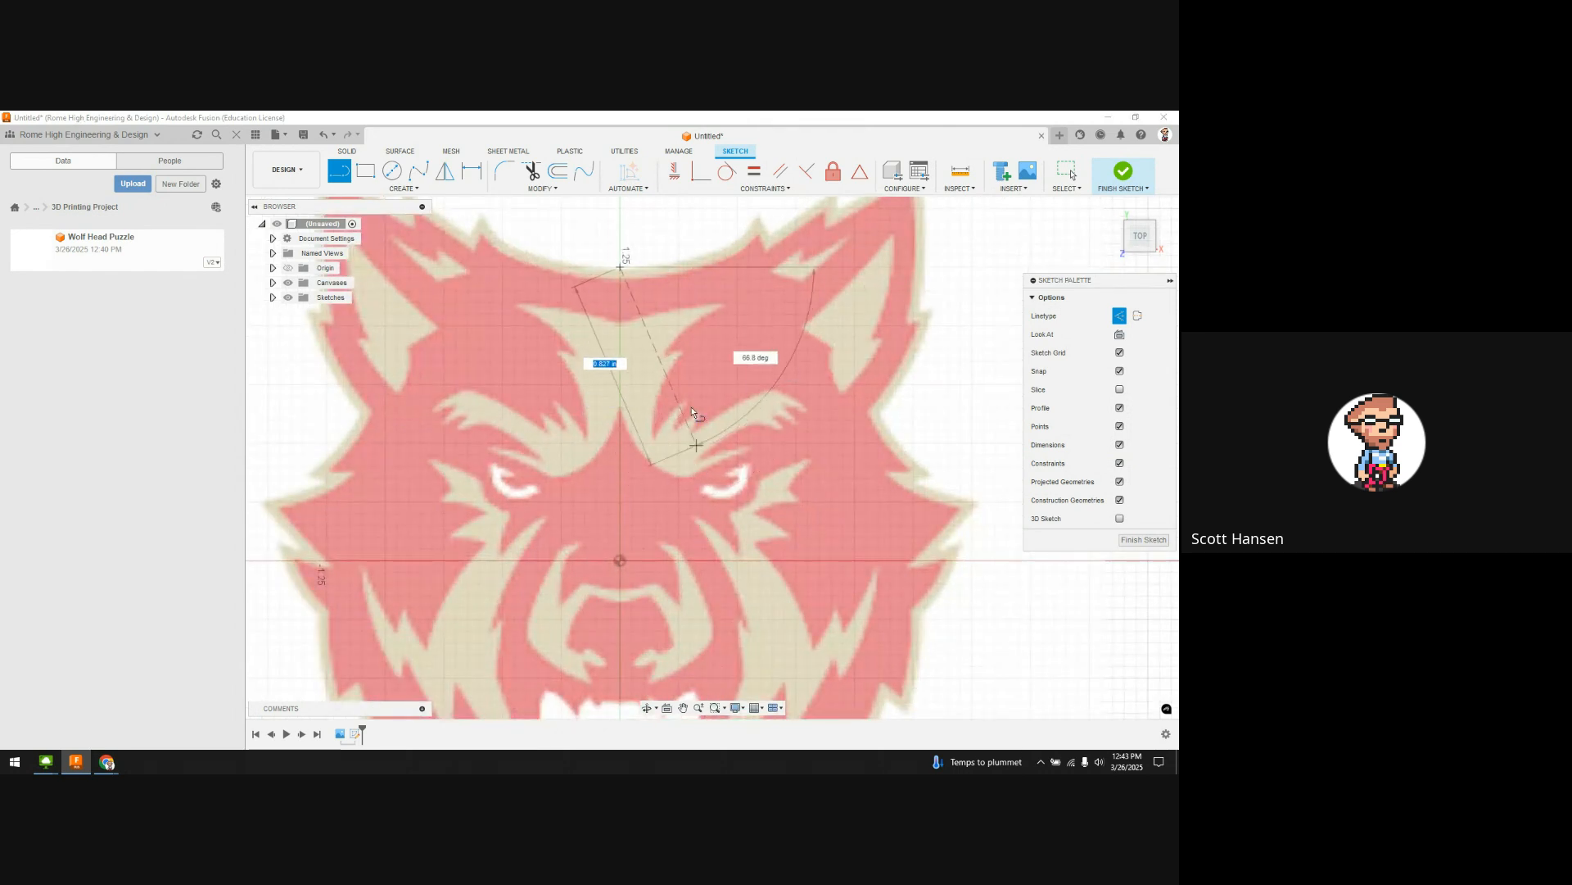
{"action": "scroll", "coordinate": [704, 492], "scroll_direction": "down", "scroll_amount": 4}
{"action": "middle_click_drag", "start_coordinate": [711, 547], "coordinate": [668, 328]}
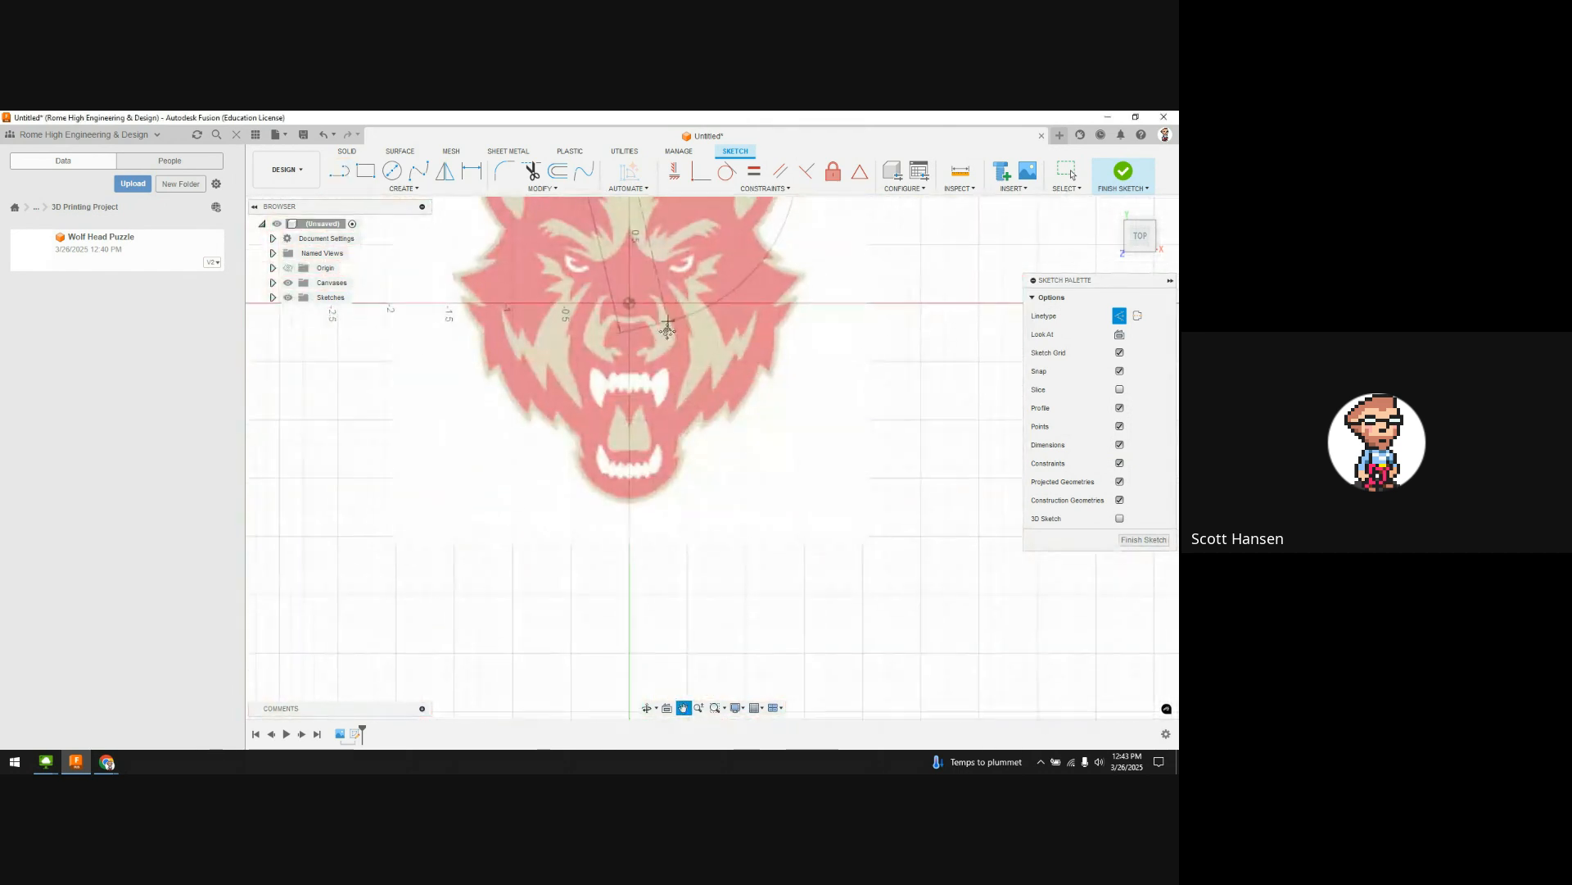
{"action": "scroll", "coordinate": [630, 514], "scroll_direction": "up", "scroll_amount": 5}
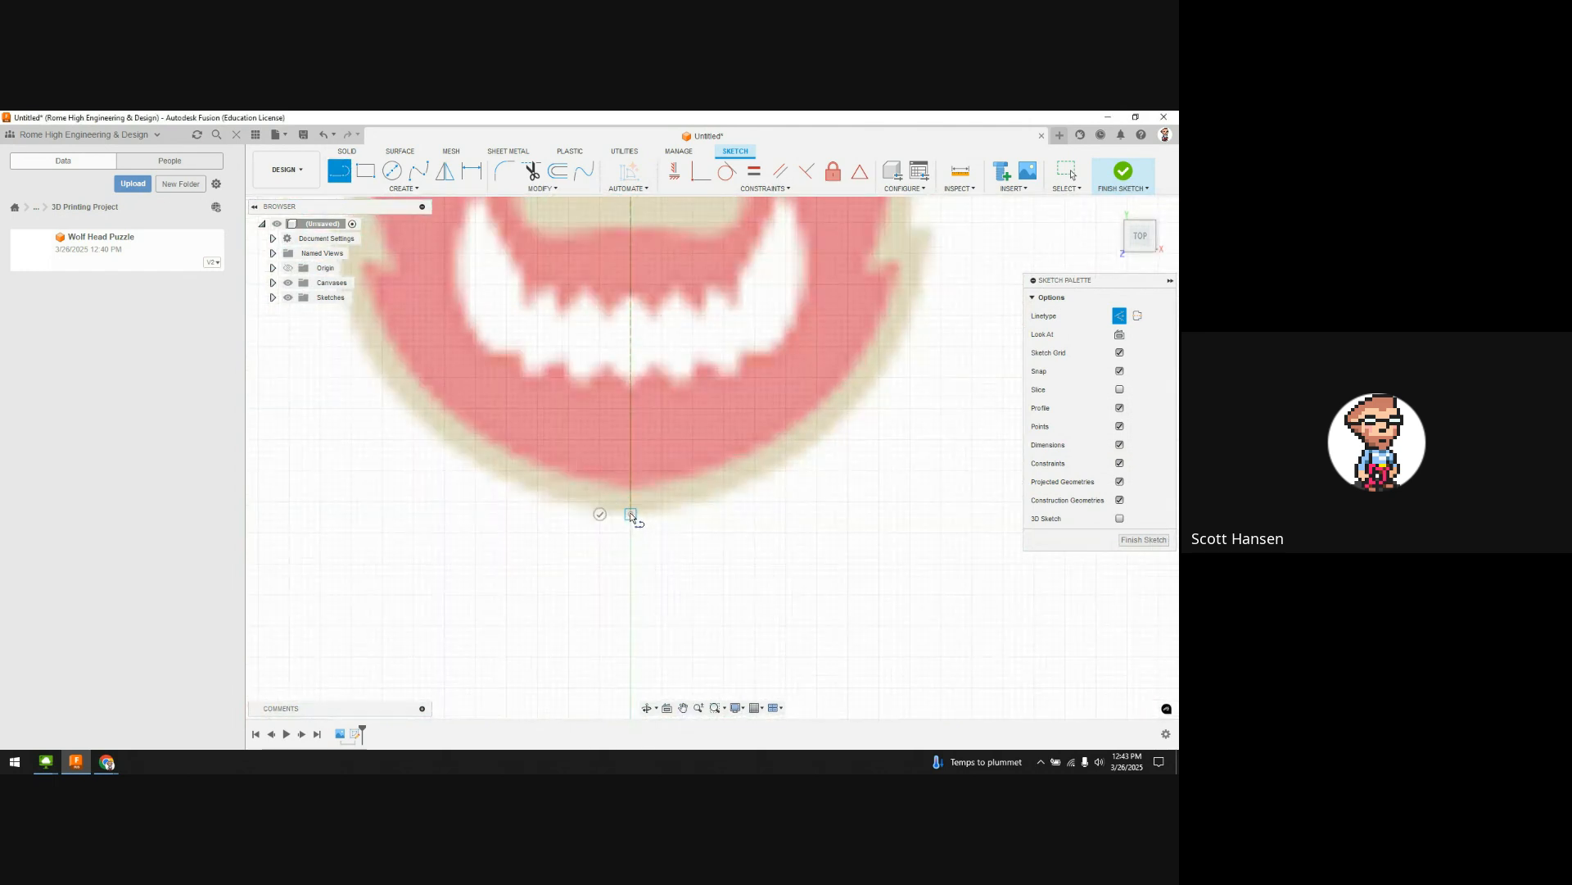
{"action": "left_click", "coordinate": [630, 514]}
{"action": "scroll", "coordinate": [632, 500], "scroll_direction": "down", "scroll_amount": 5}
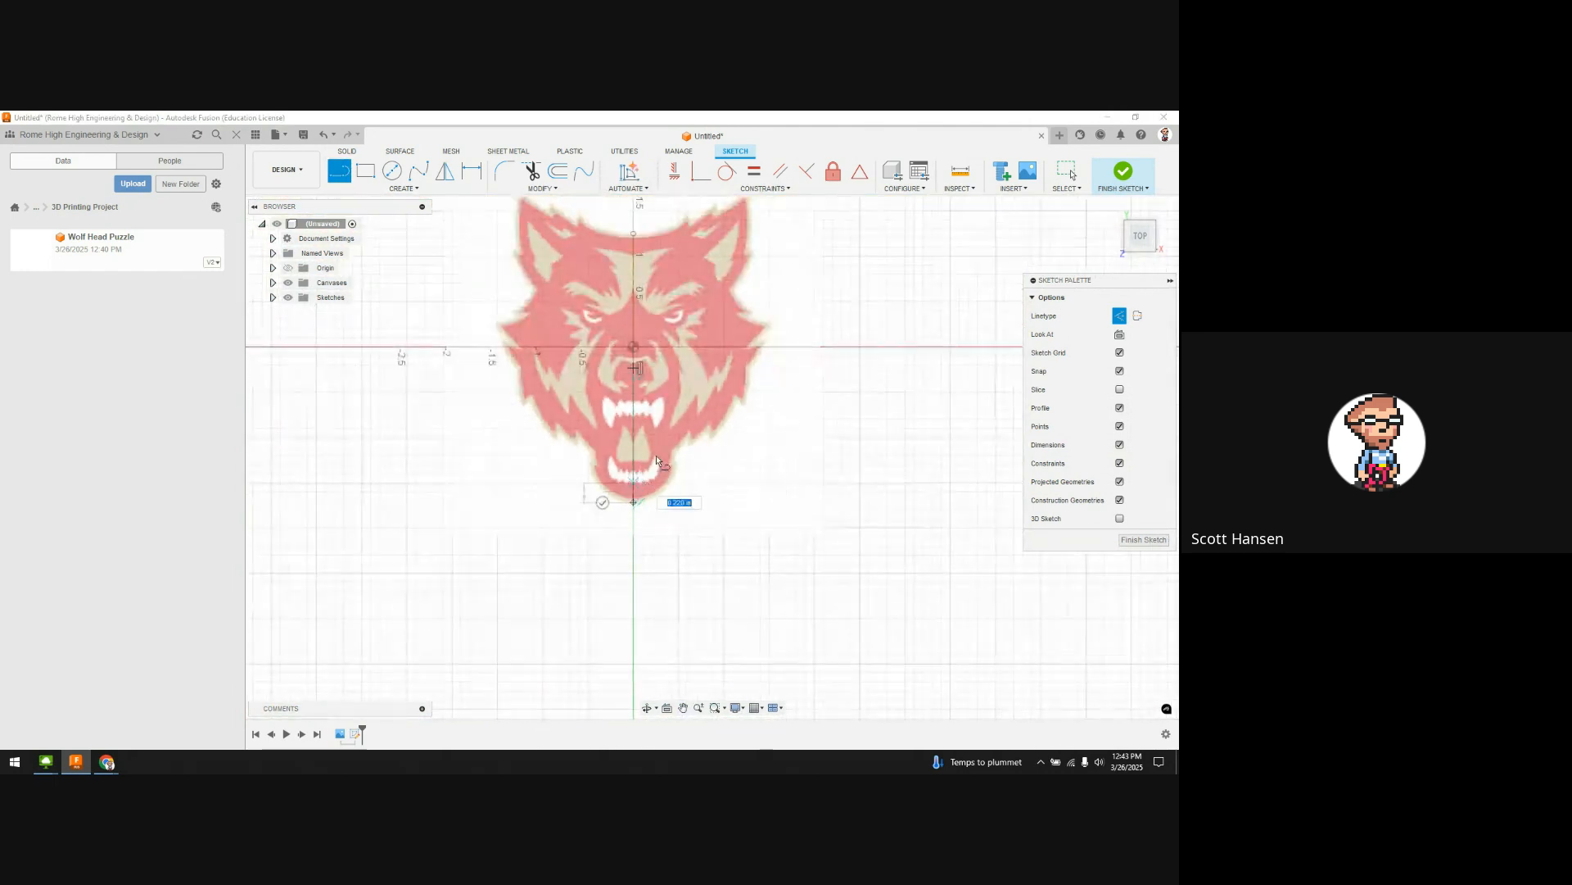
{"action": "key", "text": "Escape"}
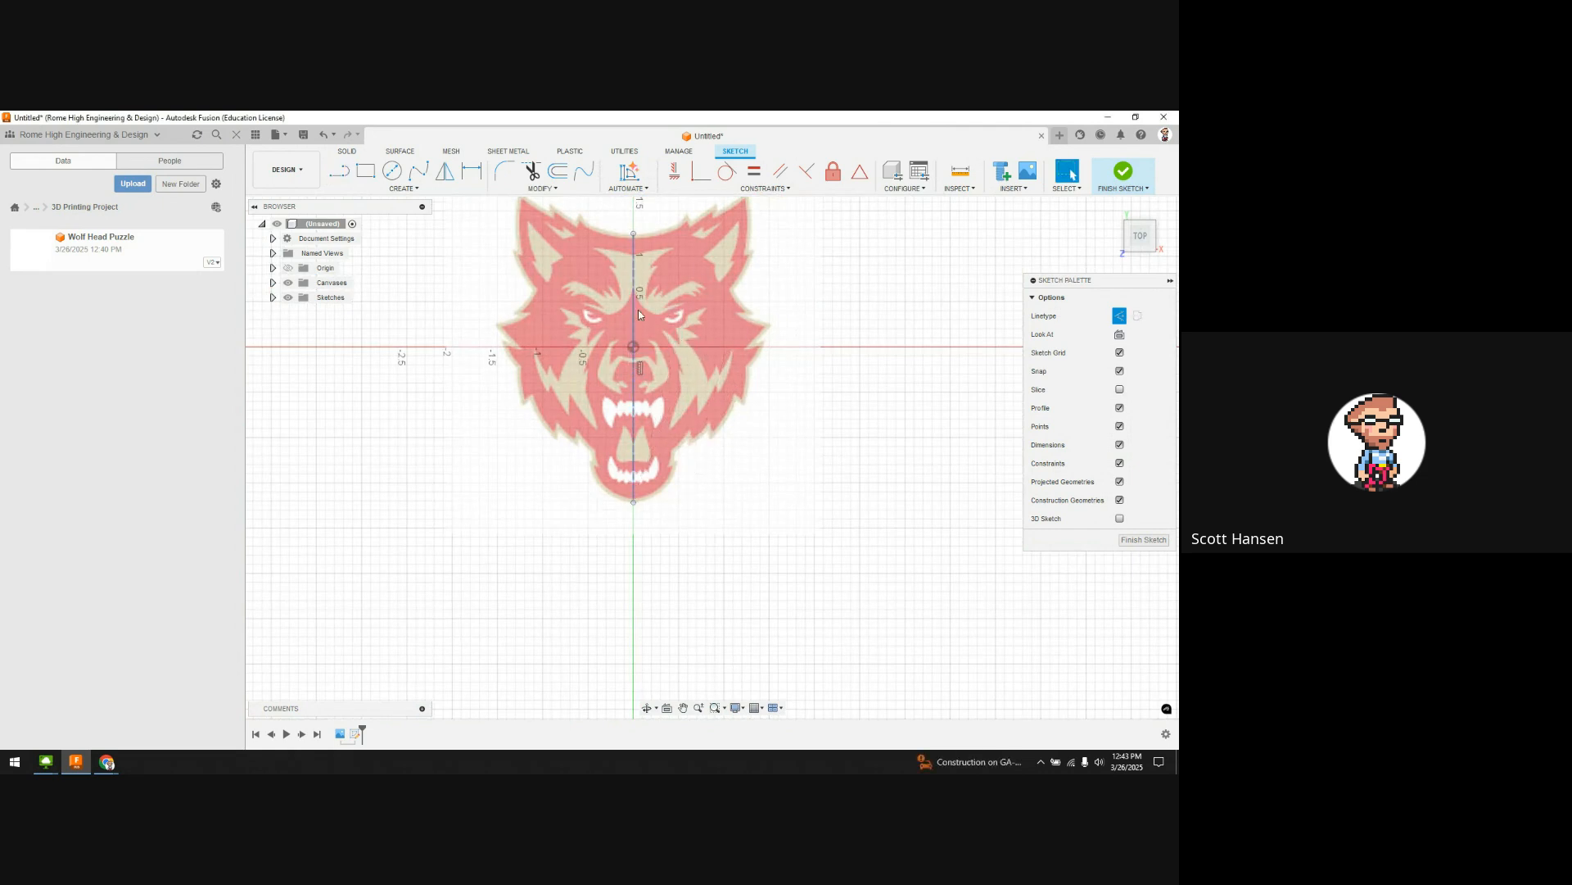
{"action": "scroll", "coordinate": [639, 314], "scroll_direction": "up", "scroll_amount": 1}
{"action": "scroll", "coordinate": [623, 336], "scroll_direction": "down", "scroll_amount": 3}
{"action": "scroll", "coordinate": [591, 369], "scroll_direction": "up", "scroll_amount": 5}
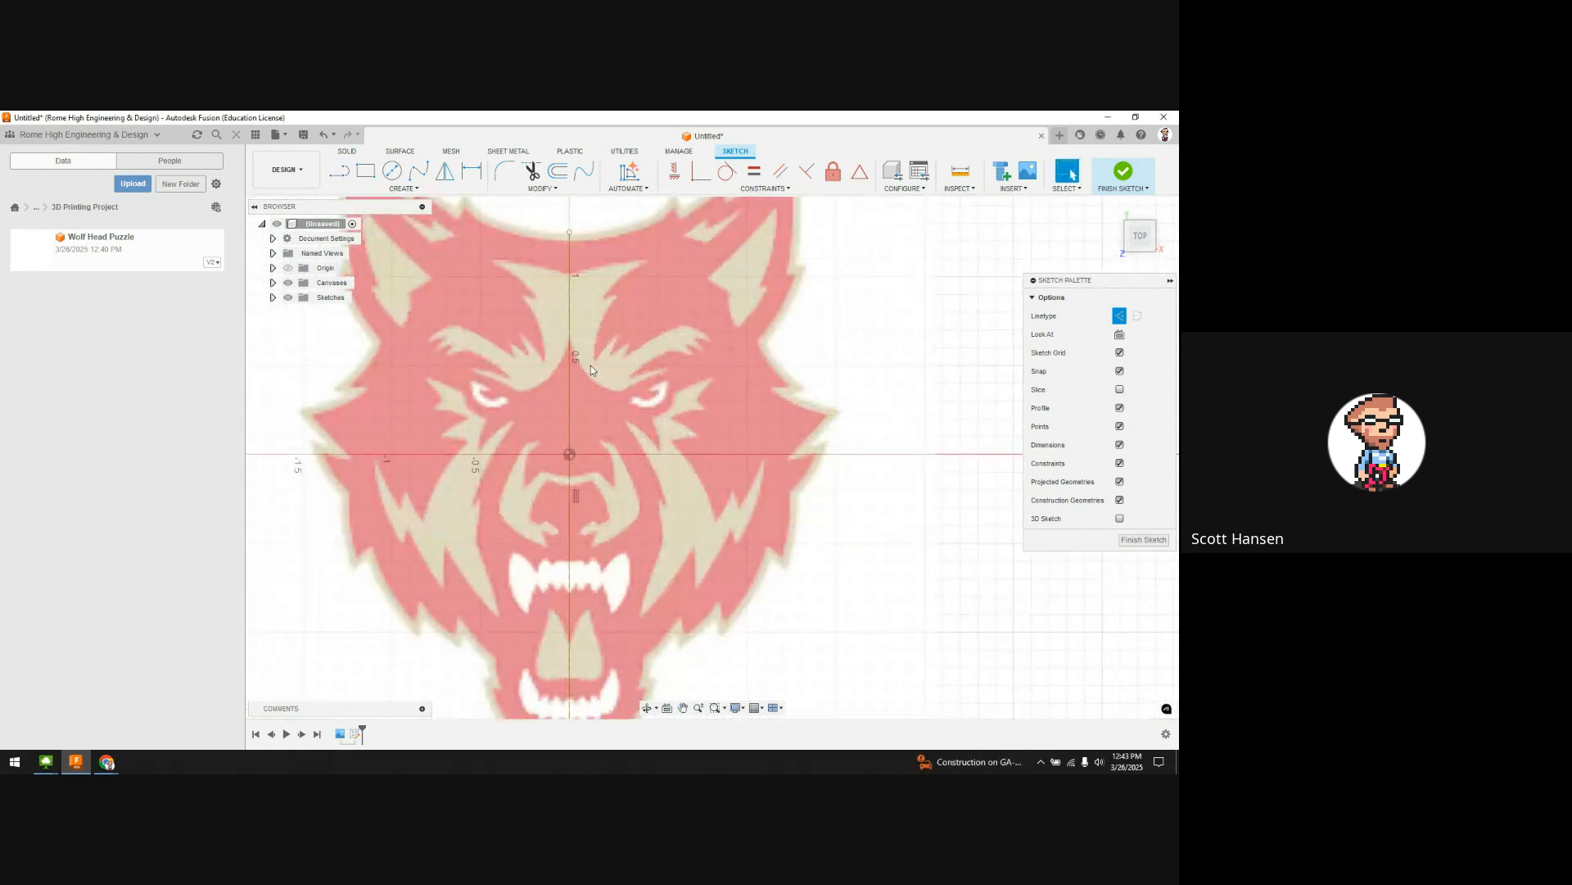
{"action": "middle_click_drag", "start_coordinate": [591, 366], "coordinate": [595, 427]}
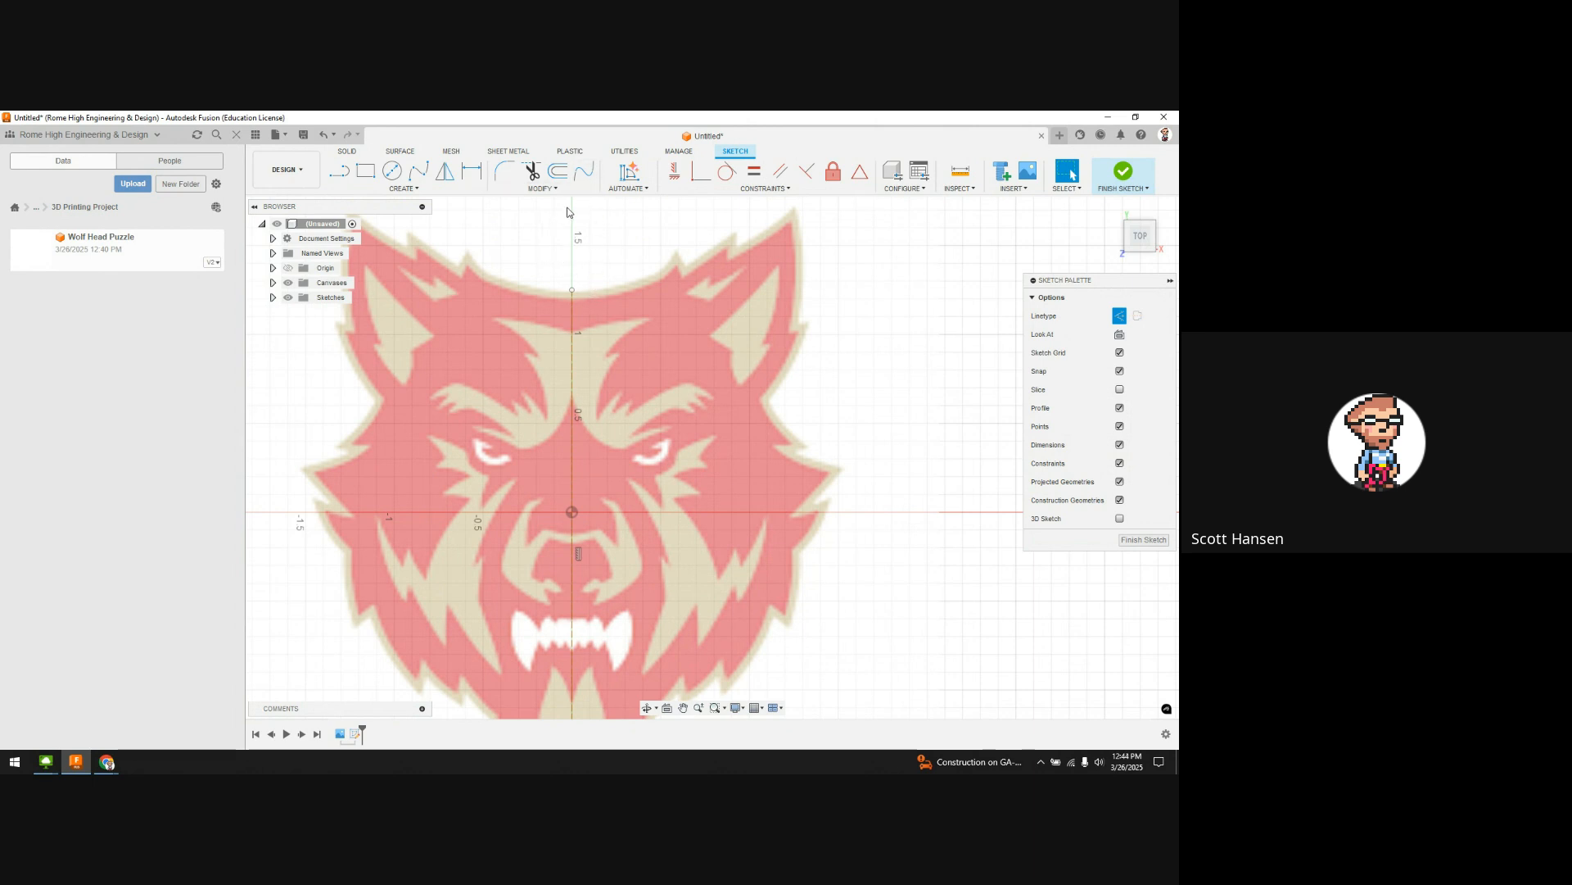
Step: Draw a 3-point arc along the wolf's forehead starting from the centre line top
{"action": "left_click", "coordinate": [401, 189]}
{"action": "mouse_move", "coordinate": [430, 231]}
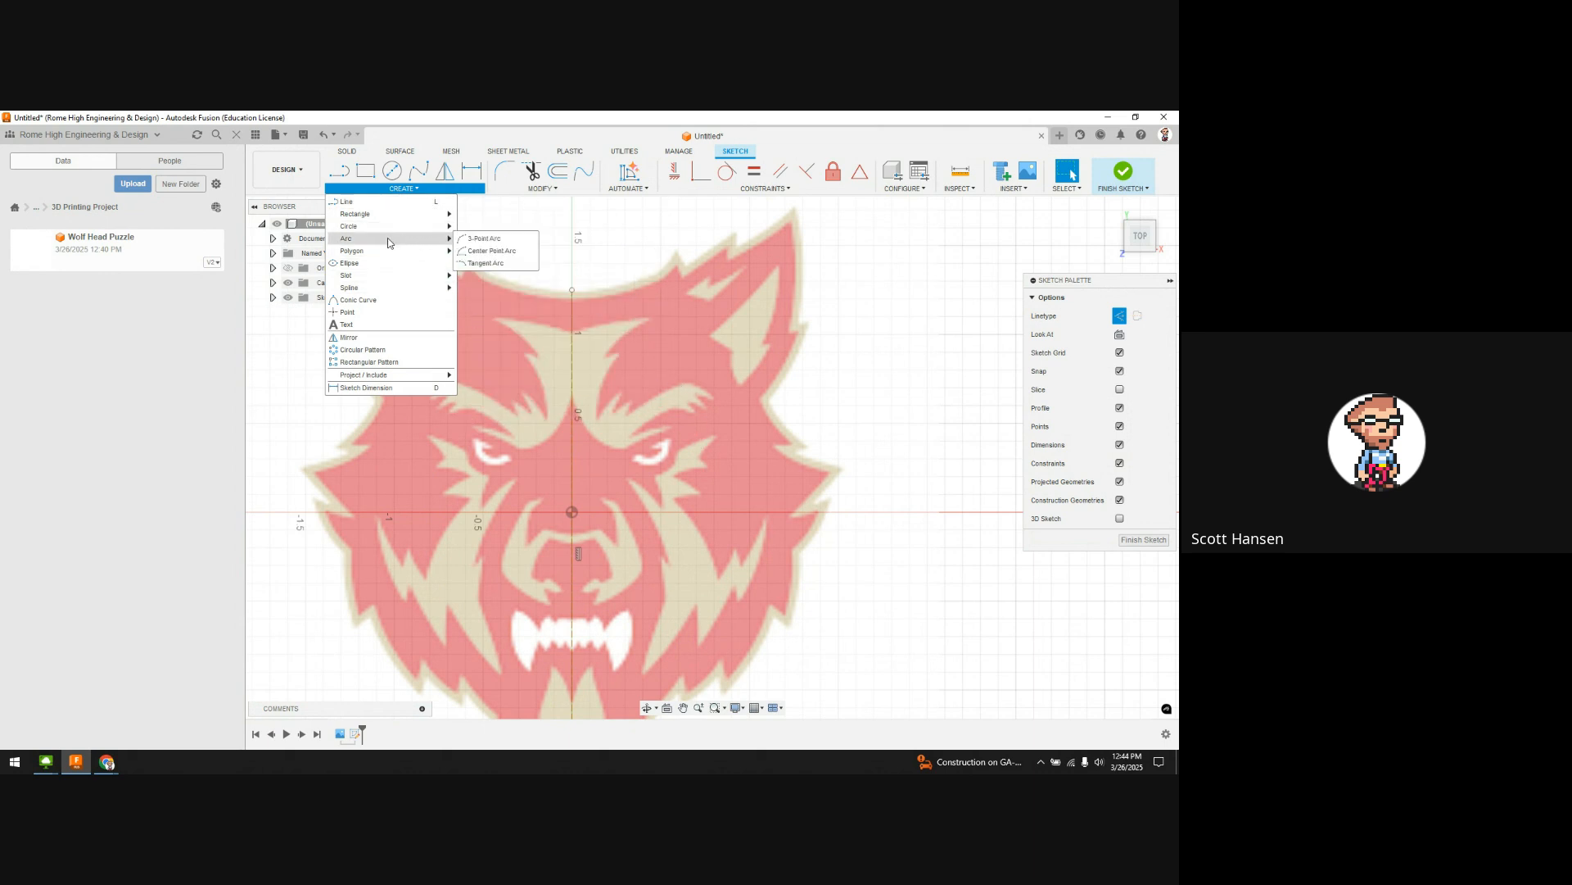
{"action": "left_click", "coordinate": [475, 238]}
{"action": "left_click", "coordinate": [572, 292]}
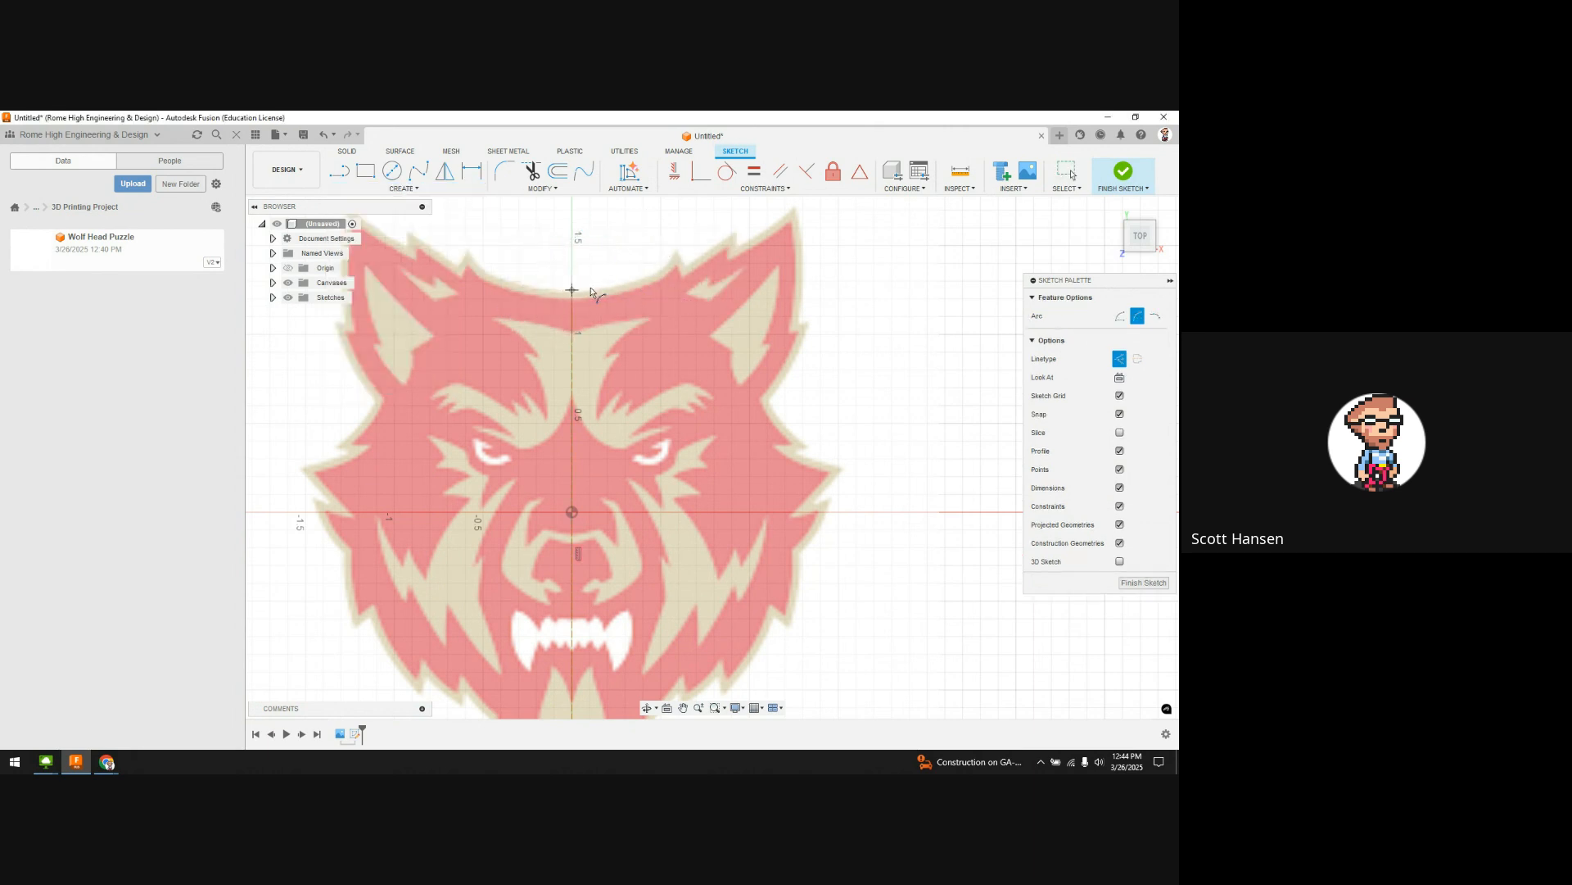
{"action": "left_click", "coordinate": [677, 255]}
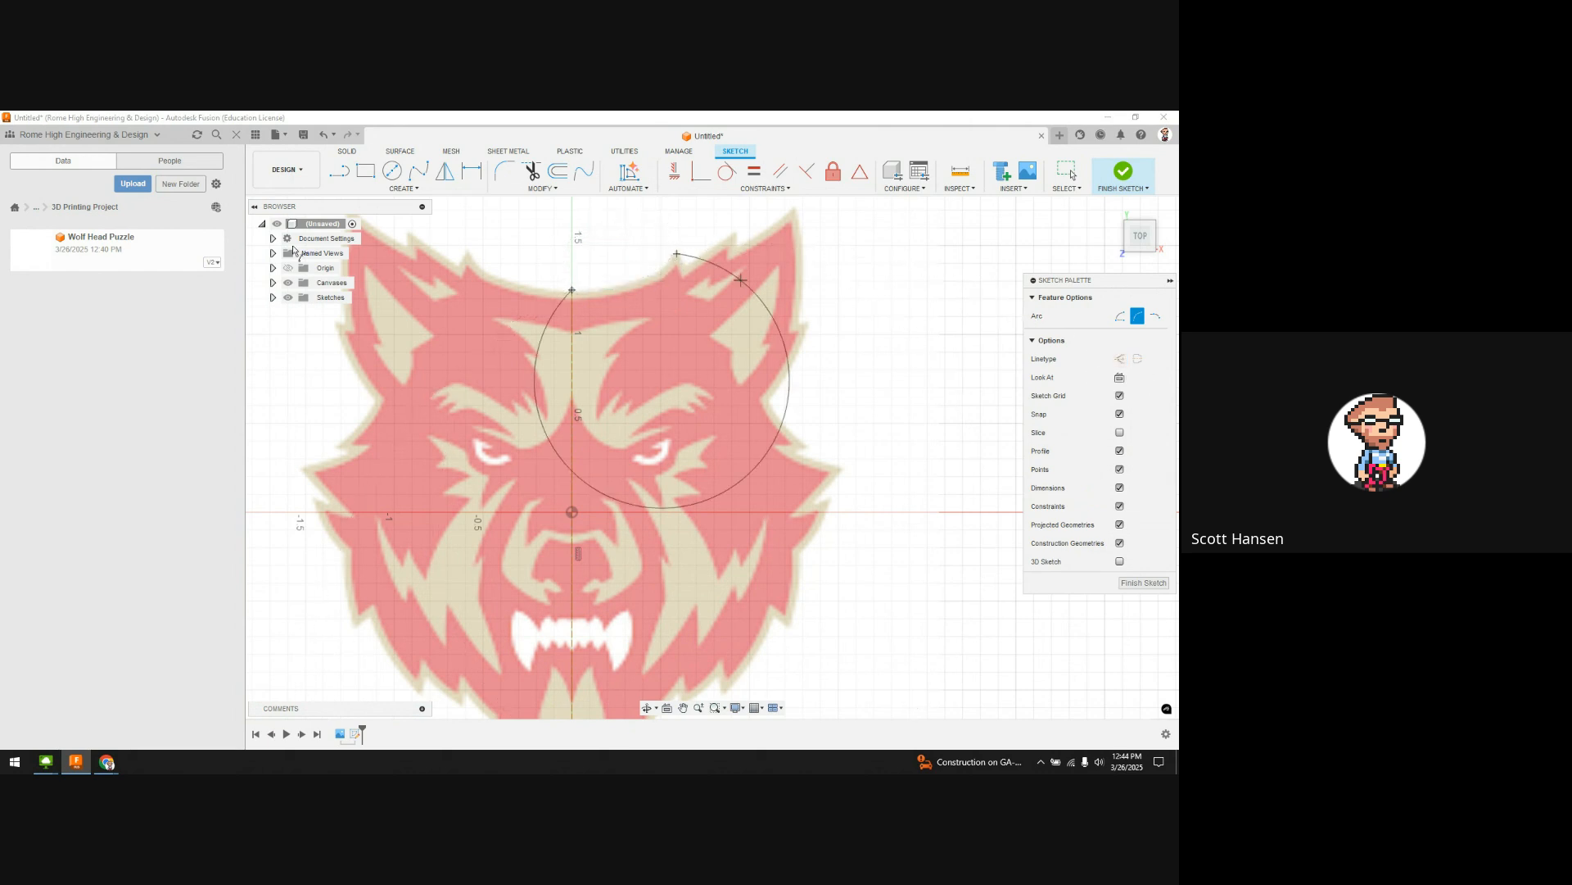
{"action": "left_click", "coordinate": [628, 285]}
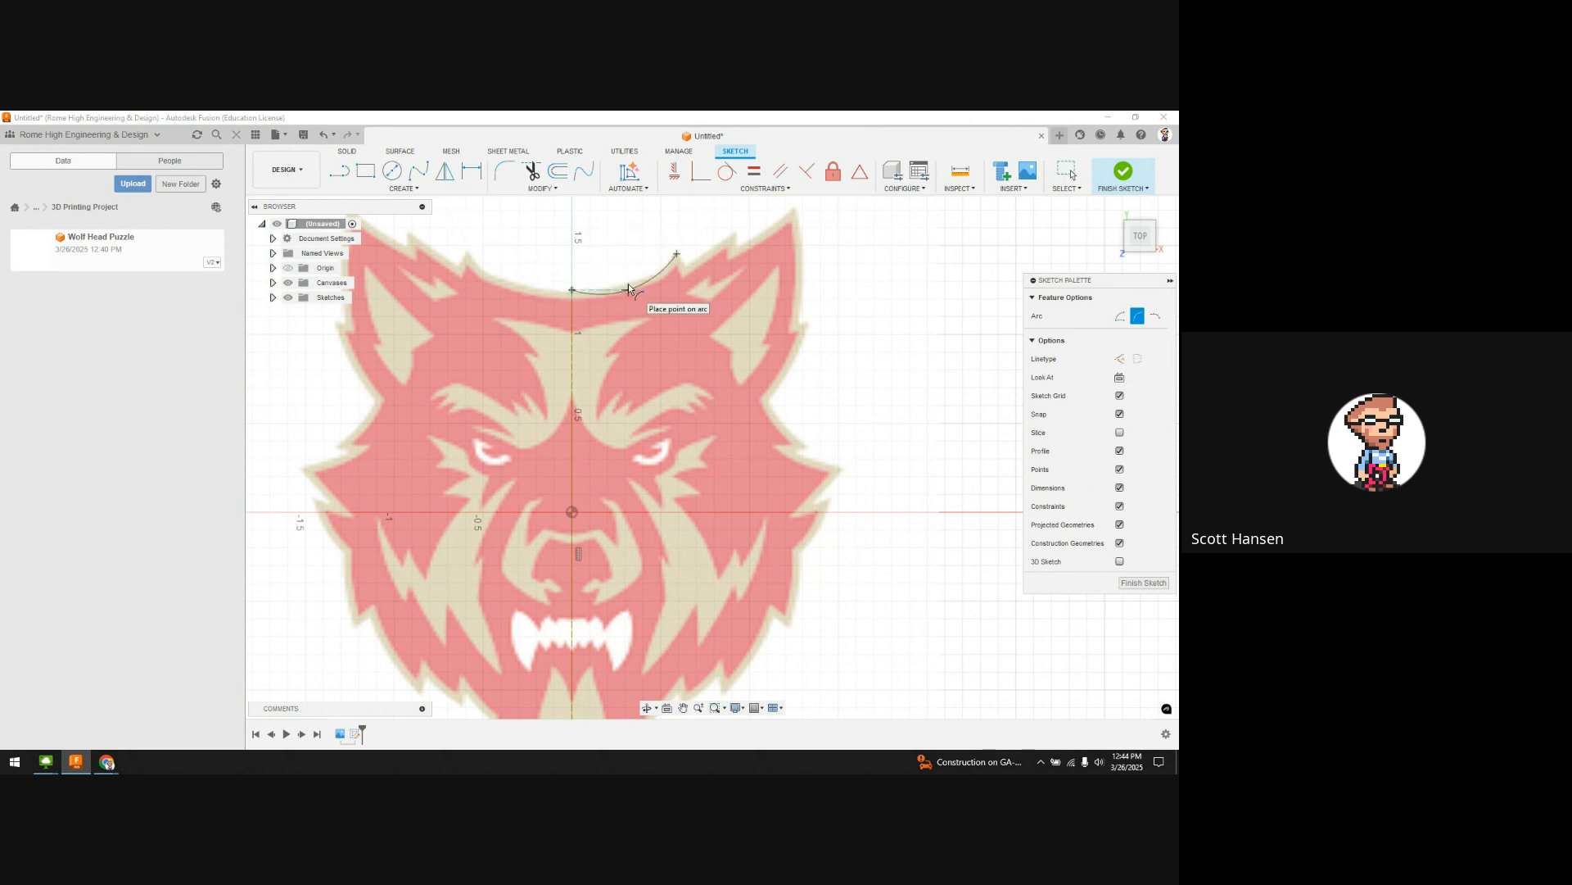
{"action": "left_click", "coordinate": [625, 287]}
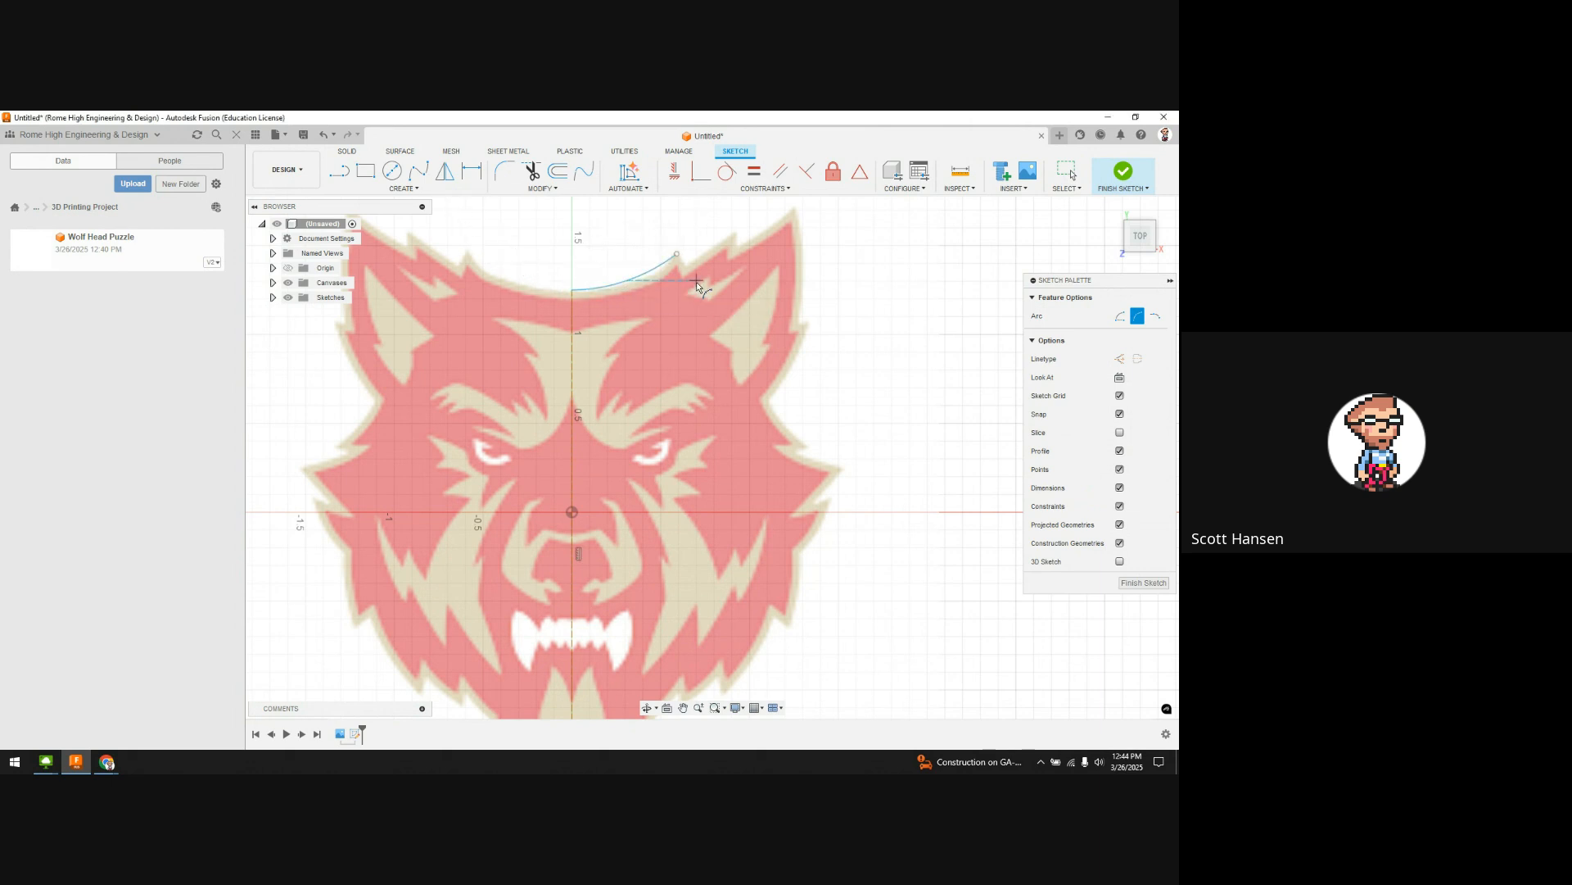
Step: Add three line segments from the arc's end up to the right ear tip
{"action": "key", "text": "l"}
{"action": "left_click", "coordinate": [677, 255]}
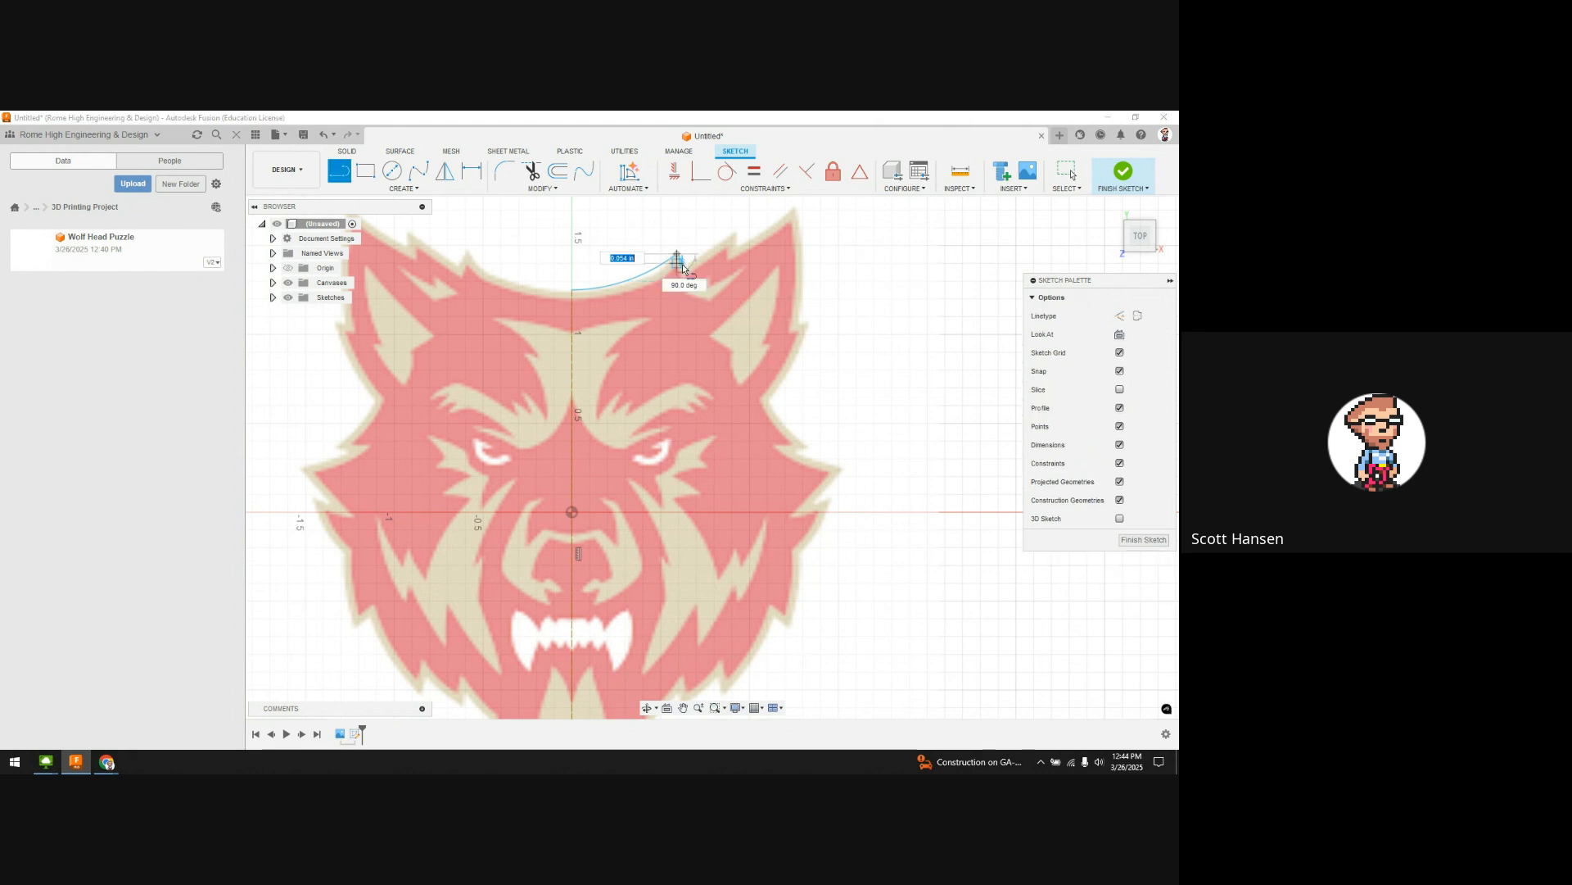
{"action": "left_click", "coordinate": [681, 263]}
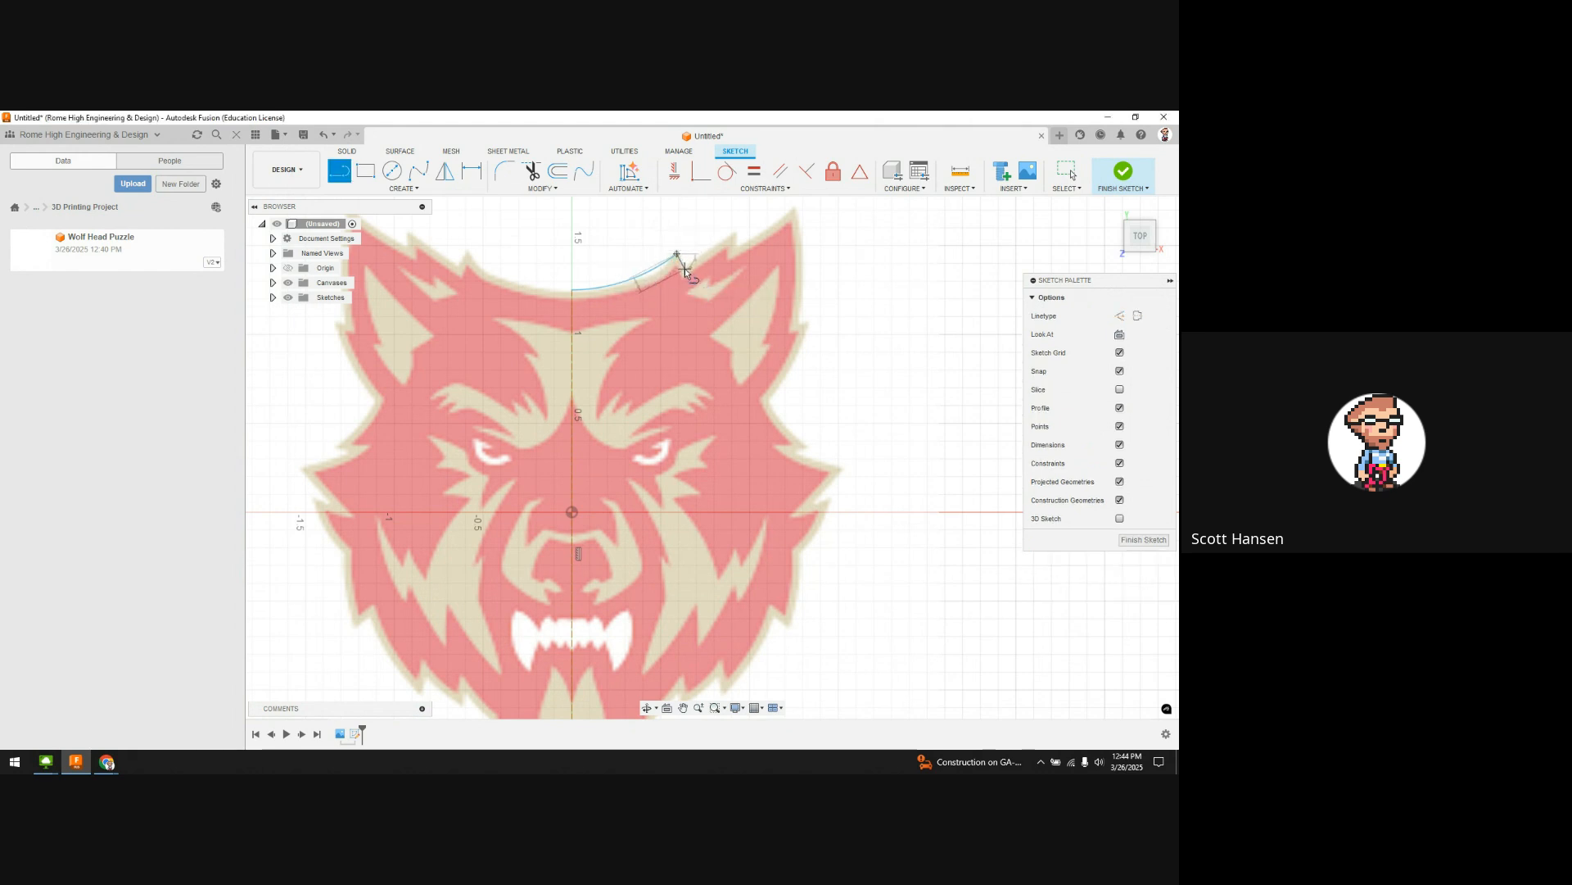
{"action": "left_click", "coordinate": [736, 244]}
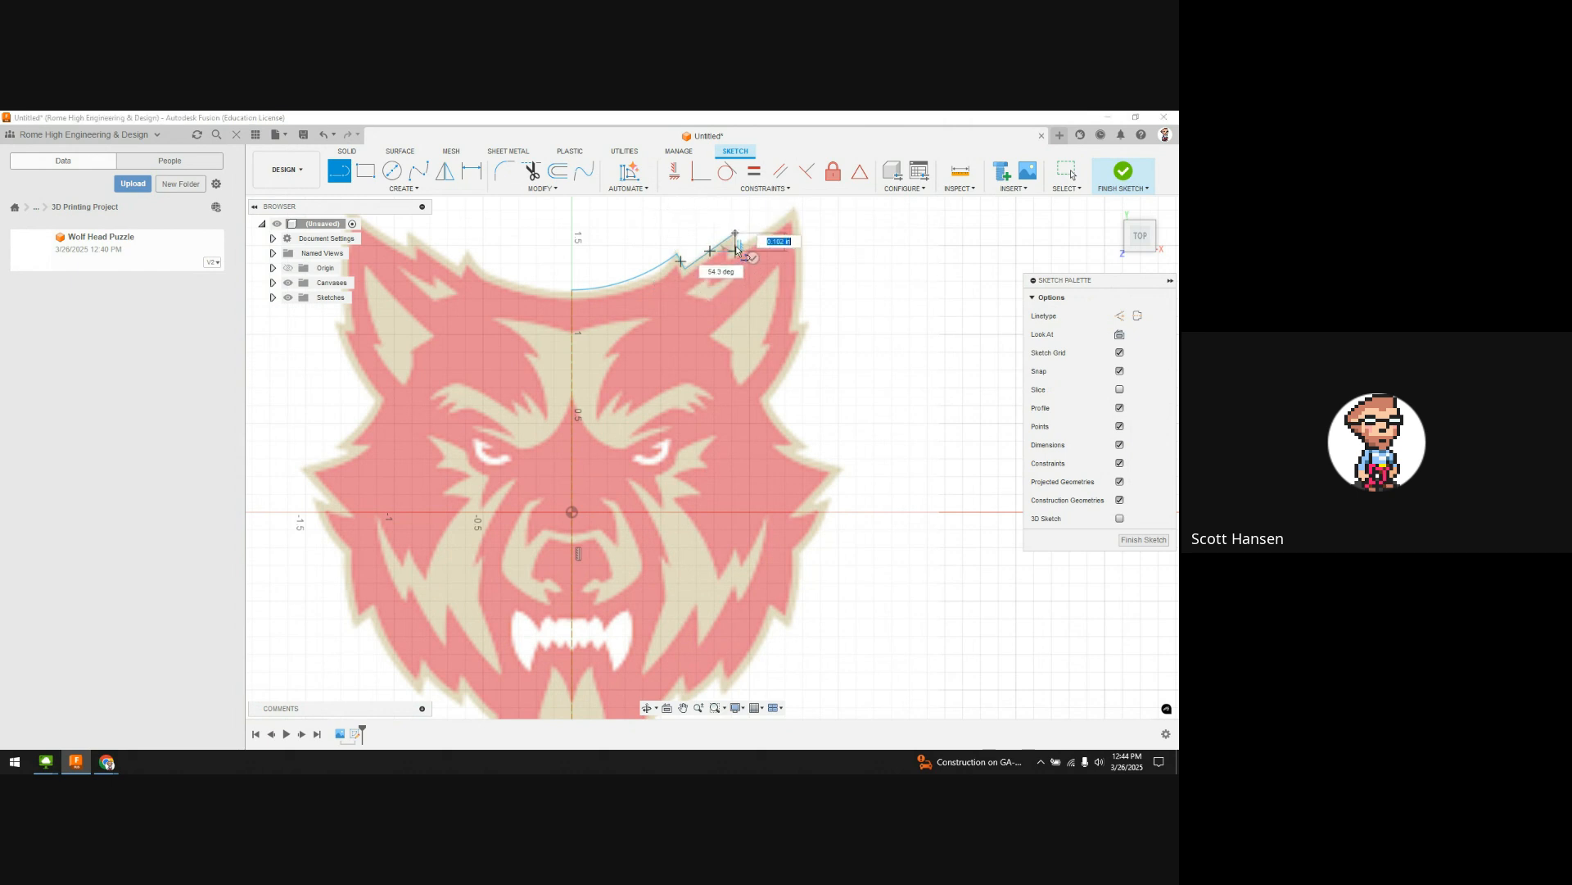
{"action": "left_click", "coordinate": [791, 211]}
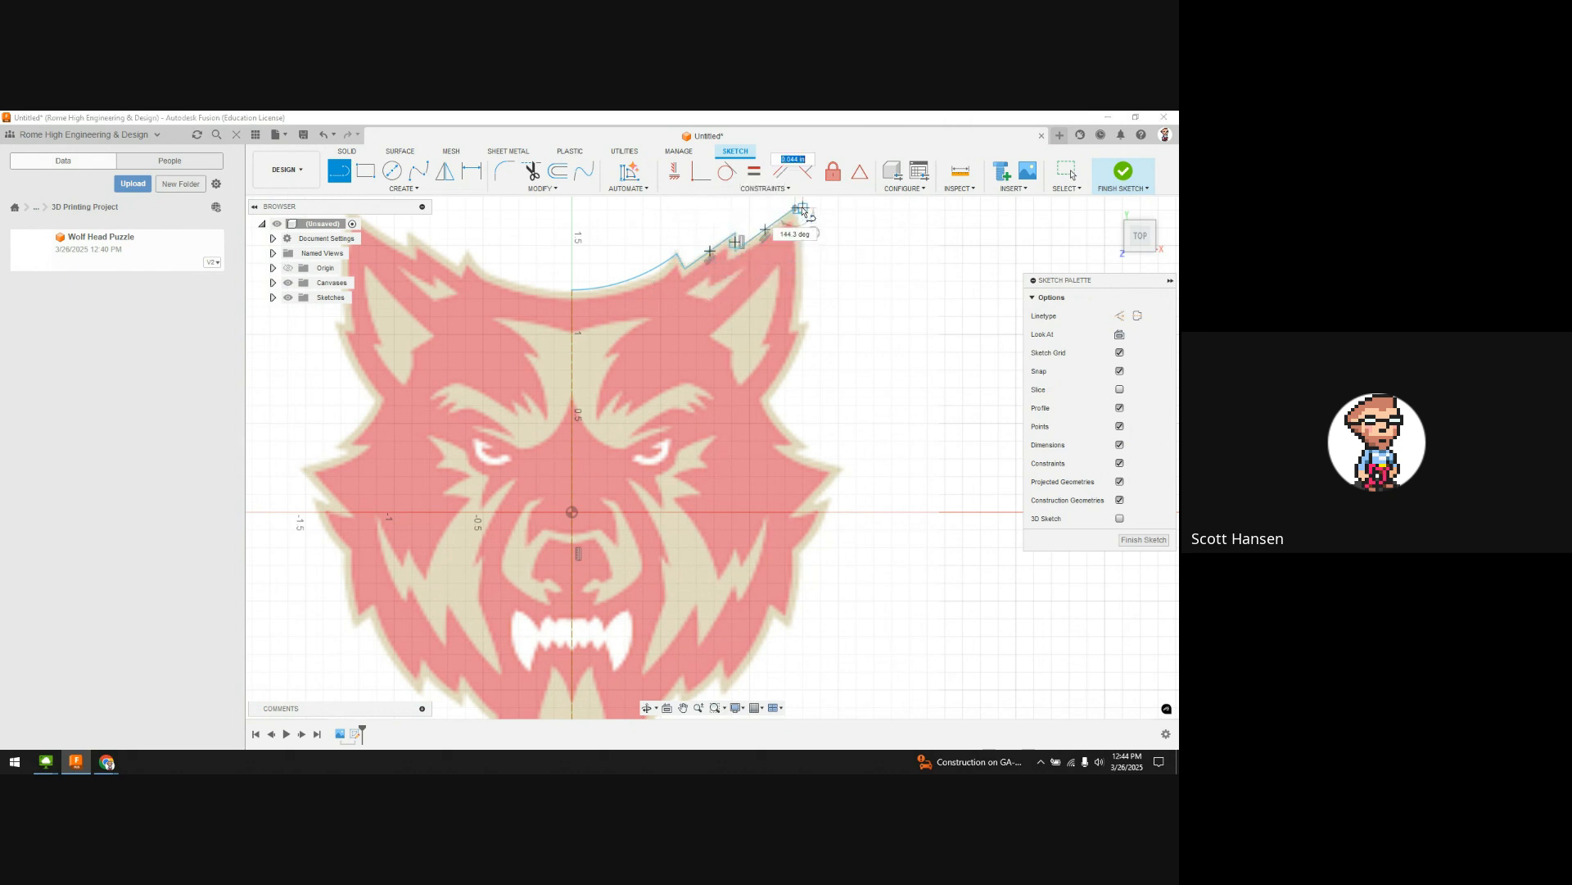
{"action": "key", "text": "Escape"}
Step: Switch to Three Point Arc and draw the first arc from the line's endpoint along the ear edge
{"action": "left_click", "coordinate": [404, 189]}
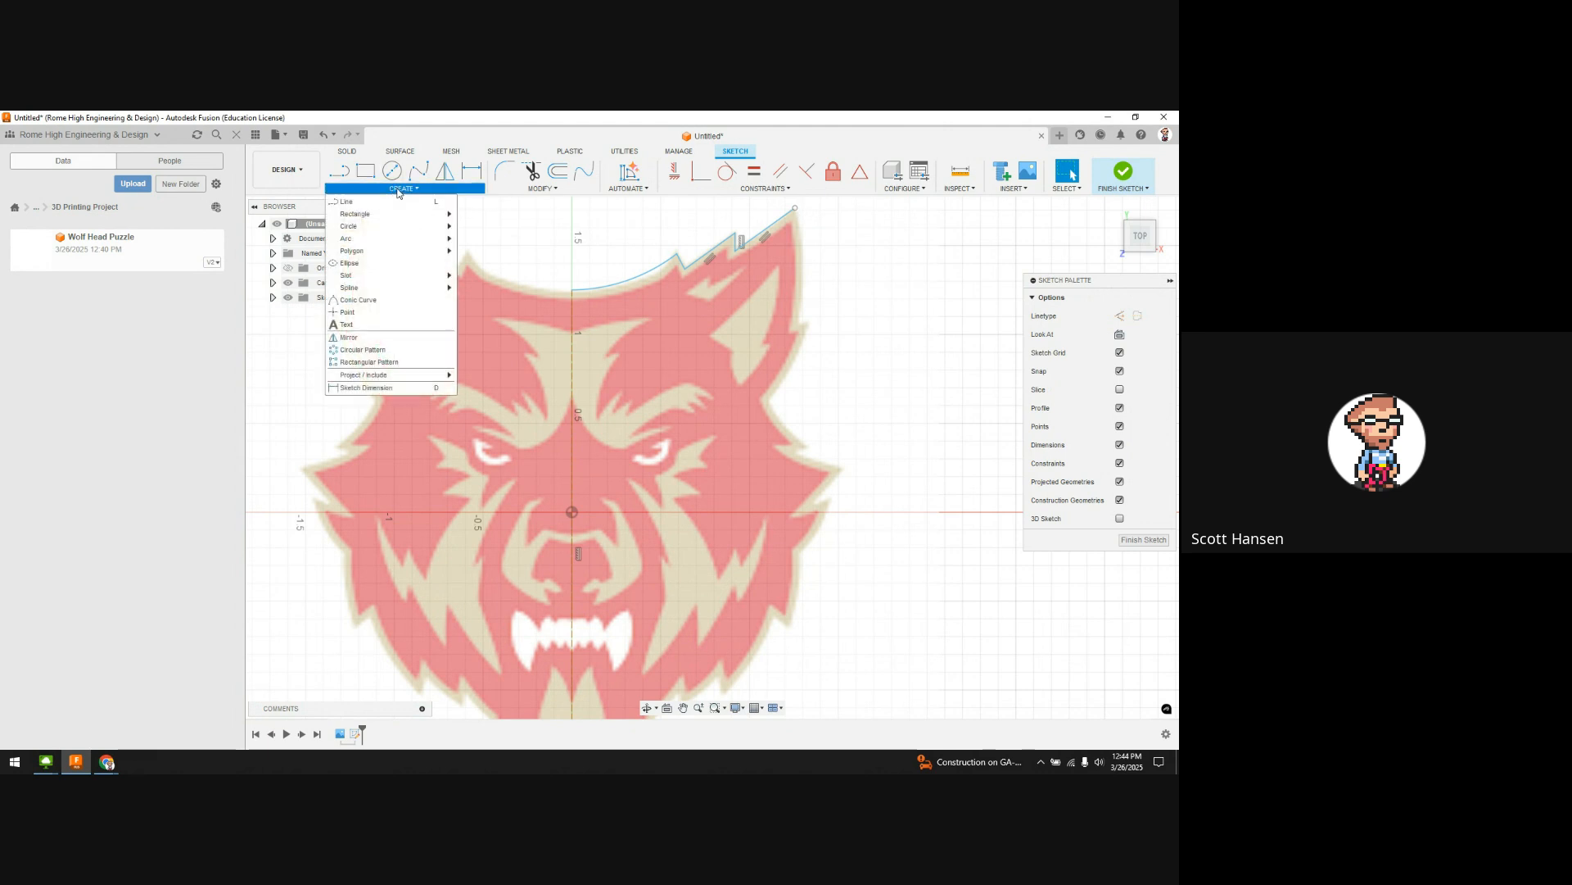
{"action": "mouse_move", "coordinate": [385, 239]}
{"action": "left_click", "coordinate": [499, 250]}
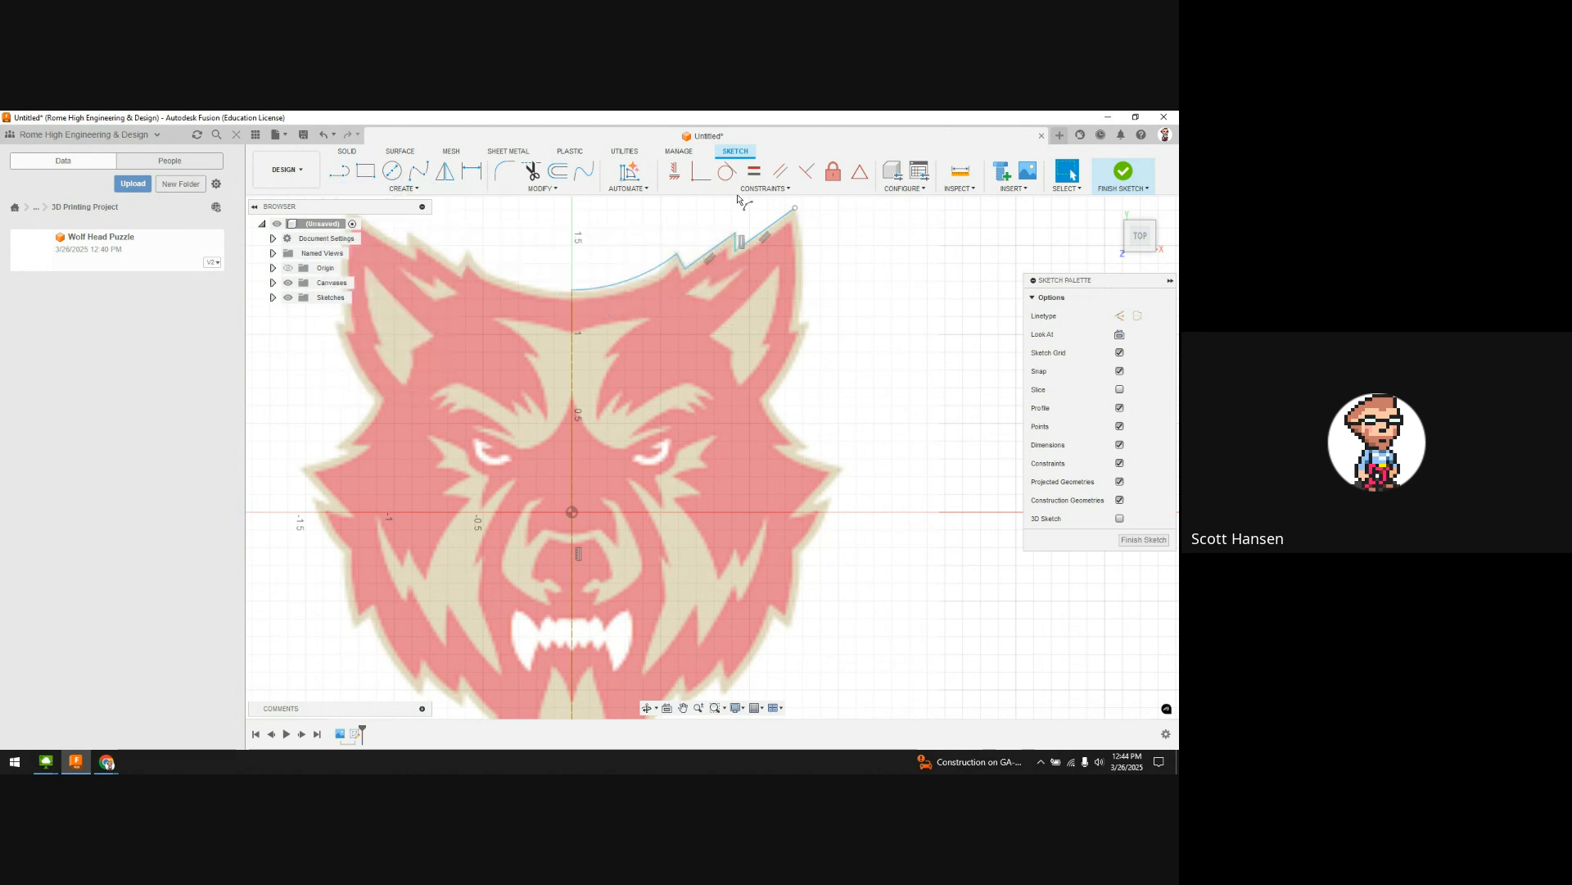
{"action": "left_click", "coordinate": [796, 208]}
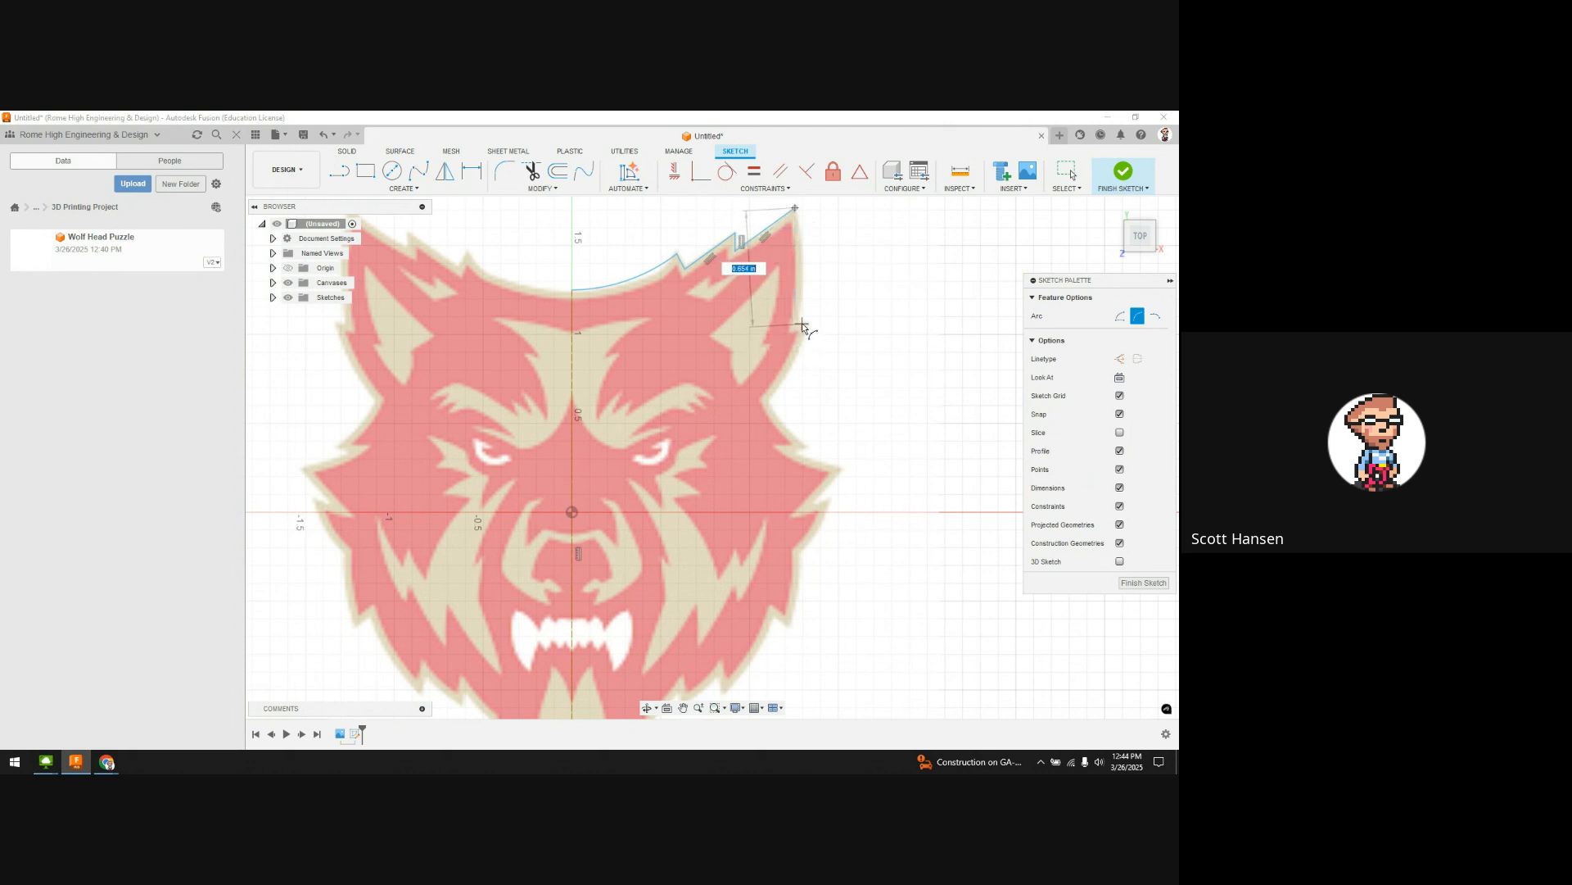
{"action": "scroll", "coordinate": [801, 322], "scroll_direction": "up", "scroll_amount": 5}
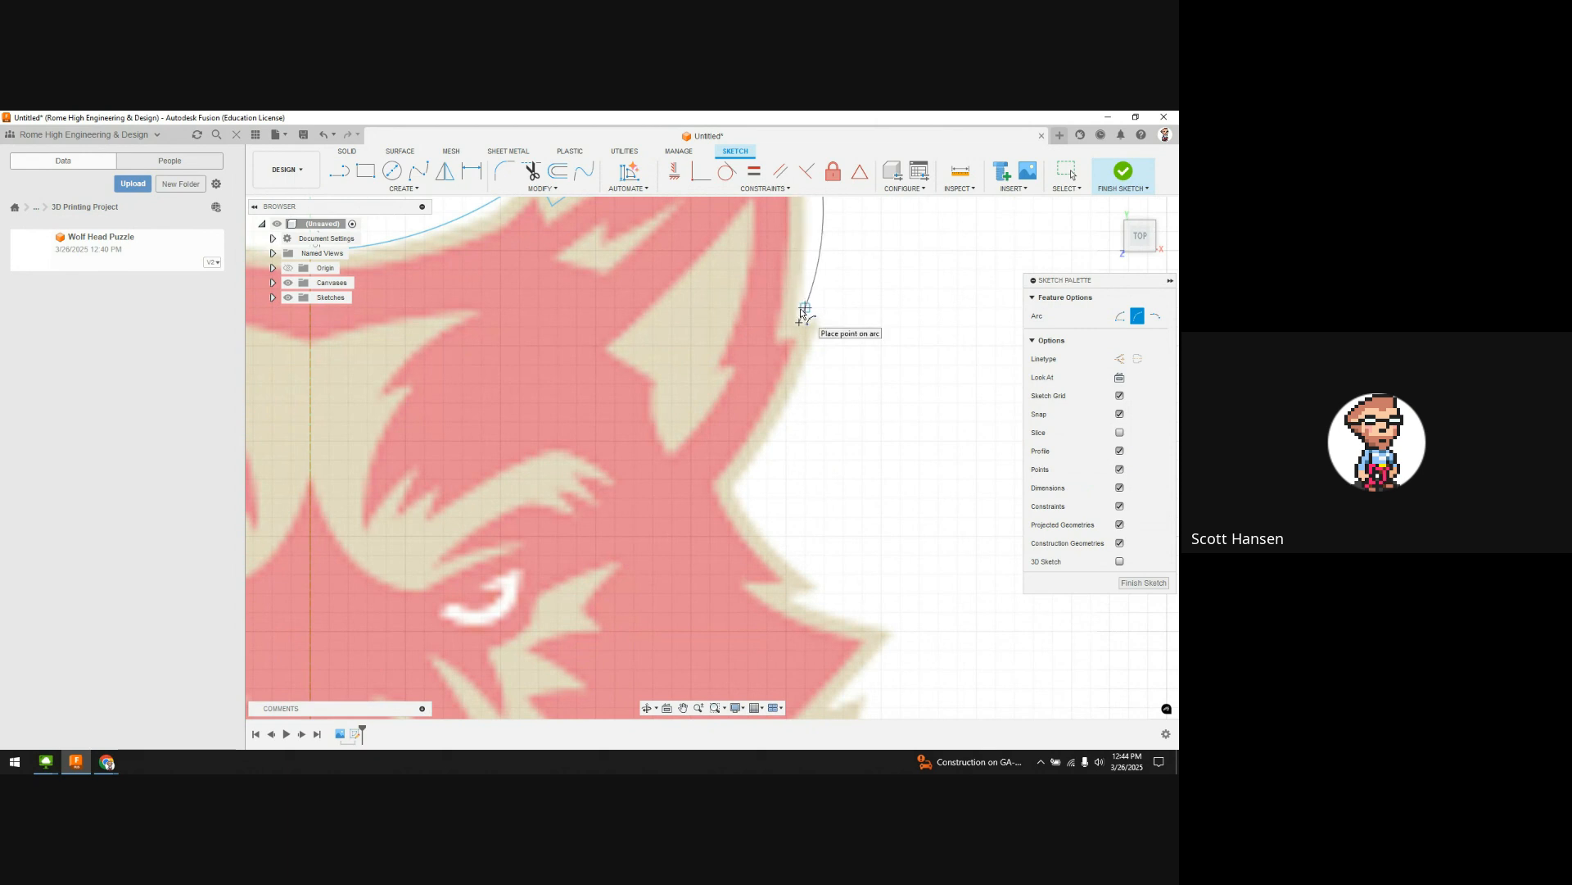
{"action": "scroll", "coordinate": [803, 310], "scroll_direction": "down", "scroll_amount": 3}
{"action": "middle_click_drag", "start_coordinate": [811, 280], "coordinate": [762, 374]}
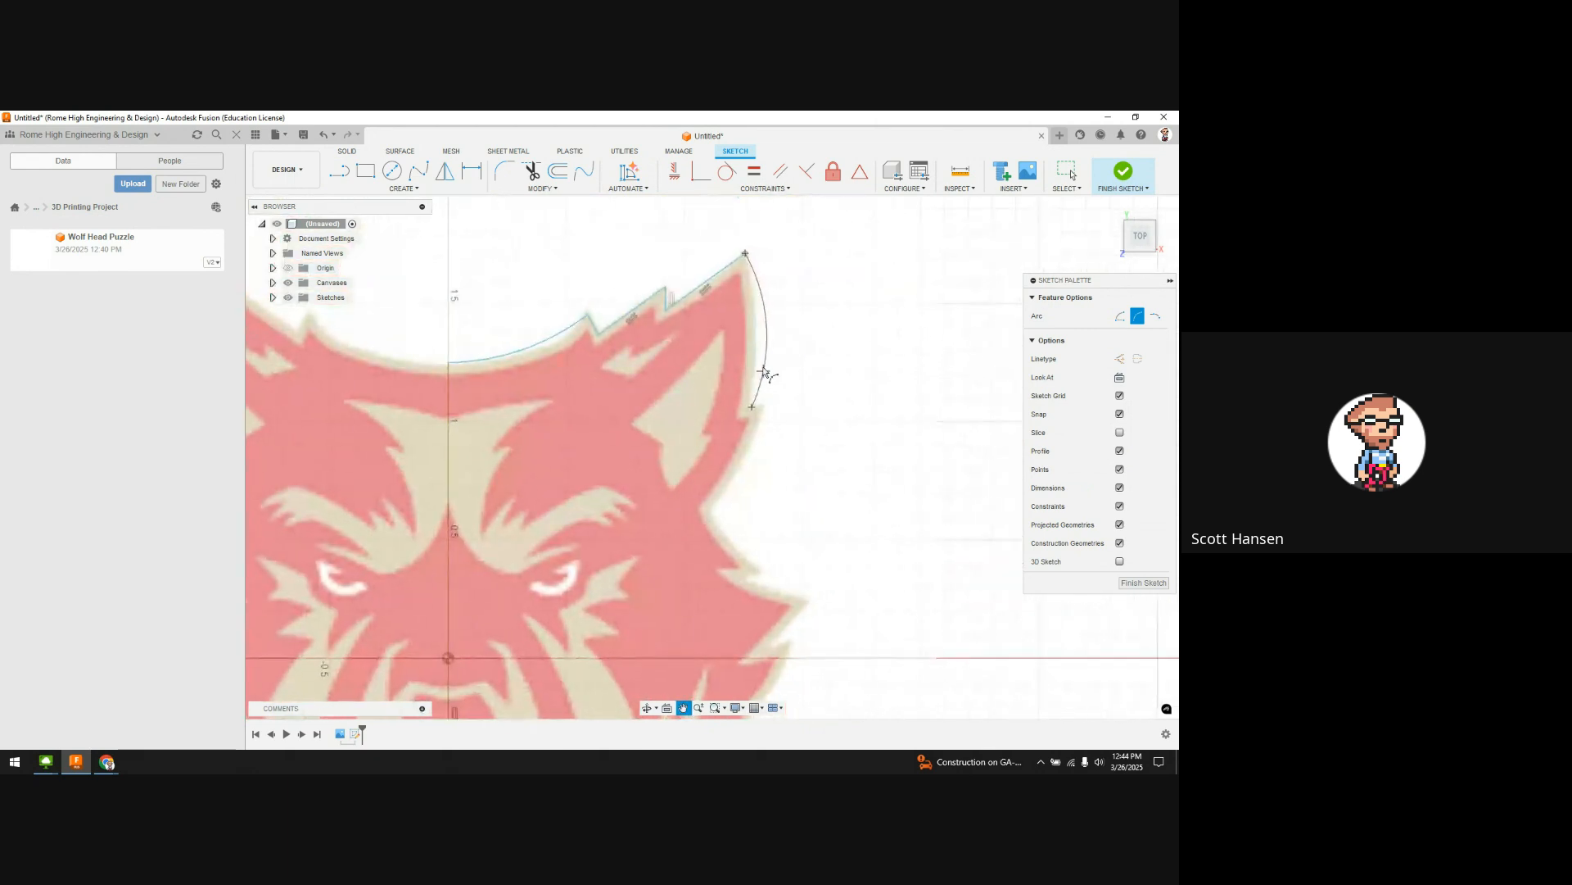
{"action": "left_click", "coordinate": [755, 362]}
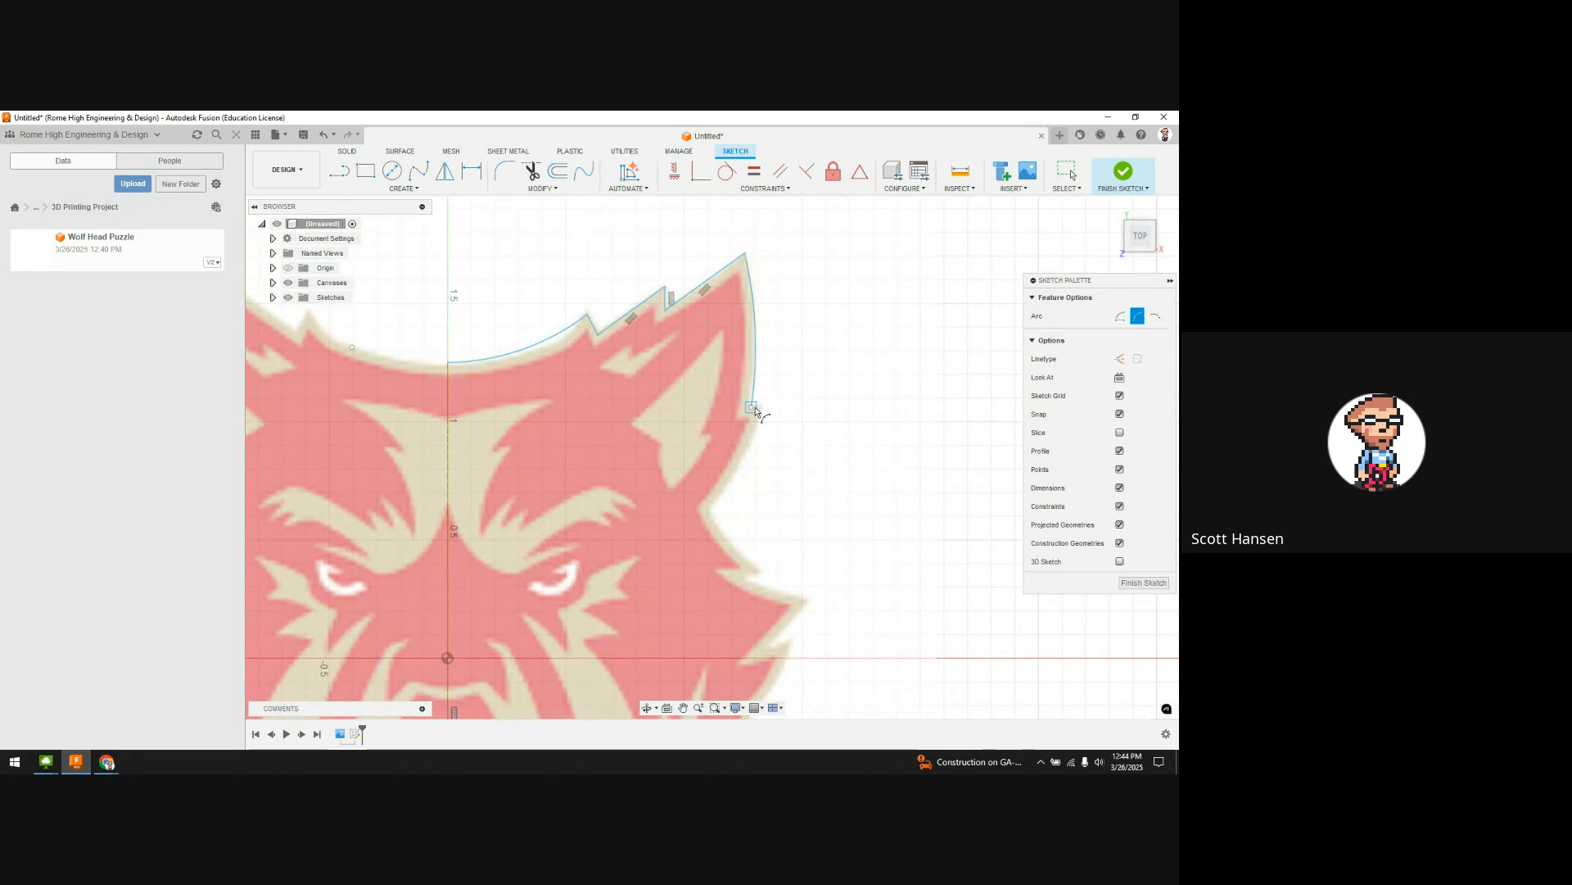
Step: Chain two more arcs hugging the ear's outer edge lower down the right side
{"action": "left_click", "coordinate": [752, 409]}
{"action": "scroll", "coordinate": [763, 414], "scroll_direction": "up", "scroll_amount": 5}
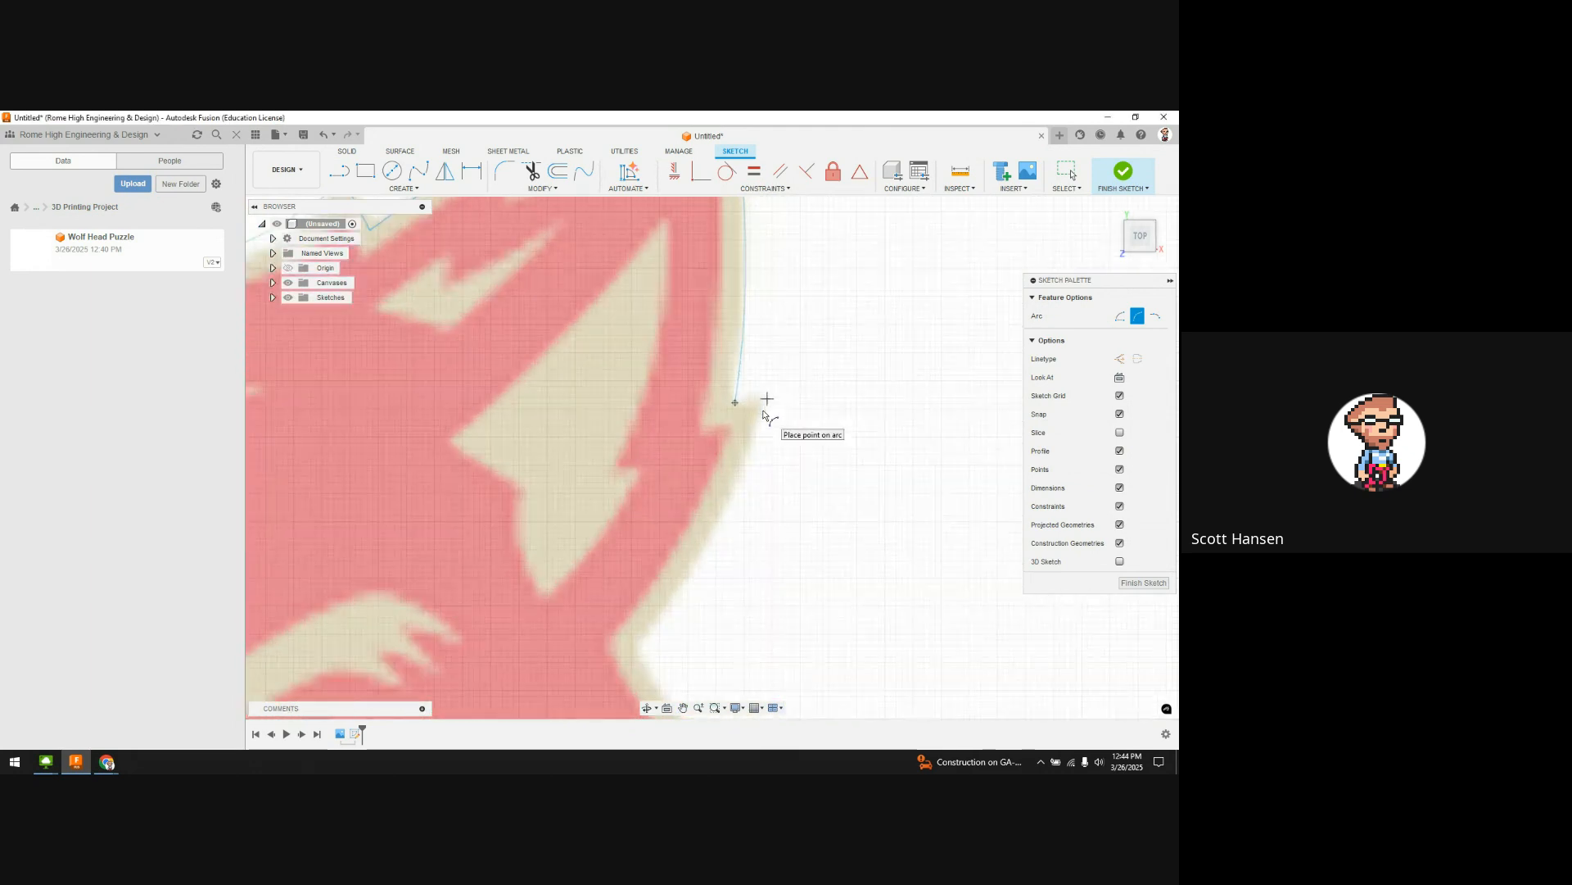
{"action": "left_click", "coordinate": [749, 394]}
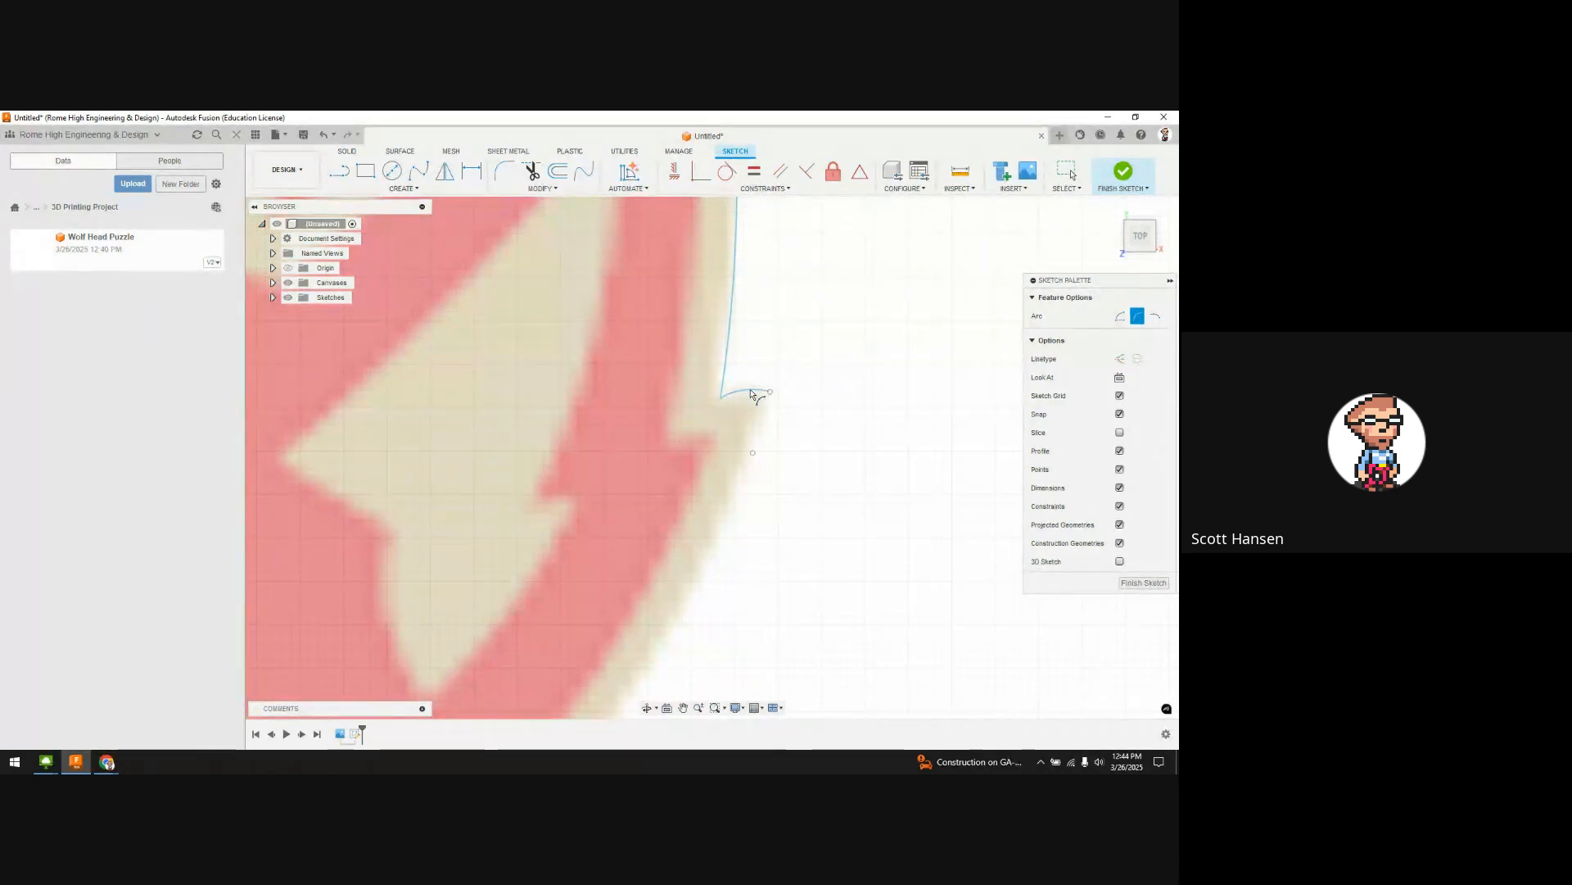
{"action": "scroll", "coordinate": [787, 434], "scroll_direction": "down", "scroll_amount": 5}
{"action": "scroll", "coordinate": [748, 549], "scroll_direction": "up", "scroll_amount": 3}
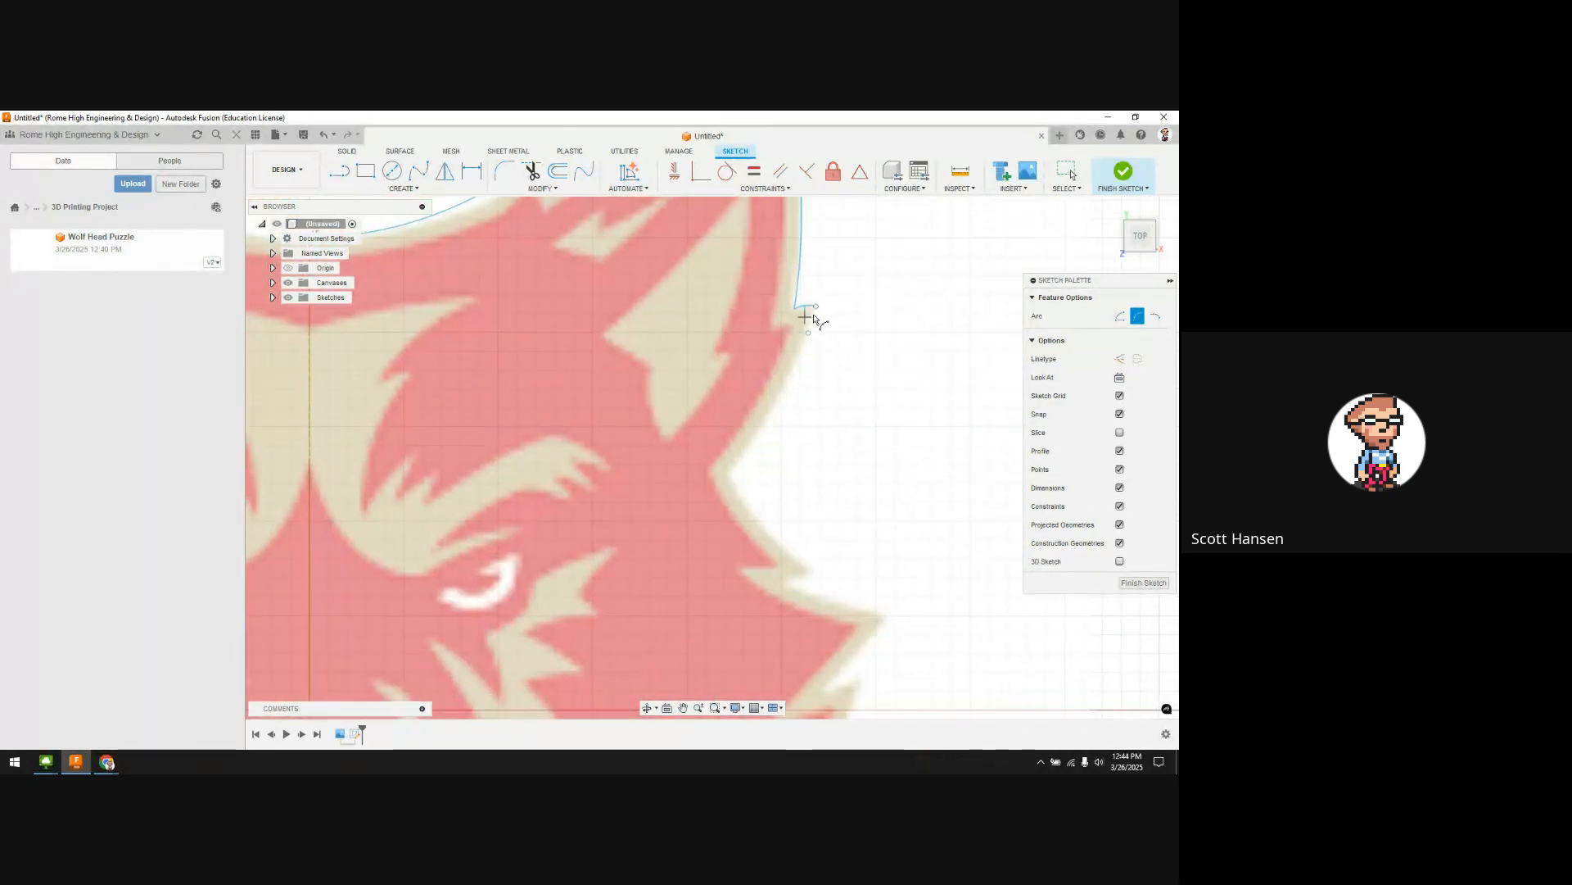
{"action": "left_click", "coordinate": [816, 308]}
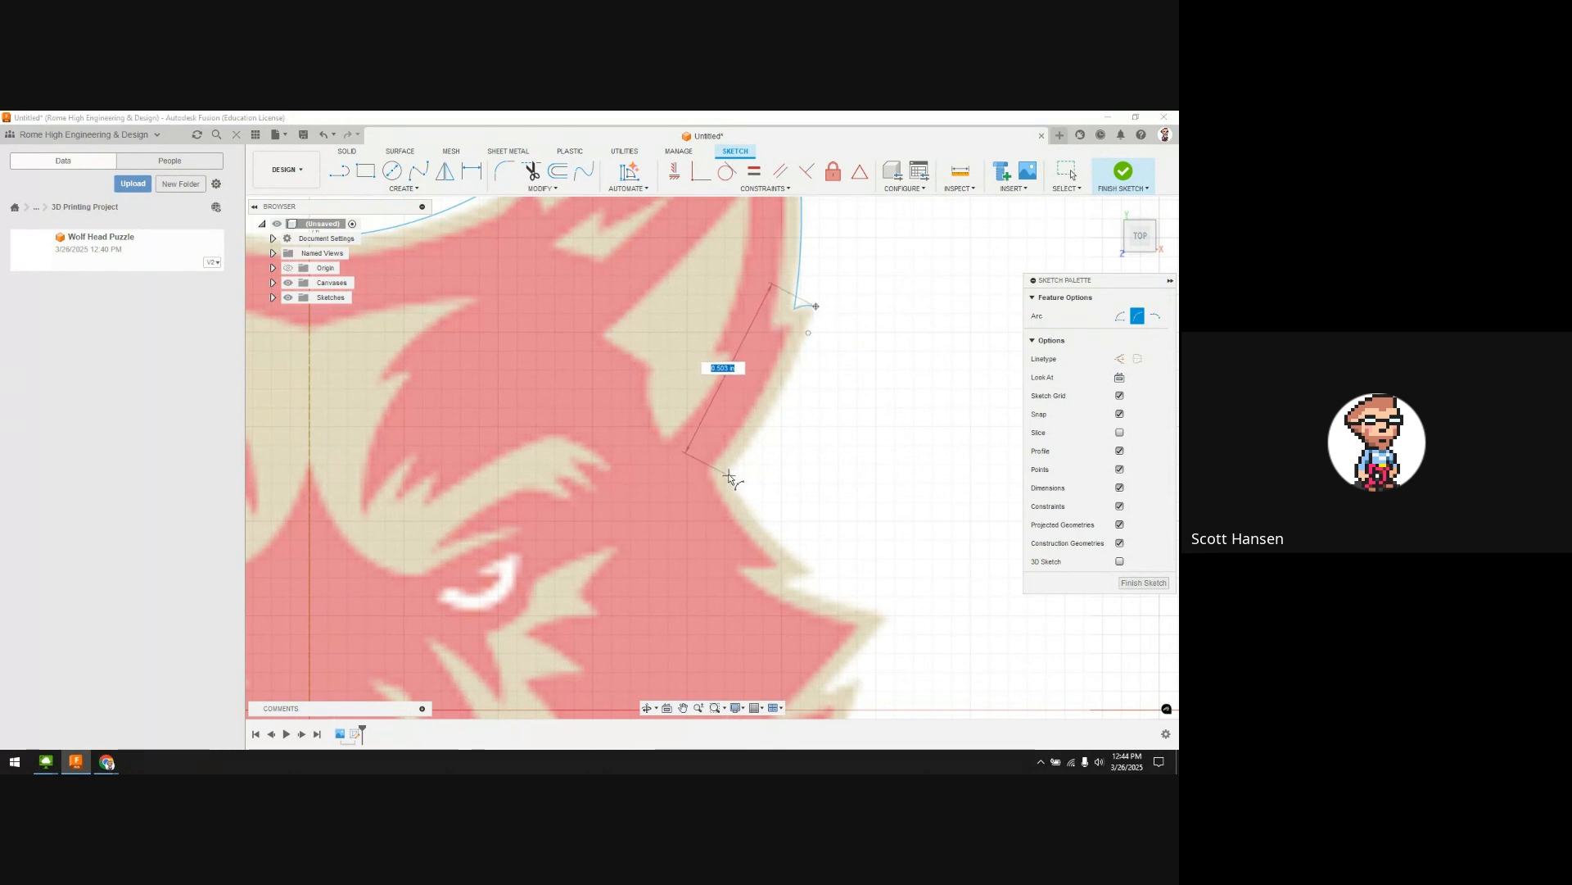
{"action": "left_click", "coordinate": [729, 469]}
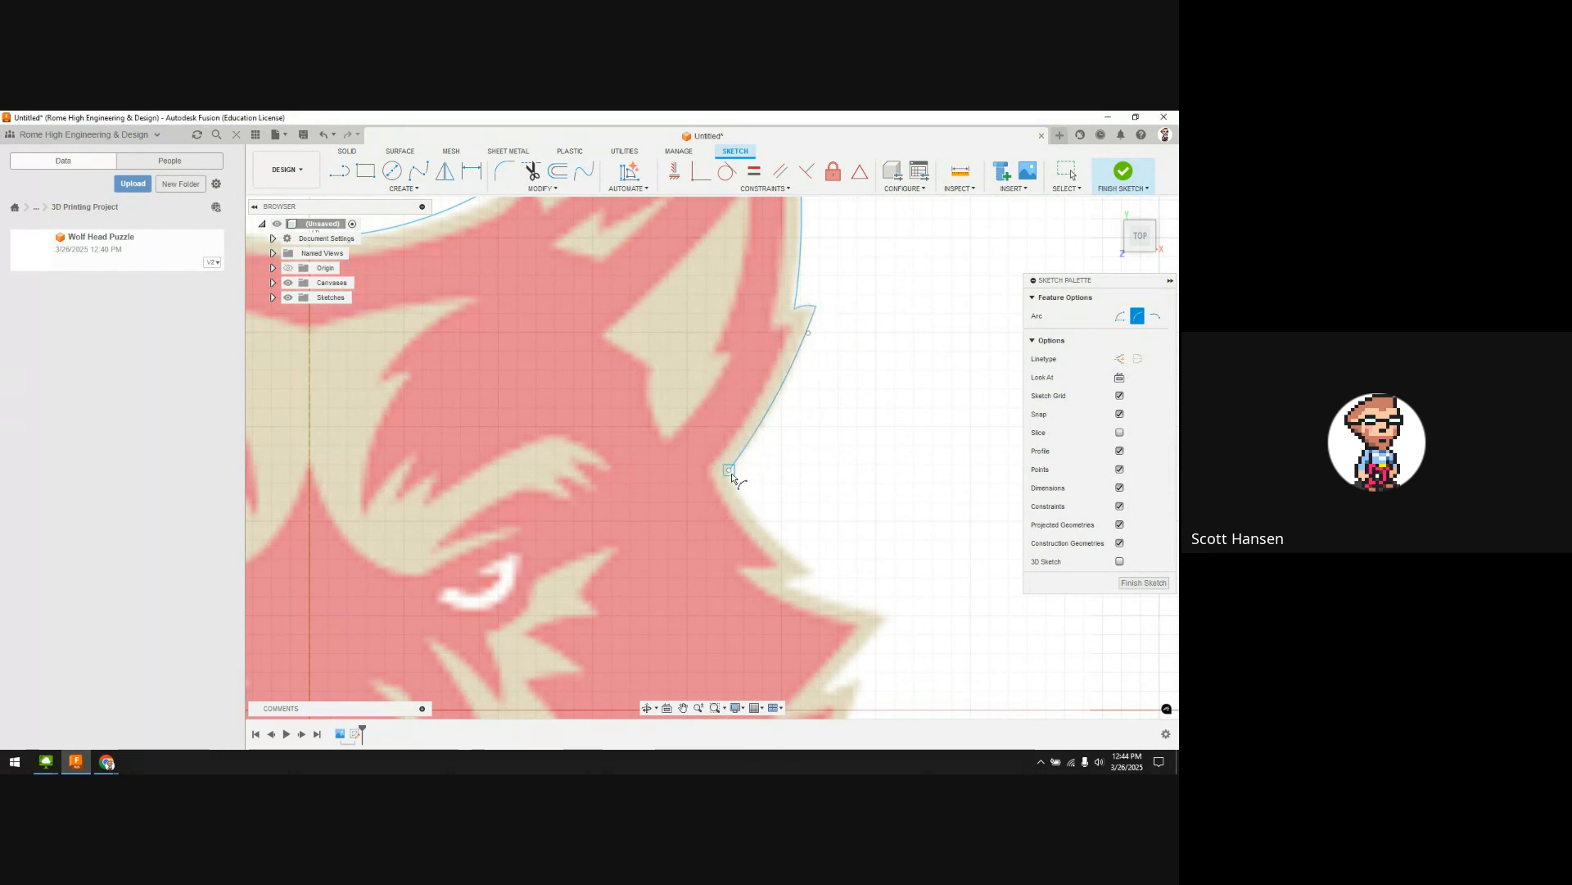
Step: Continue the arc chain along the cheek, including the short cheek-notch arc
{"action": "left_click", "coordinate": [730, 471]}
{"action": "left_click", "coordinate": [815, 570]}
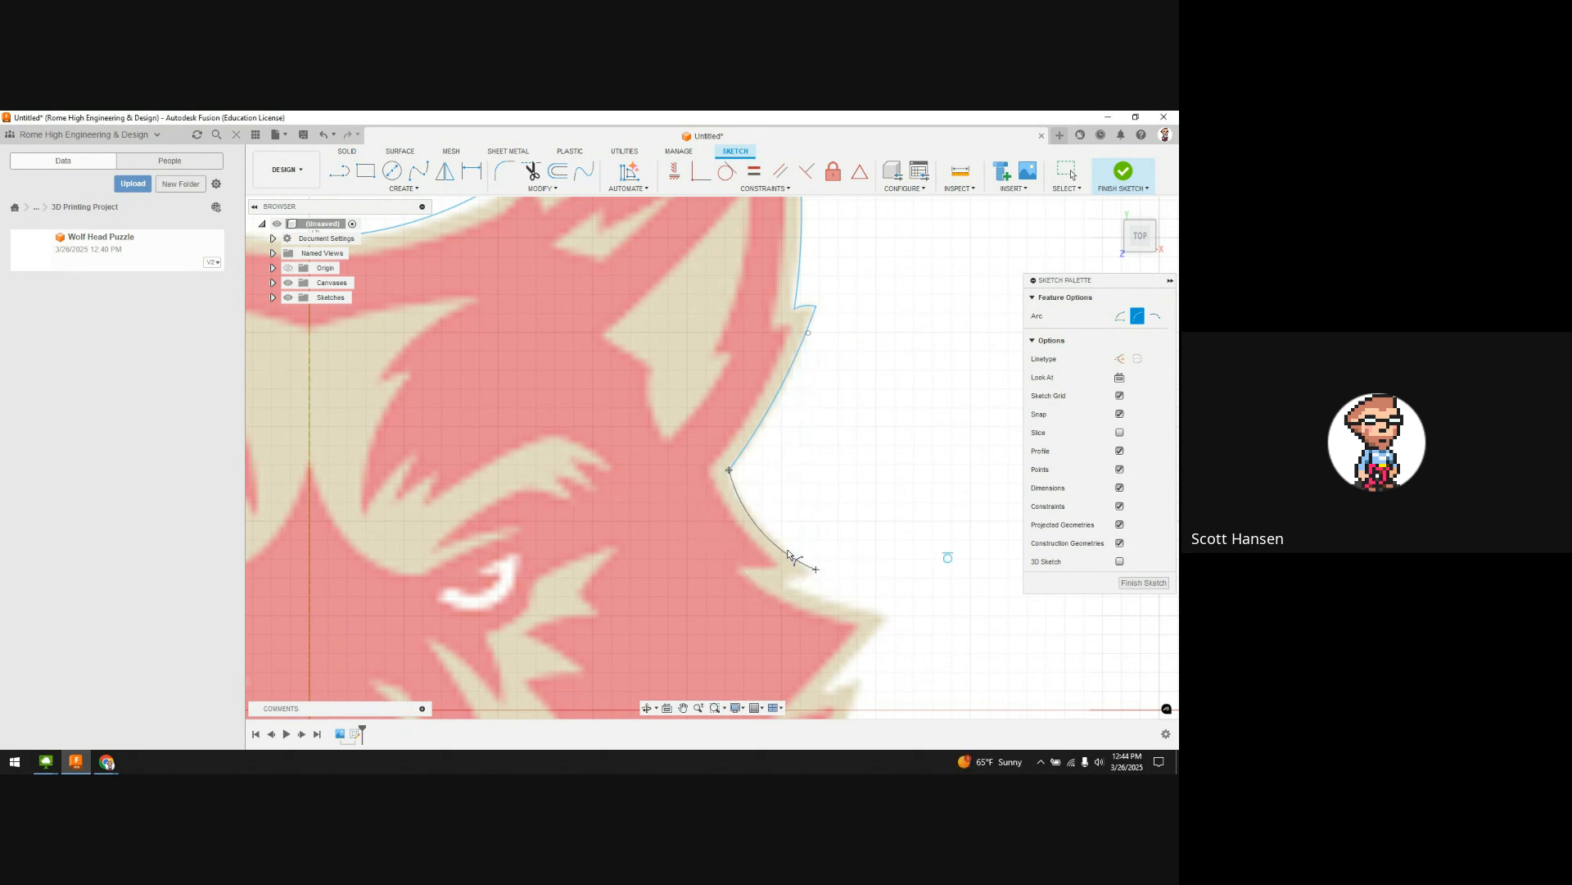
{"action": "left_click", "coordinate": [789, 553]}
{"action": "scroll", "coordinate": [829, 564], "scroll_direction": "down", "scroll_amount": 3}
{"action": "left_click", "coordinate": [820, 566]}
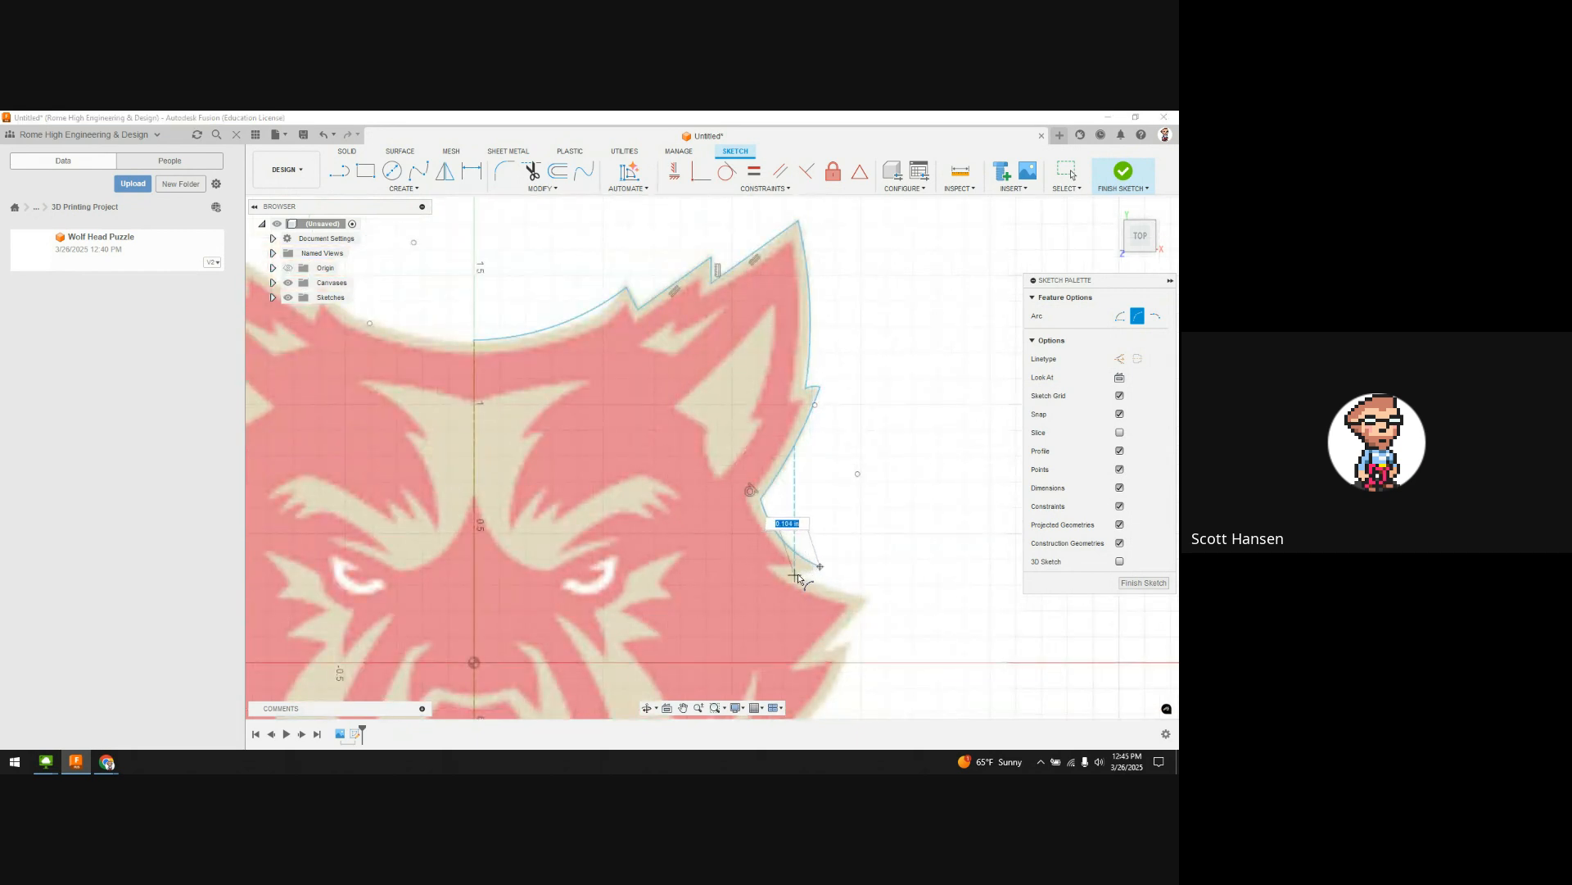
{"action": "left_click", "coordinate": [796, 574]}
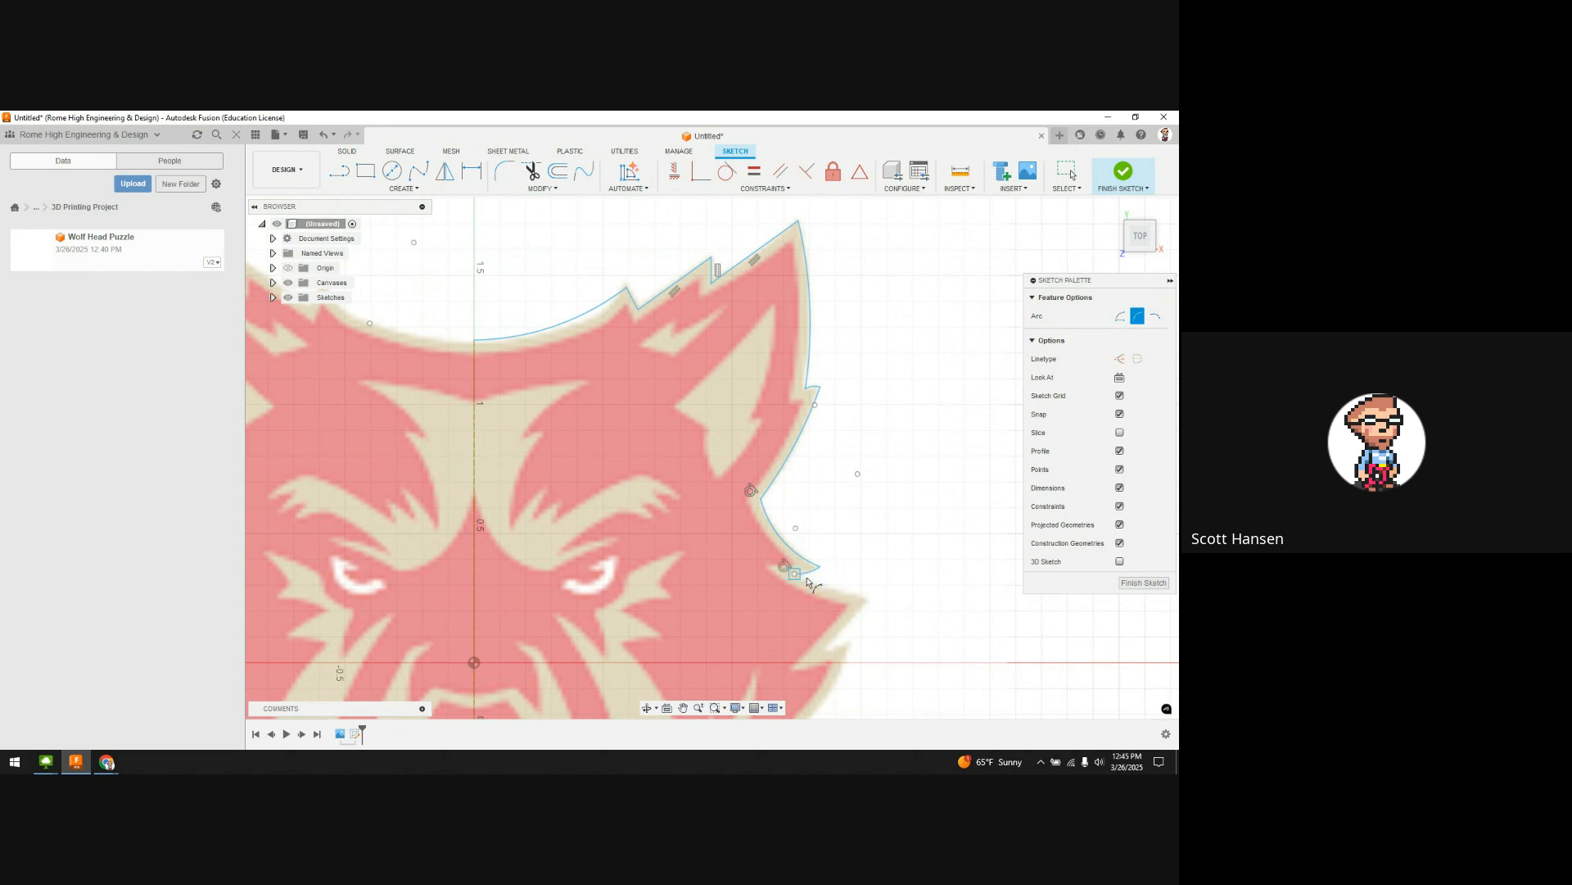
{"action": "left_click", "coordinate": [806, 581]}
{"action": "left_click", "coordinate": [868, 600]}
{"action": "left_click", "coordinate": [826, 591]}
{"action": "scroll", "coordinate": [866, 610], "scroll_direction": "down", "scroll_amount": 2}
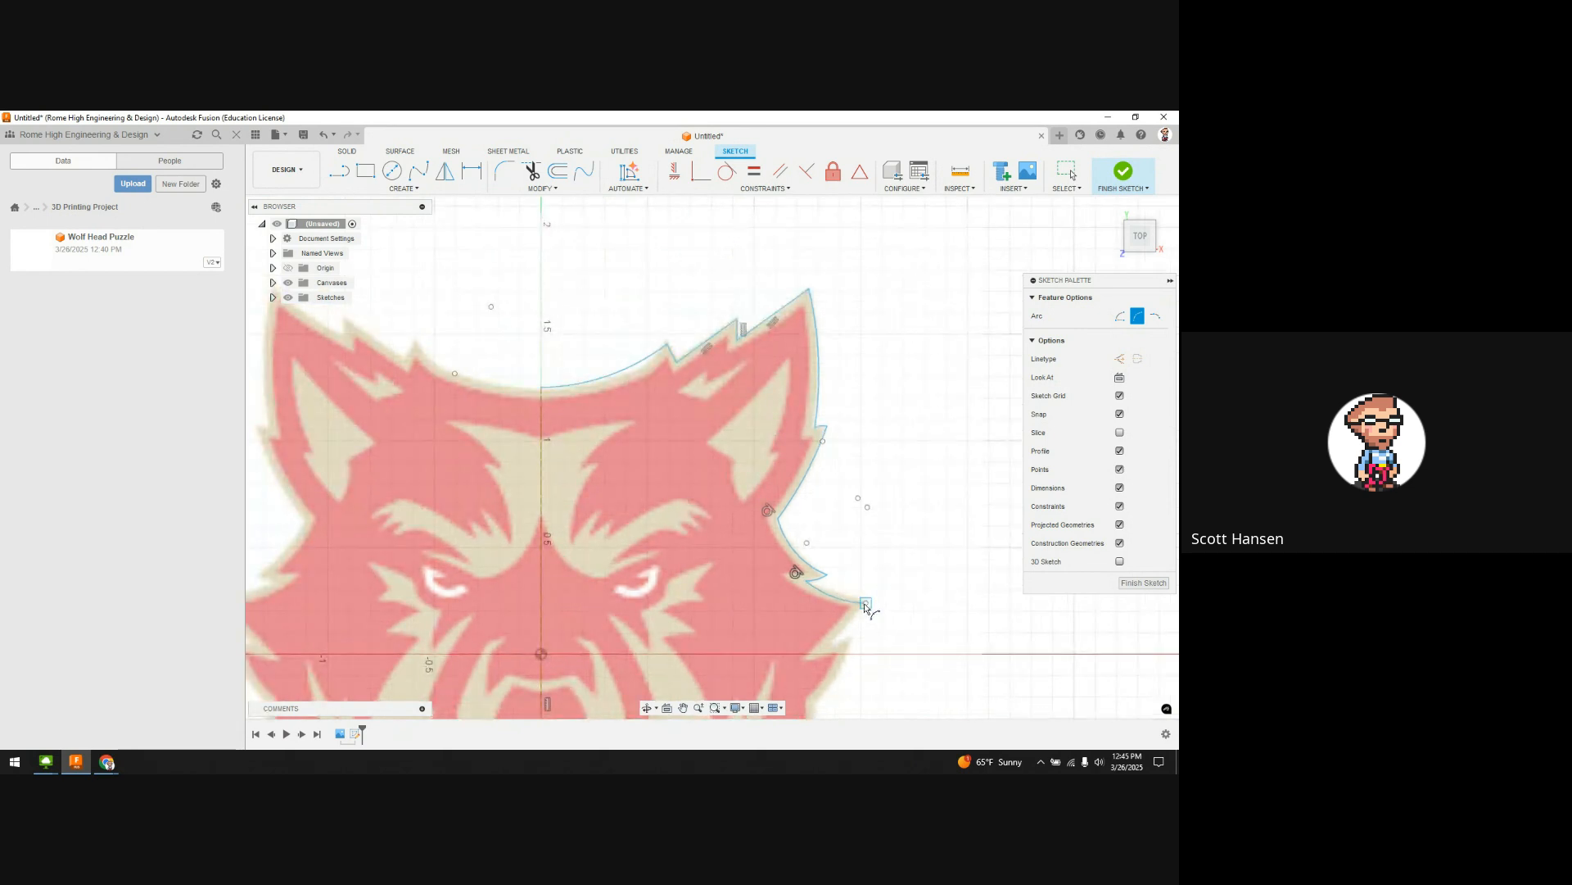
Step: Add an arc further down the cheek and an arc along the edge below the ear tip
{"action": "left_click", "coordinate": [865, 604]}
{"action": "left_click", "coordinate": [834, 641]}
{"action": "middle_click_drag", "start_coordinate": [842, 640], "coordinate": [860, 482]}
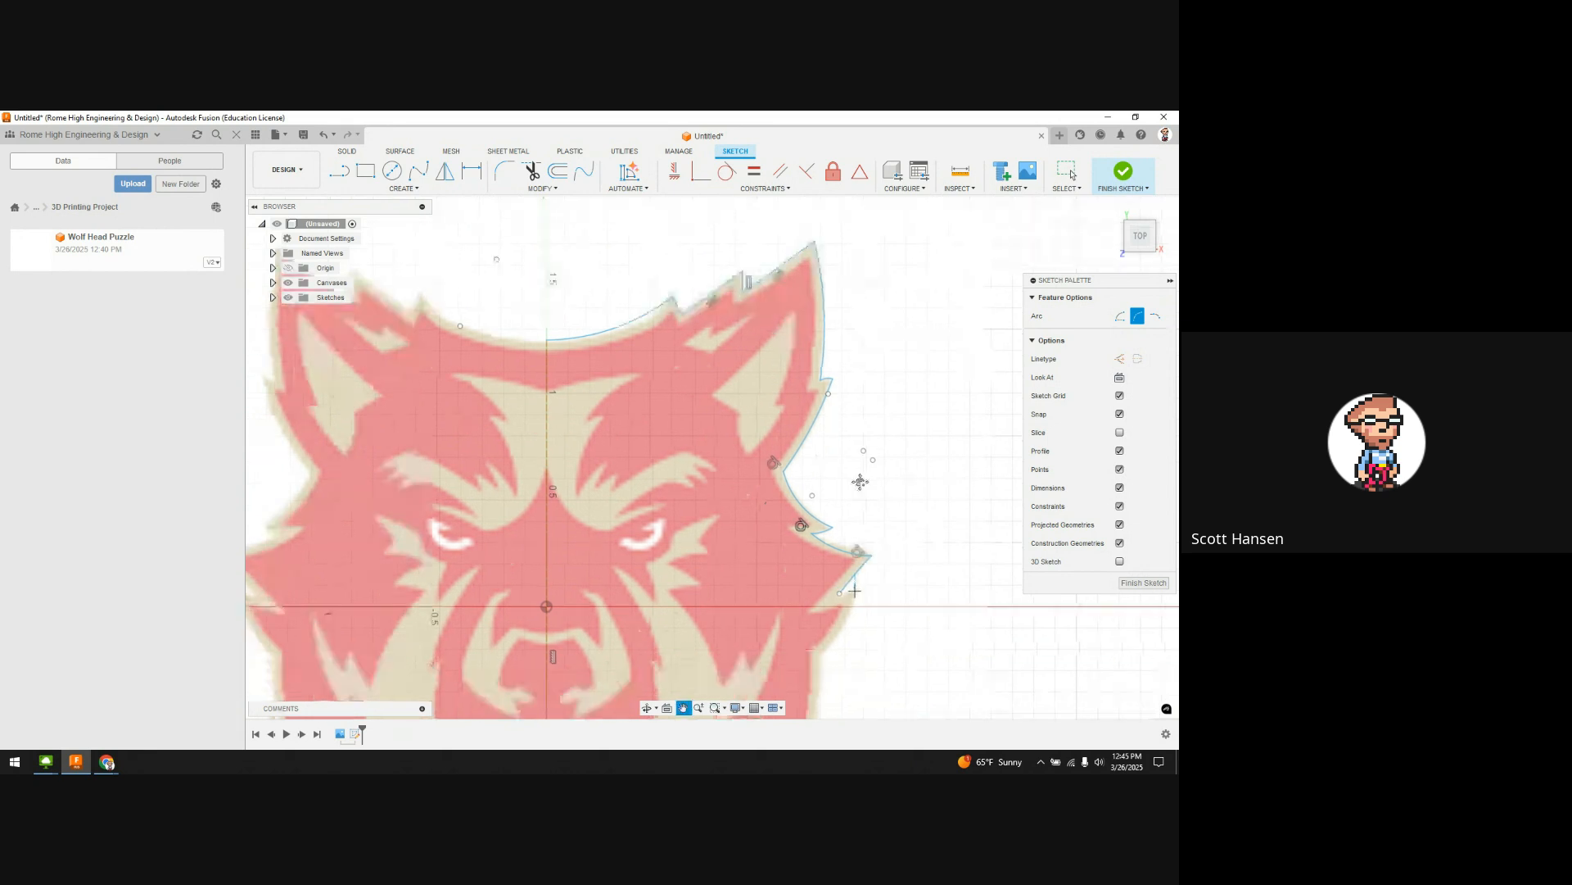
{"action": "scroll", "coordinate": [859, 482], "scroll_direction": "down", "scroll_amount": 2}
{"action": "scroll", "coordinate": [860, 369], "scroll_direction": "up", "scroll_amount": 5}
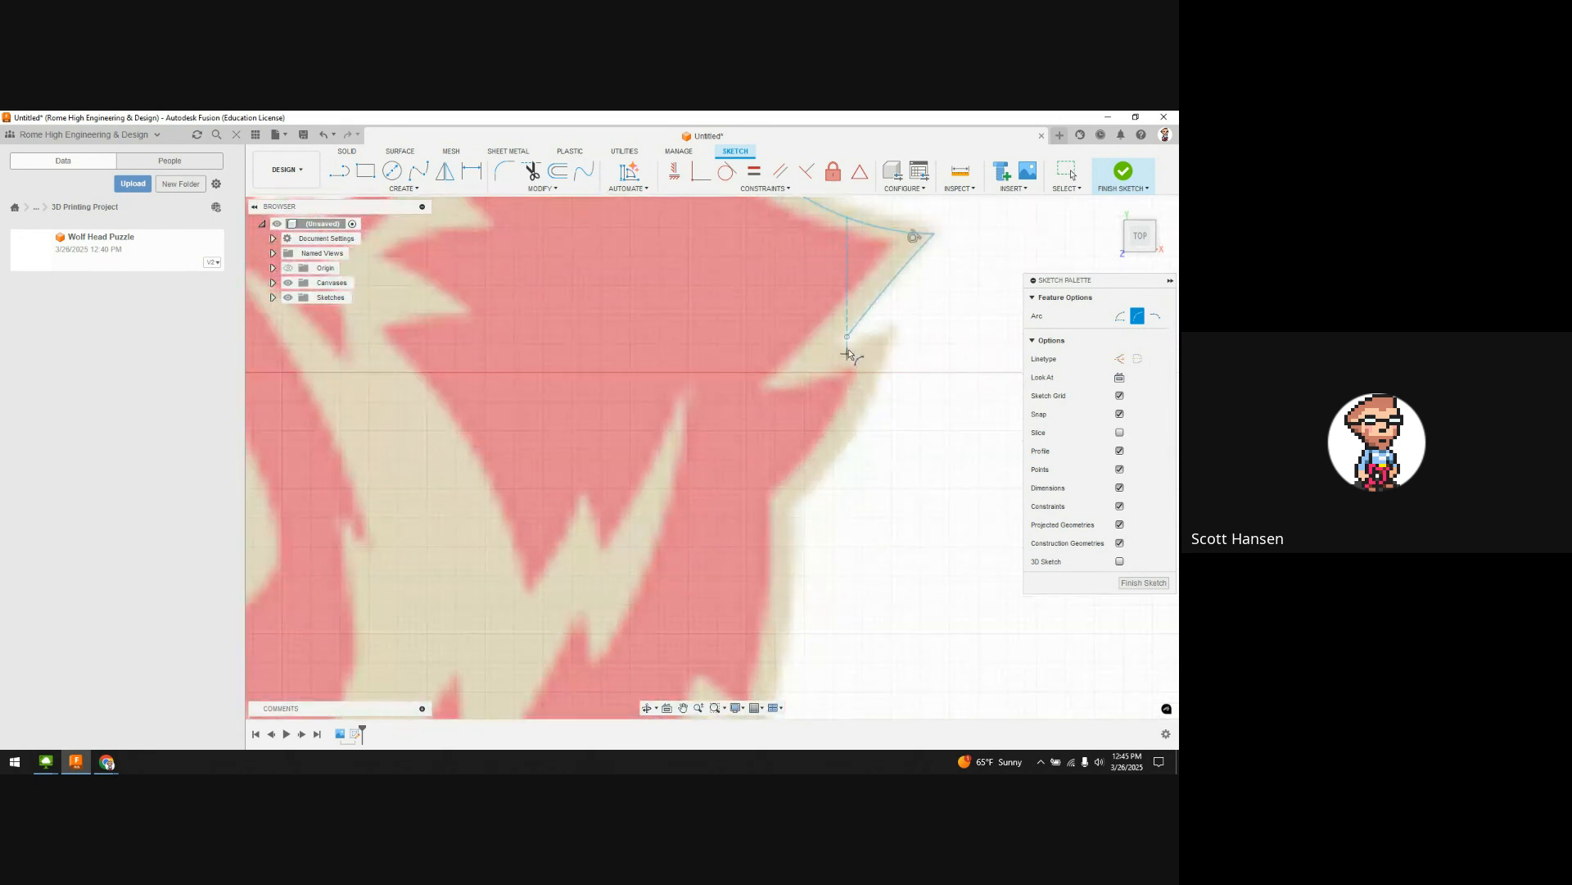
{"action": "left_click", "coordinate": [847, 338]}
{"action": "left_click", "coordinate": [892, 328]}
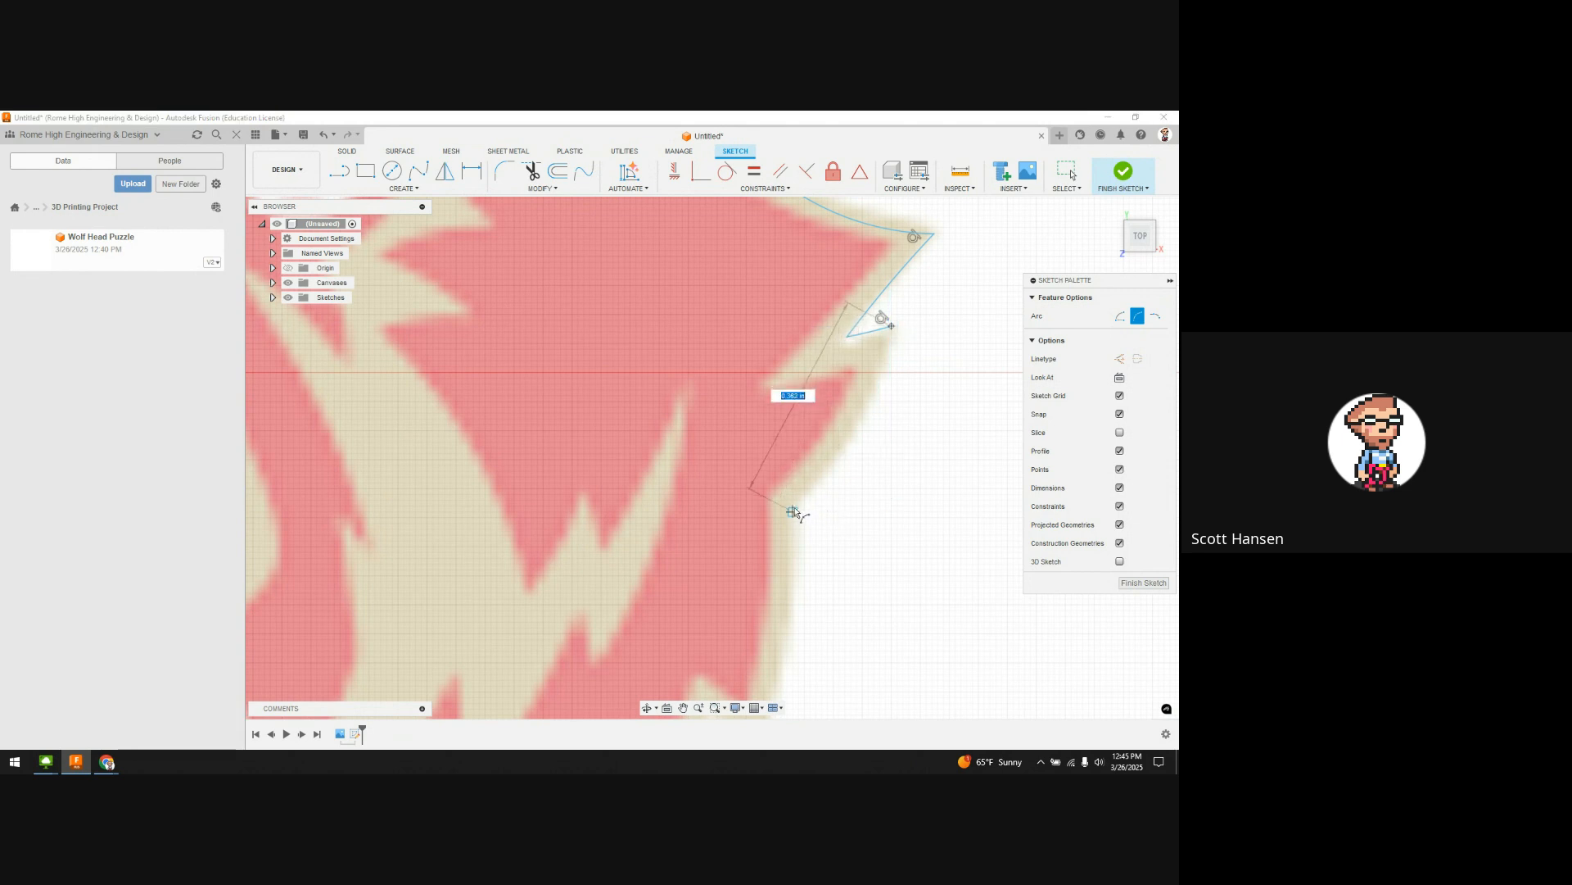
{"action": "left_click", "coordinate": [841, 459]}
Step: Trace arcs down the lower cheek to the lower jaw edge
{"action": "middle_click_drag", "start_coordinate": [882, 522], "coordinate": [902, 368]}
{"action": "scroll", "coordinate": [871, 507], "scroll_direction": "down", "scroll_amount": 2}
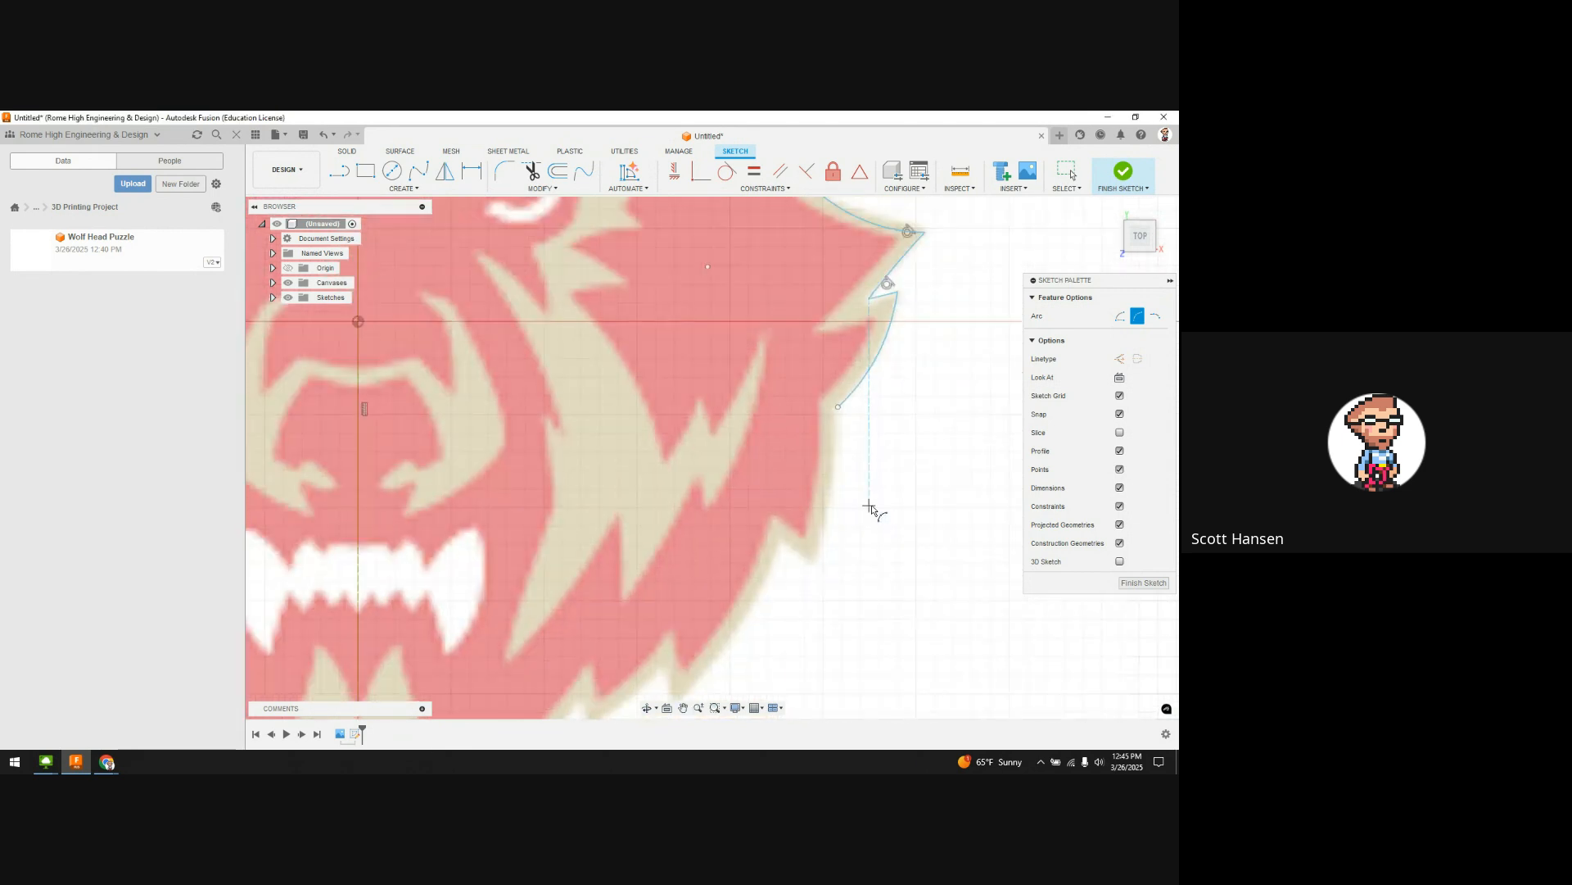
{"action": "scroll", "coordinate": [871, 507], "scroll_direction": "down", "scroll_amount": 3}
{"action": "left_click", "coordinate": [856, 447]}
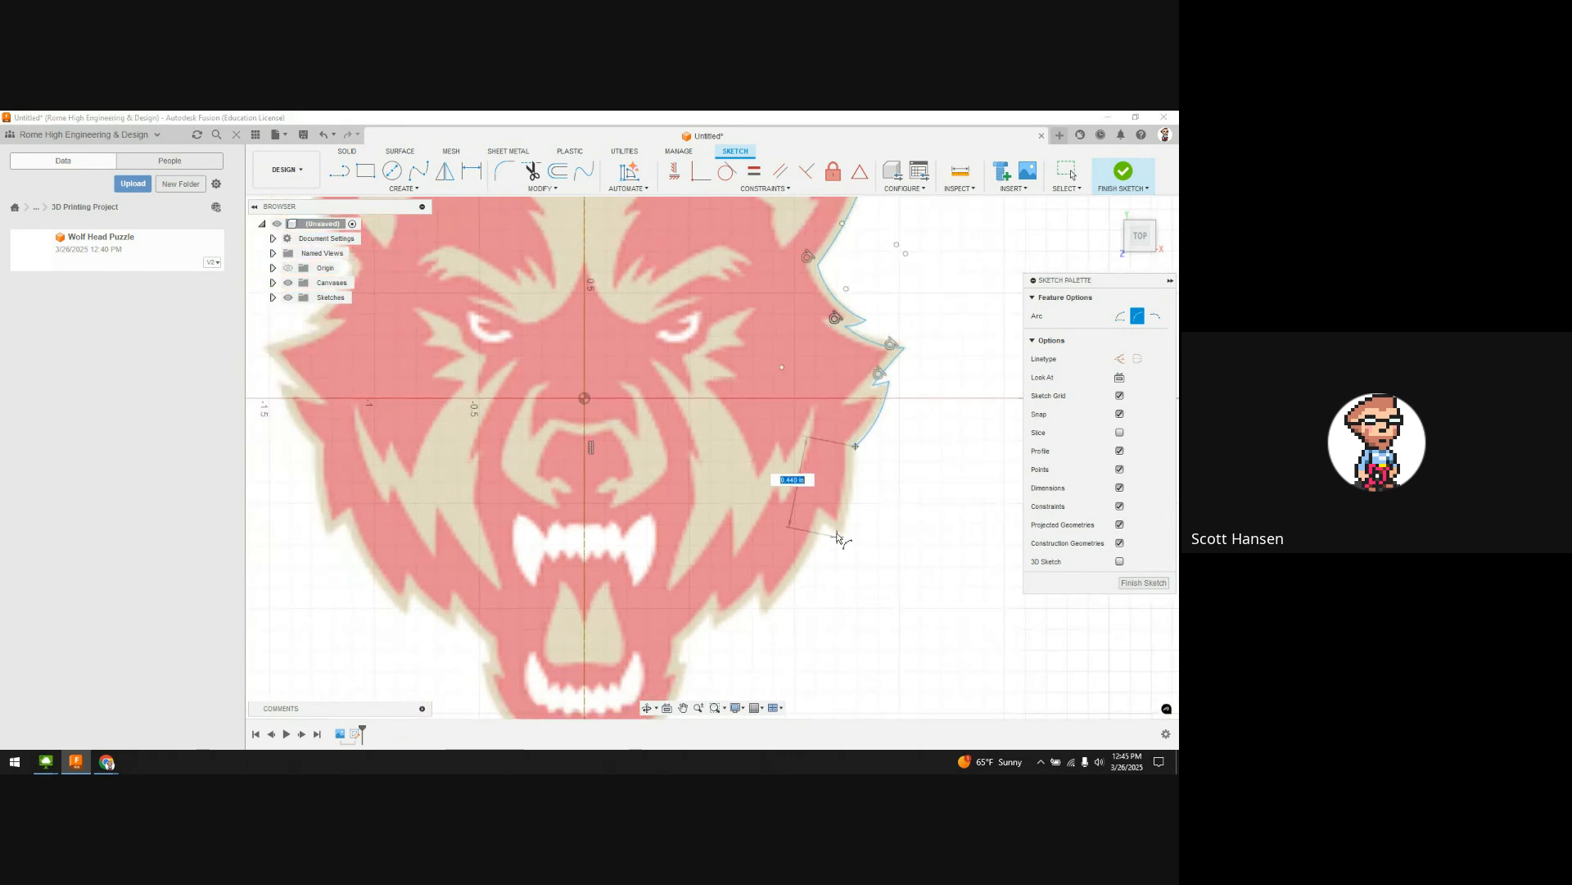
{"action": "left_click", "coordinate": [844, 534]}
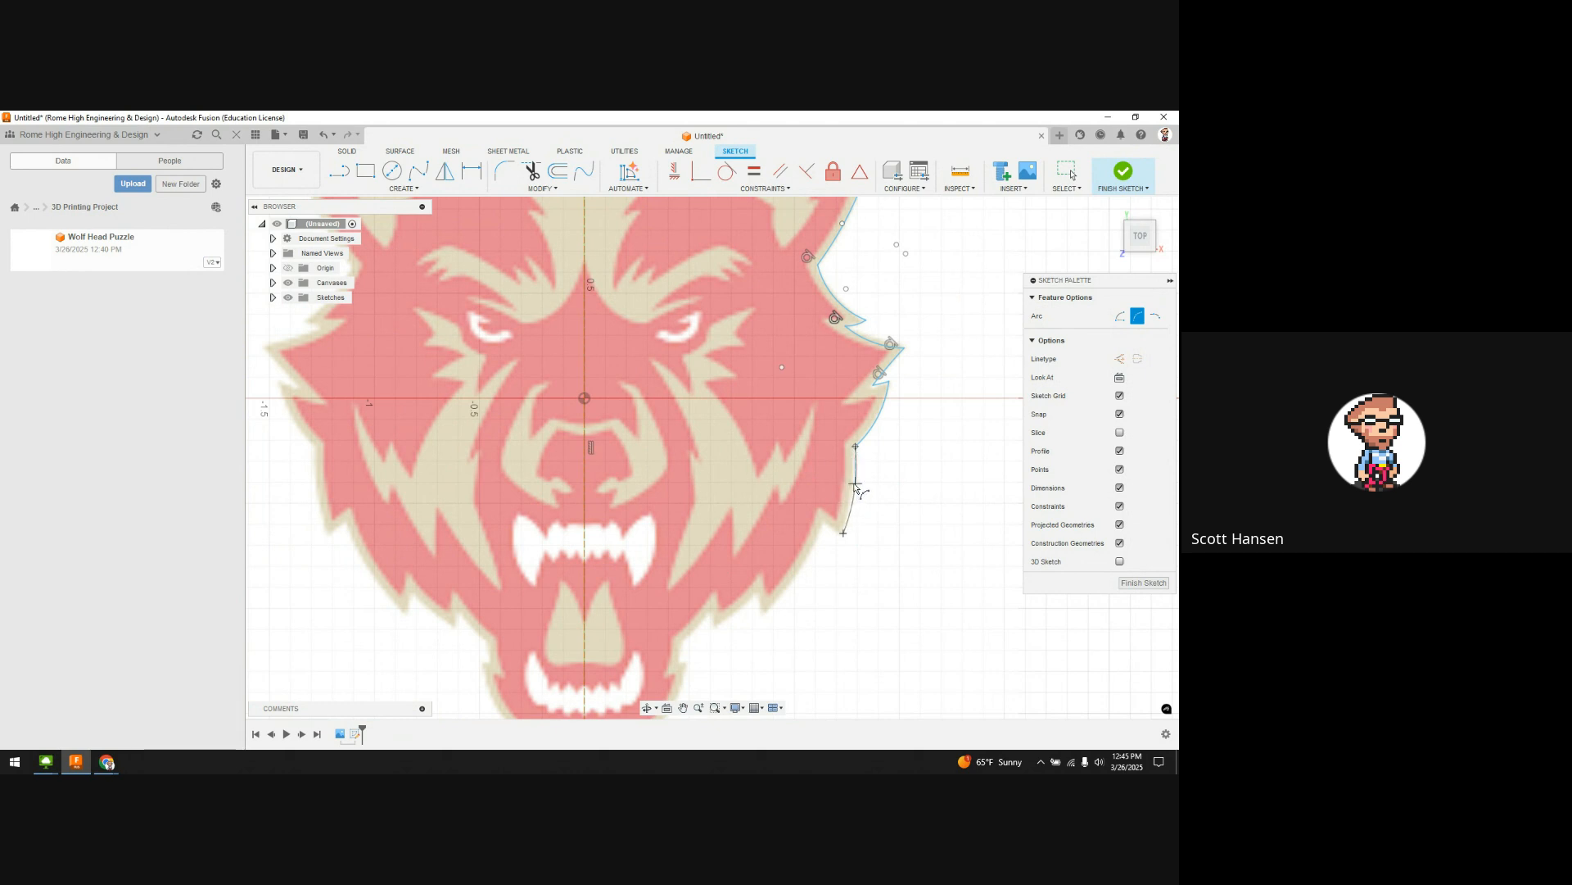
{"action": "left_click", "coordinate": [841, 536]}
{"action": "left_click", "coordinate": [825, 533]}
{"action": "left_click", "coordinate": [763, 614]}
{"action": "left_click", "coordinate": [763, 615]}
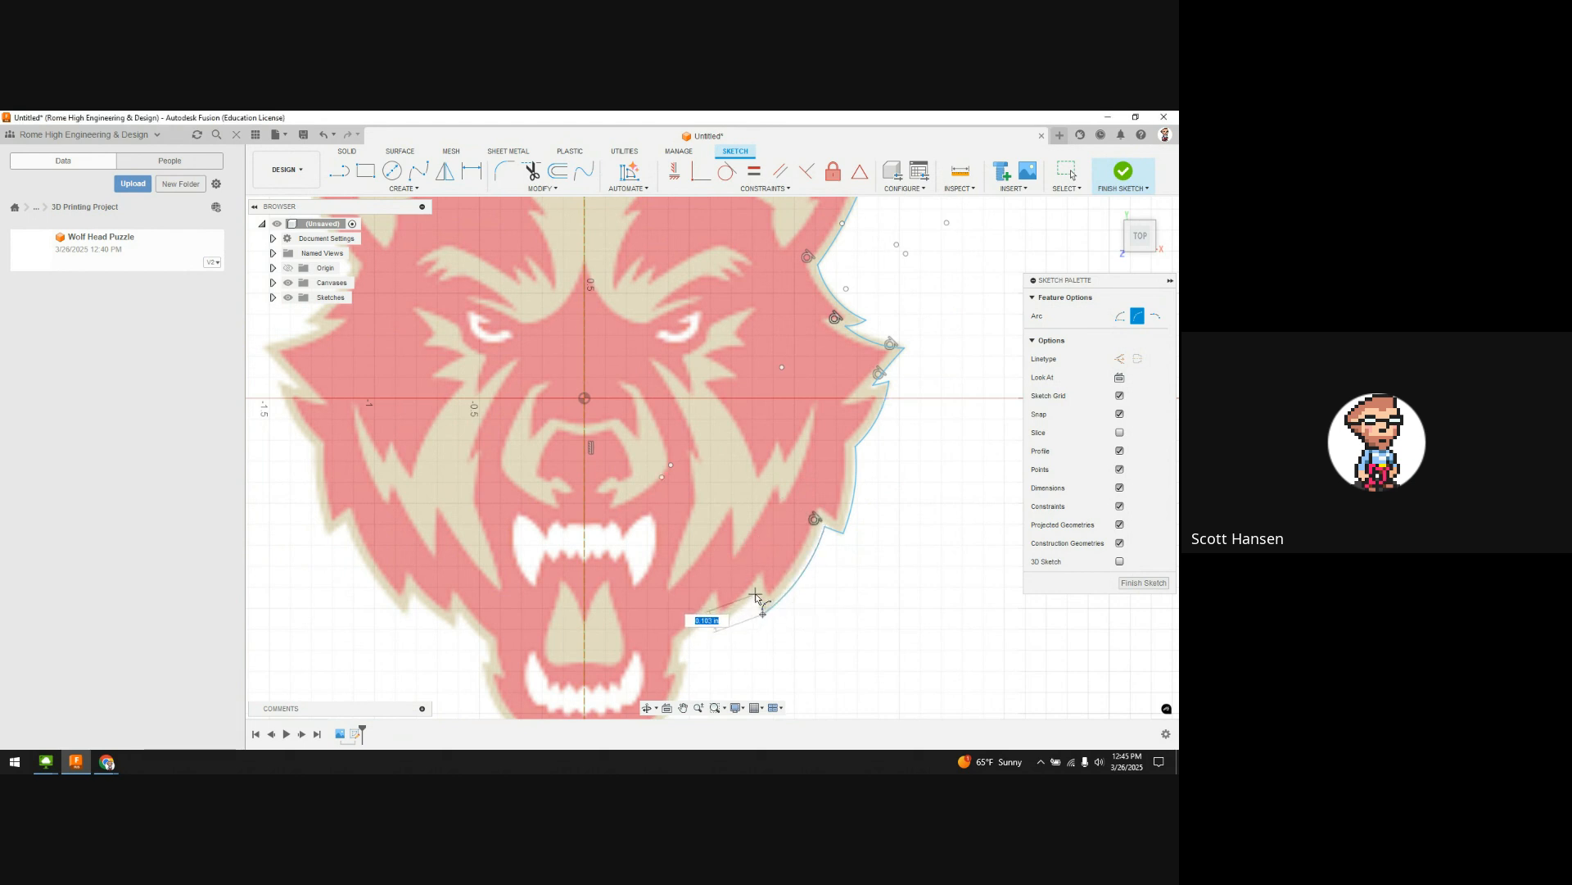
{"action": "left_click", "coordinate": [755, 595]}
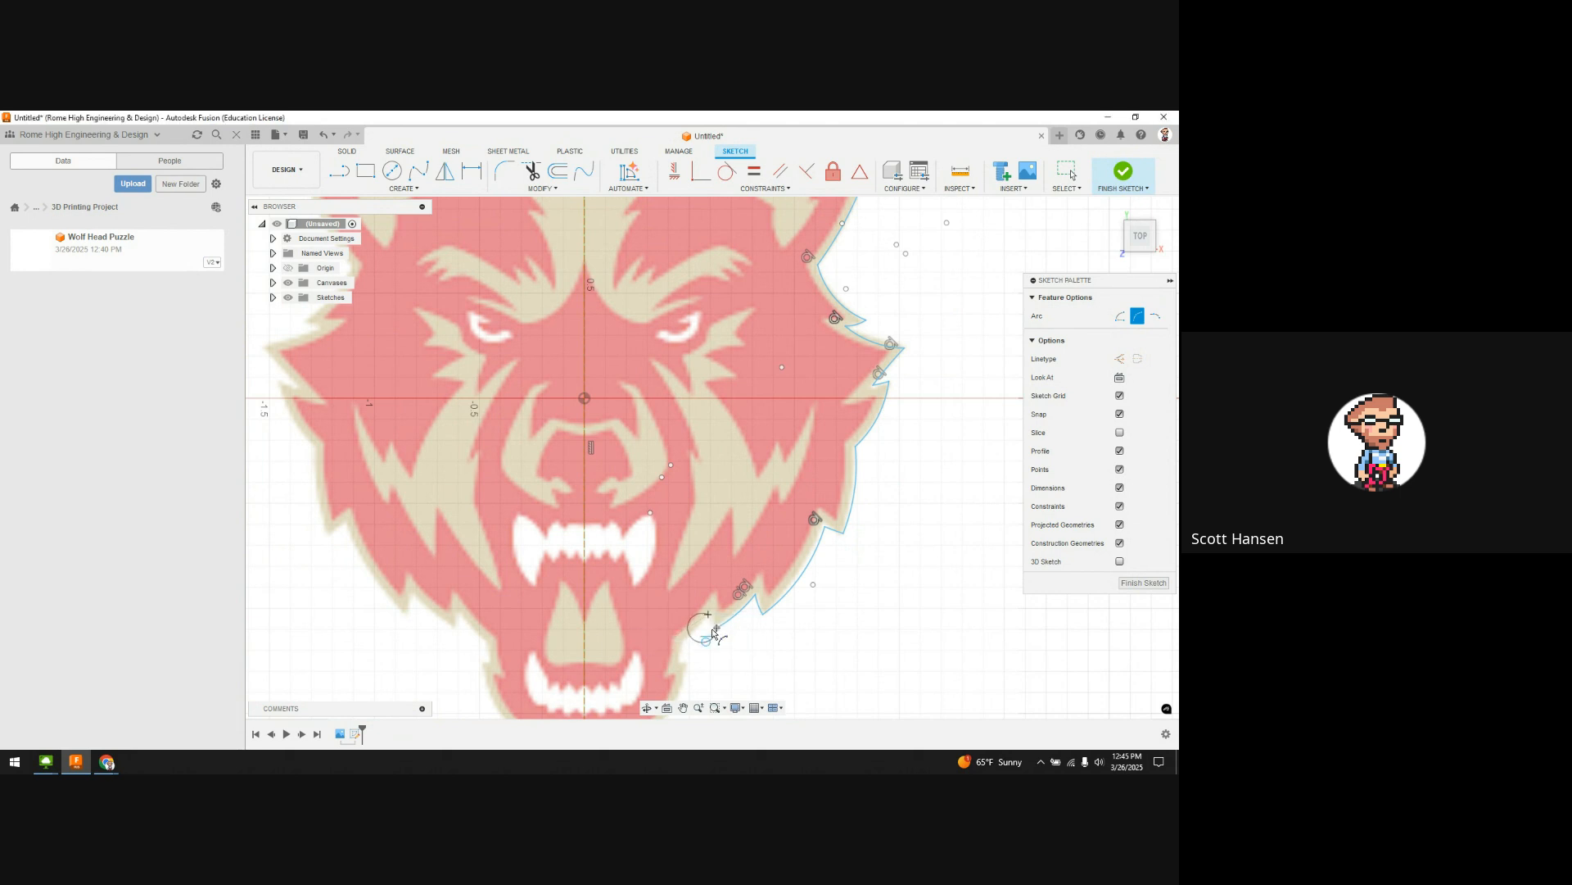
Step: Complete the jaw arcs so the right-half outline reaches the chin
{"action": "scroll", "coordinate": [714, 626], "scroll_direction": "up", "scroll_amount": 3}
{"action": "scroll", "coordinate": [714, 627], "scroll_direction": "down", "scroll_amount": 3}
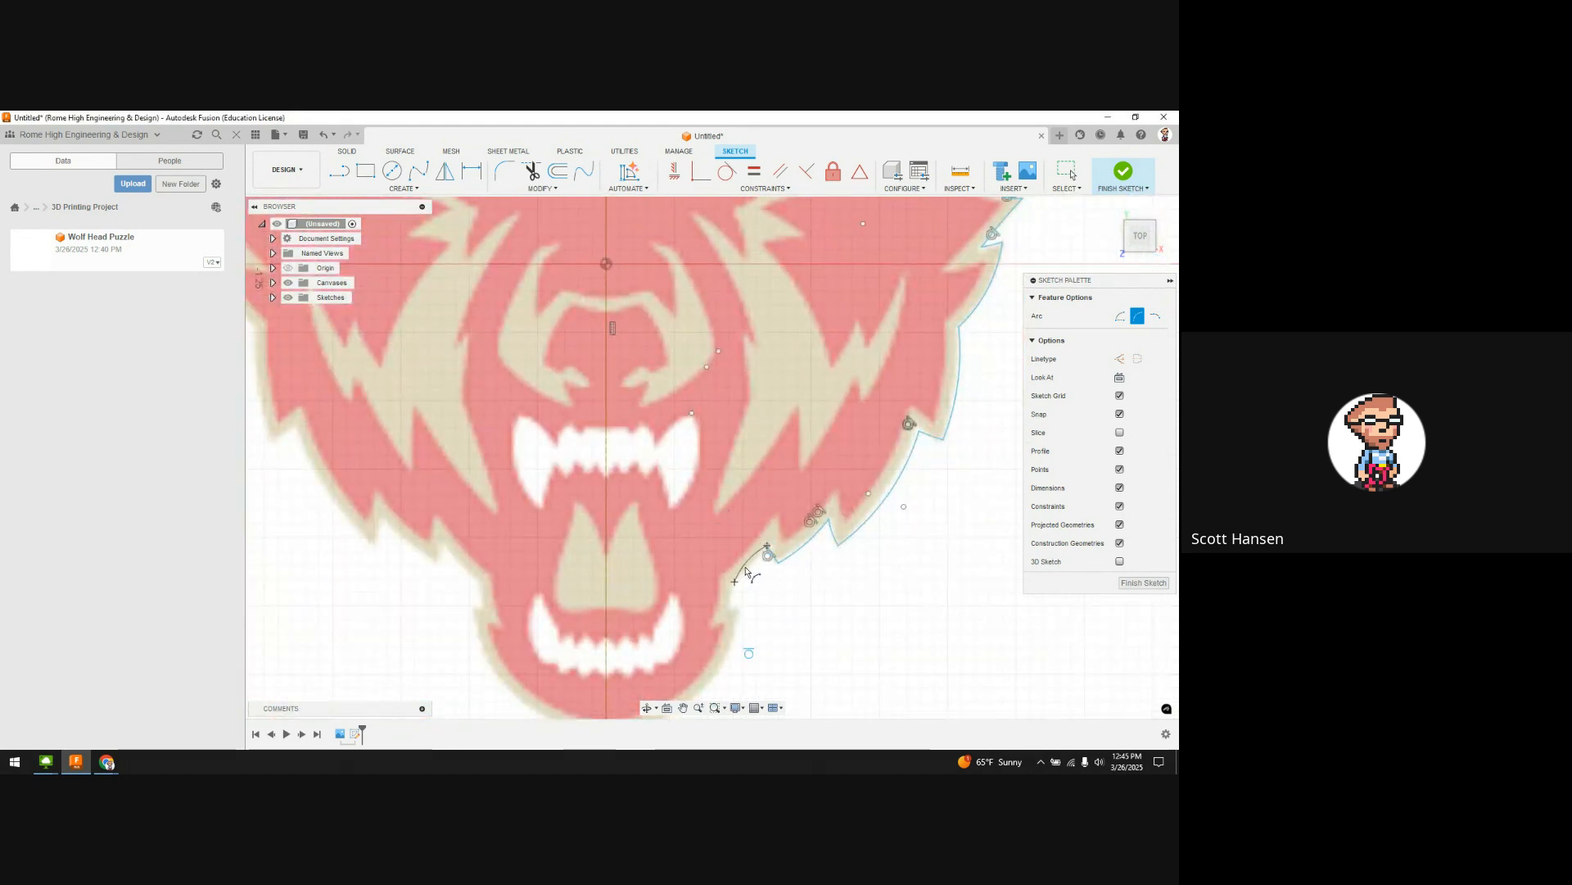
{"action": "middle_click_drag", "start_coordinate": [746, 591], "coordinate": [761, 544]}
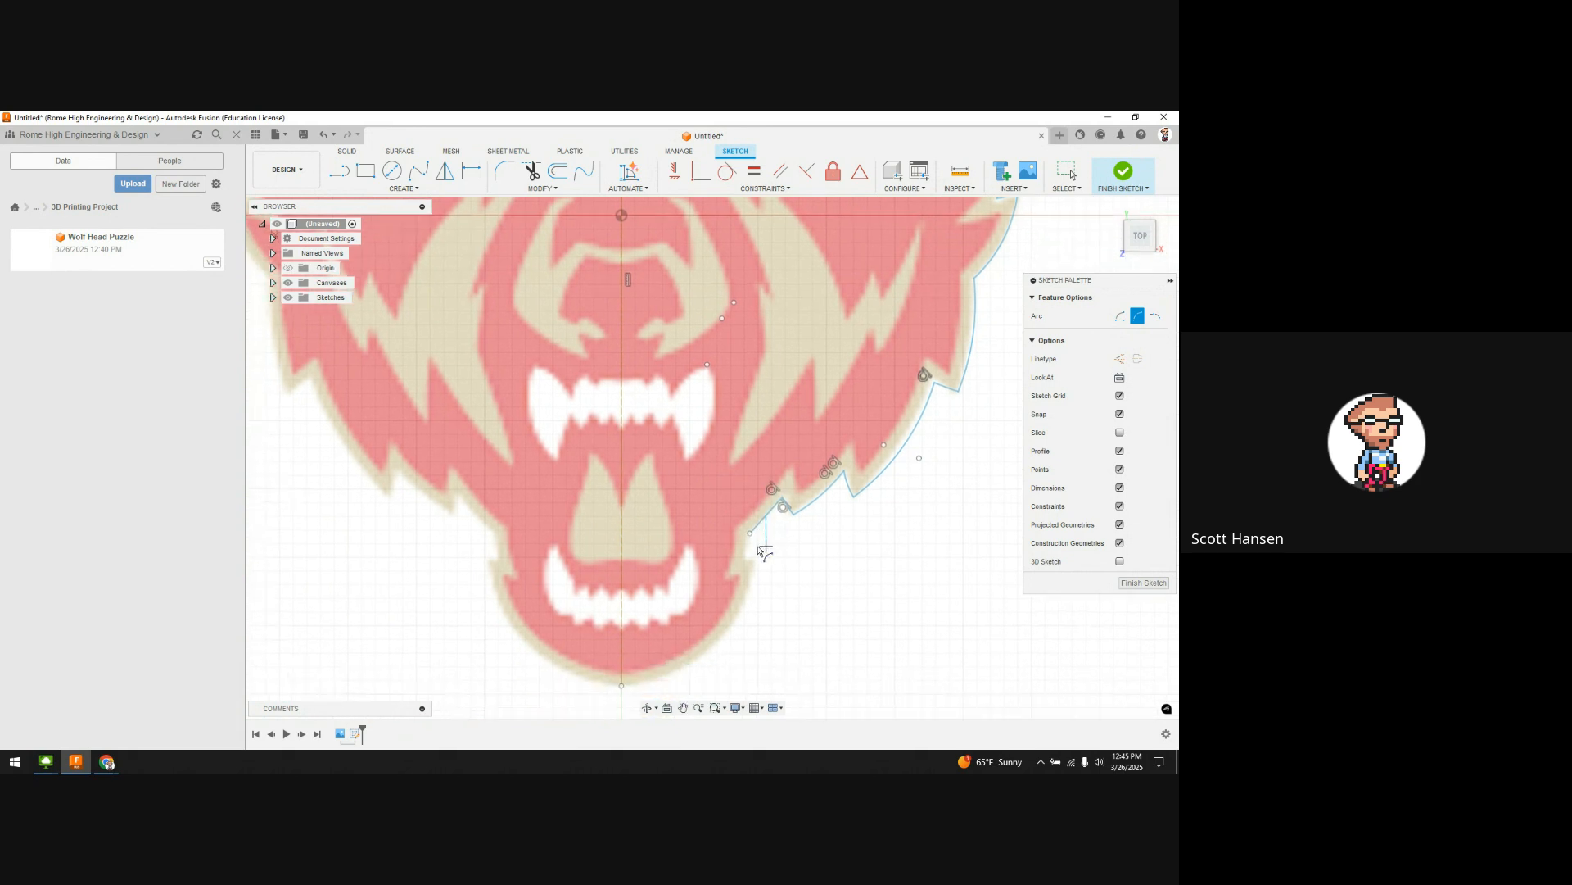
{"action": "left_click", "coordinate": [749, 537]}
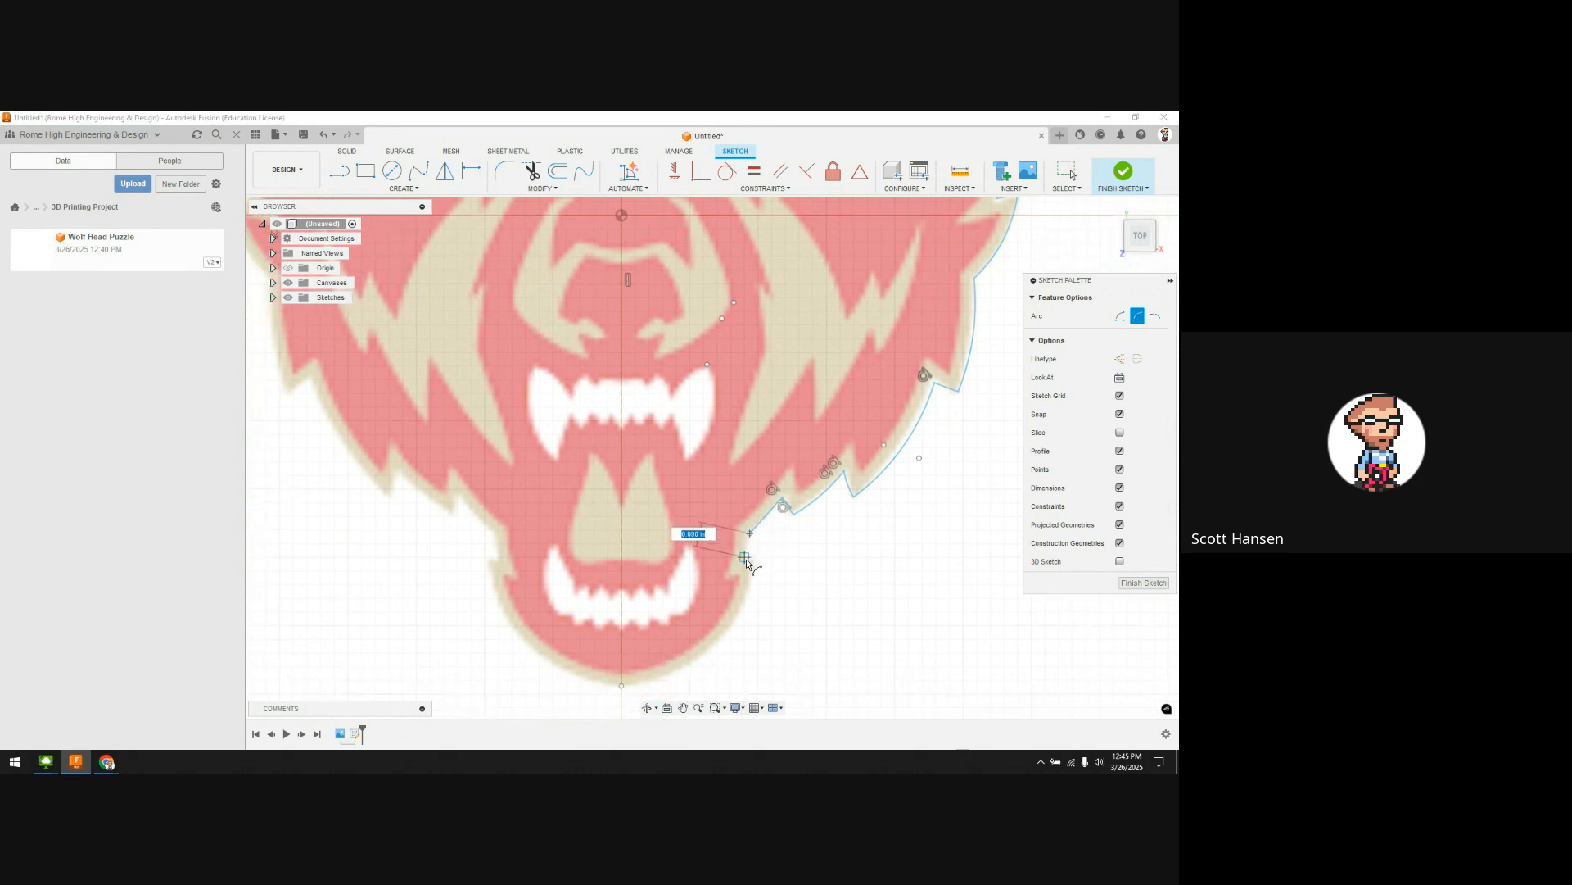
{"action": "key", "text": "Escape"}
{"action": "scroll", "coordinate": [747, 557], "scroll_direction": "up", "scroll_amount": 5}
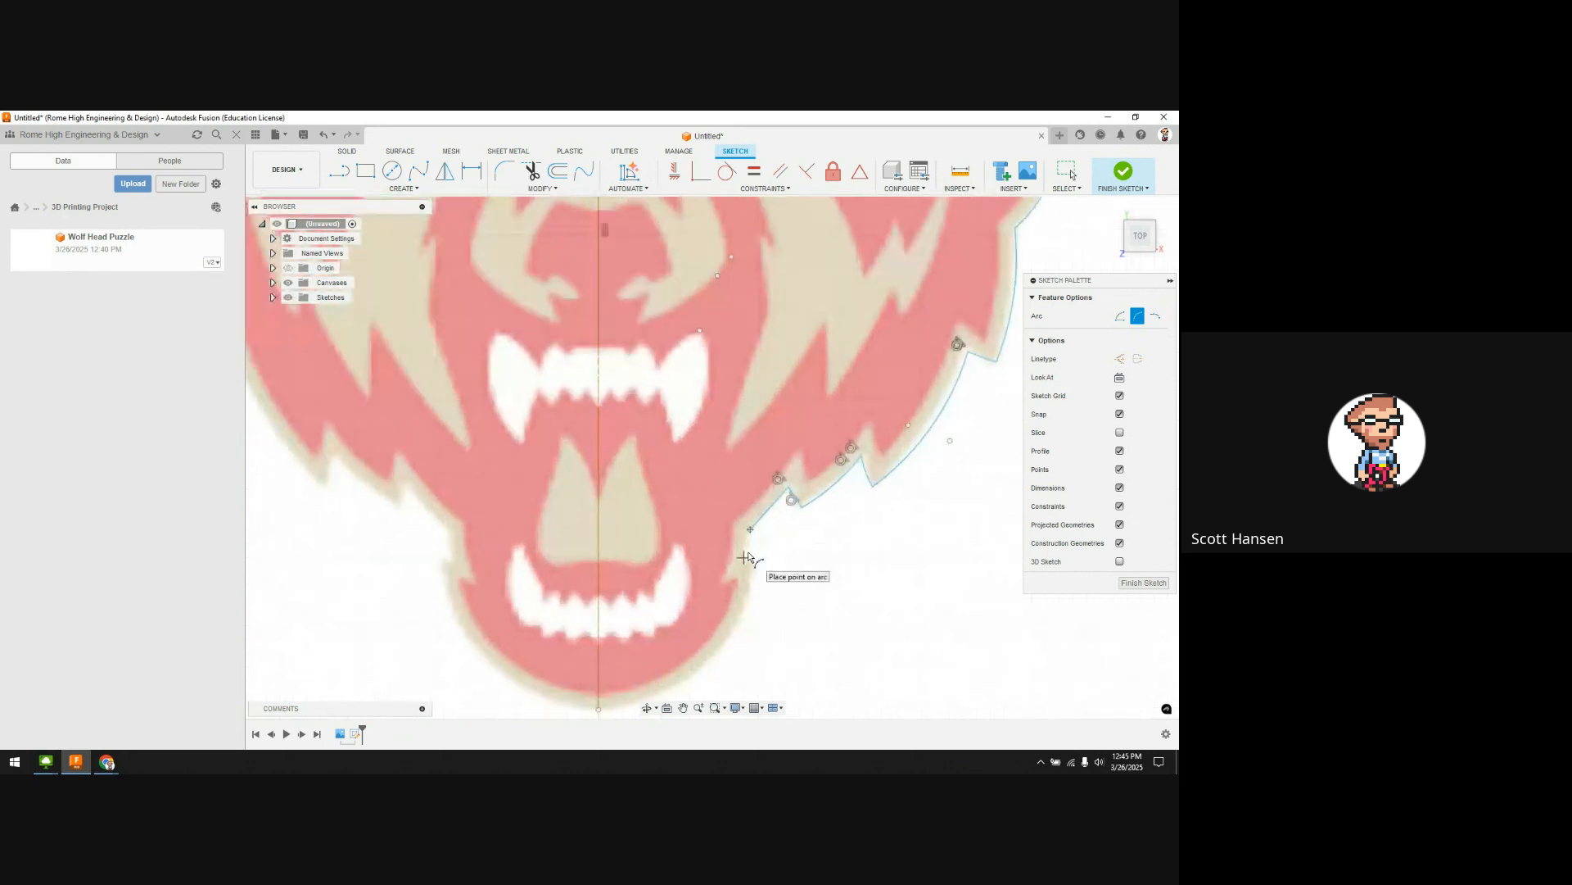
{"action": "left_click", "coordinate": [741, 562]}
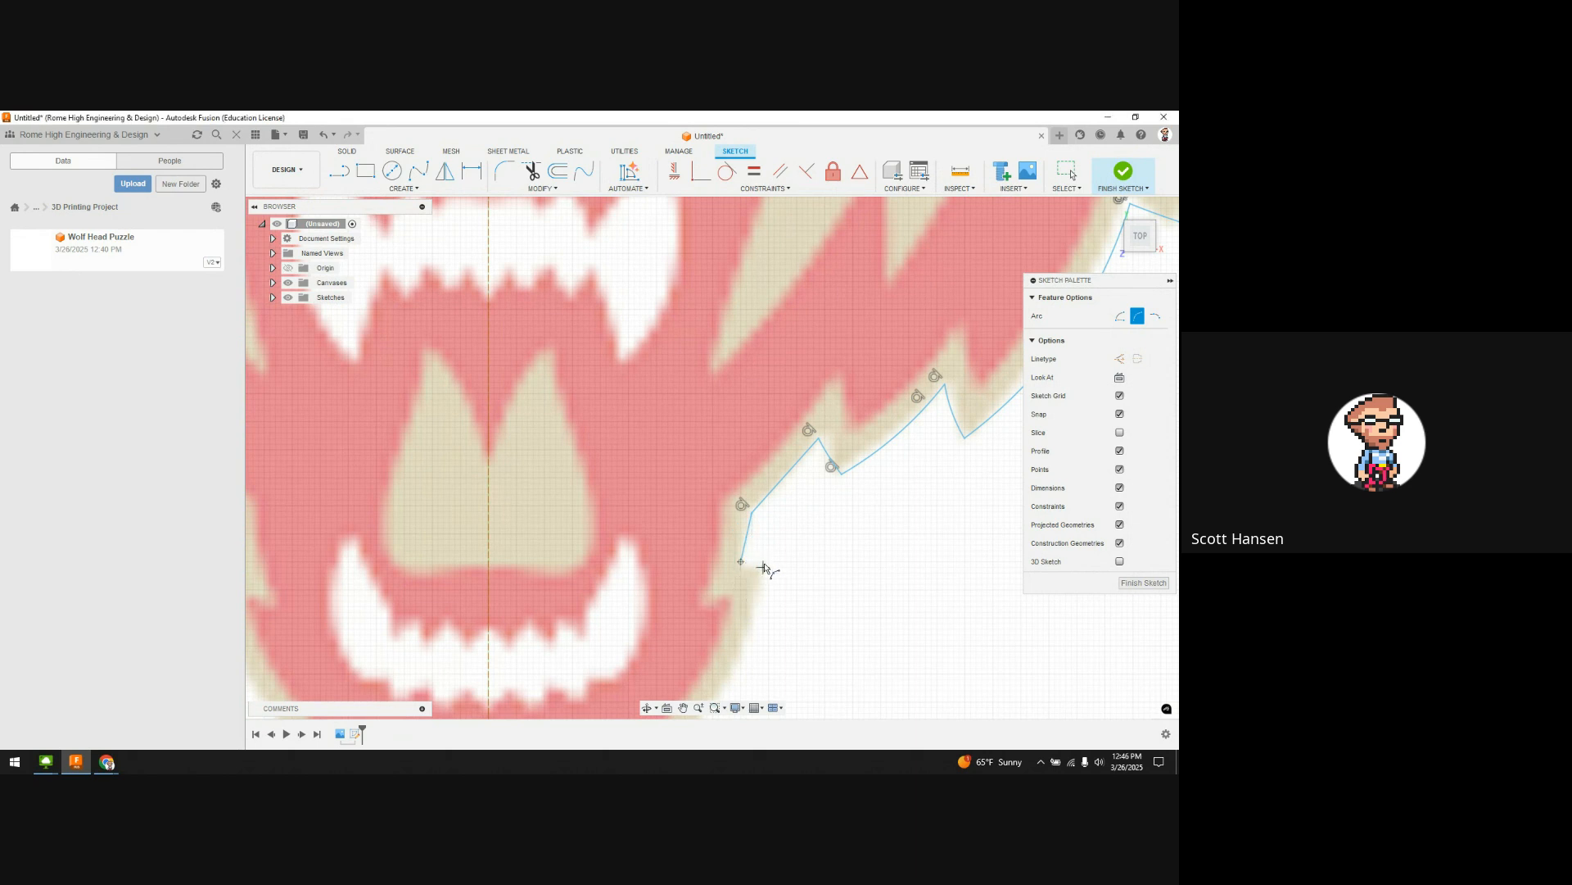
{"action": "scroll", "coordinate": [753, 566], "scroll_direction": "down", "scroll_amount": 5}
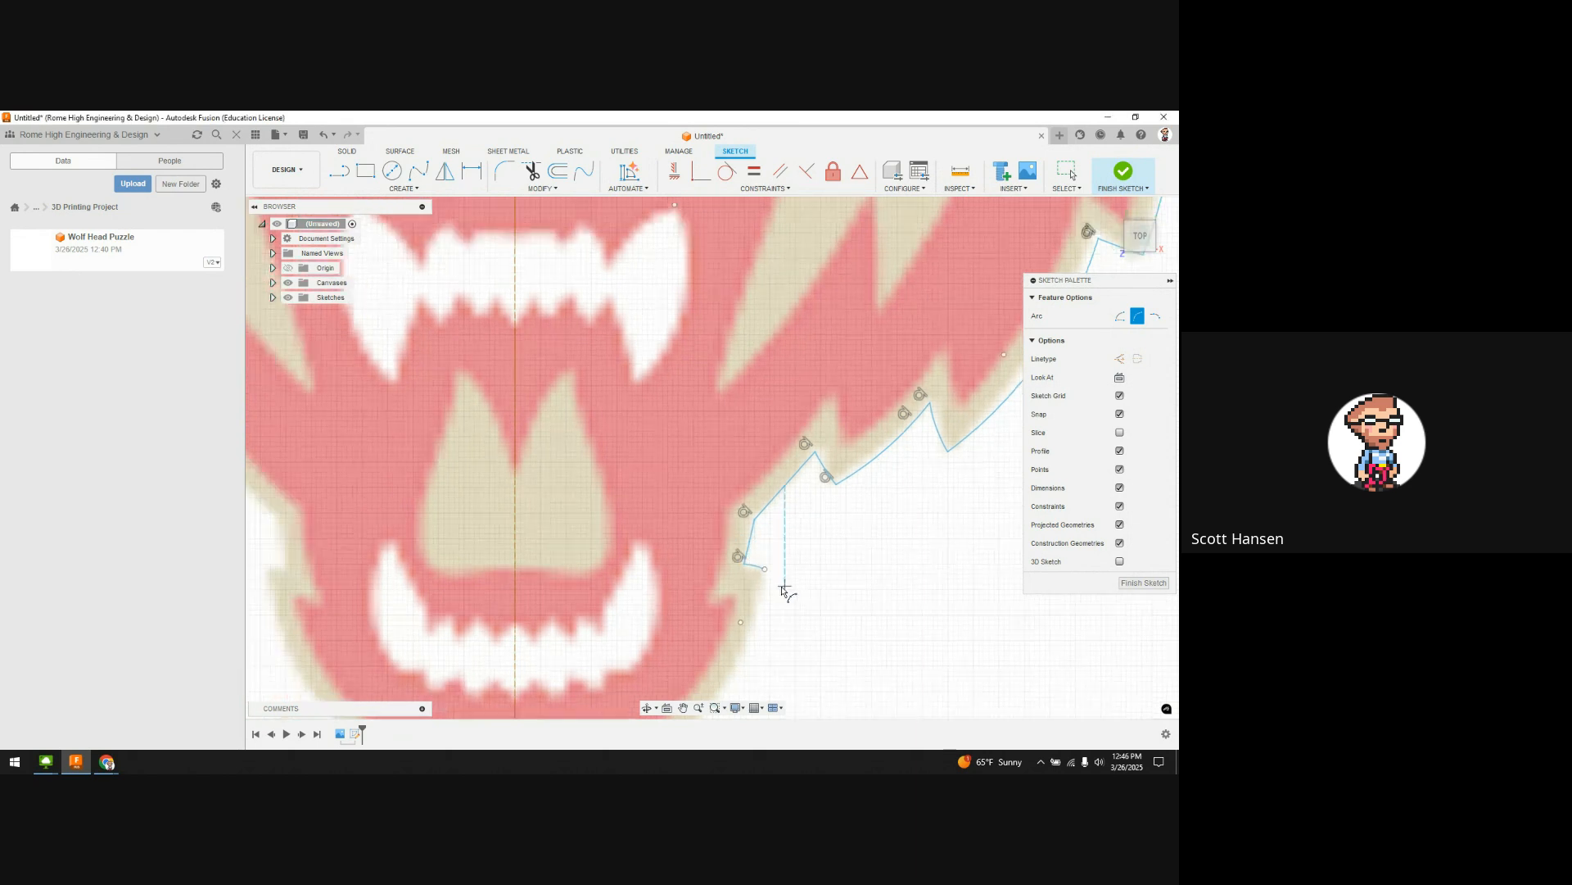
{"action": "left_click", "coordinate": [778, 520]}
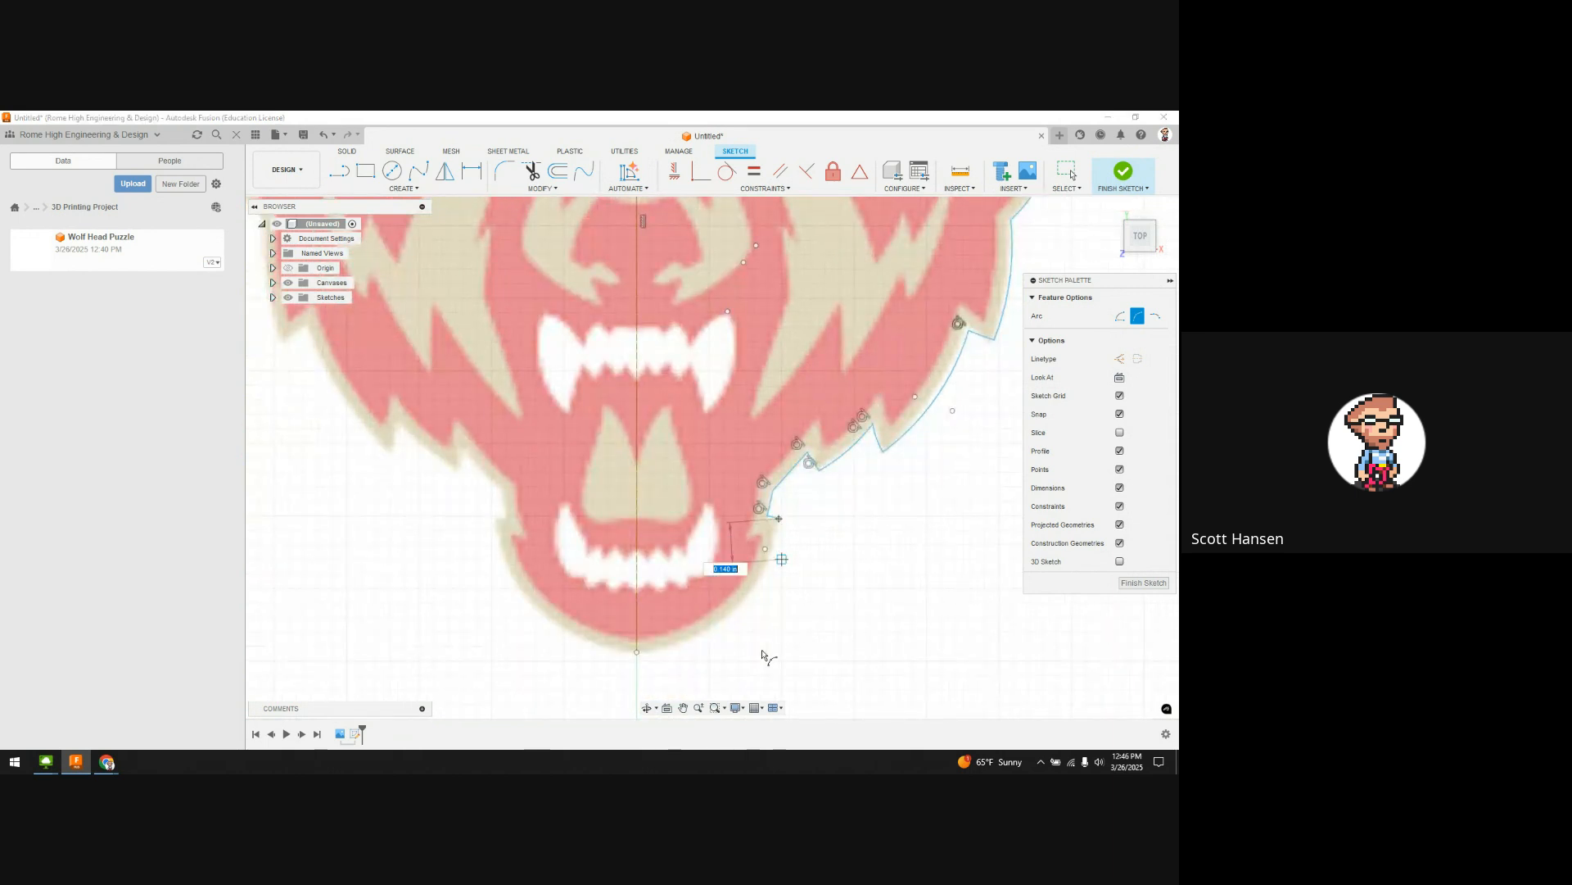
{"action": "left_click", "coordinate": [637, 652]}
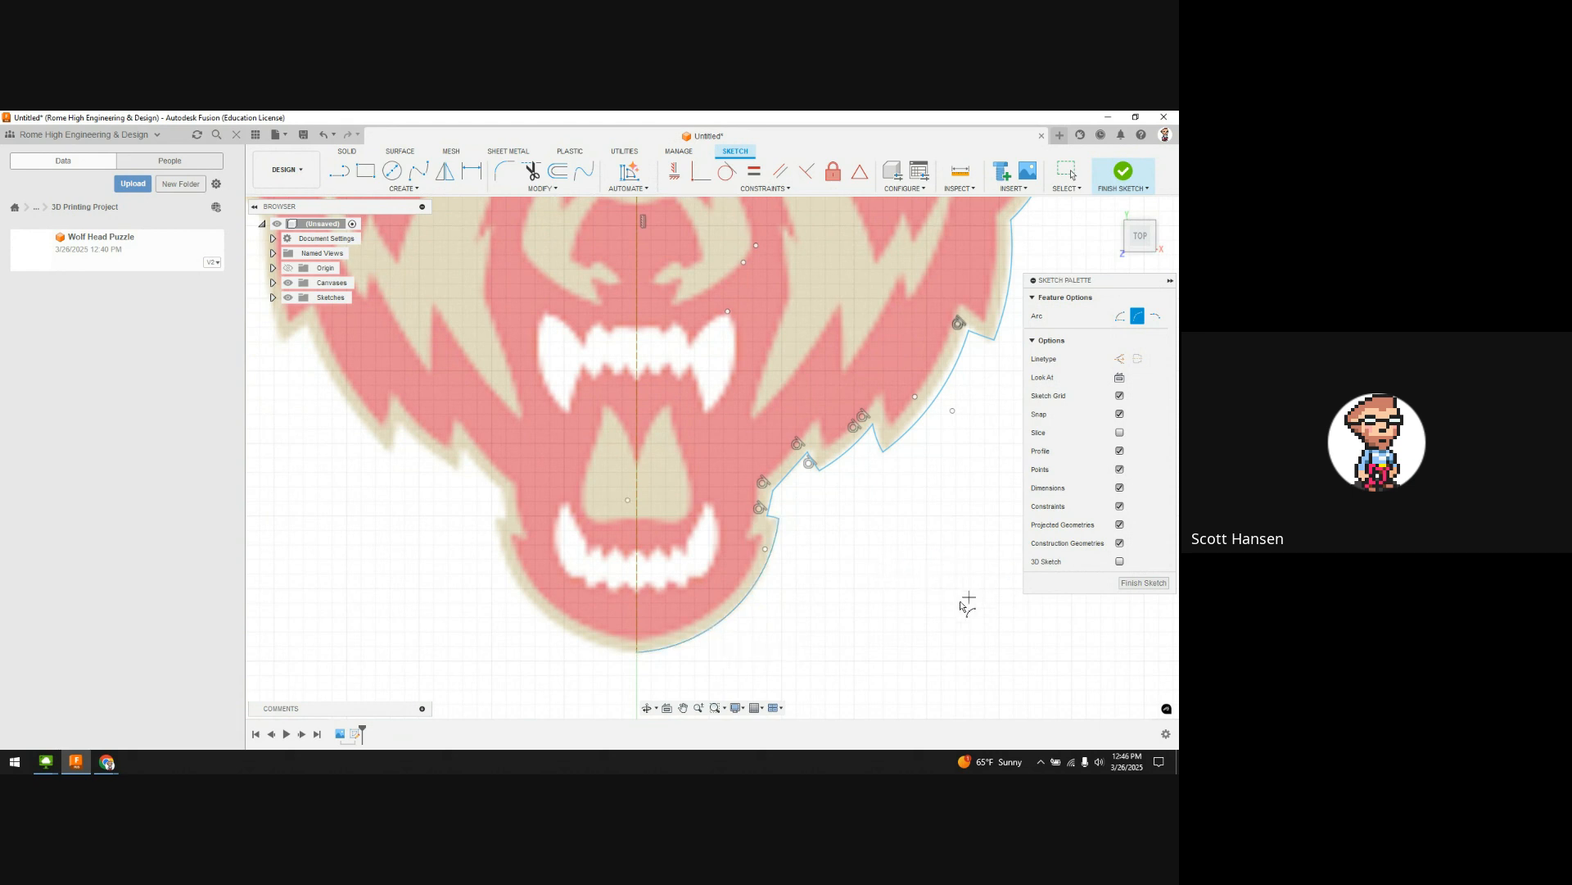
Step: Finish the sketch and check an arc on the wolf's right edge
{"action": "scroll", "coordinate": [961, 603], "scroll_direction": "down", "scroll_amount": 3}
{"action": "scroll", "coordinate": [871, 488], "scroll_direction": "down", "scroll_amount": 1}
{"action": "middle_click_drag", "start_coordinate": [872, 488], "coordinate": [822, 562]}
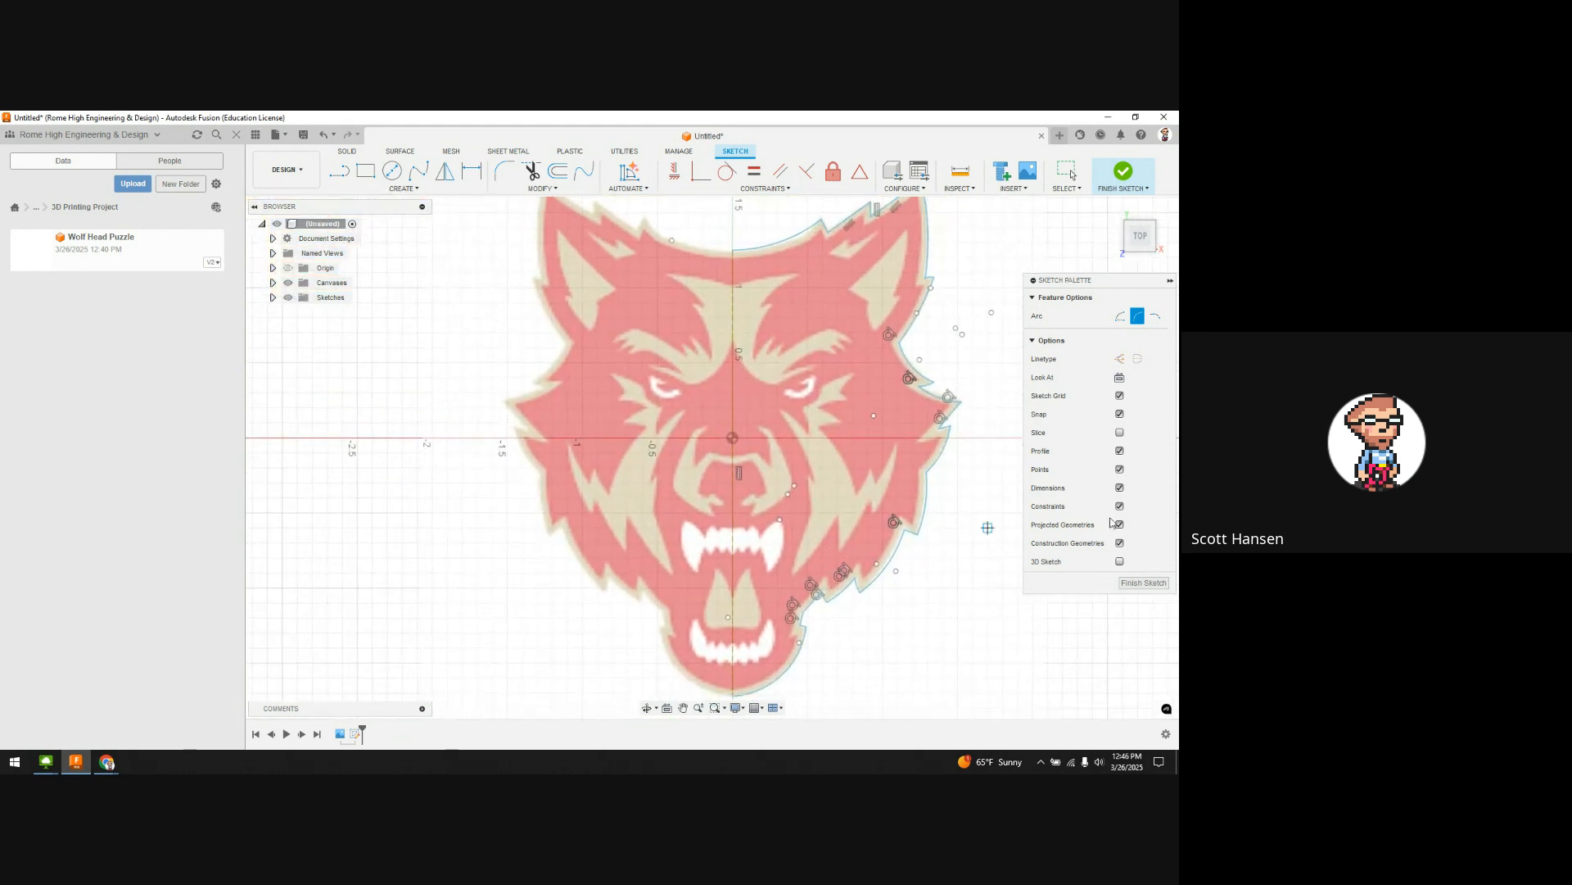
{"action": "left_click", "coordinate": [1139, 581]}
{"action": "scroll", "coordinate": [1057, 572], "scroll_direction": "down", "scroll_amount": 2}
{"action": "middle_click_drag", "start_coordinate": [1109, 538], "coordinate": [834, 449]}
{"action": "left_click", "coordinate": [723, 399]}
{"action": "left_click", "coordinate": [827, 419]}
{"action": "scroll", "coordinate": [828, 418], "scroll_direction": "down", "scroll_amount": 1}
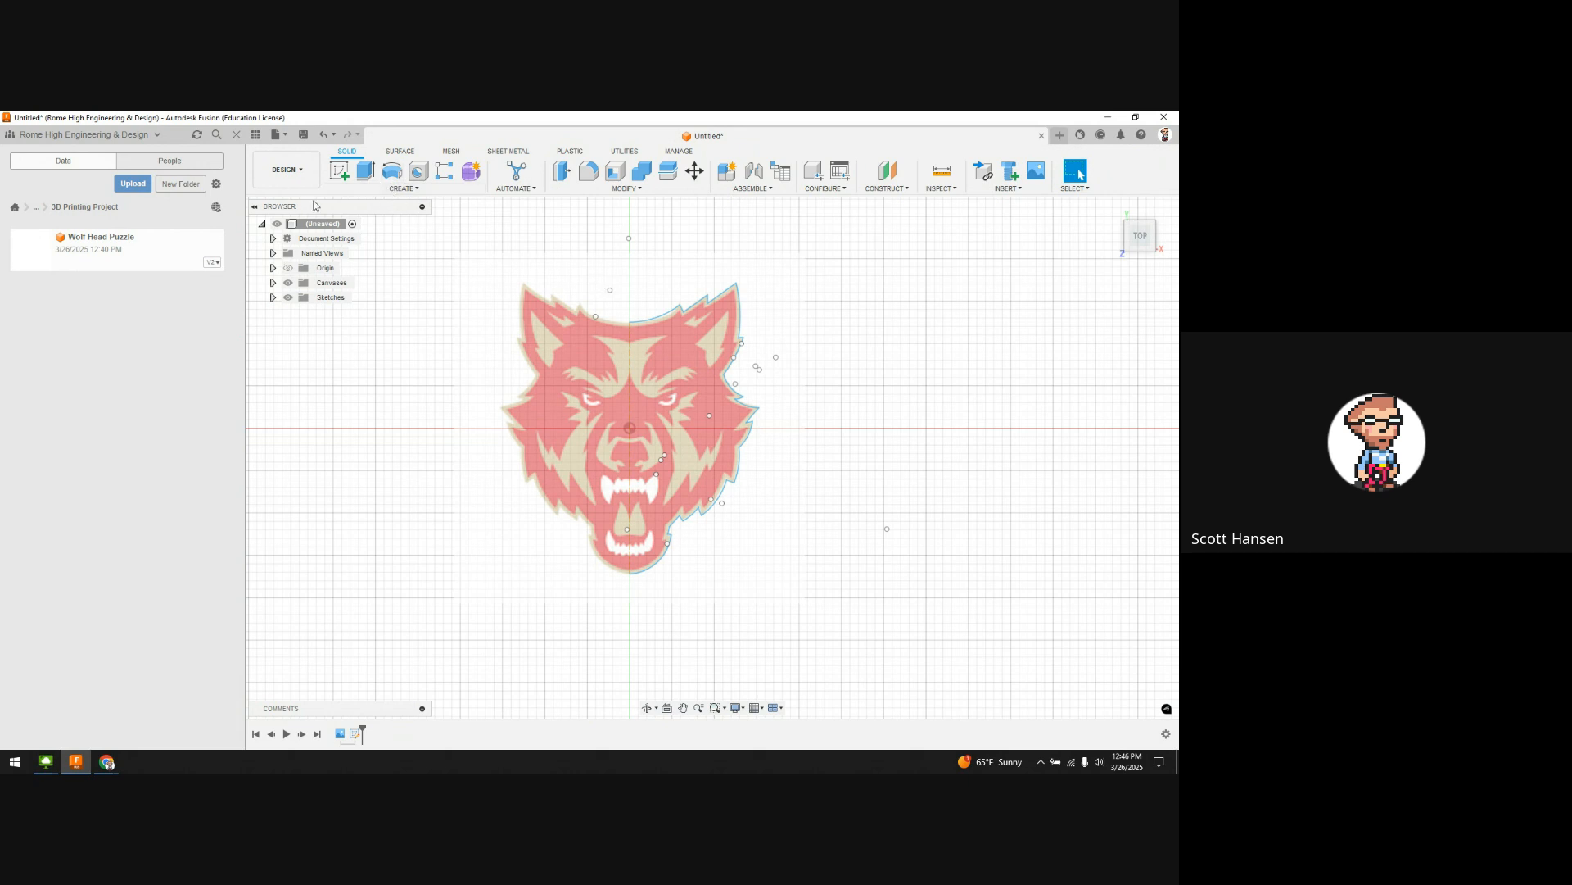
Step: Reopen Sketch1 and select the right-half curves, including the top head arc and ear edges, for Mirror
{"action": "left_click", "coordinate": [273, 297]}
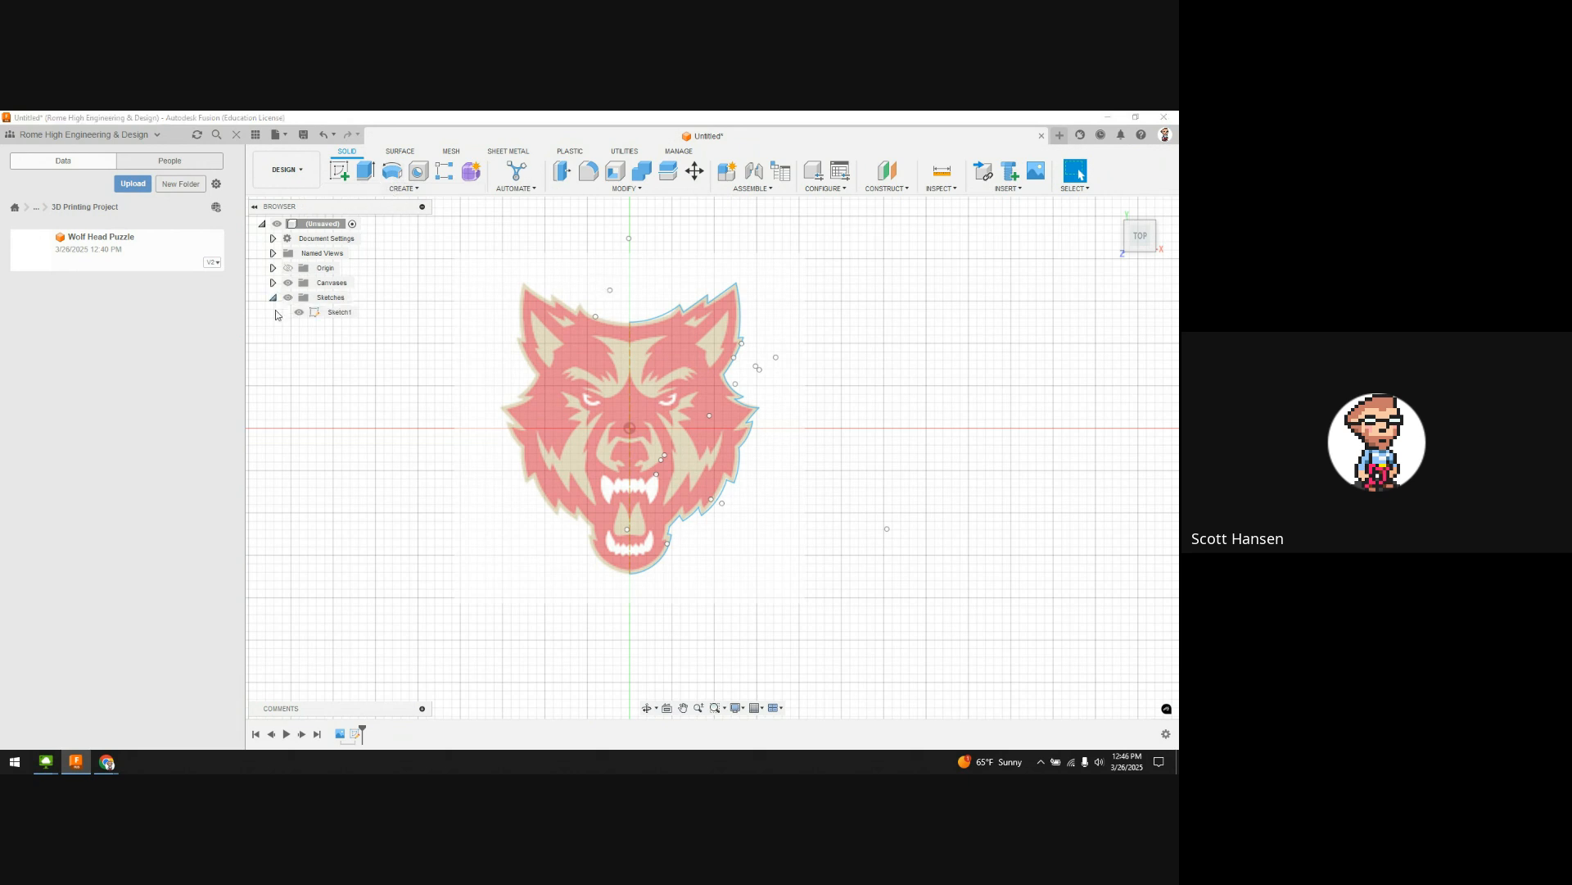
{"action": "left_click", "coordinate": [336, 312]}
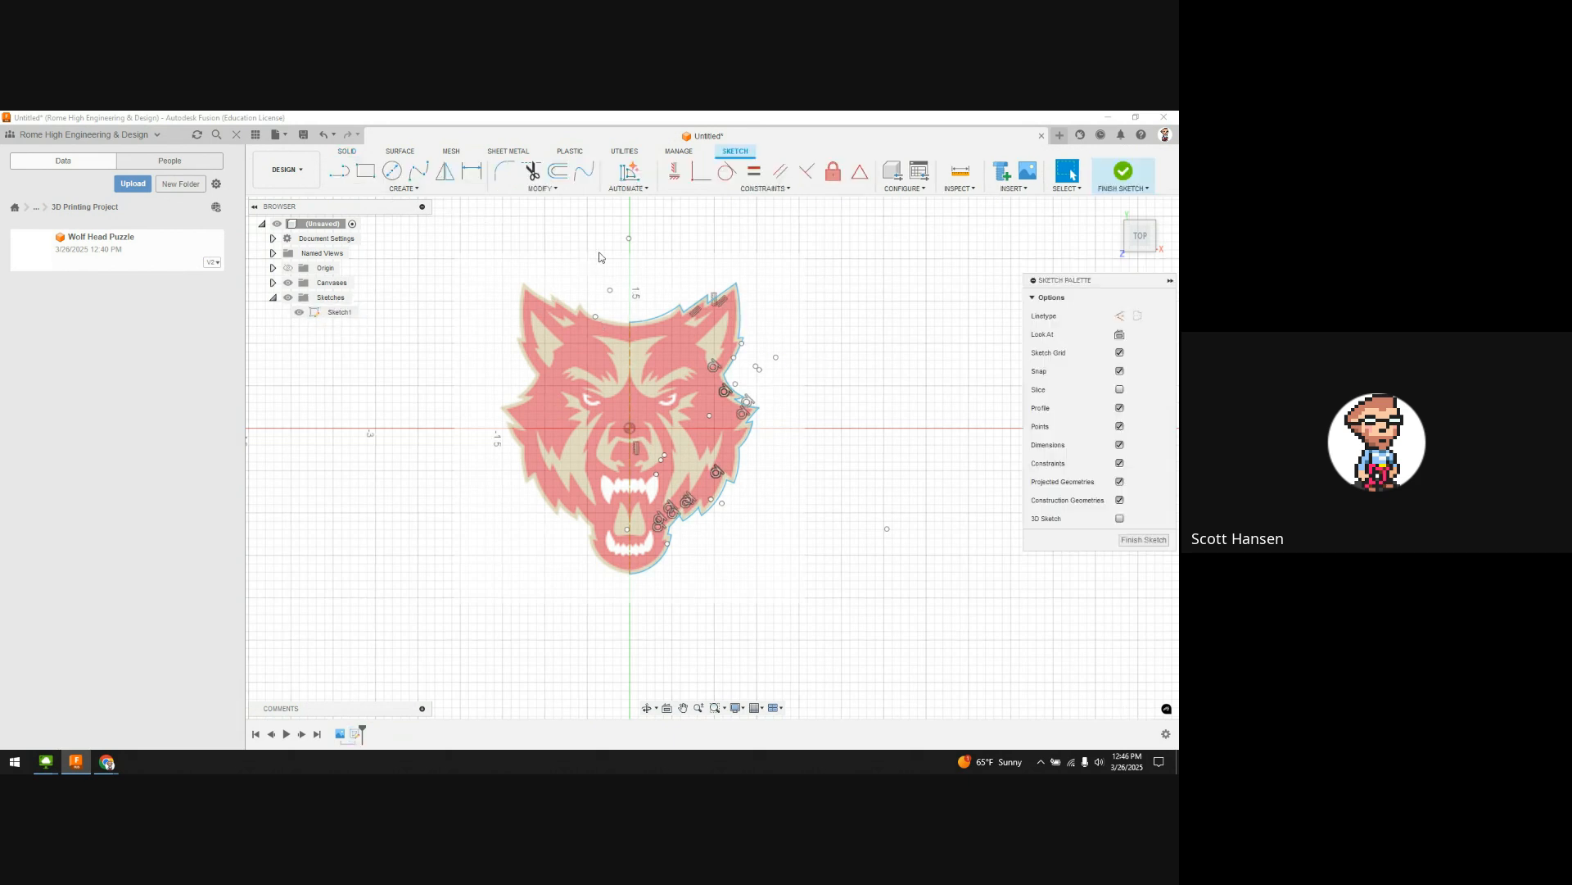
{"action": "left_click", "coordinate": [447, 178]}
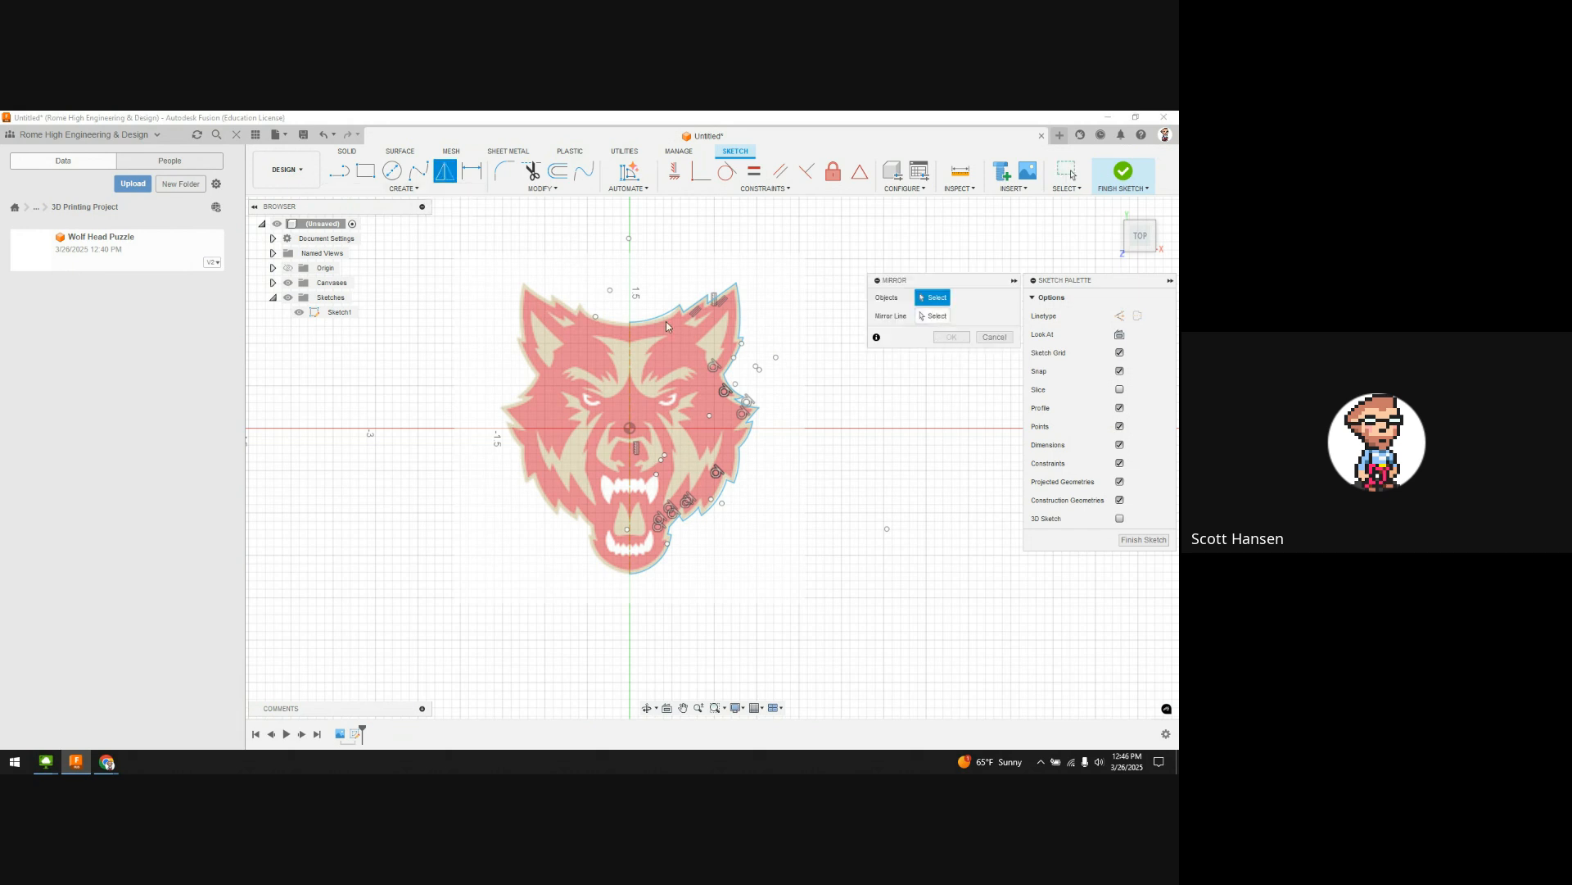
{"action": "left_click_drag", "start_coordinate": [656, 284], "coordinate": [732, 589]}
{"action": "scroll", "coordinate": [694, 321], "scroll_direction": "up", "scroll_amount": 5}
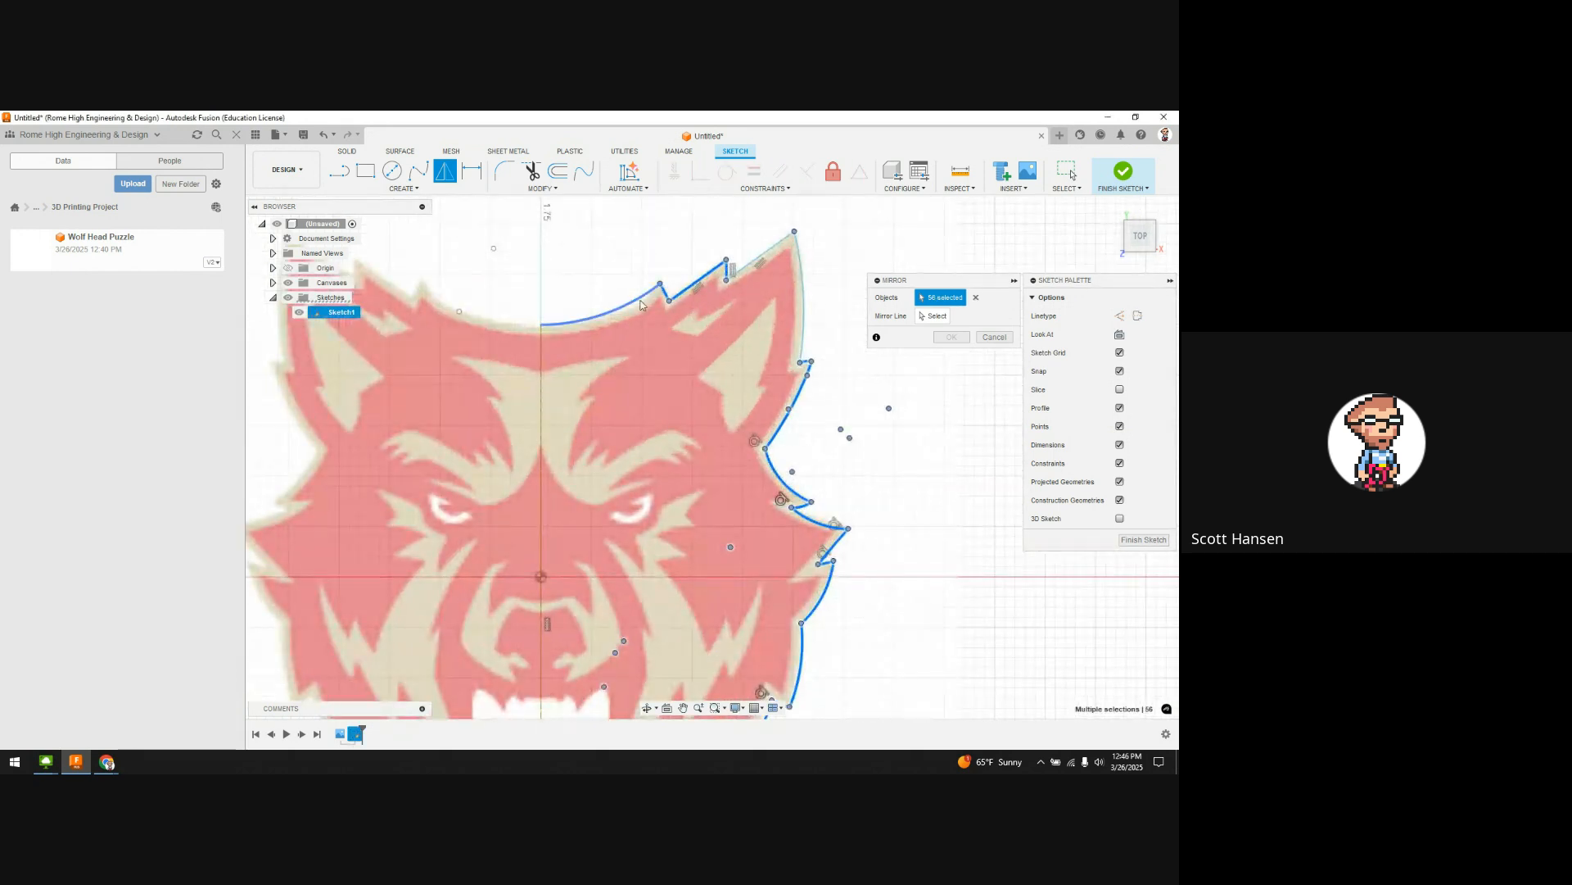
{"action": "left_click", "coordinate": [641, 298]}
{"action": "left_click", "coordinate": [782, 258]}
{"action": "left_click", "coordinate": [803, 277]}
Step: Add the jaw arc and mirror across the vertical centre line into one closed profile
{"action": "middle_click_drag", "start_coordinate": [902, 557], "coordinate": [895, 260]}
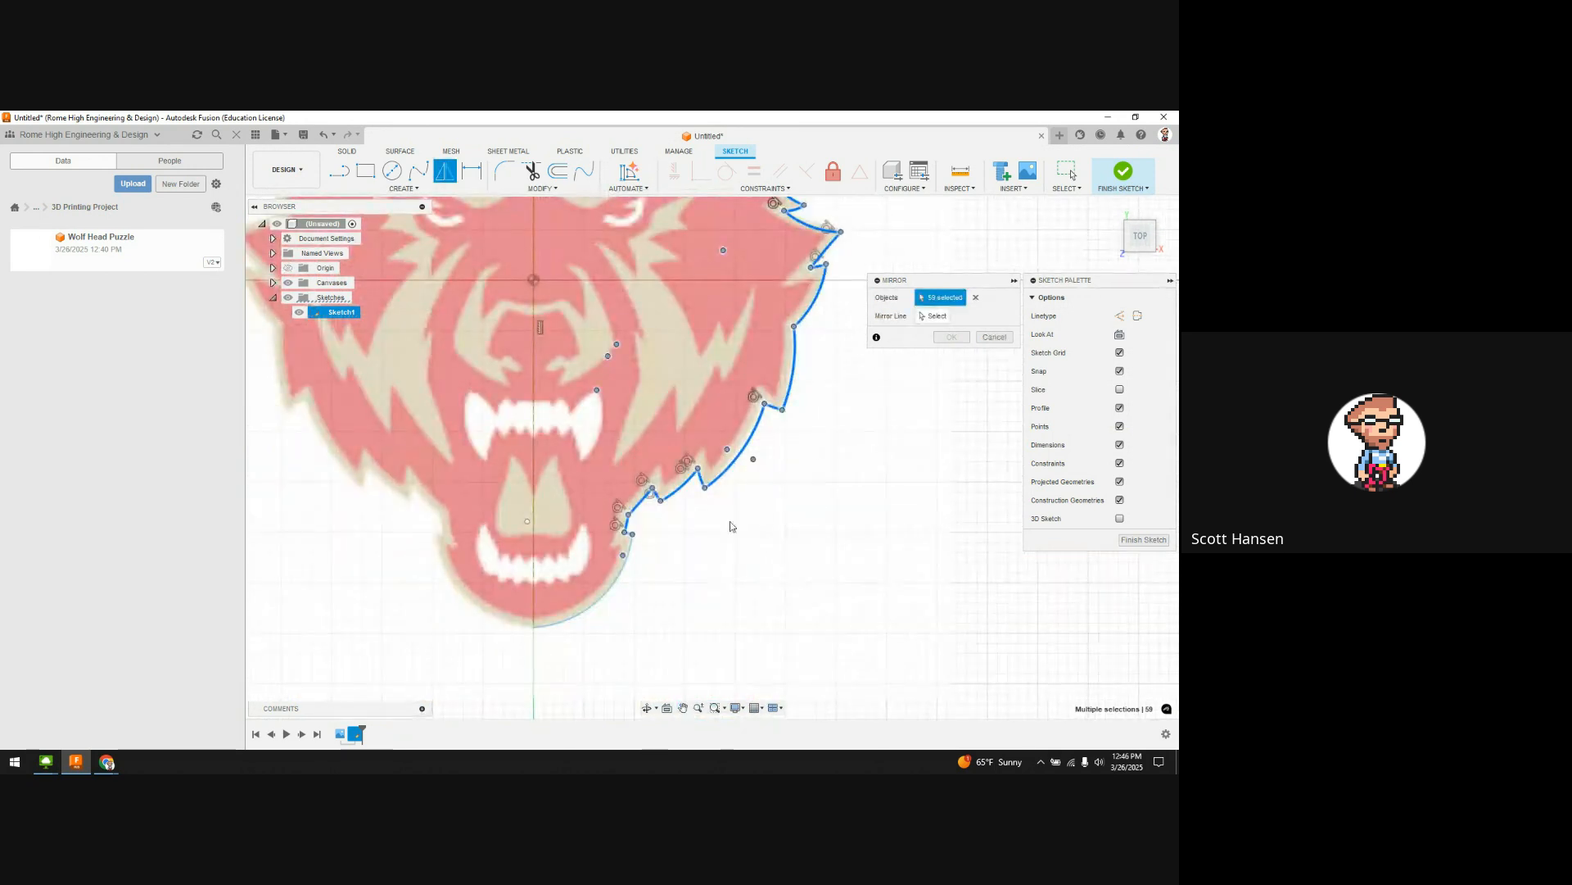
{"action": "scroll", "coordinate": [656, 532], "scroll_direction": "up", "scroll_amount": 5}
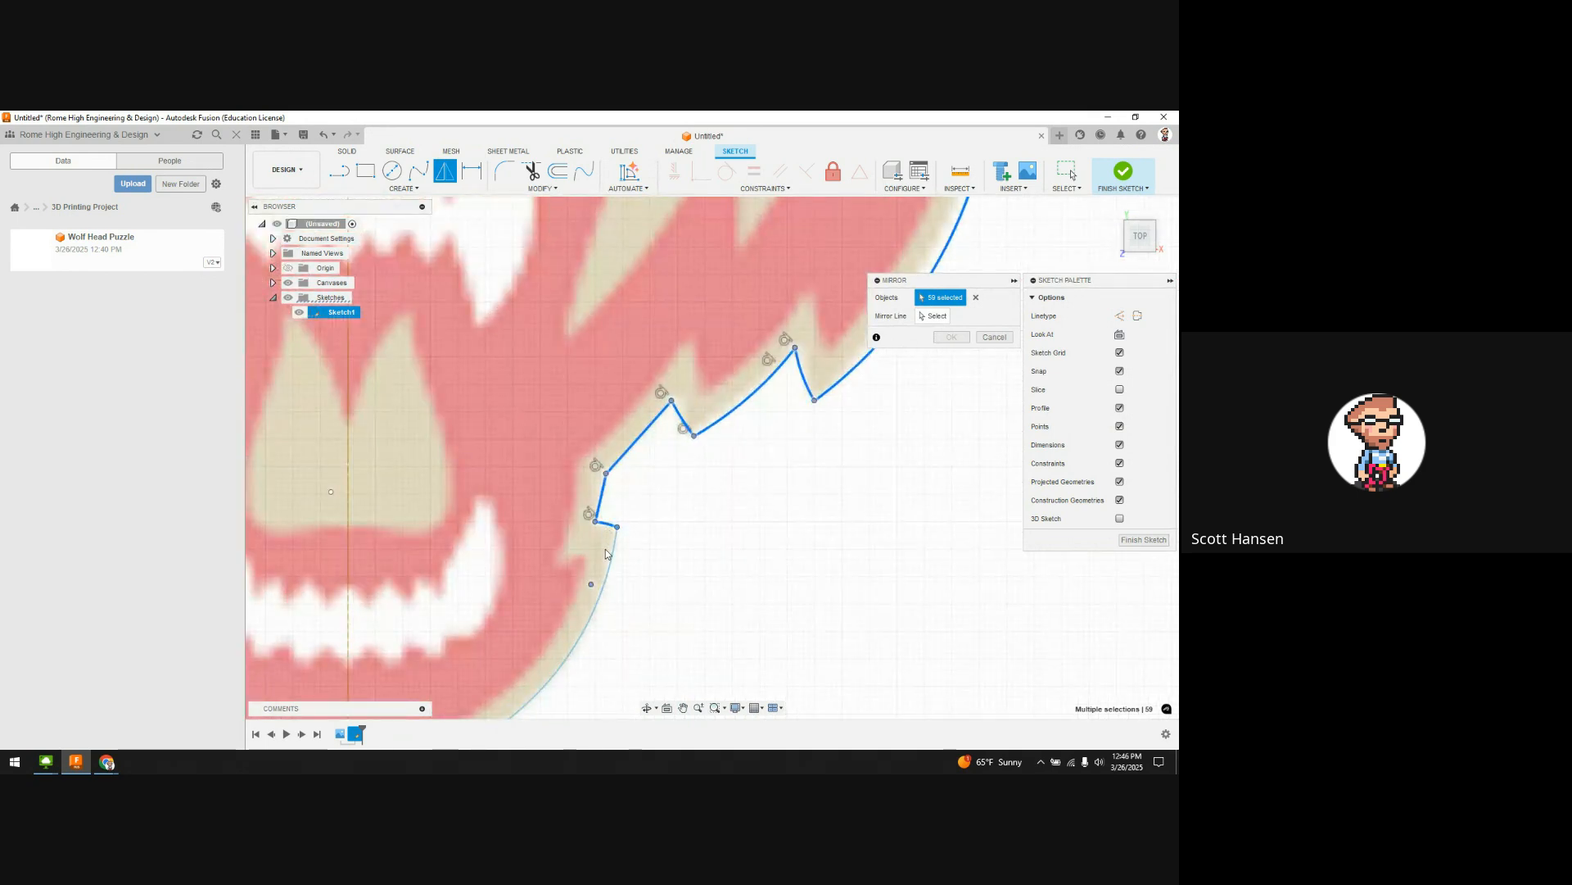
{"action": "left_click", "coordinate": [613, 564]}
{"action": "scroll", "coordinate": [665, 569], "scroll_direction": "down", "scroll_amount": 4}
{"action": "scroll", "coordinate": [713, 558], "scroll_direction": "up", "scroll_amount": 1}
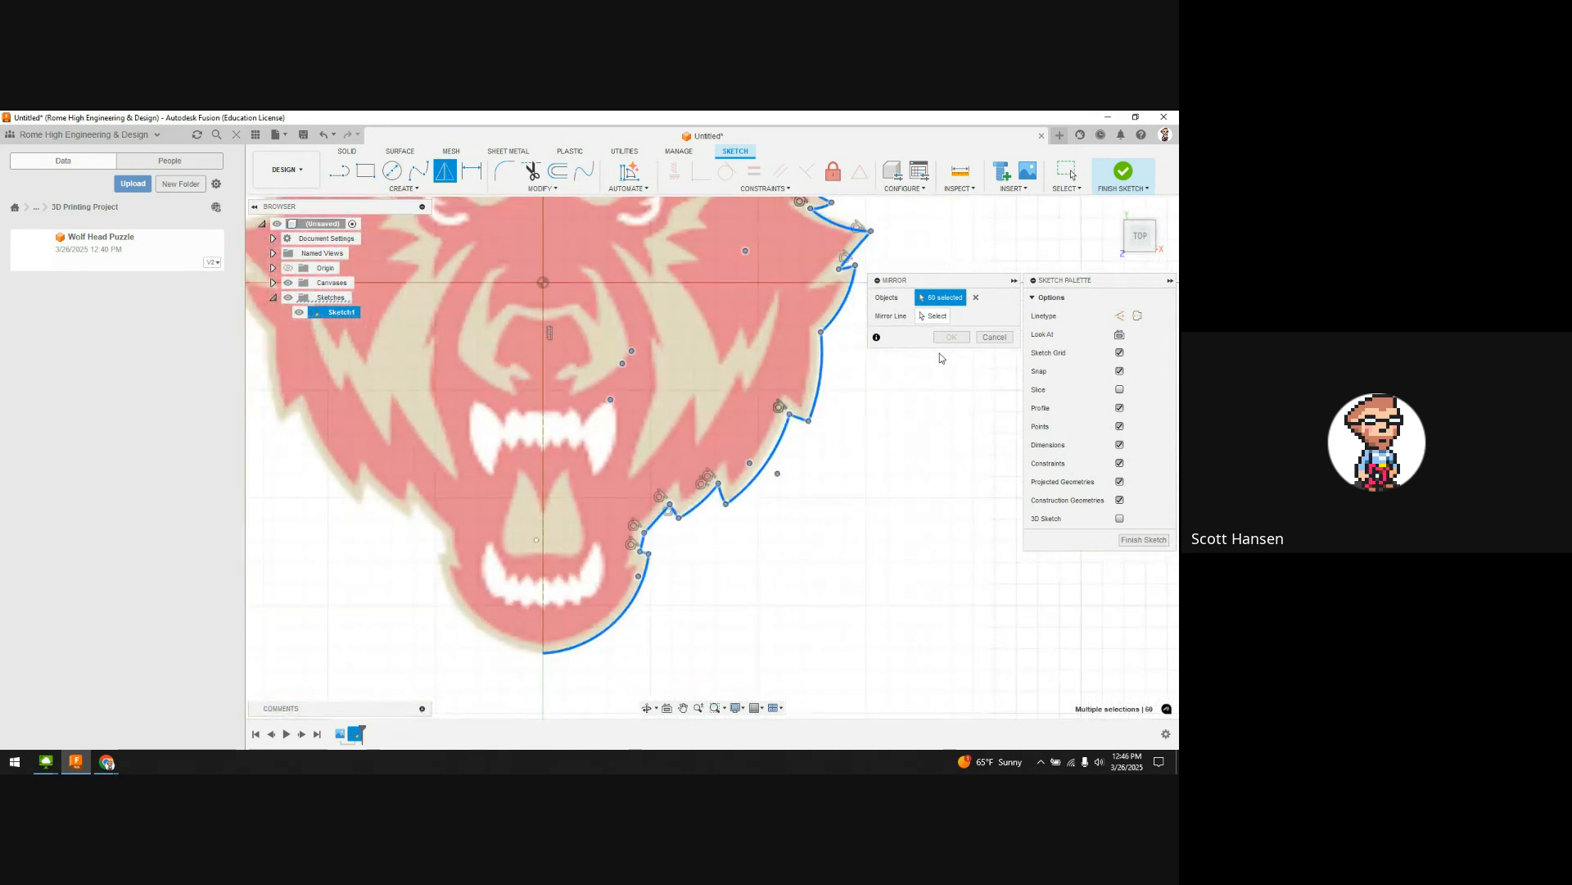
{"action": "left_click", "coordinate": [935, 317]}
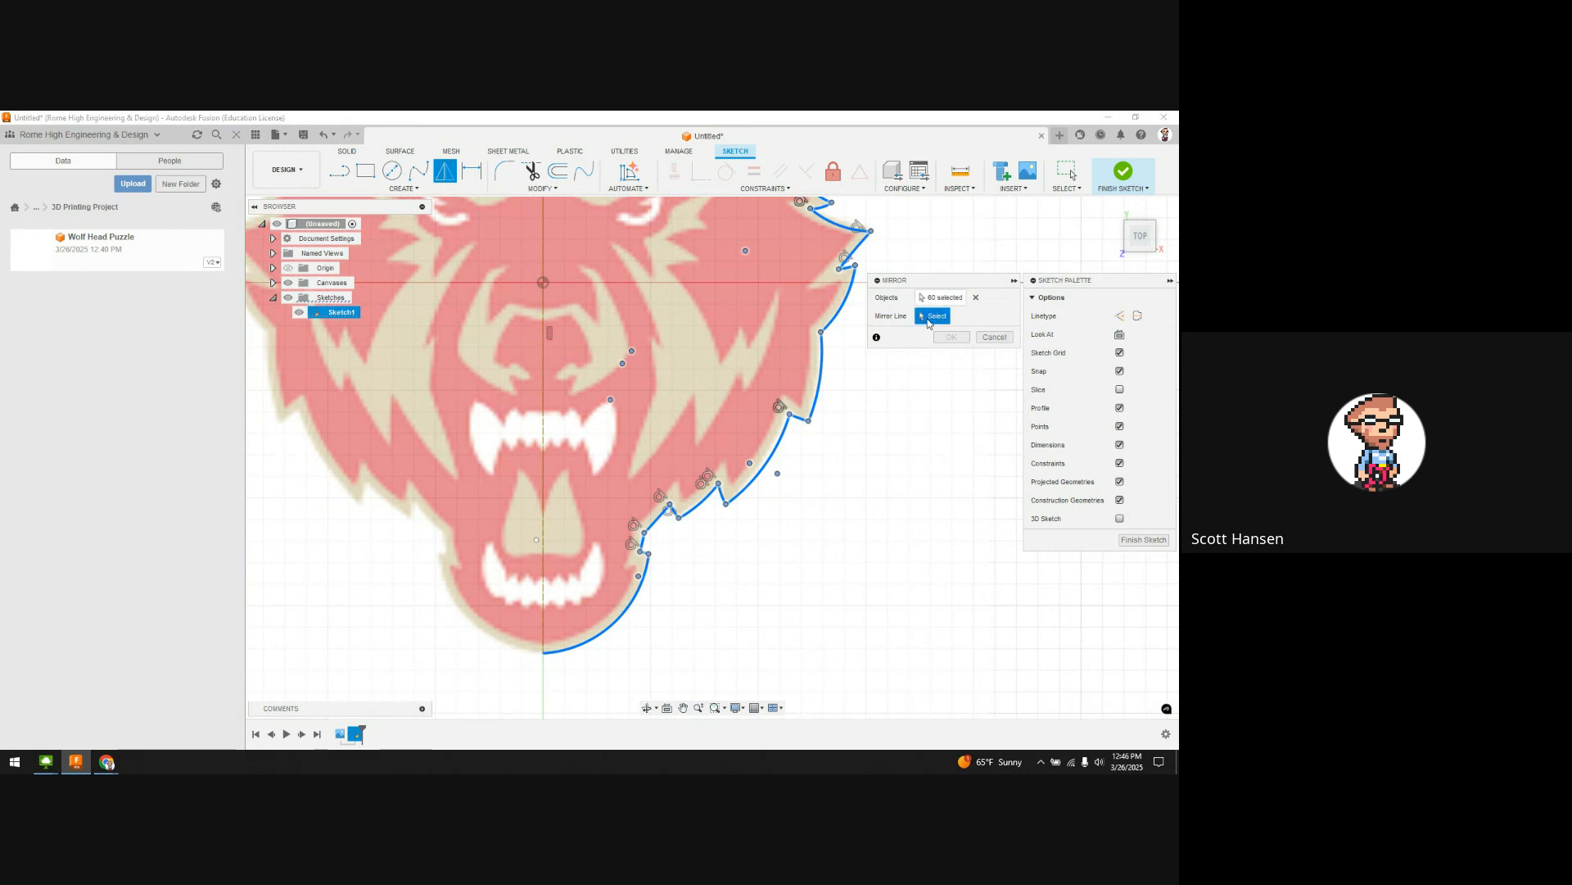
{"action": "left_click", "coordinate": [544, 453]}
{"action": "scroll", "coordinate": [557, 457], "scroll_direction": "down", "scroll_amount": 3}
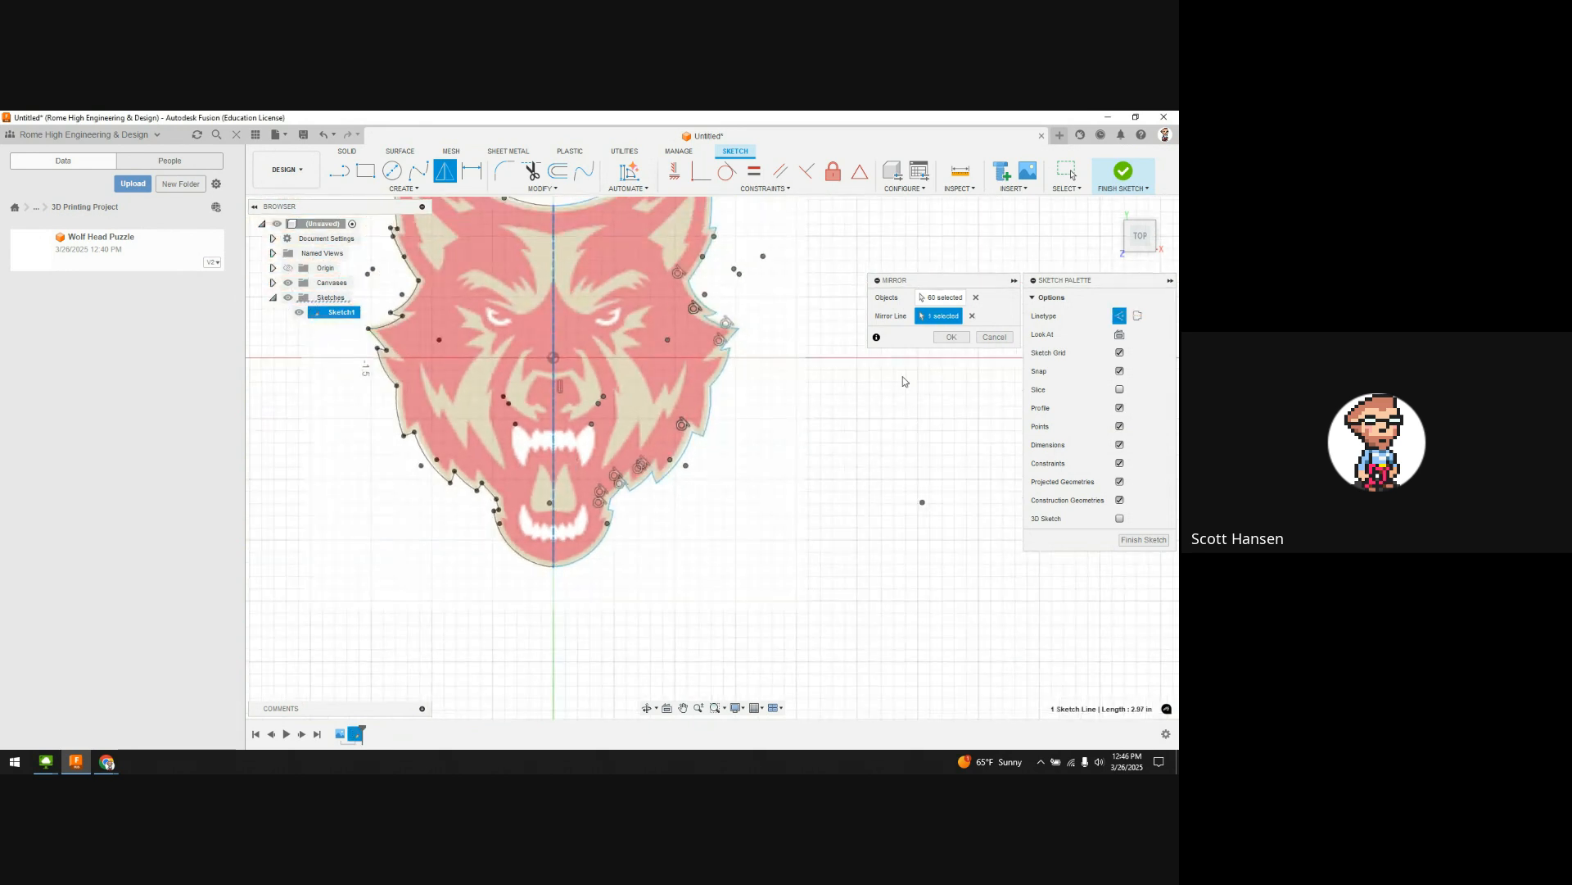
{"action": "left_click", "coordinate": [951, 336]}
{"action": "left_click", "coordinate": [671, 357]}
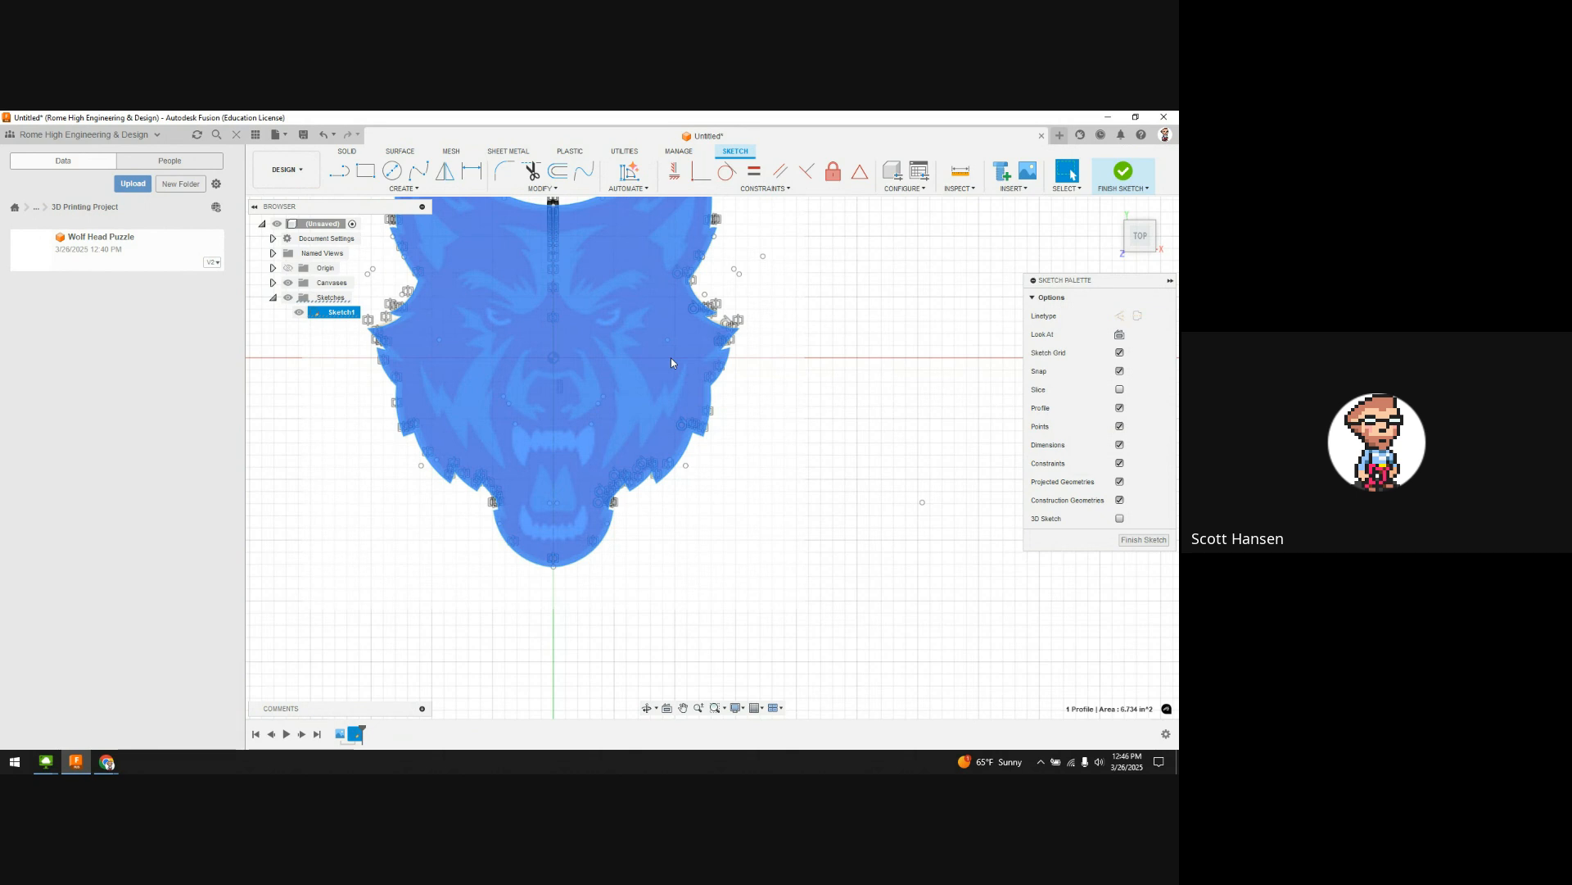
Step: Hide the wolf reference image canvas in the Browser
{"action": "scroll", "coordinate": [774, 405], "scroll_direction": "down", "scroll_amount": 1}
{"action": "middle_click_drag", "start_coordinate": [777, 407], "coordinate": [836, 471]}
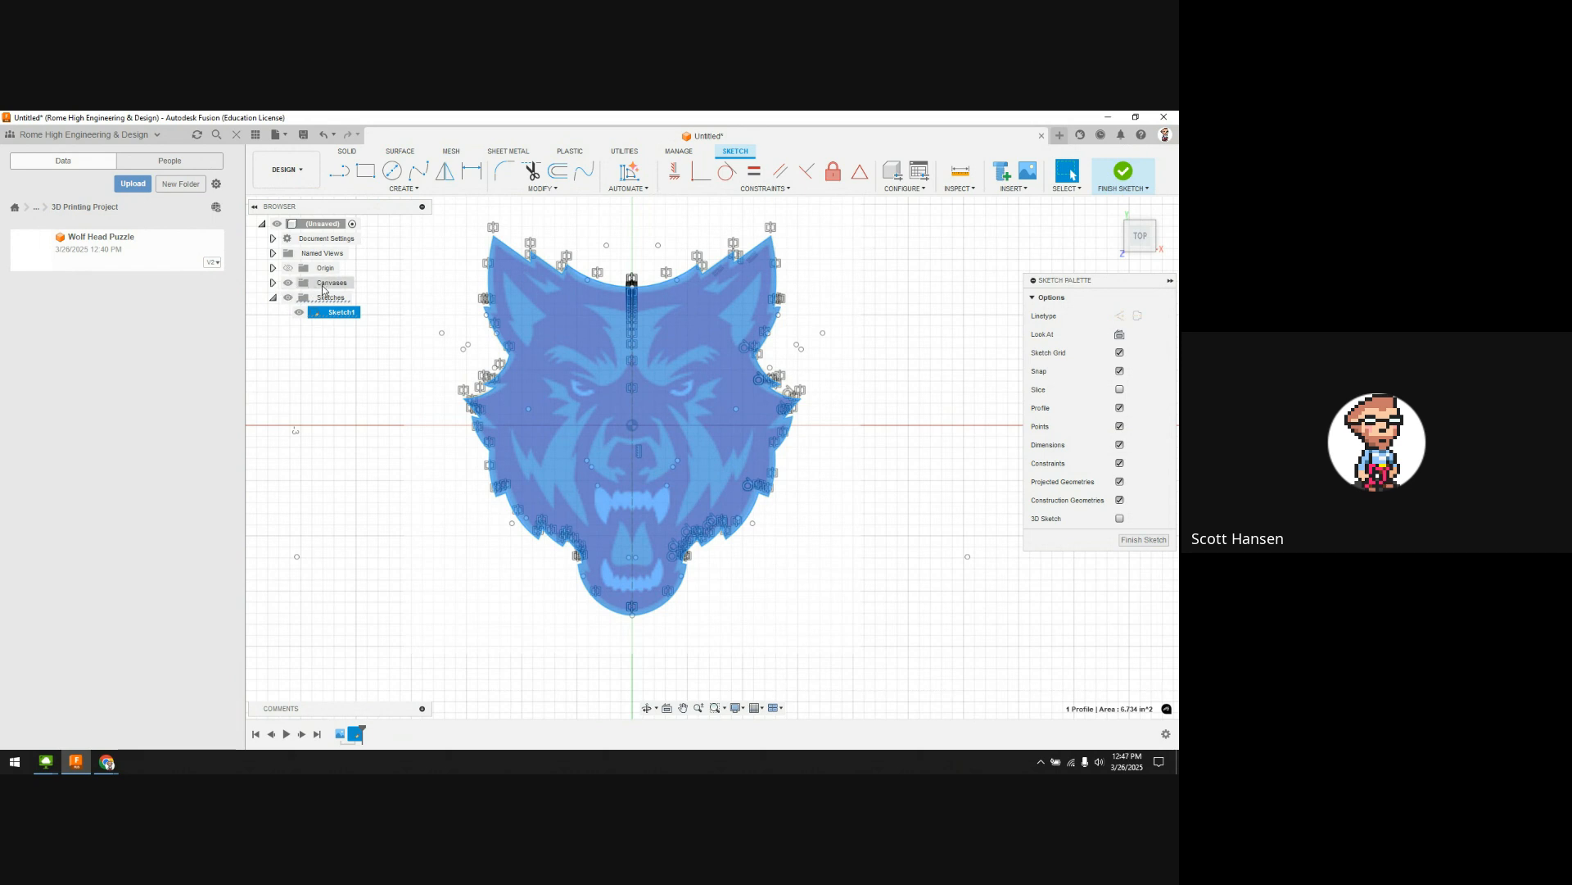
{"action": "left_click", "coordinate": [274, 283]}
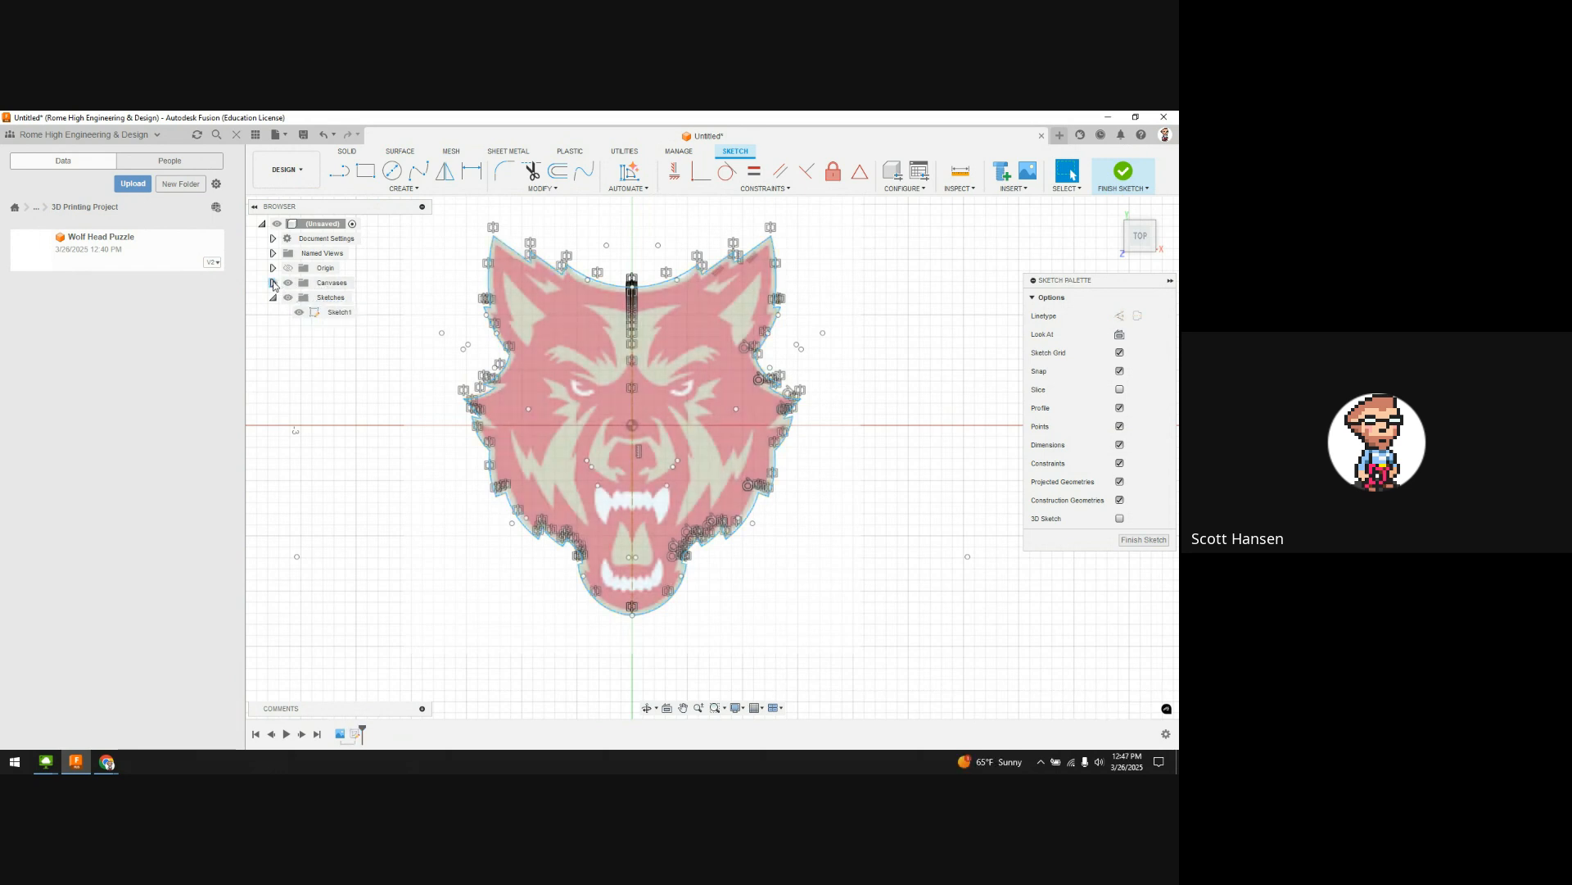
{"action": "left_click", "coordinate": [274, 282]}
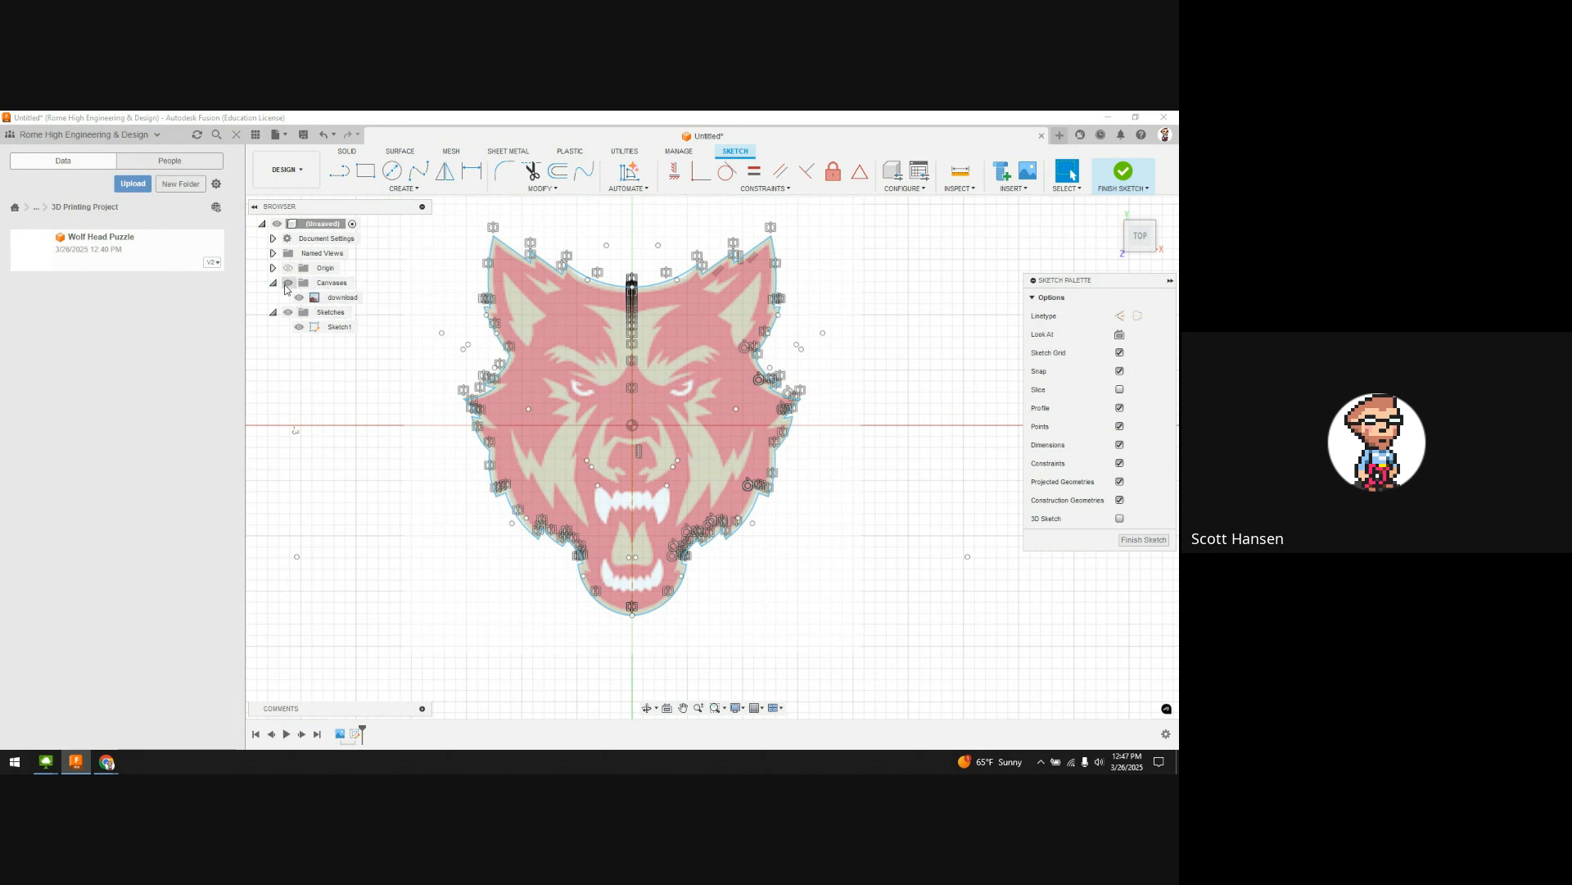
{"action": "left_click", "coordinate": [288, 284]}
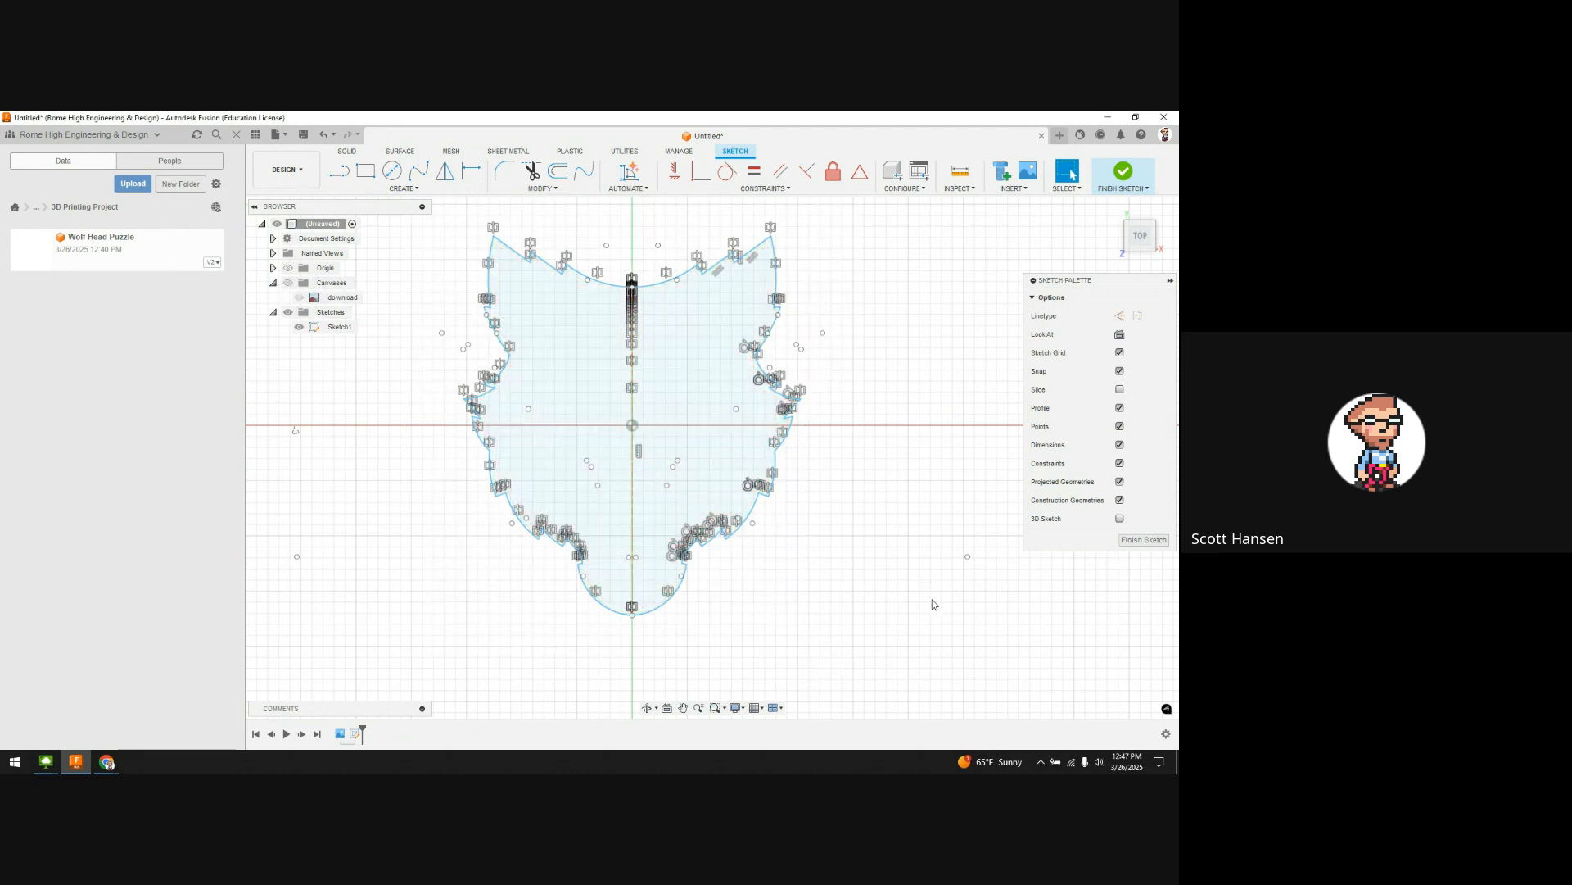
{"action": "scroll", "coordinate": [935, 605], "scroll_direction": "down", "scroll_amount": 3}
{"action": "scroll", "coordinate": [934, 604], "scroll_direction": "up", "scroll_amount": 2}
Step: Finish the outline sketch and start an Extrude on the wolf-head profile
{"action": "left_click", "coordinate": [734, 455]}
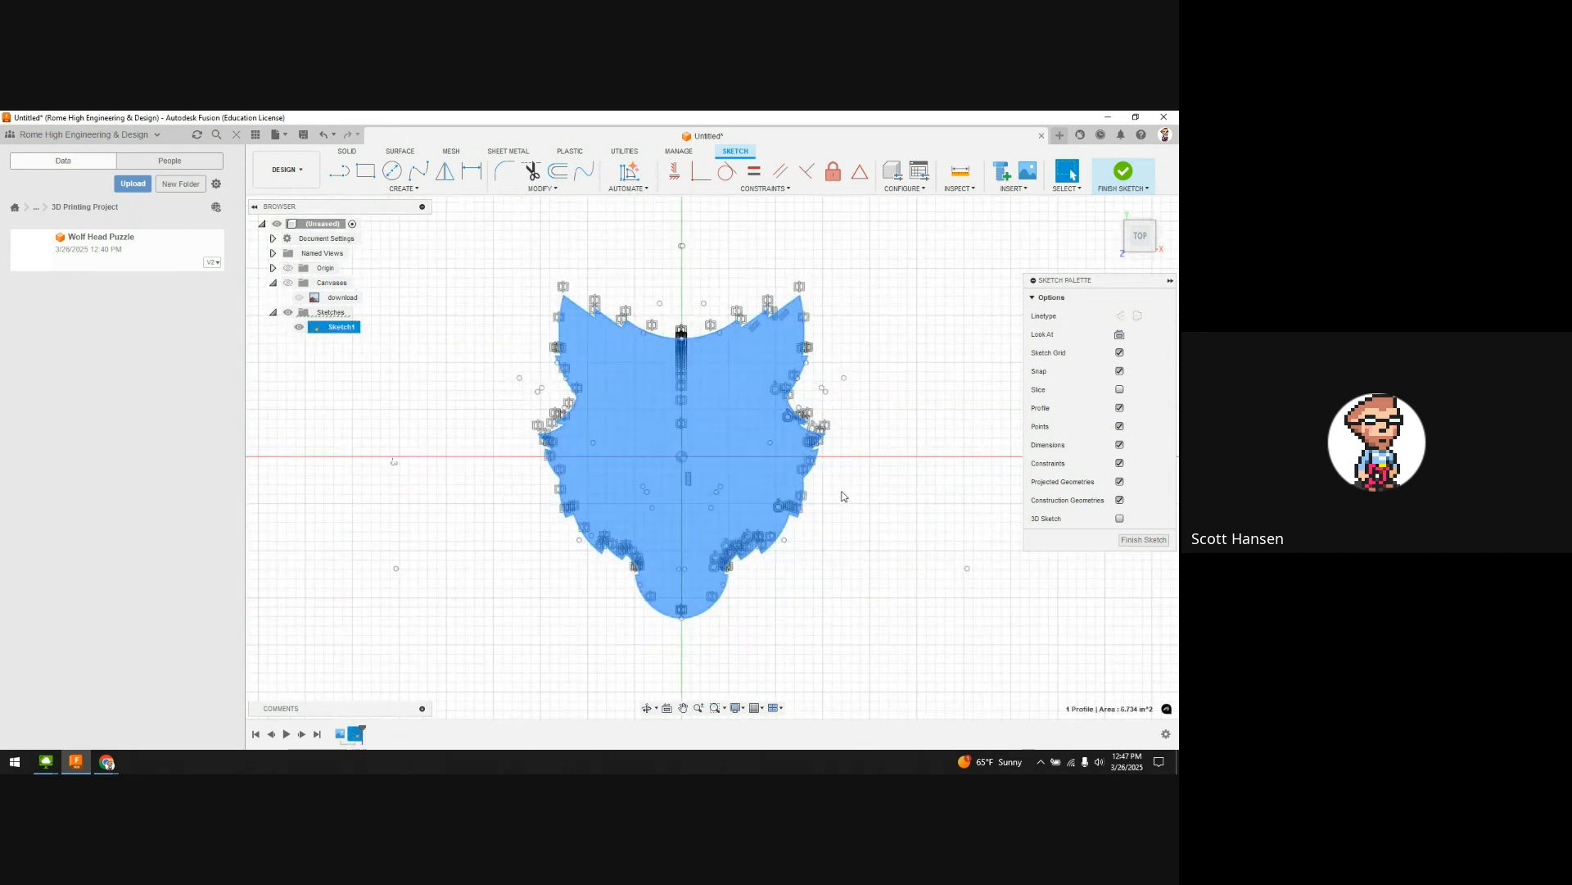
{"action": "mouse_move", "coordinate": [843, 495]}
{"action": "middle_mouse_down", "text": "shift"}
{"action": "mouse_move", "coordinate": [891, 491]}
{"action": "mouse_move", "coordinate": [905, 453]}
{"action": "middle_mouse_up", "text": "shift"}
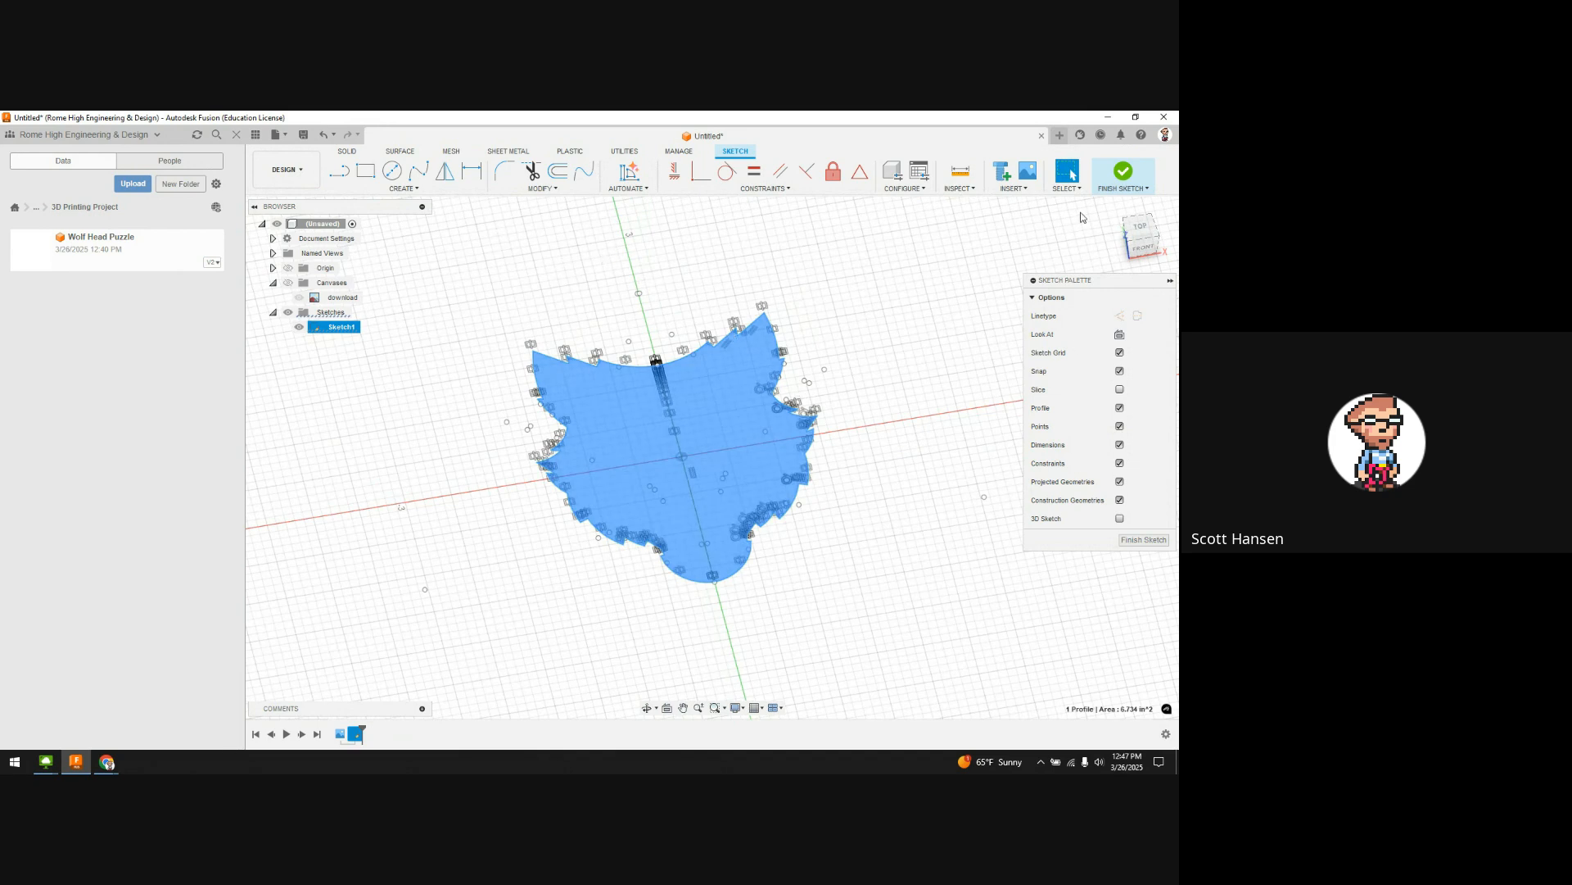
{"action": "left_click", "coordinate": [1123, 172]}
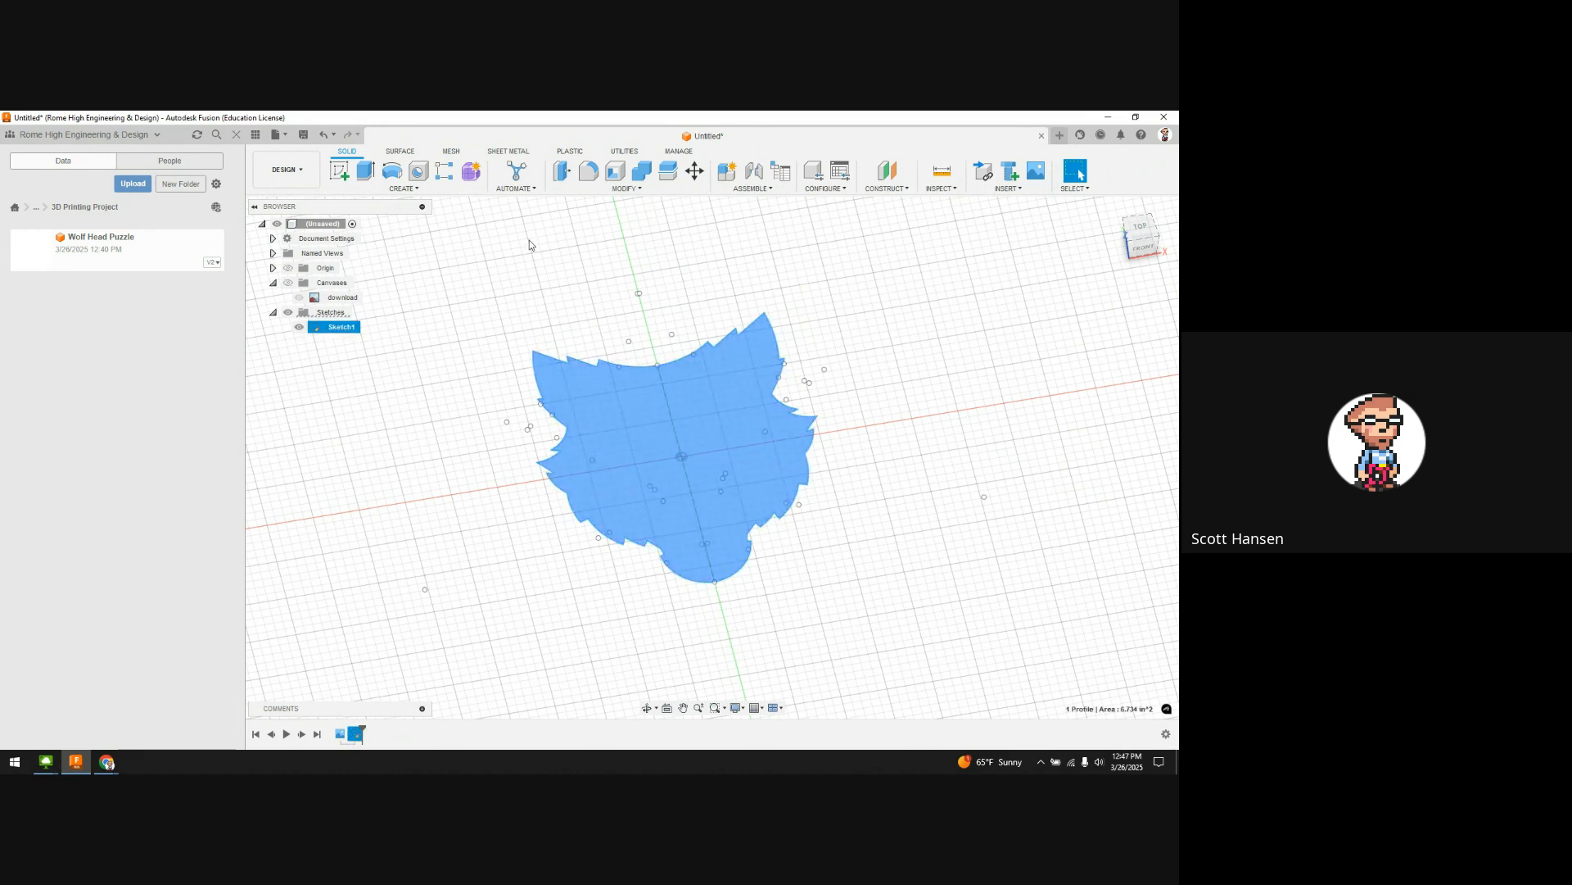
{"action": "left_click", "coordinate": [366, 170]}
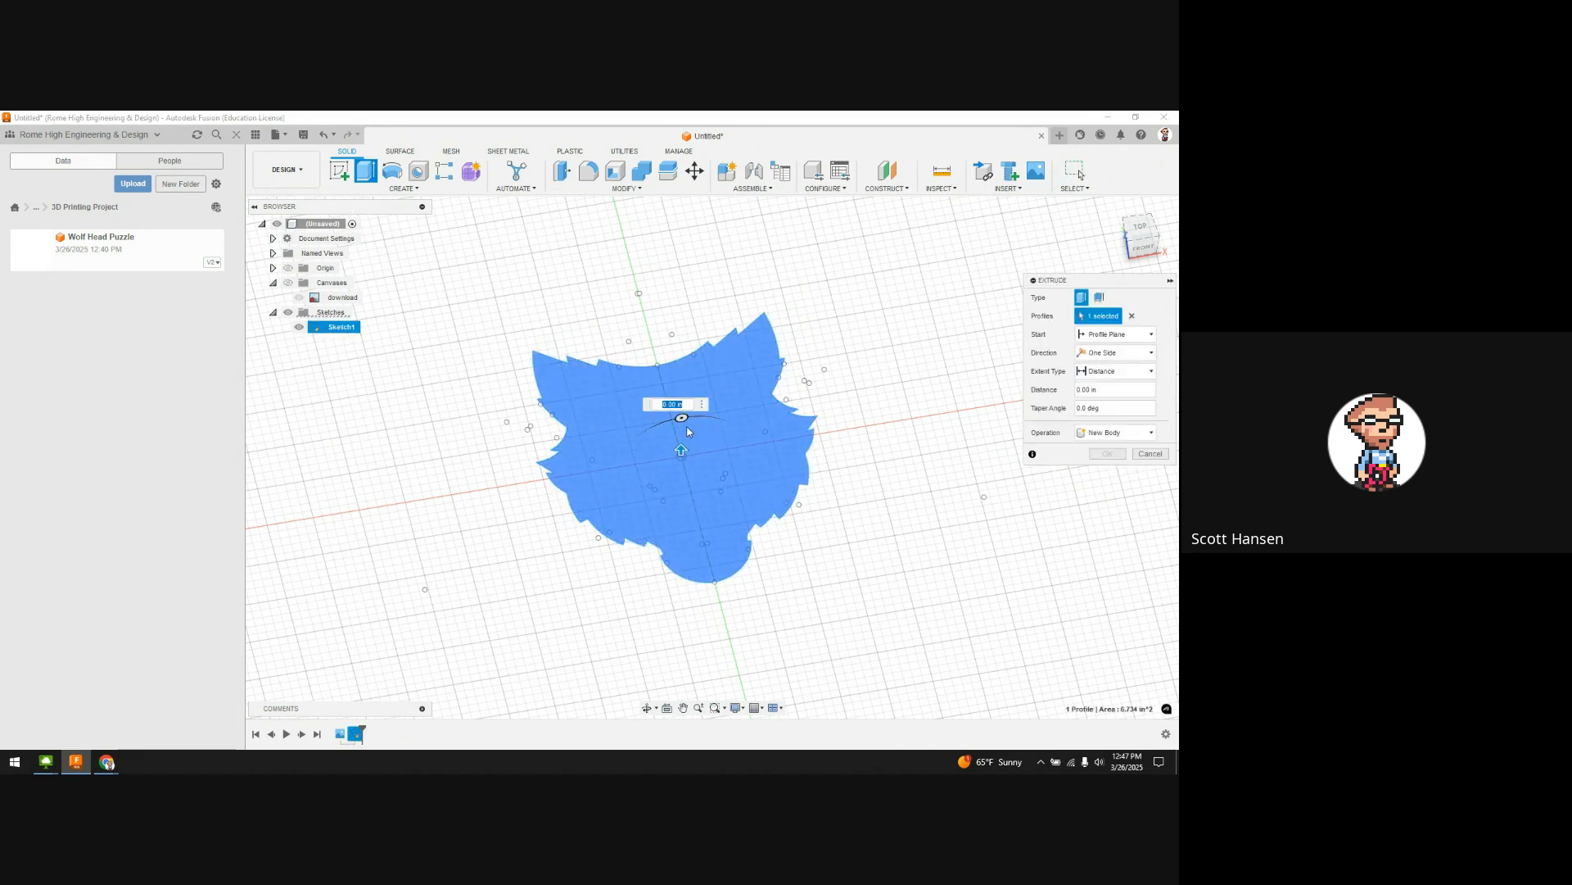
Step: Extrude the wolf-head profile 0.25 in into a solid body, then orbit back near top-down
{"action": "left_click_drag", "start_coordinate": [683, 450], "coordinate": [685, 434]}
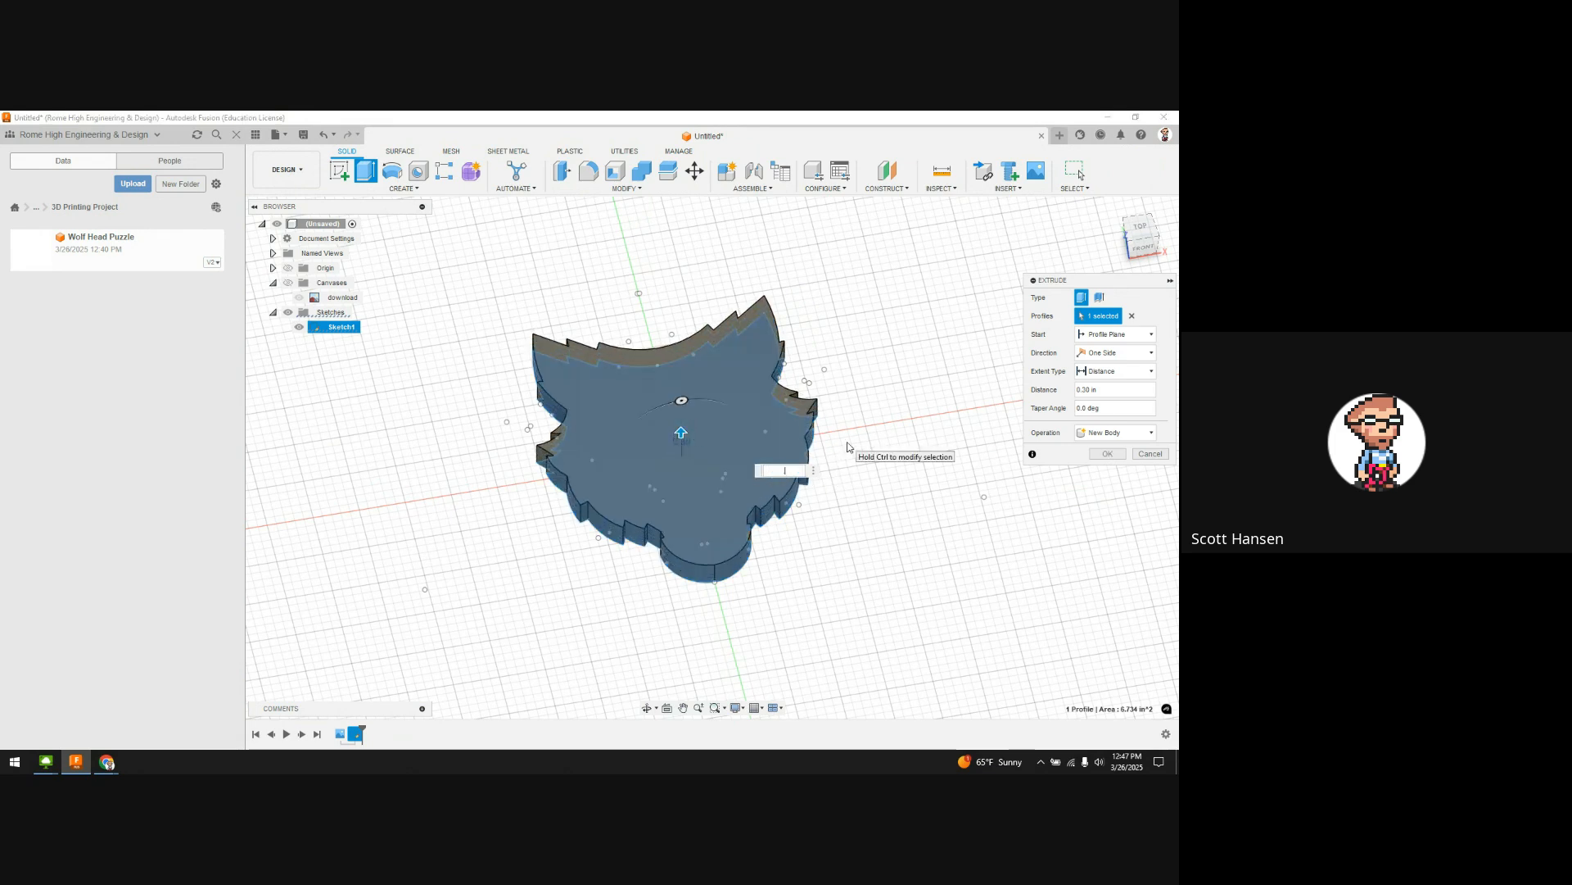
{"action": "type", "text": ".25"}
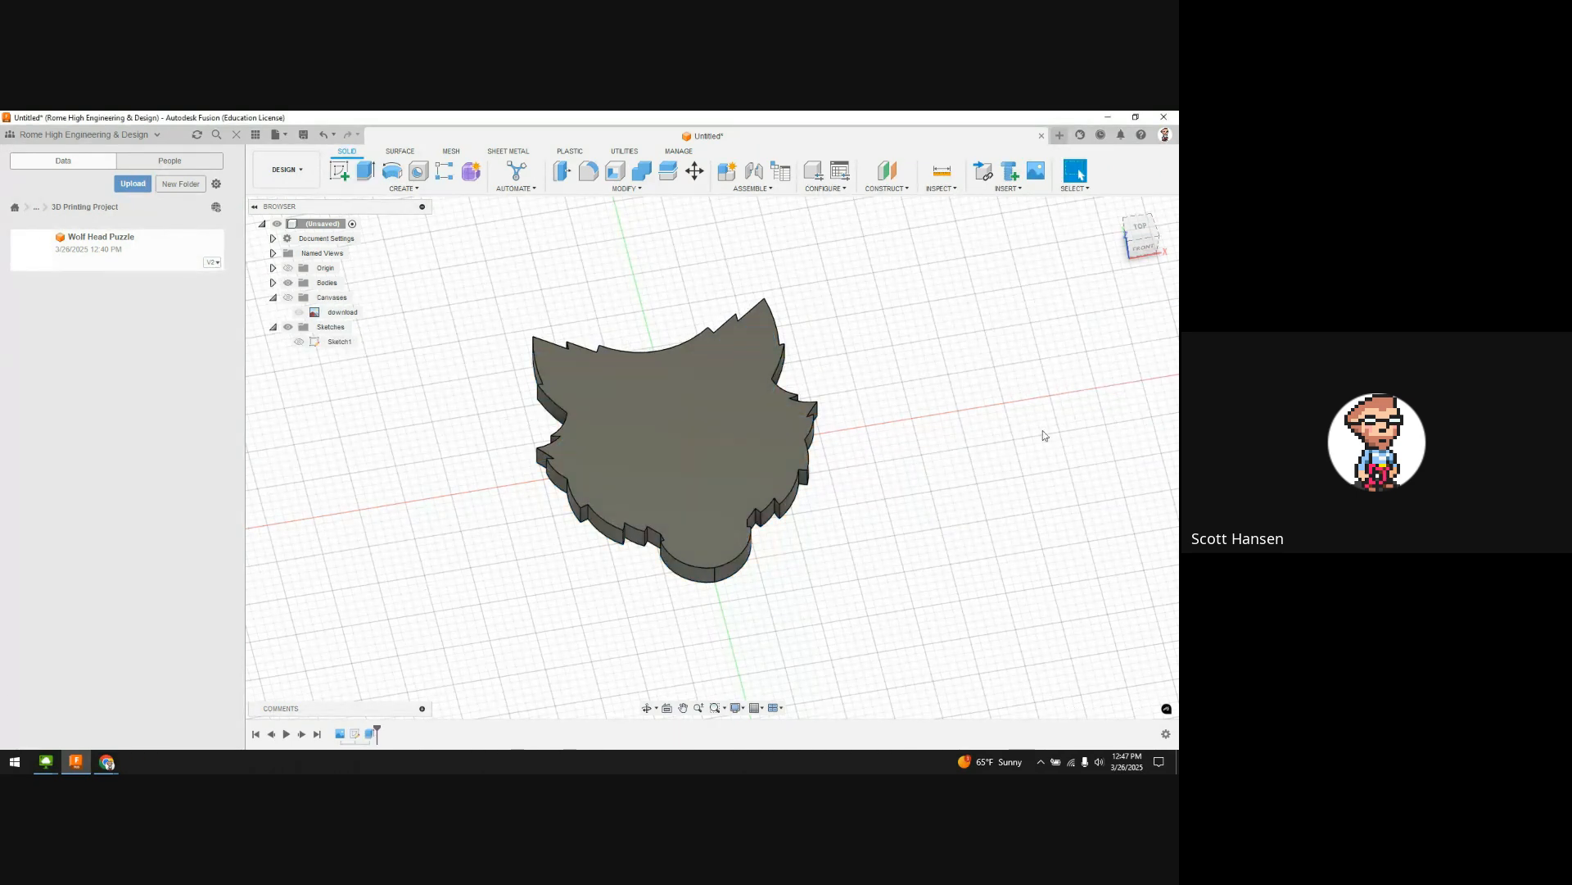
{"action": "left_click", "coordinate": [1107, 454]}
{"action": "middle_click_drag", "start_coordinate": [963, 419], "coordinate": [934, 467], "text": "shift"}
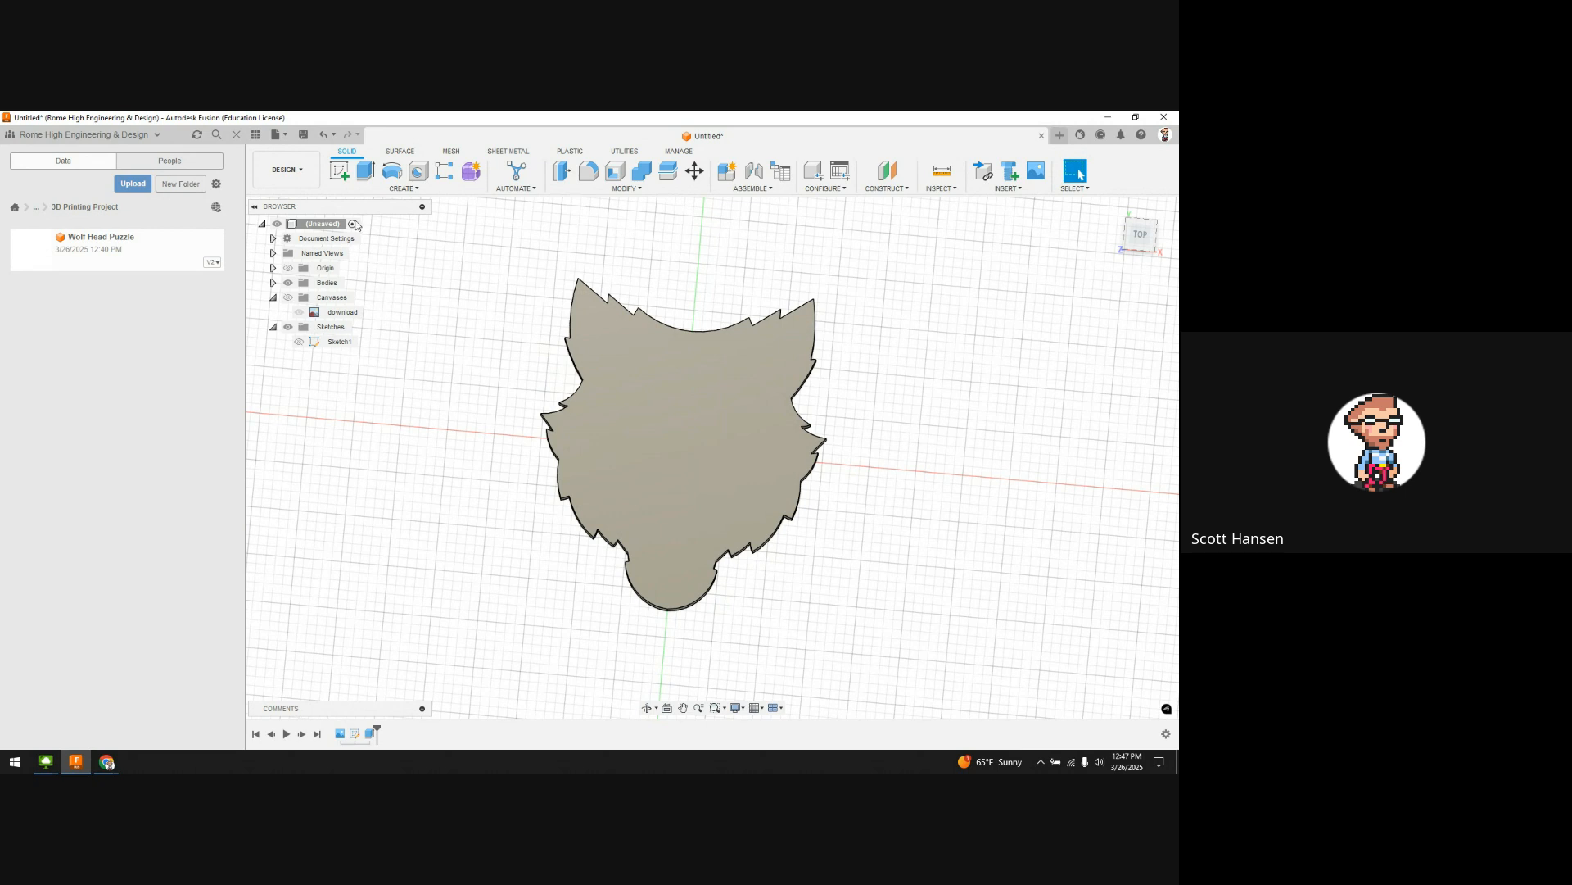
Step: Start Sketch2 on the wolf's top face and draw a line across the head
{"action": "left_click", "coordinate": [338, 175]}
{"action": "left_click", "coordinate": [710, 389]}
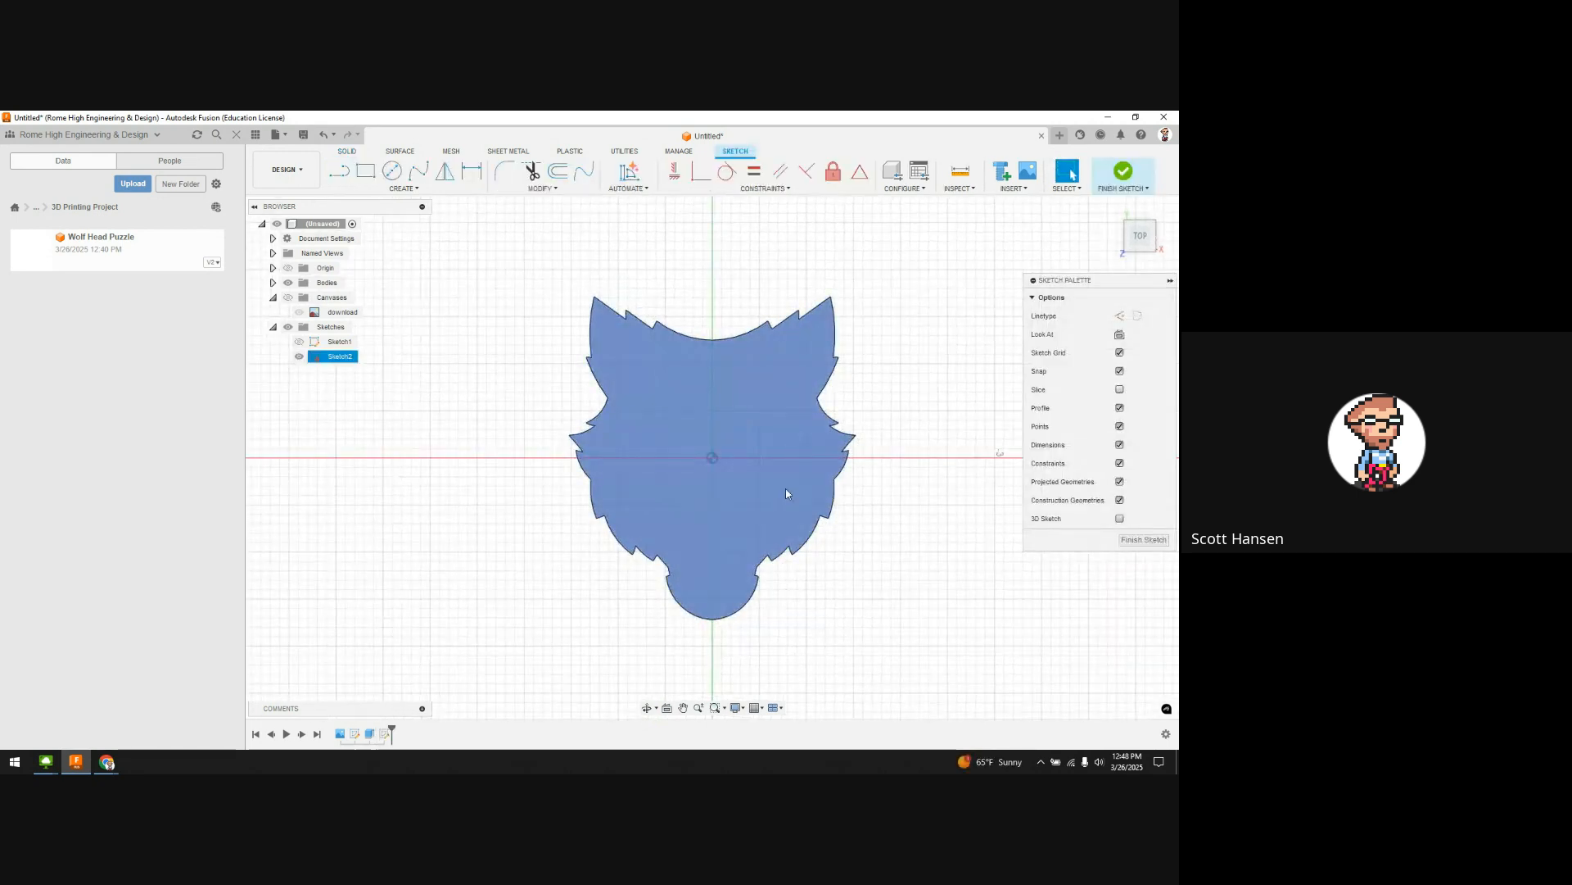
{"action": "left_click", "coordinate": [766, 346]}
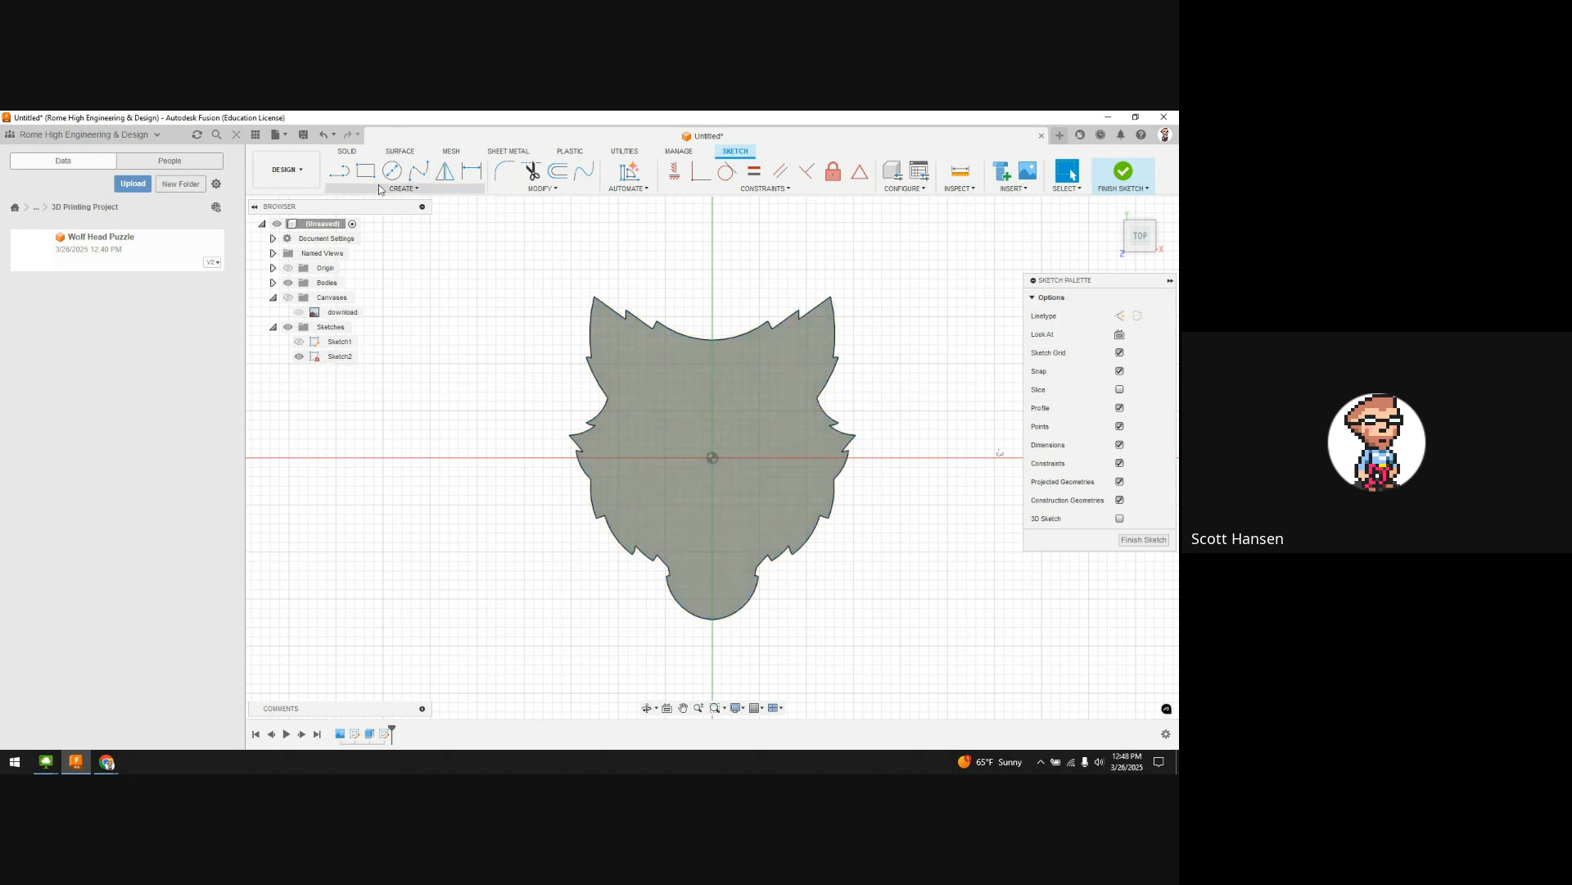
{"action": "left_click", "coordinate": [348, 182]}
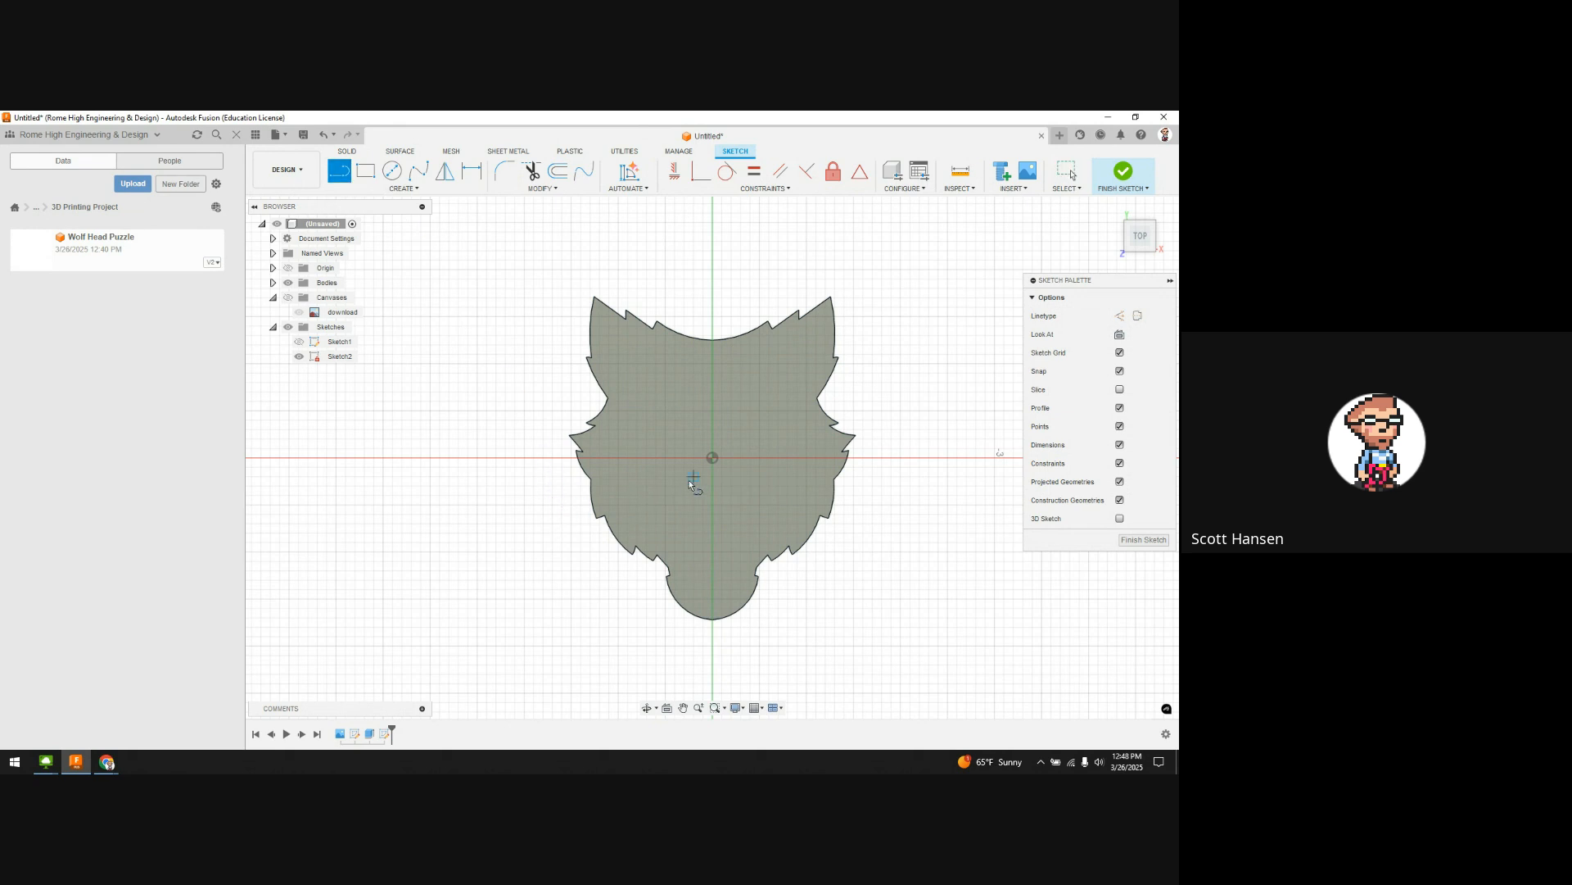
{"action": "left_click", "coordinate": [553, 447]}
{"action": "left_click", "coordinate": [890, 457]}
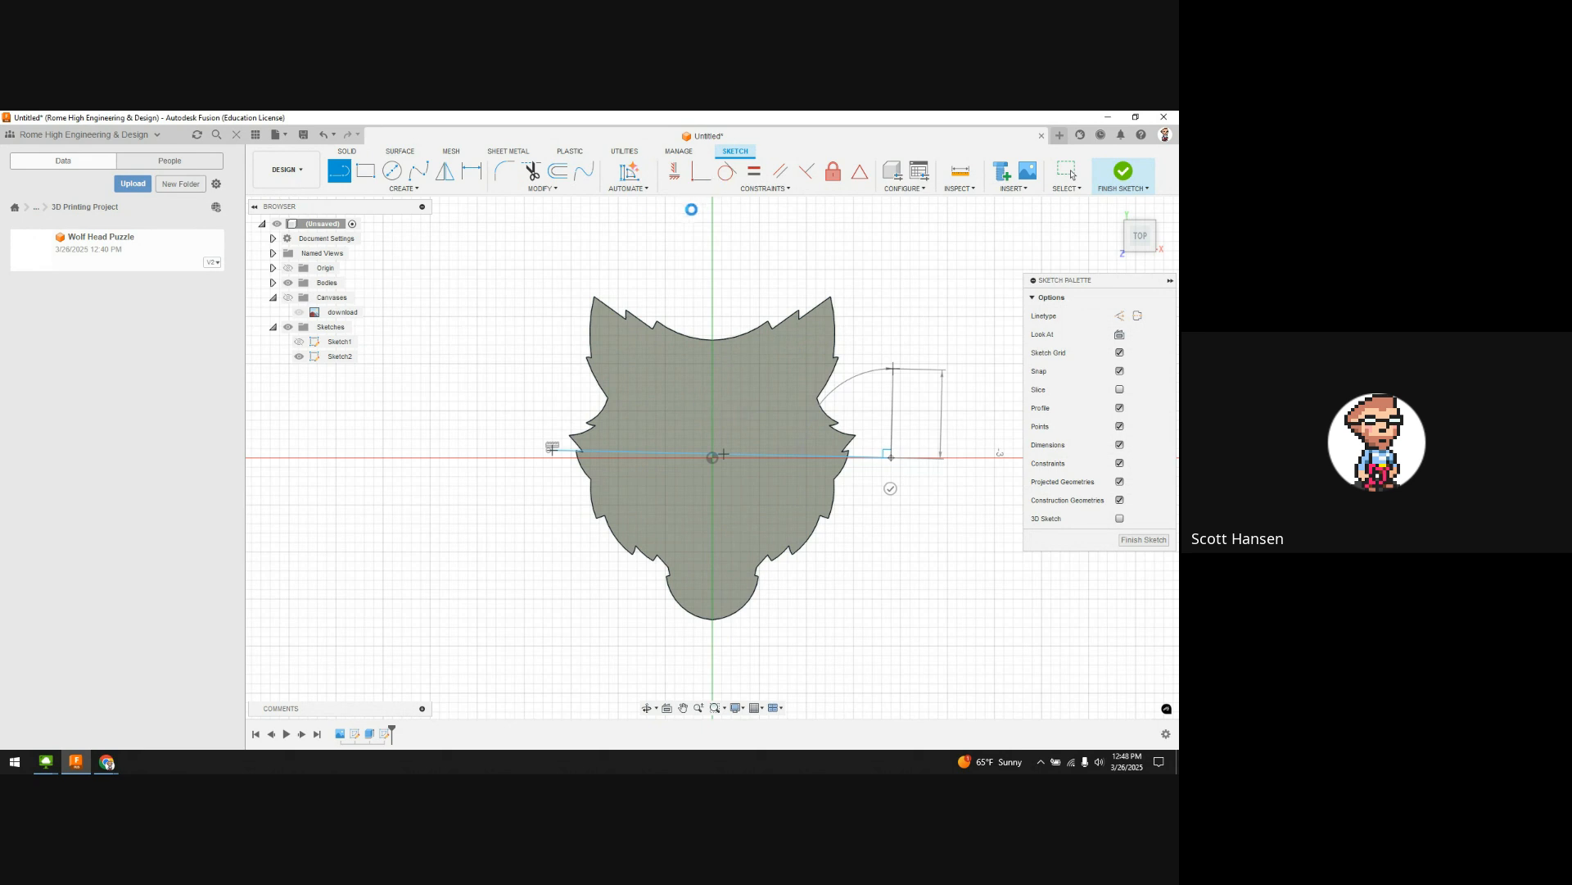
{"action": "key", "text": "Escape"}
Step: Make that line horizontal, add a vertical line from head top to below the chin, and finish
{"action": "left_click", "coordinate": [674, 171]}
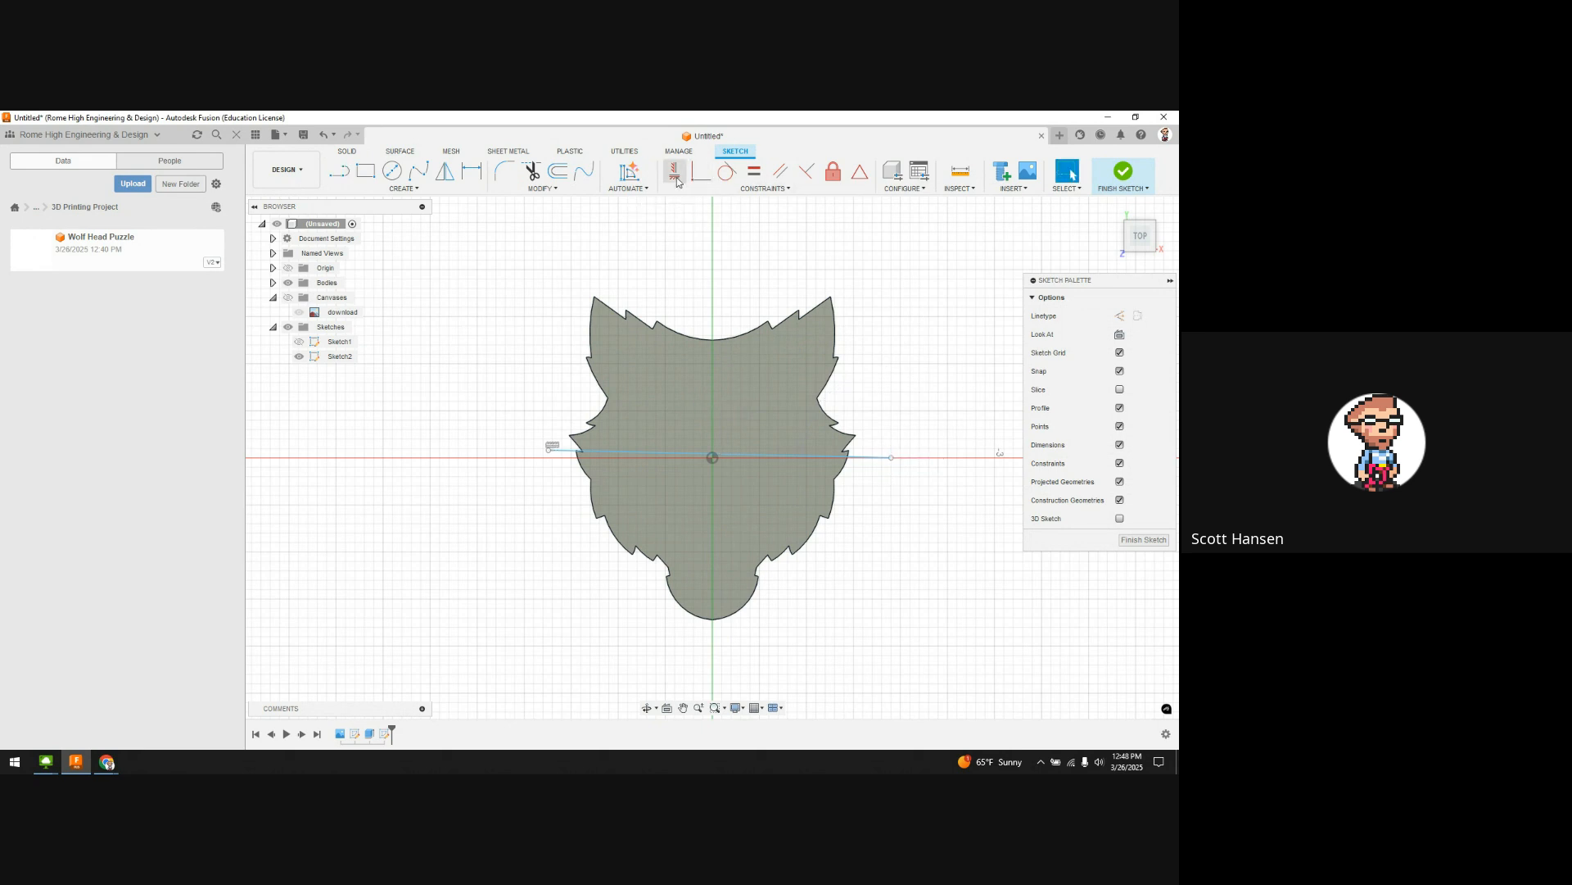
{"action": "left_click", "coordinate": [742, 457]}
{"action": "key", "text": "l"}
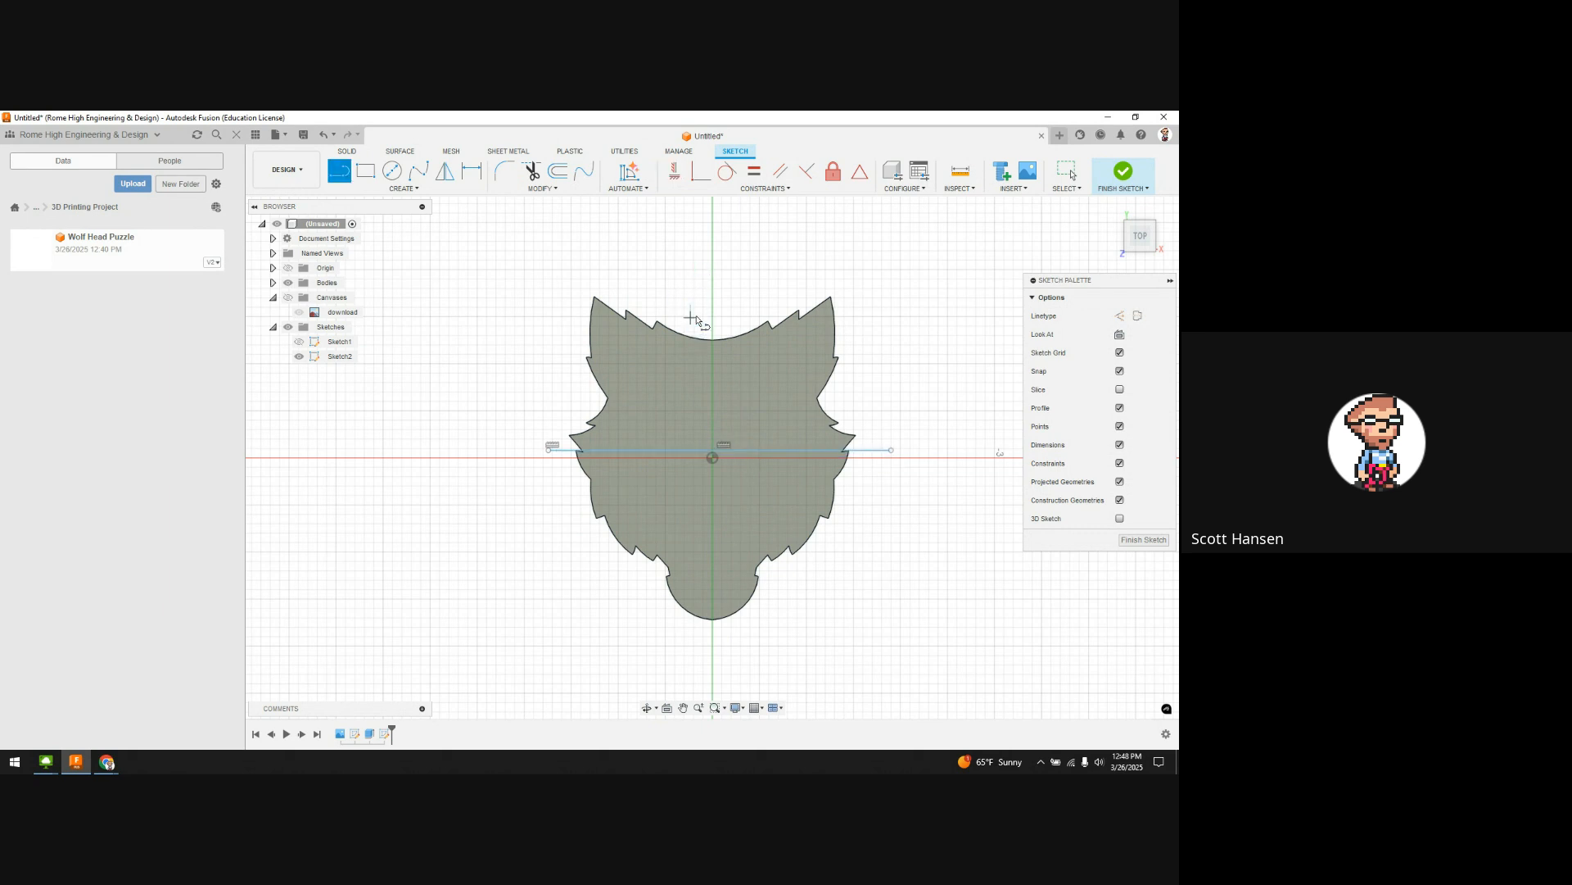
{"action": "left_click", "coordinate": [704, 307]}
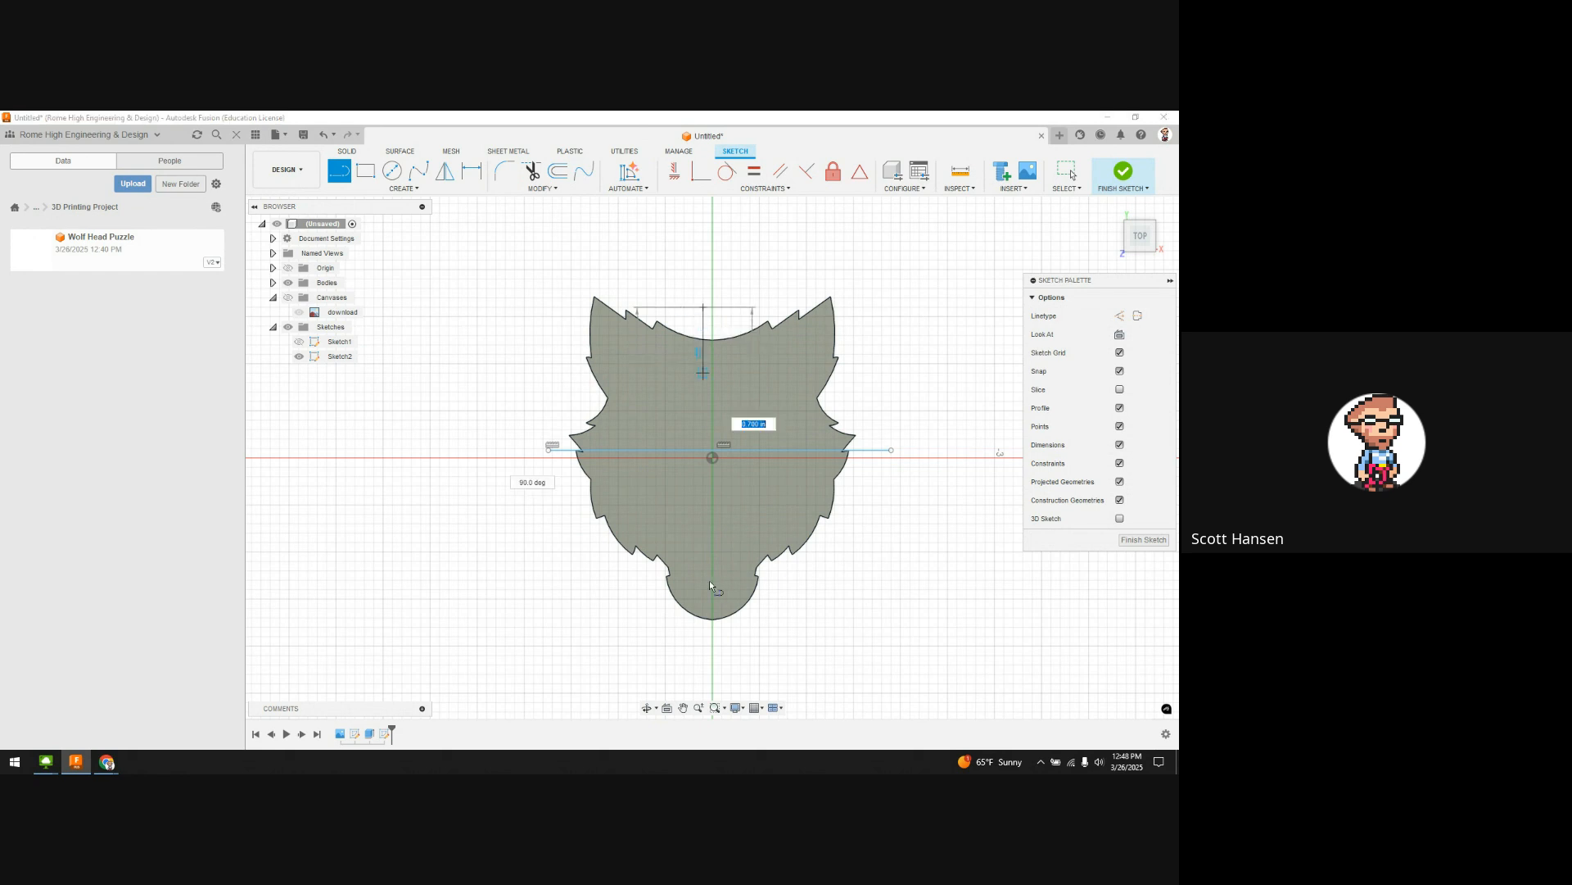
{"action": "left_click", "coordinate": [703, 646]}
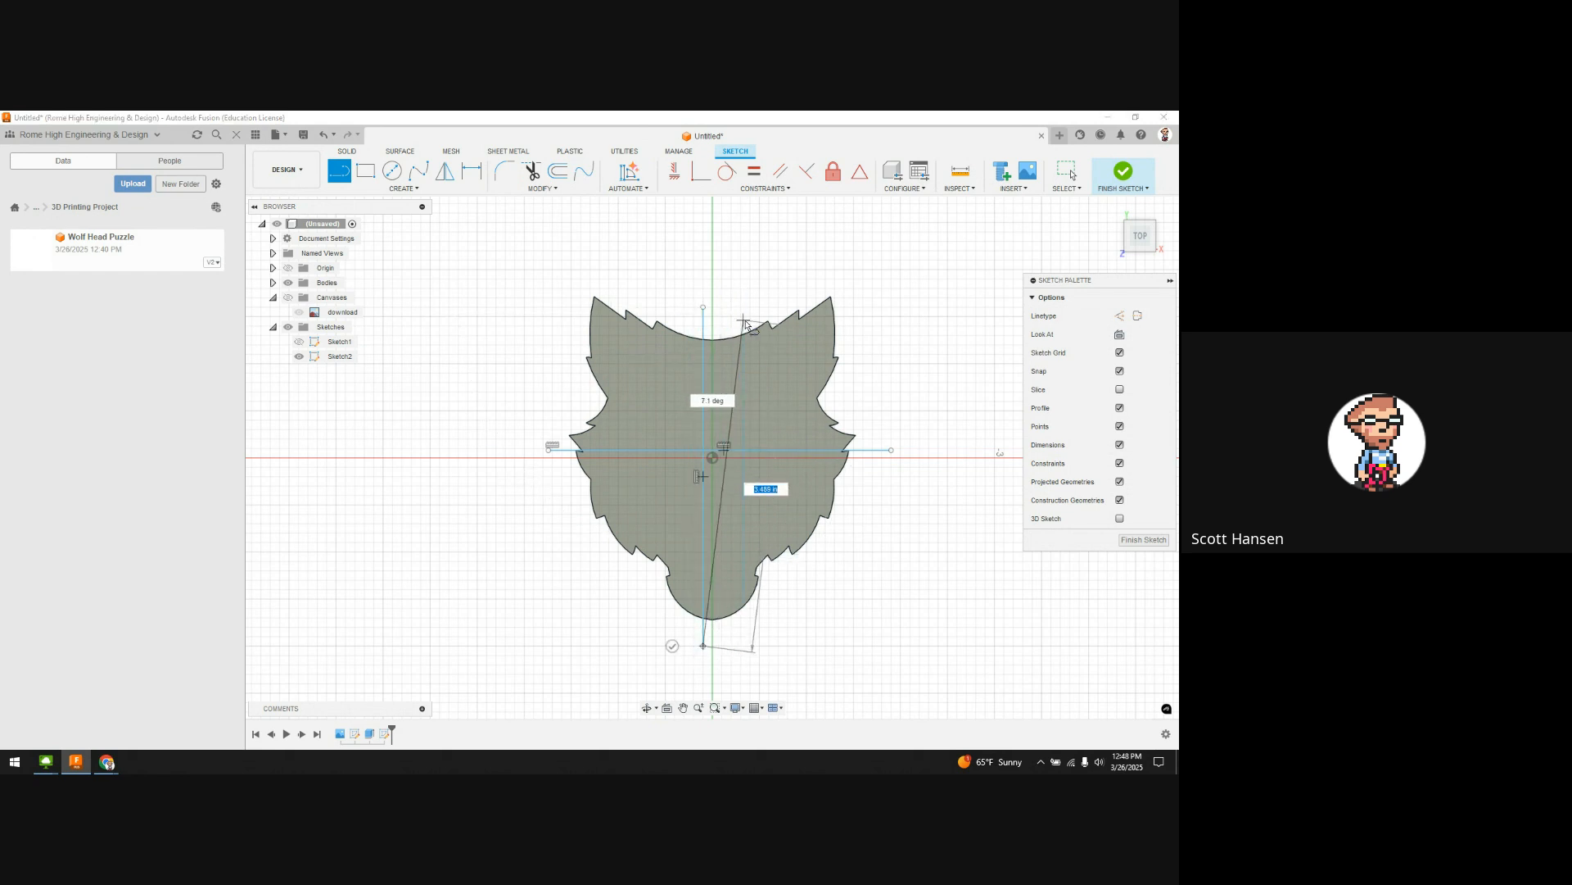
{"action": "key", "text": "Escape"}
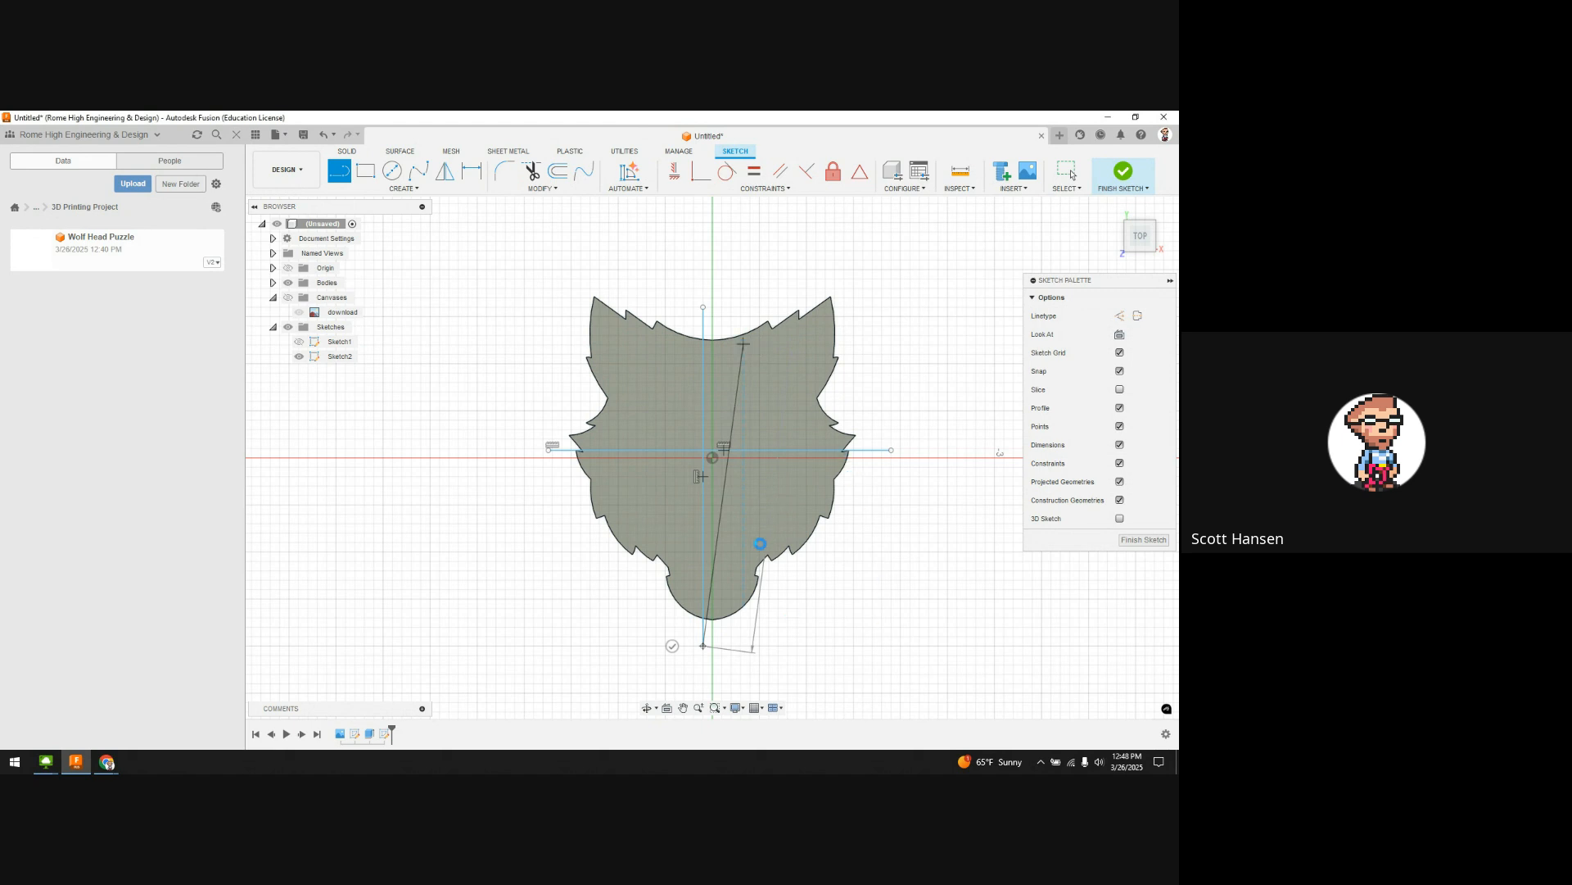
{"action": "left_click", "coordinate": [719, 407]}
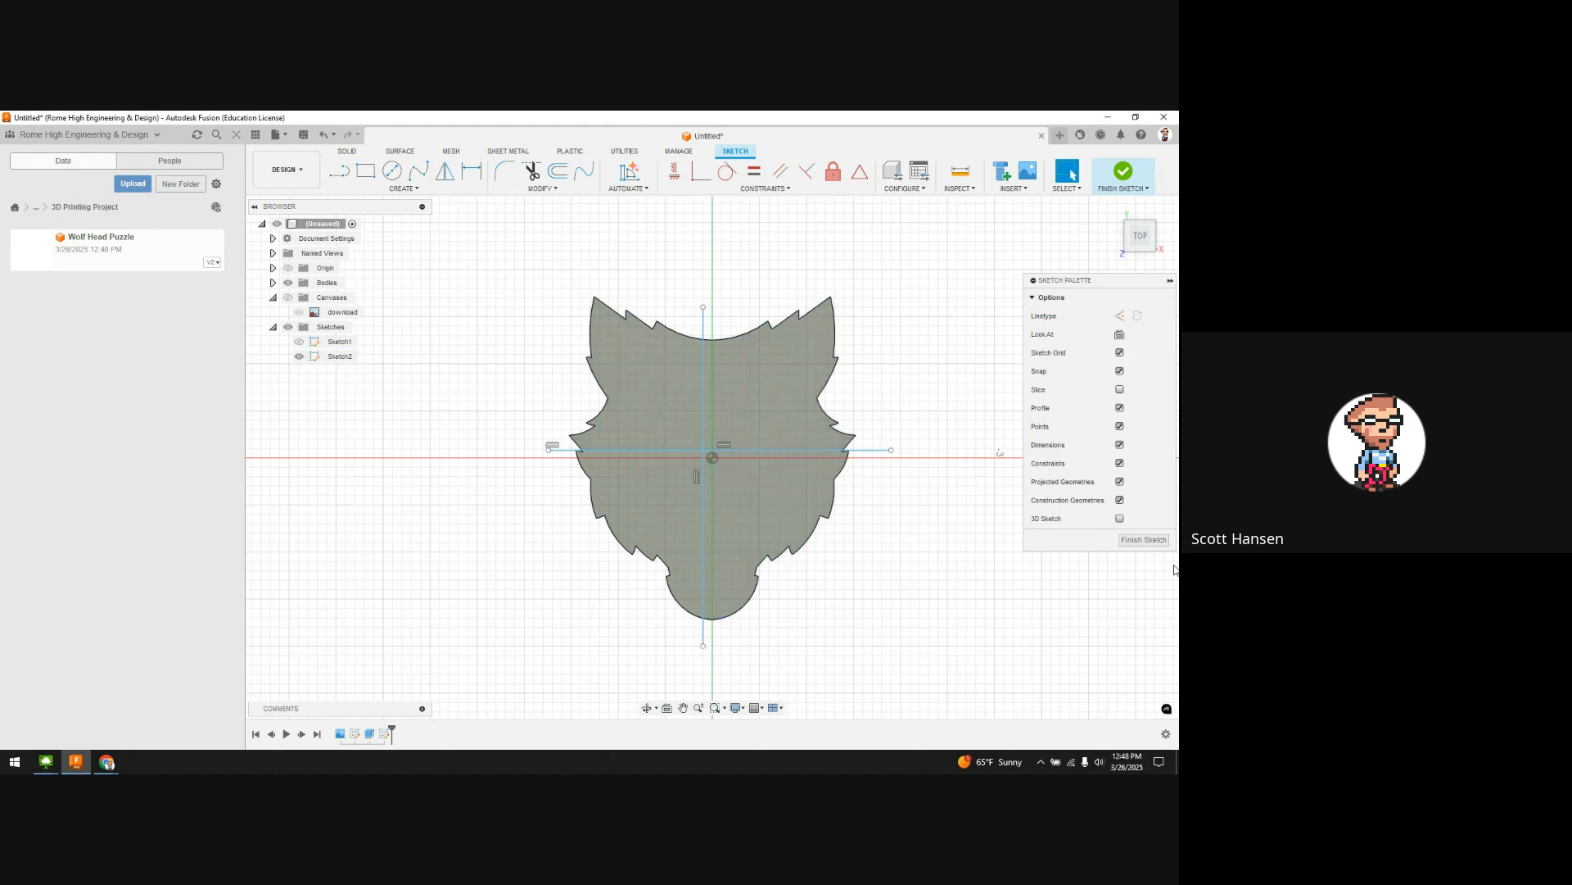
{"action": "left_click", "coordinate": [1144, 540]}
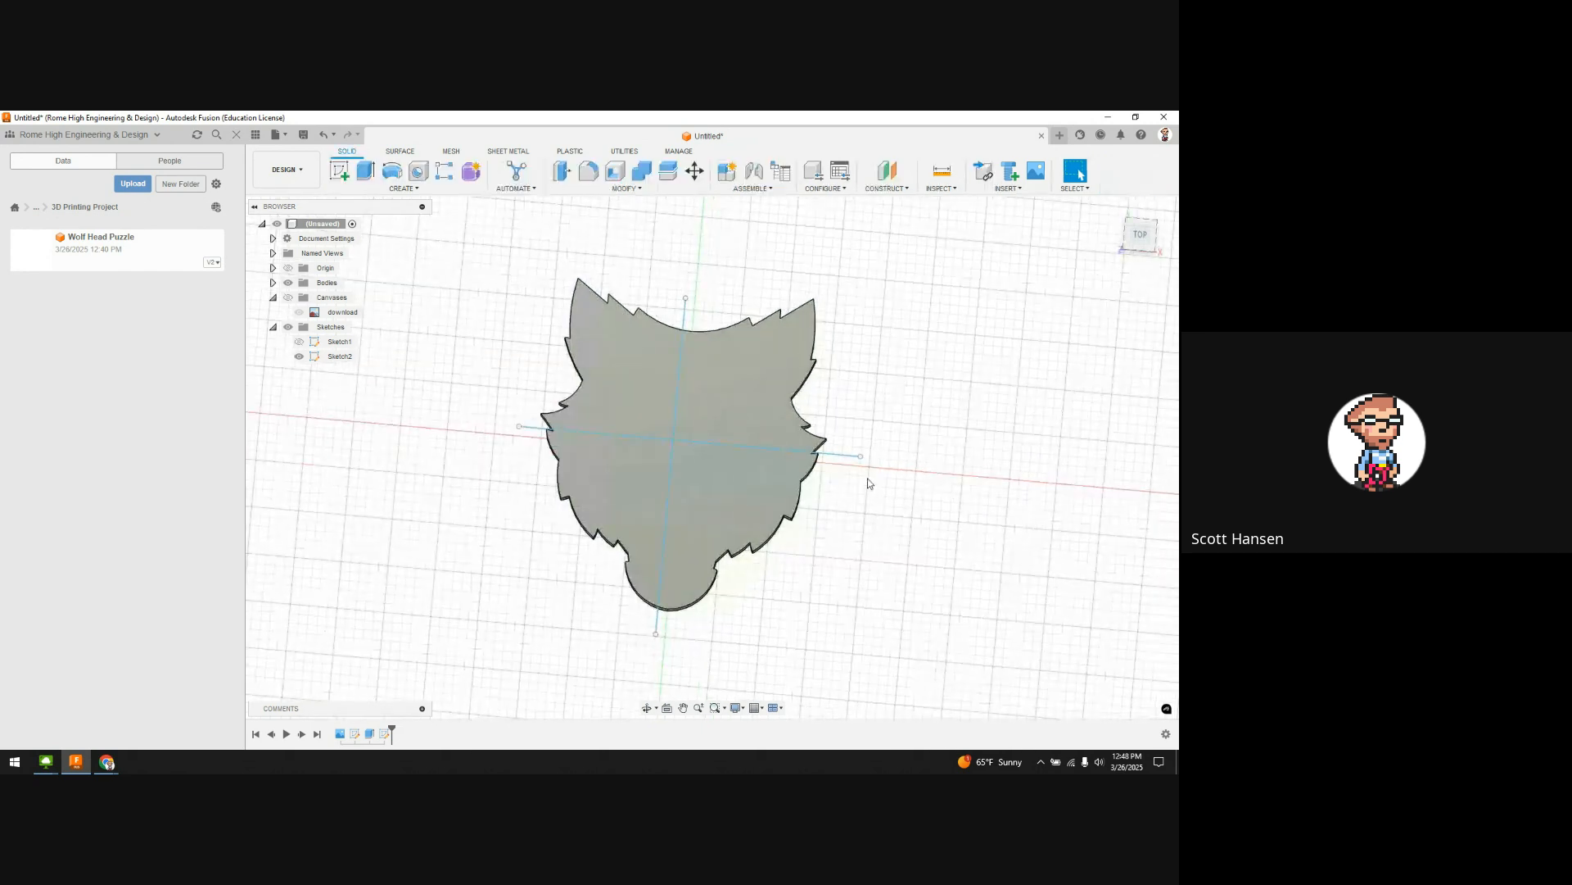
Step: Start Split Body on the wolf body, pick the sketch lines as splitting tools, and uncheck Extend
{"action": "left_click", "coordinate": [670, 172]}
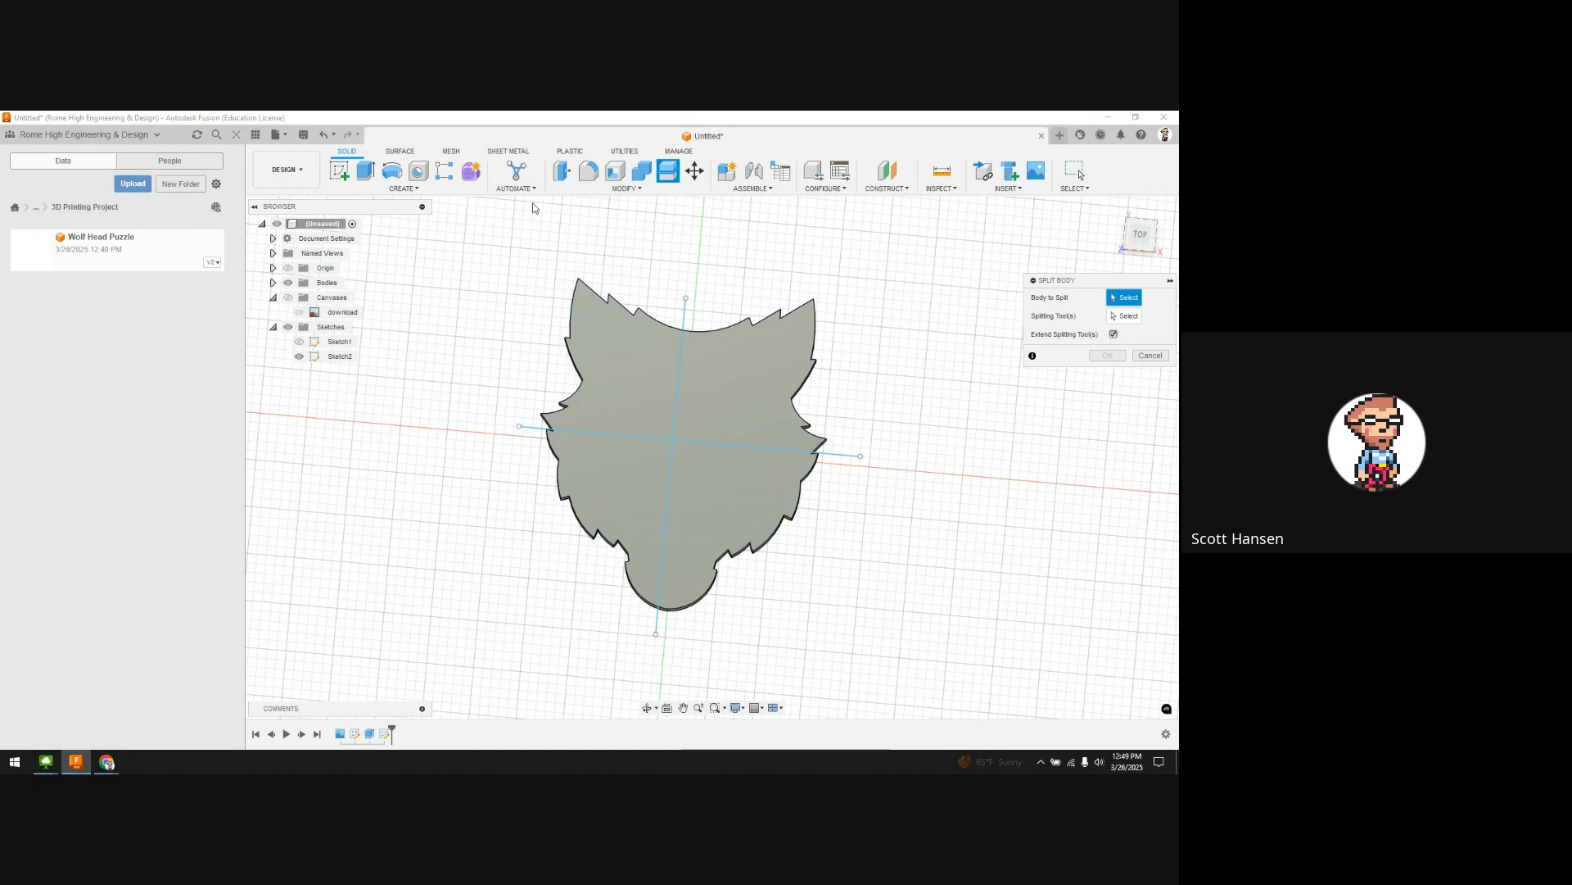
{"action": "left_click", "coordinate": [769, 385]}
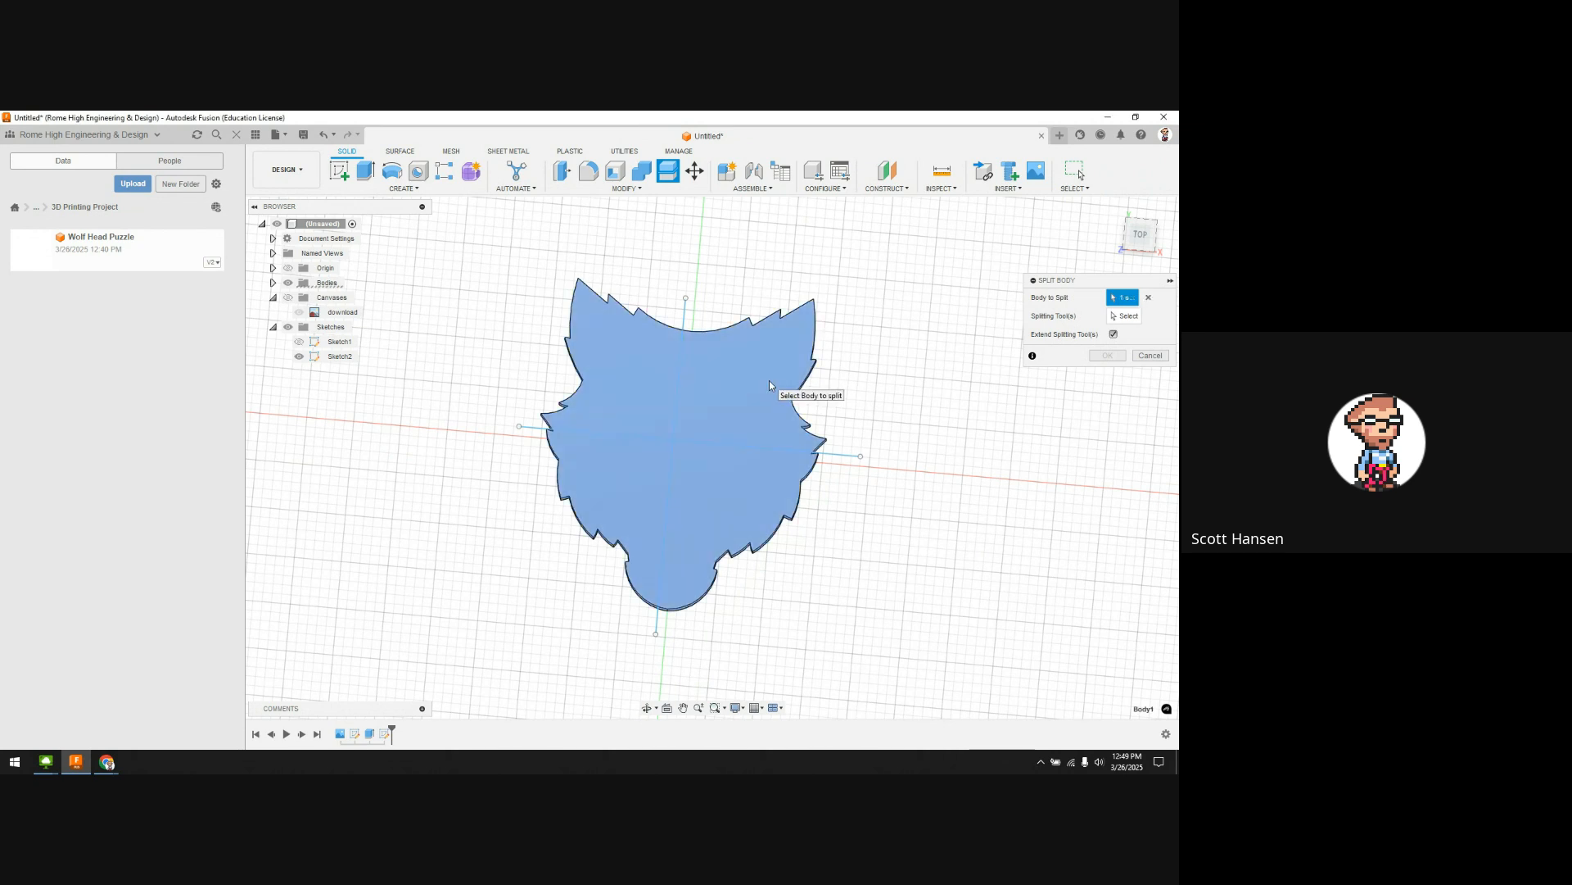
{"action": "left_click", "coordinate": [273, 283]}
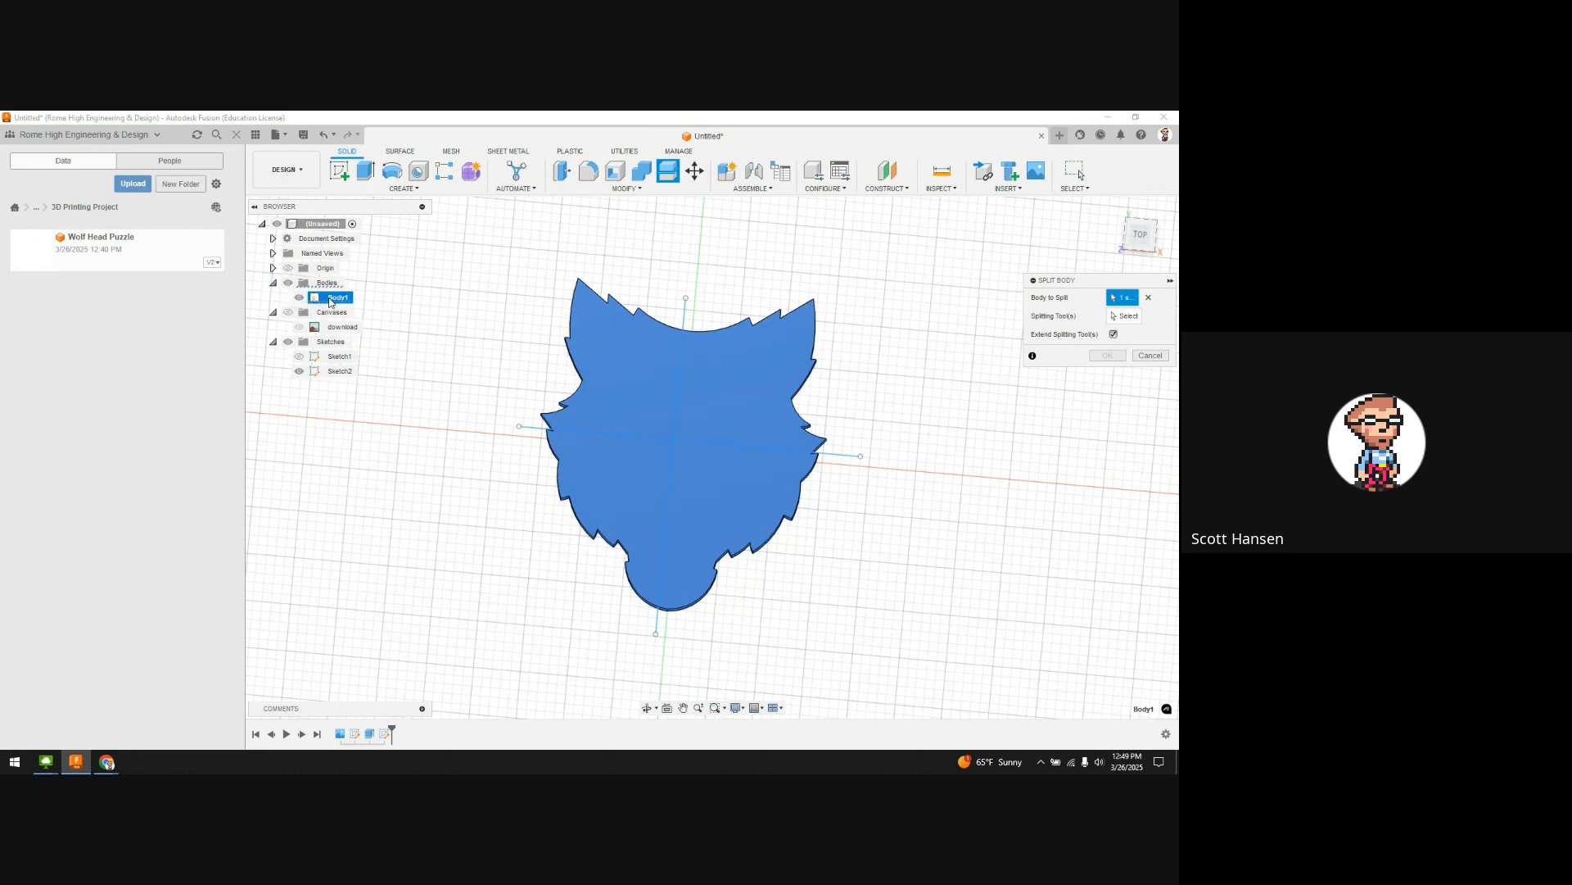
{"action": "left_click", "coordinate": [1122, 316]}
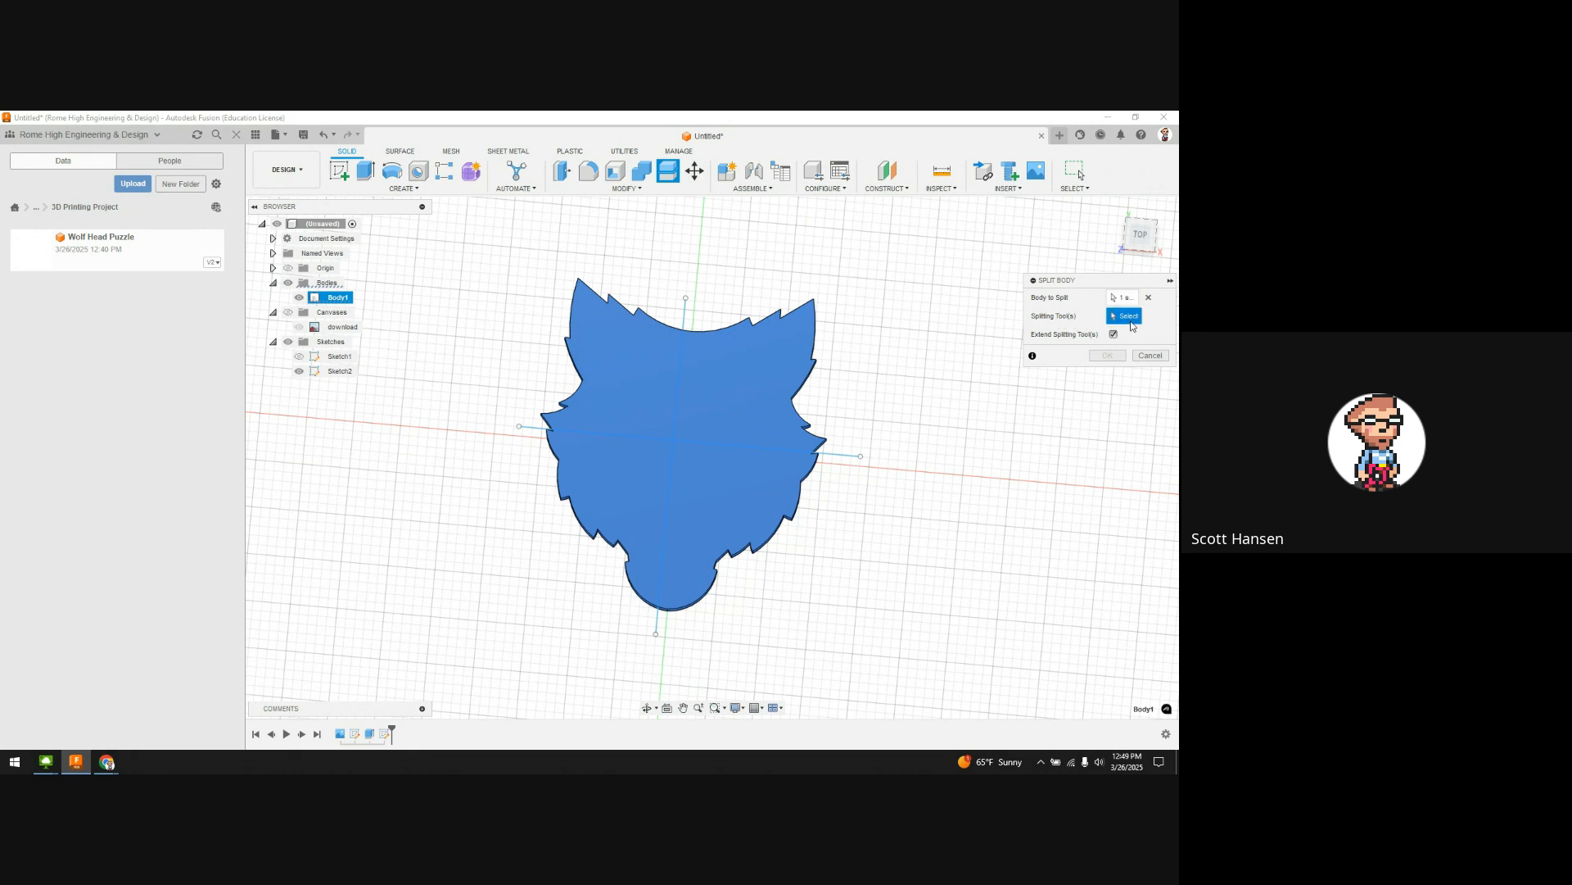
{"action": "left_click", "coordinate": [681, 389]}
{"action": "left_click", "coordinate": [734, 448]}
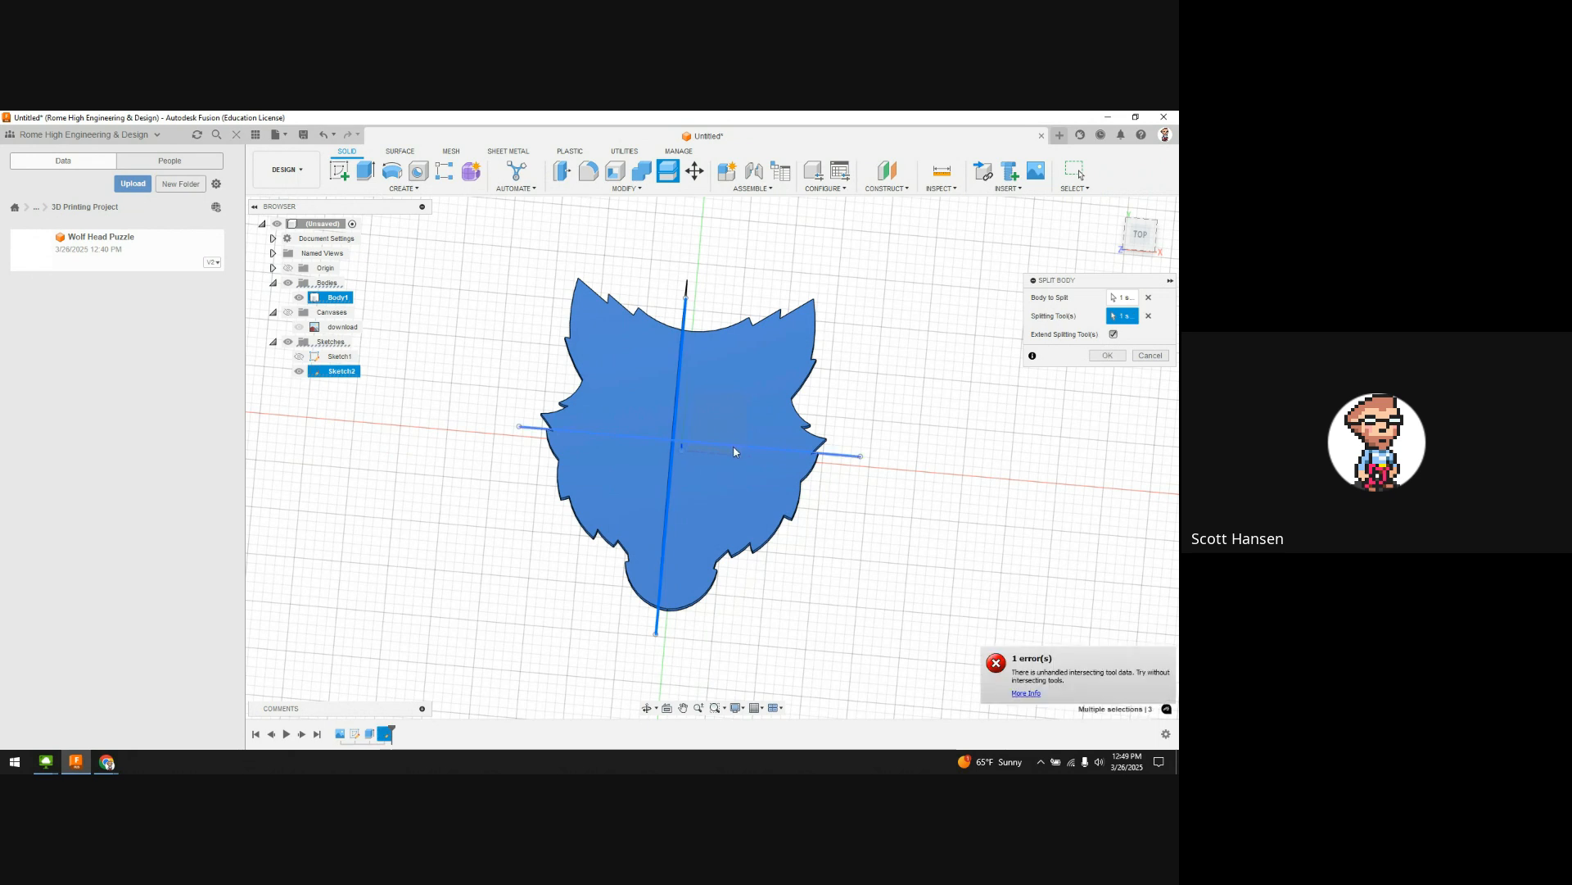
{"action": "left_click", "coordinate": [1113, 335]}
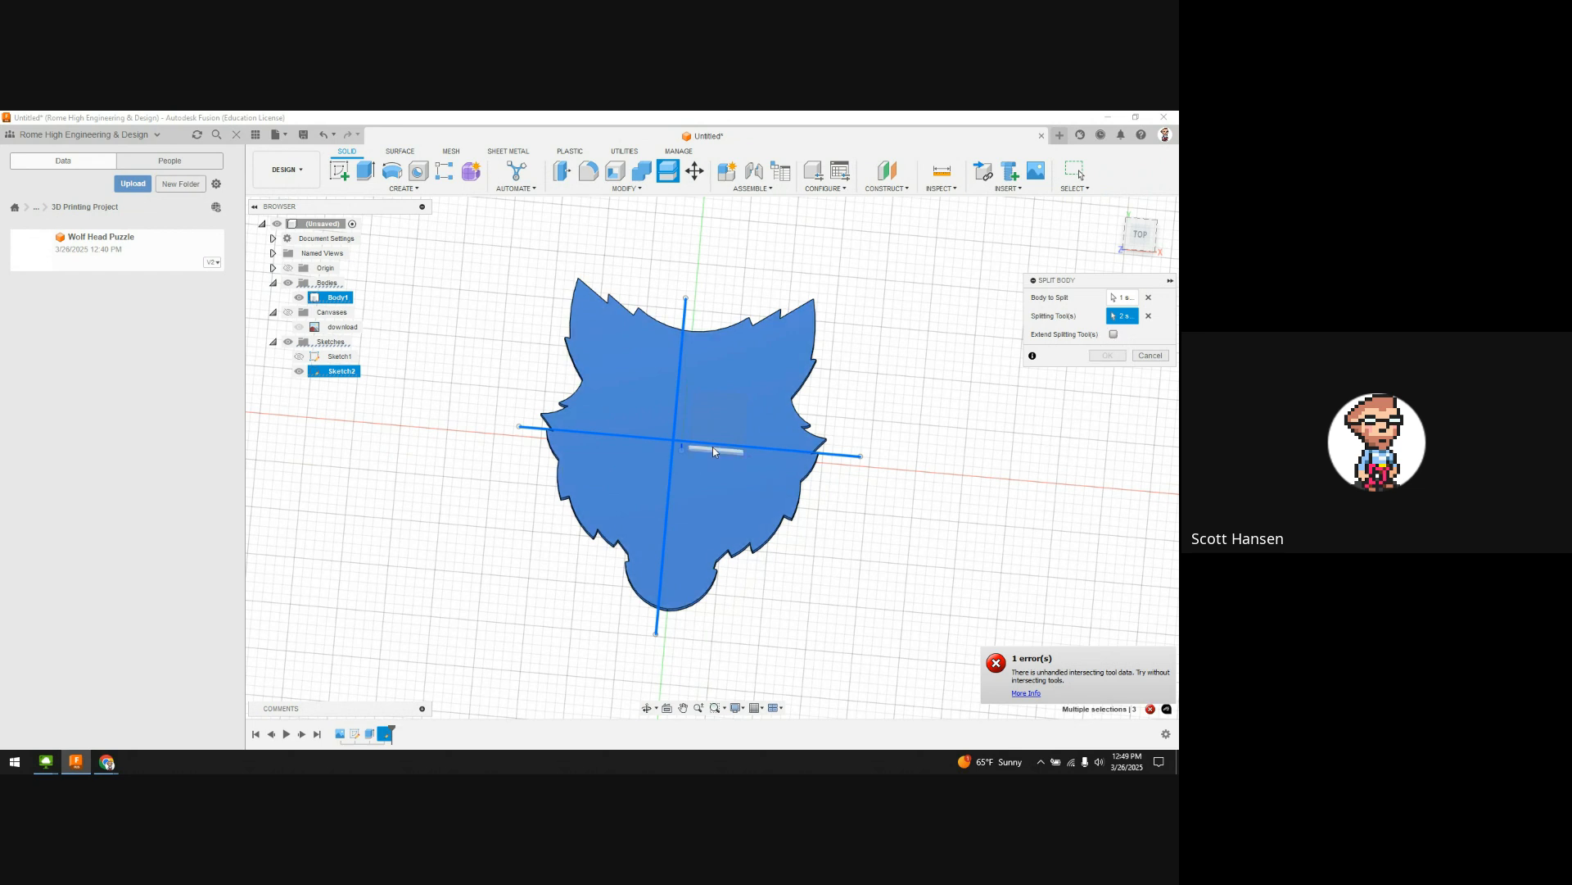
Step: Reset the splitting tools to only the vertical line and split the body into two halves
{"action": "left_click", "coordinate": [1148, 316]}
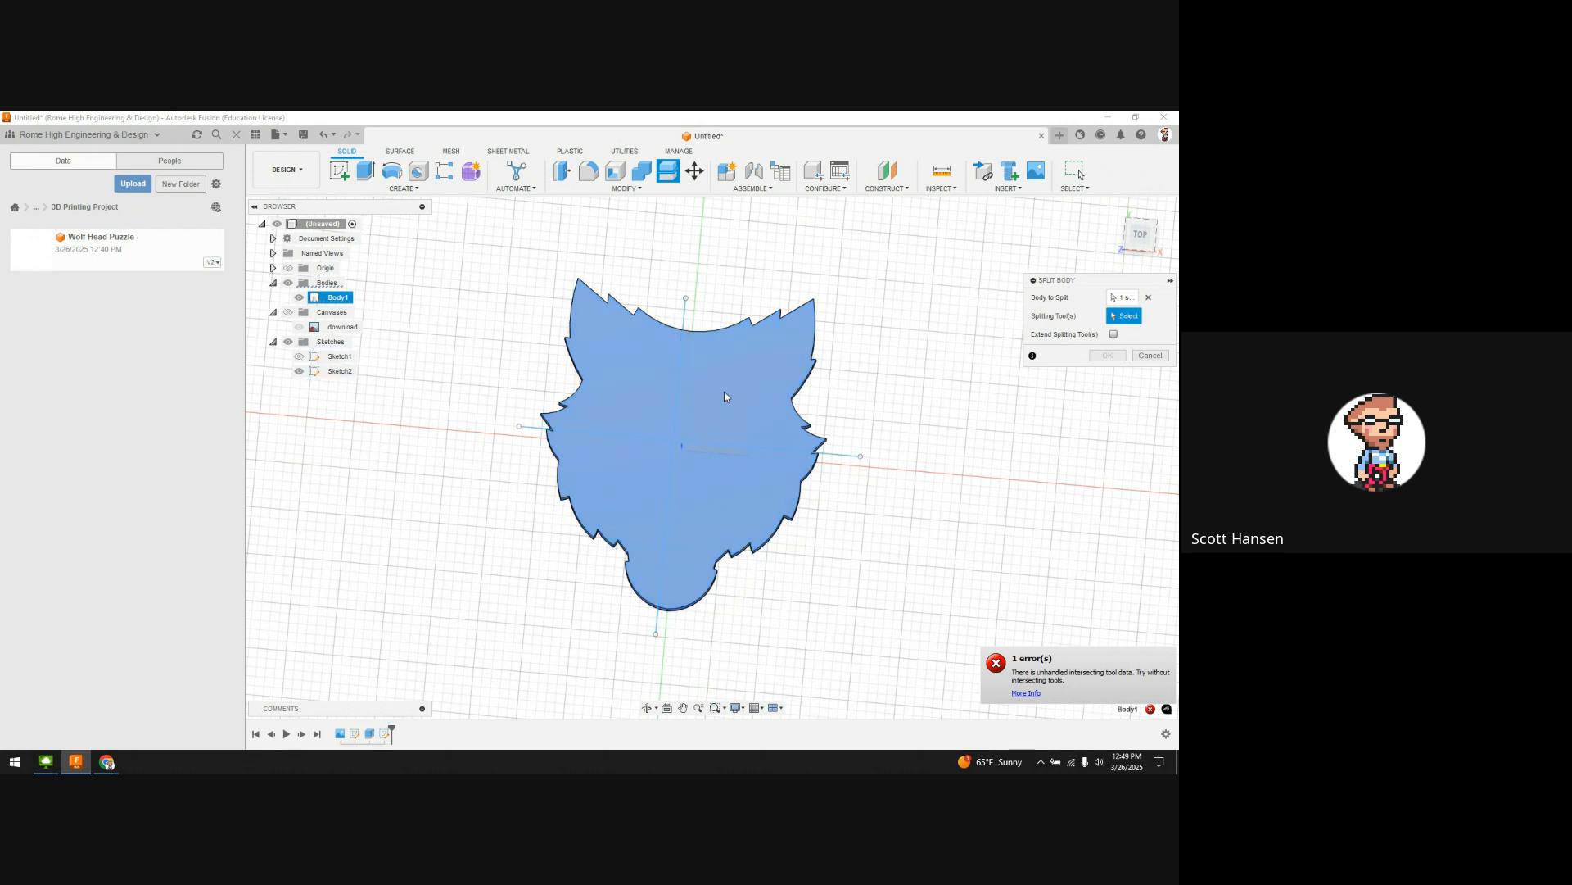
{"action": "left_click", "coordinate": [681, 367]}
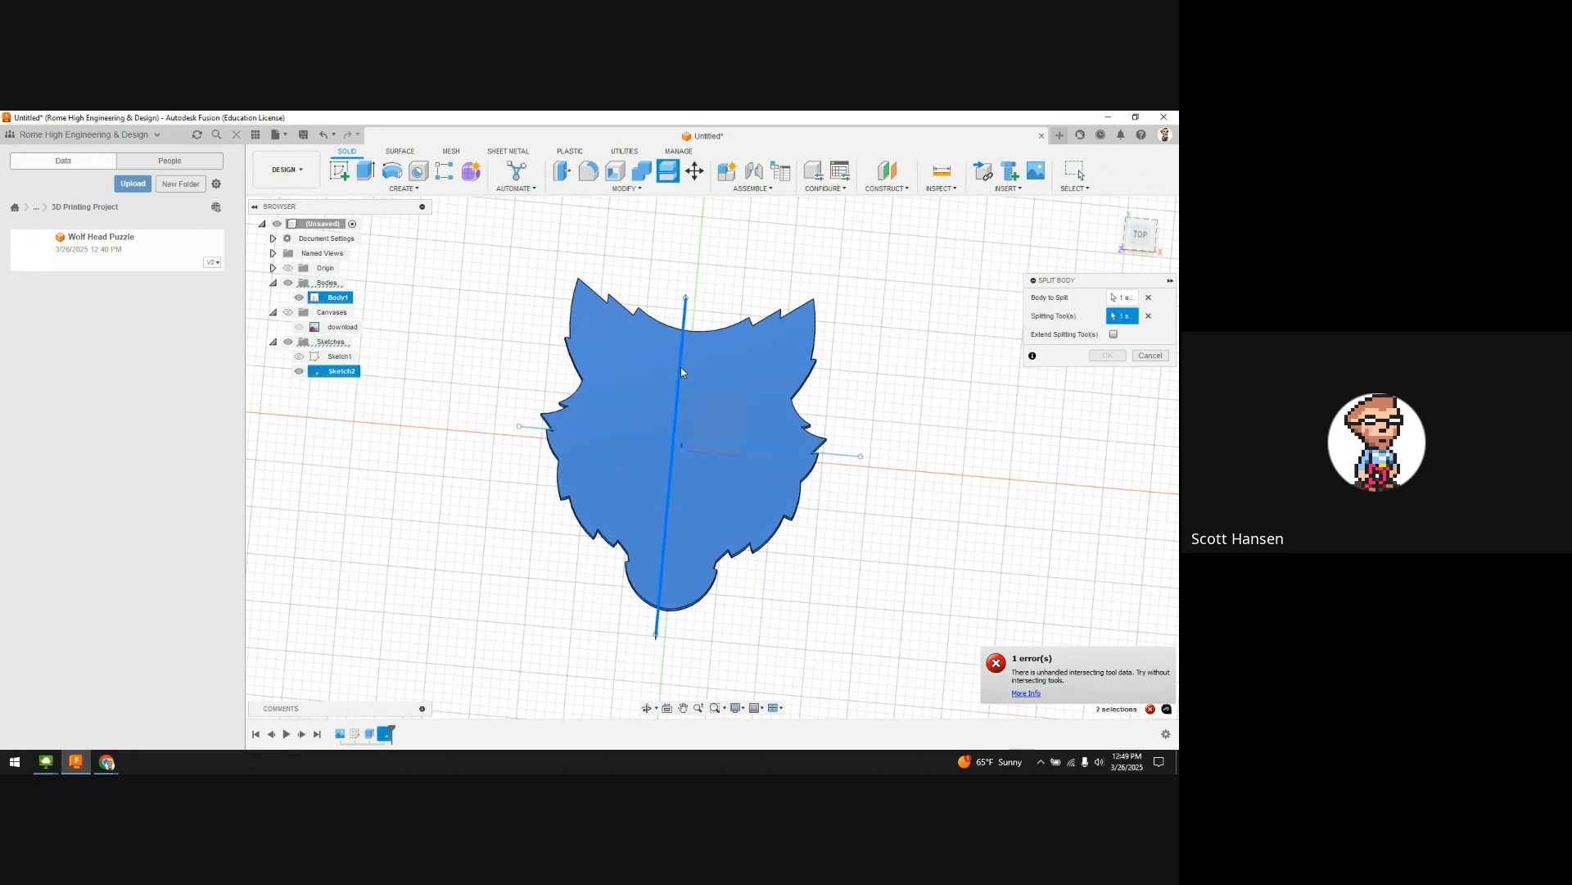
{"action": "left_click", "coordinate": [841, 456]}
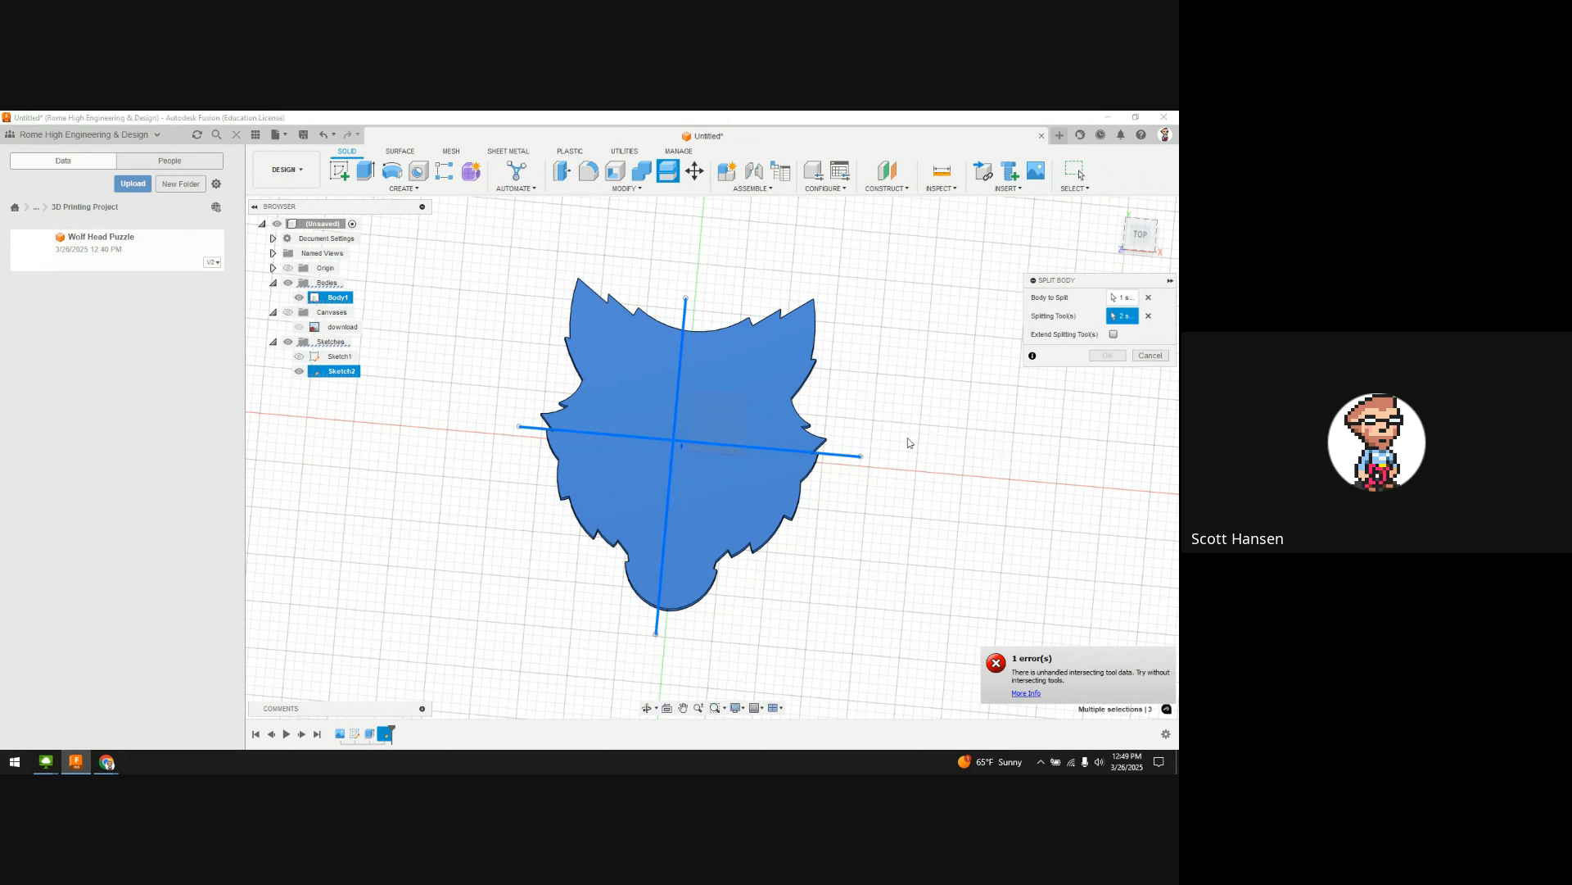
{"action": "mouse_move", "coordinate": [905, 442]}
{"action": "middle_mouse_down", "text": "shift"}
{"action": "mouse_move", "coordinate": [909, 385]}
{"action": "mouse_move", "coordinate": [854, 443]}
{"action": "mouse_move", "coordinate": [961, 410]}
{"action": "mouse_move", "coordinate": [960, 425]}
{"action": "middle_mouse_up", "text": "shift"}
{"action": "left_click", "coordinate": [840, 449]}
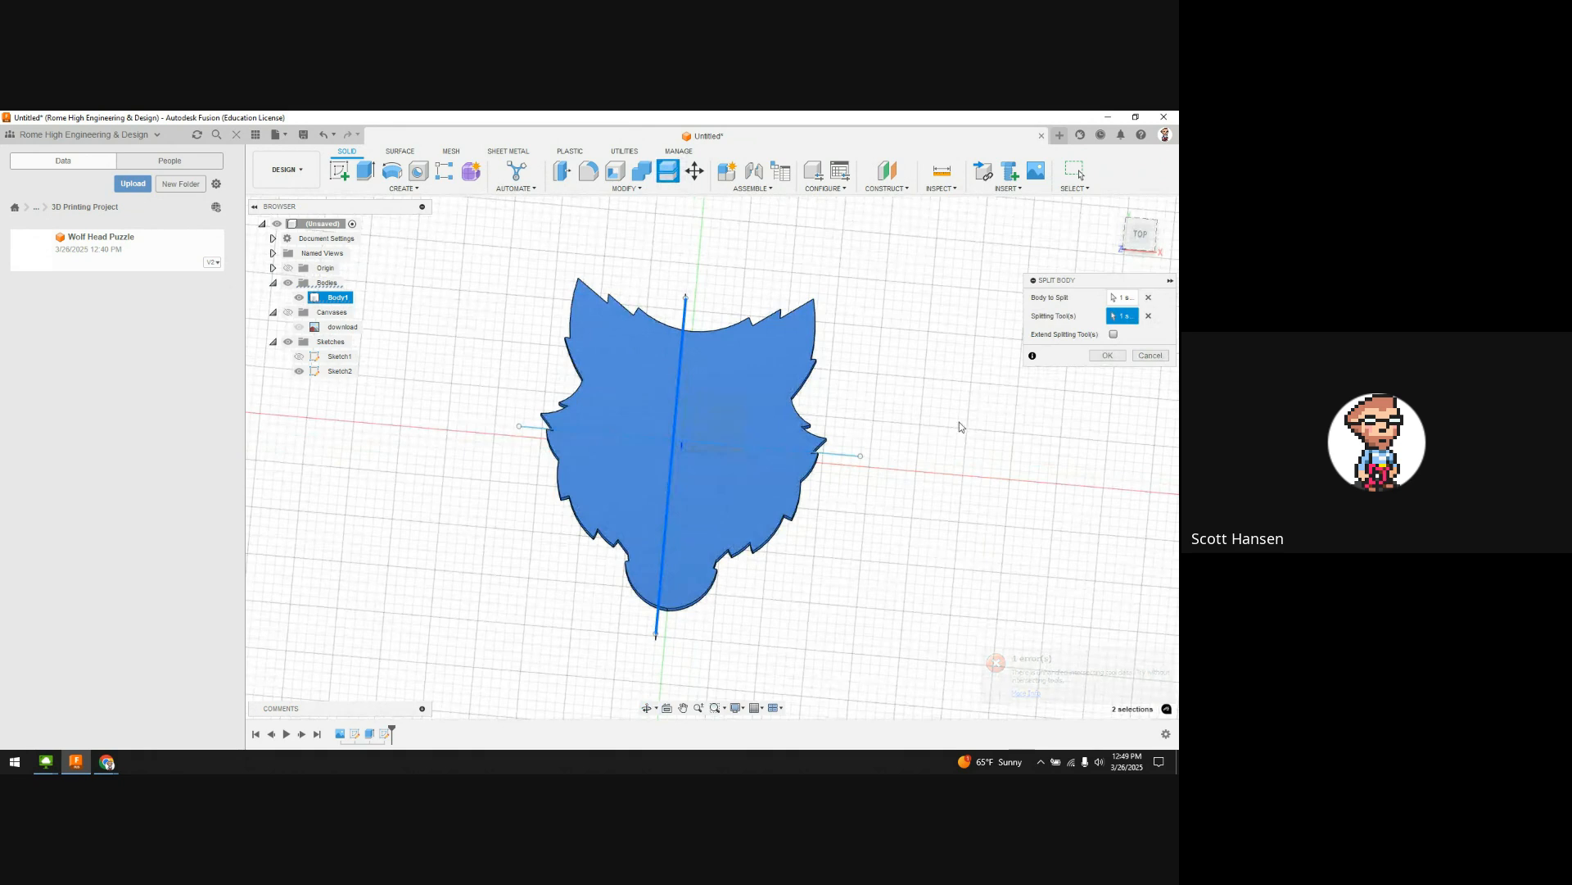
{"action": "left_click", "coordinate": [1108, 356]}
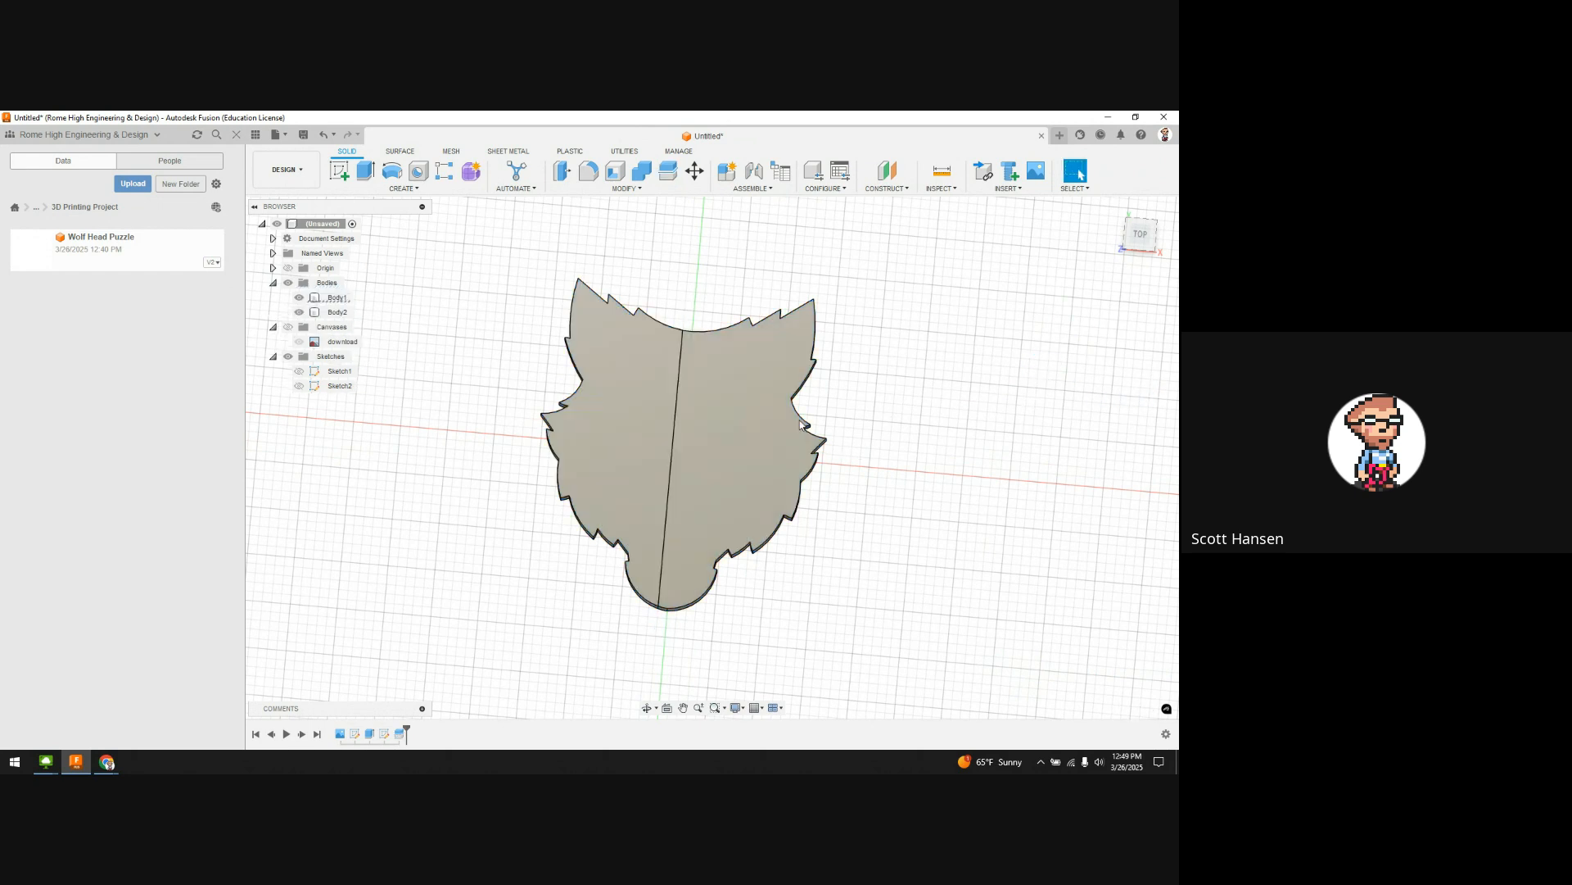
Step: Inspect both halves, undo the split back to a single Body1, and select Sketch2 on the timeline
{"action": "left_click", "coordinate": [705, 435]}
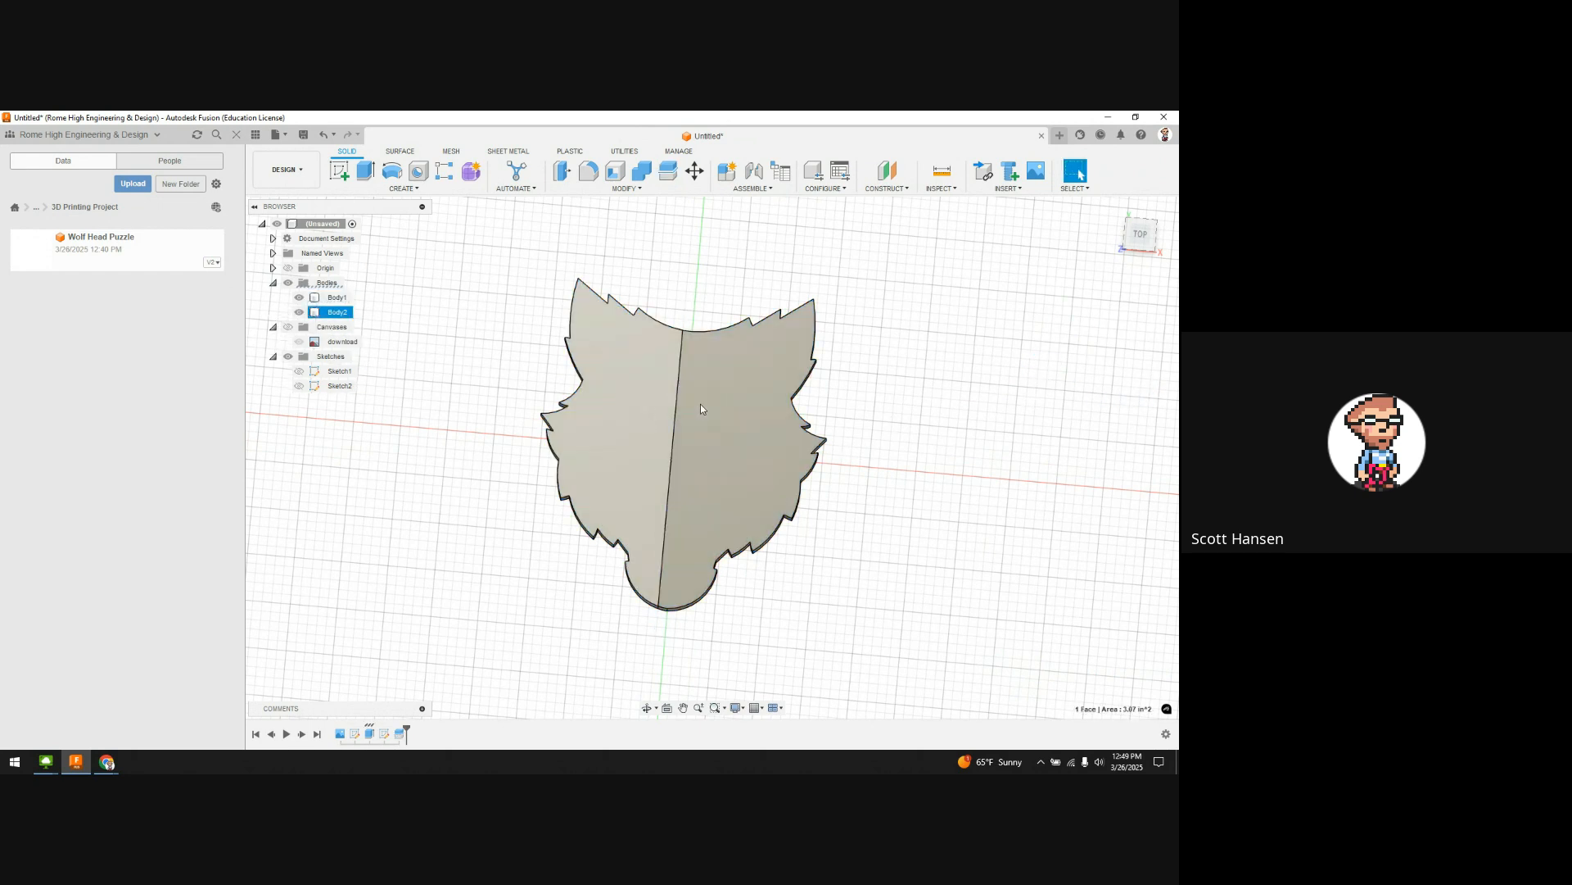
{"action": "left_click", "coordinate": [693, 404]}
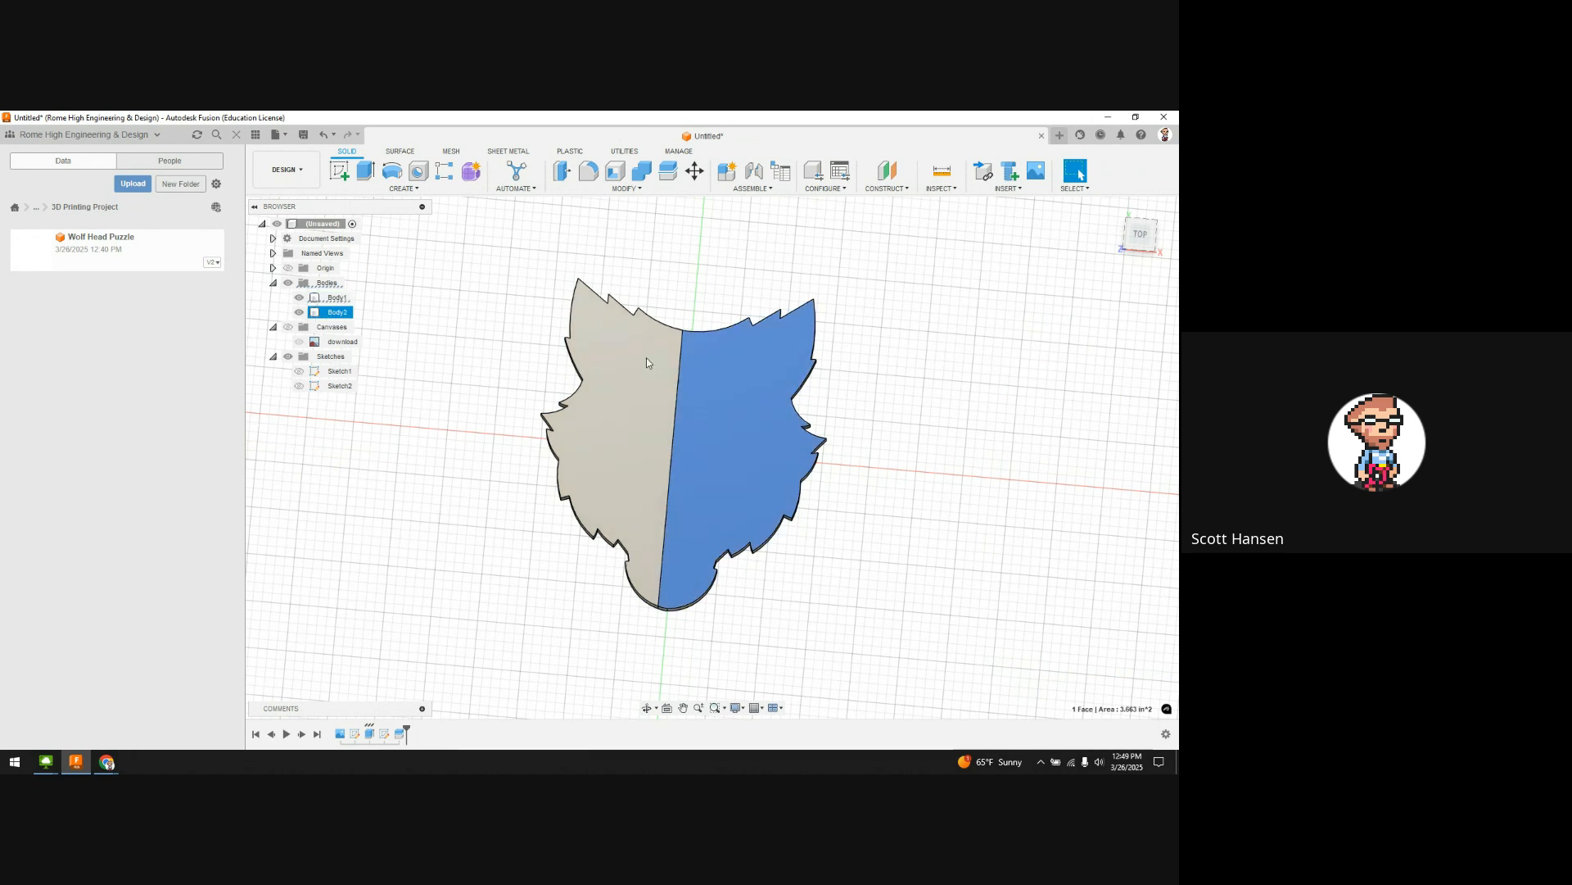
{"action": "left_click", "coordinate": [337, 312]}
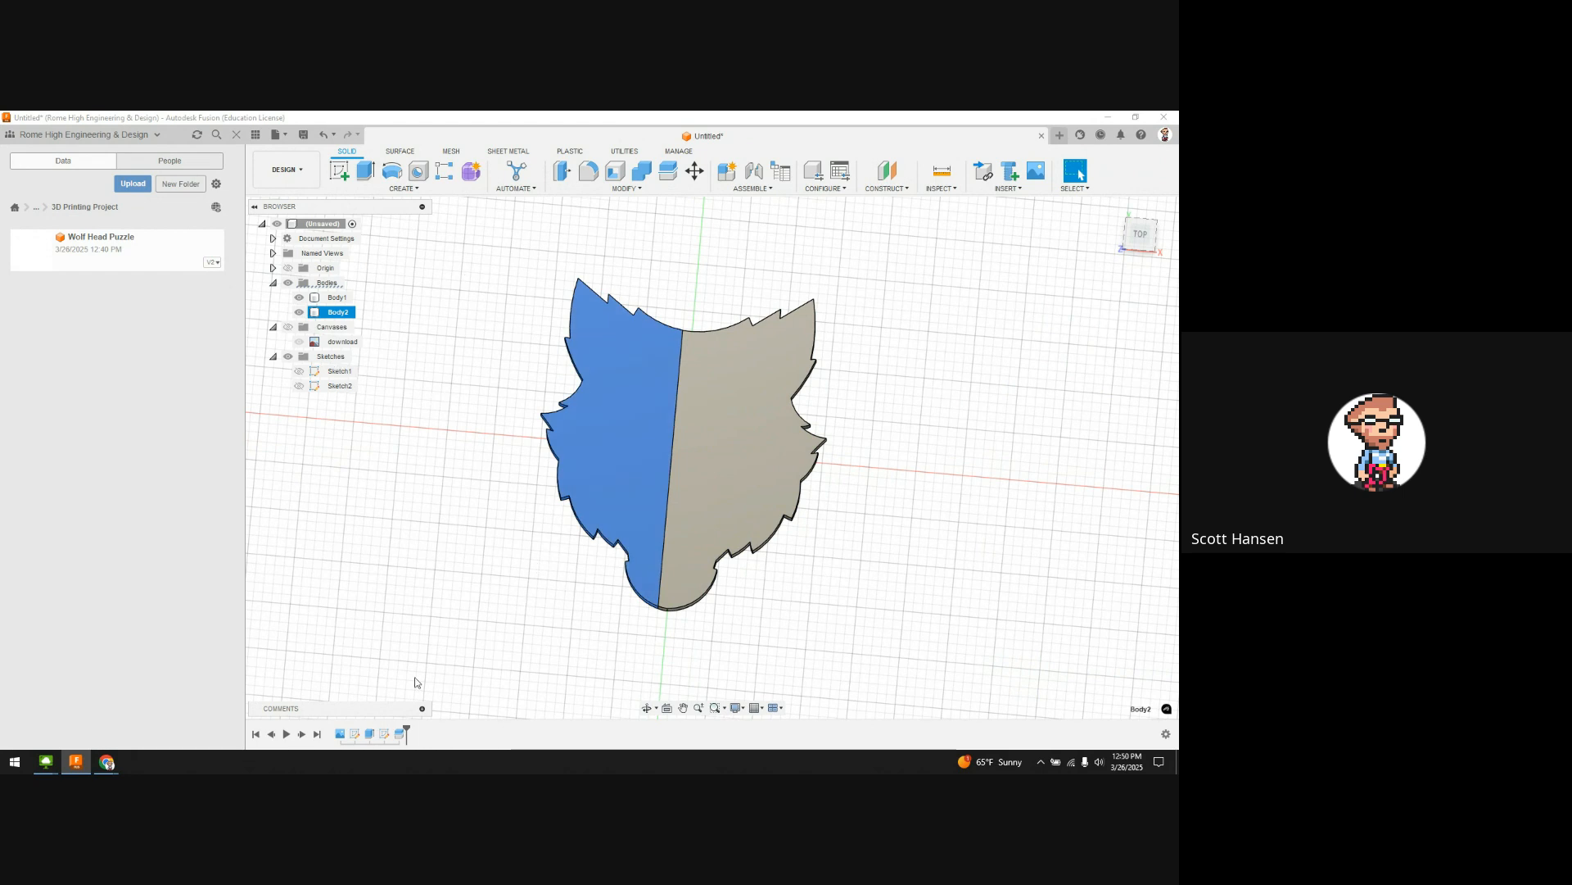
{"action": "key", "text": "ctrl+z"}
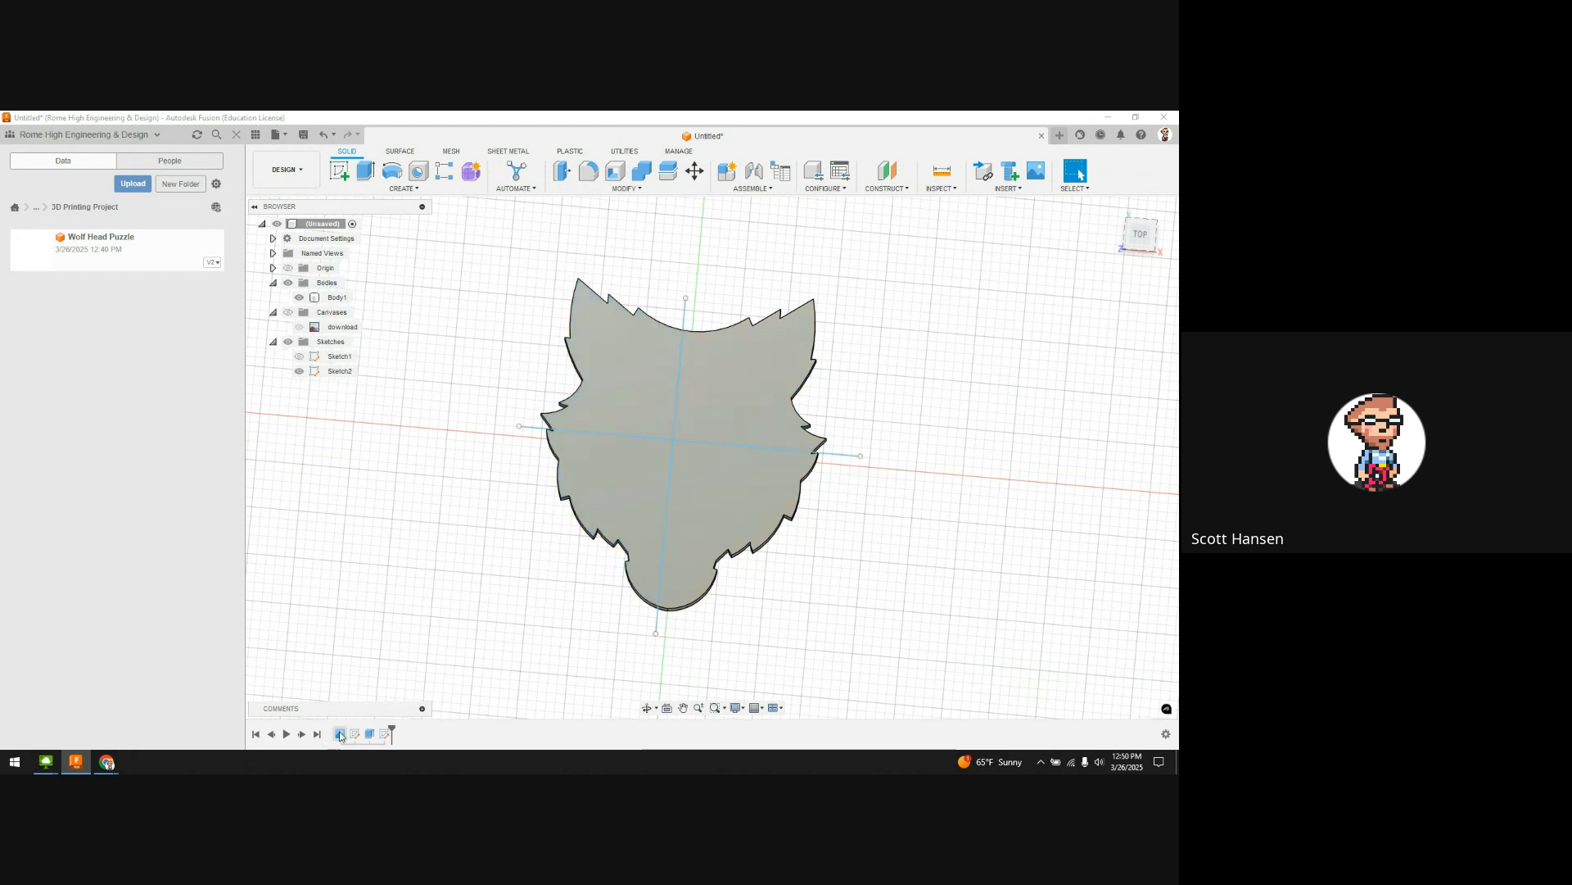
{"action": "left_click", "coordinate": [384, 735]}
Step: Edit Sketch2 and draw centre-diameter circles on the horizontal line, left of centre, and lower vertical line
{"action": "double_click", "coordinate": [384, 735]}
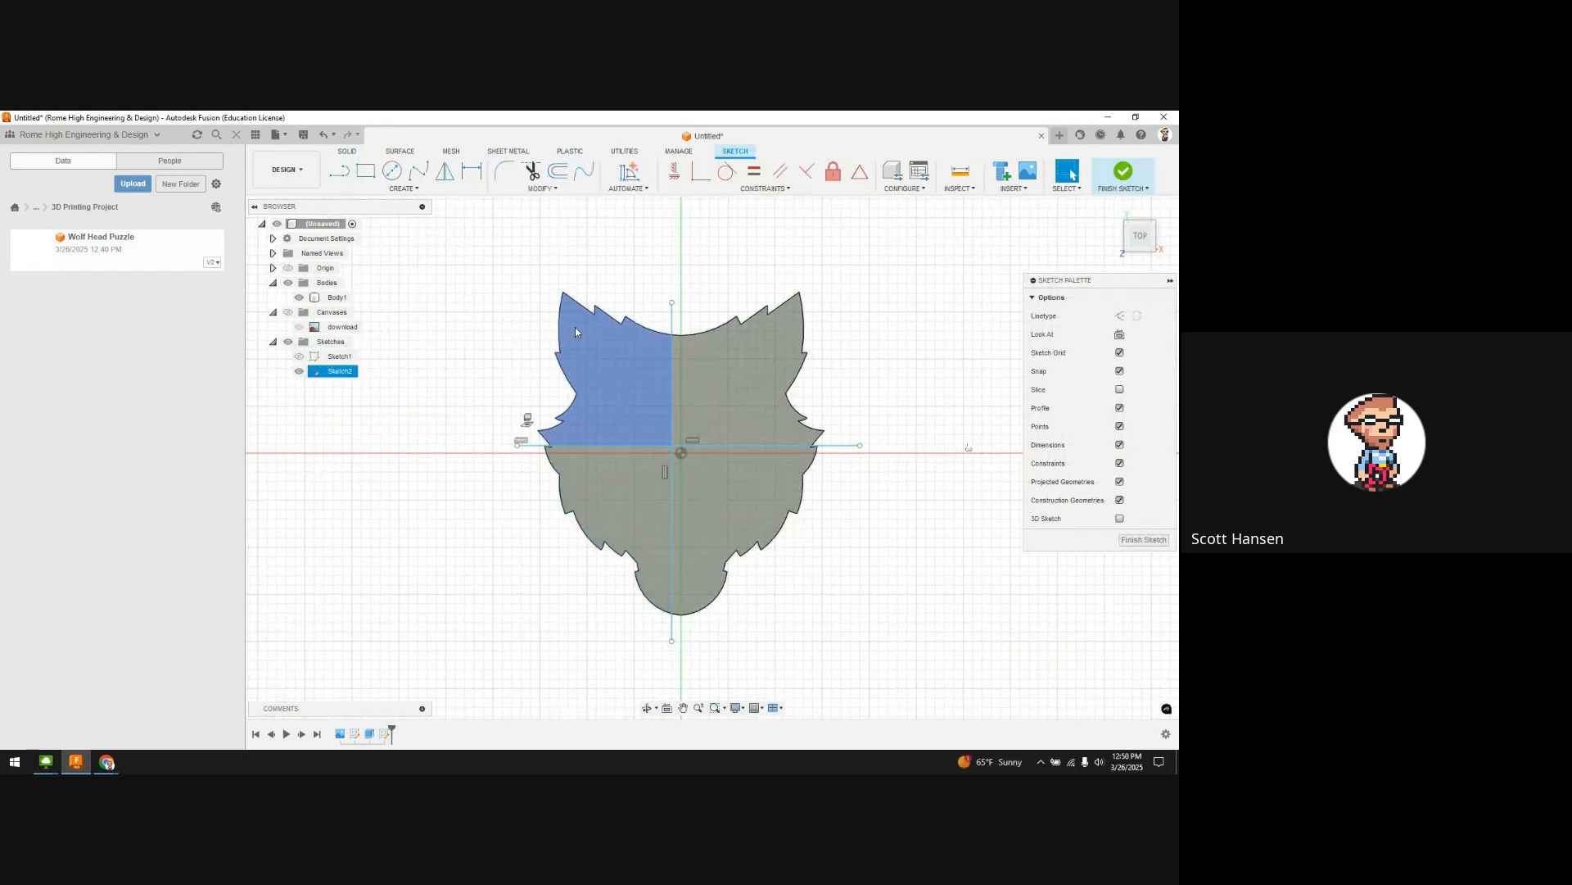
{"action": "left_click", "coordinate": [394, 172]}
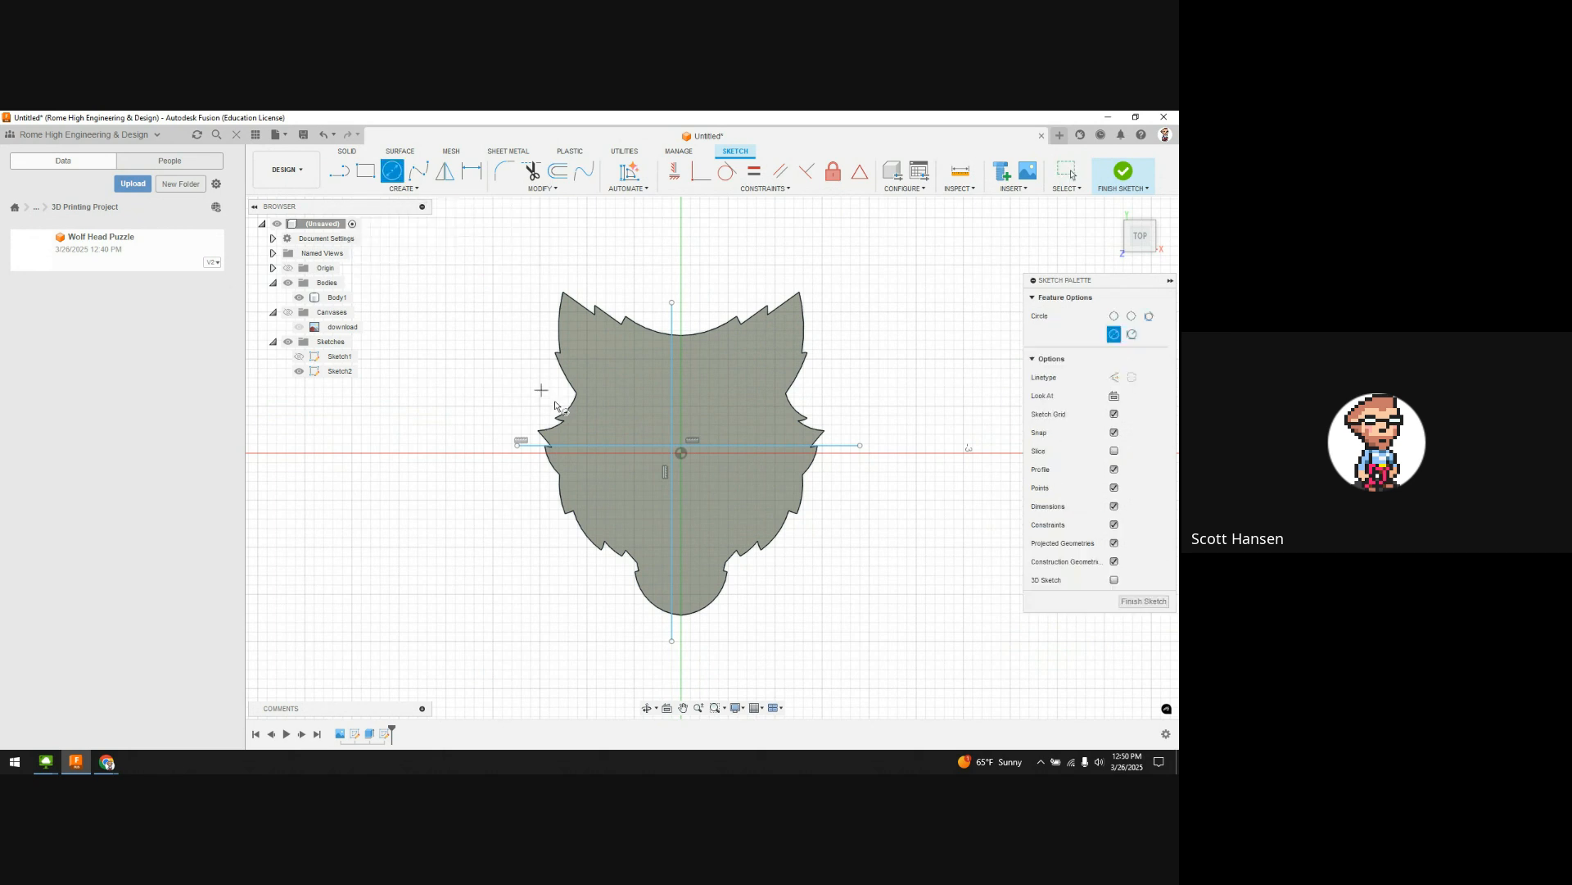
{"action": "left_click", "coordinate": [587, 434]}
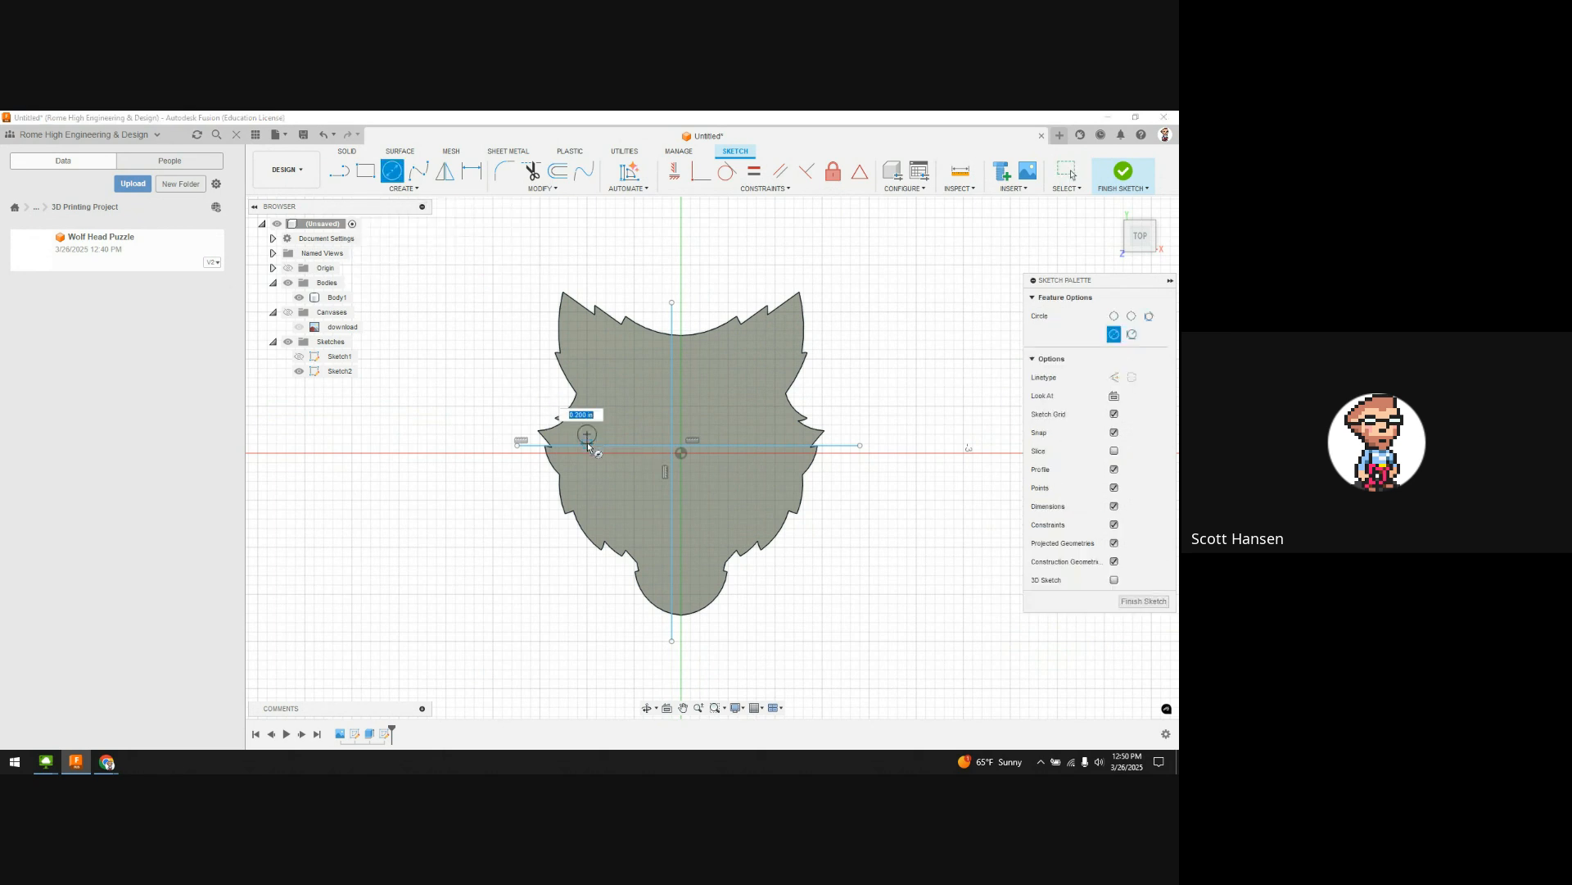
{"action": "left_click", "coordinate": [588, 455]}
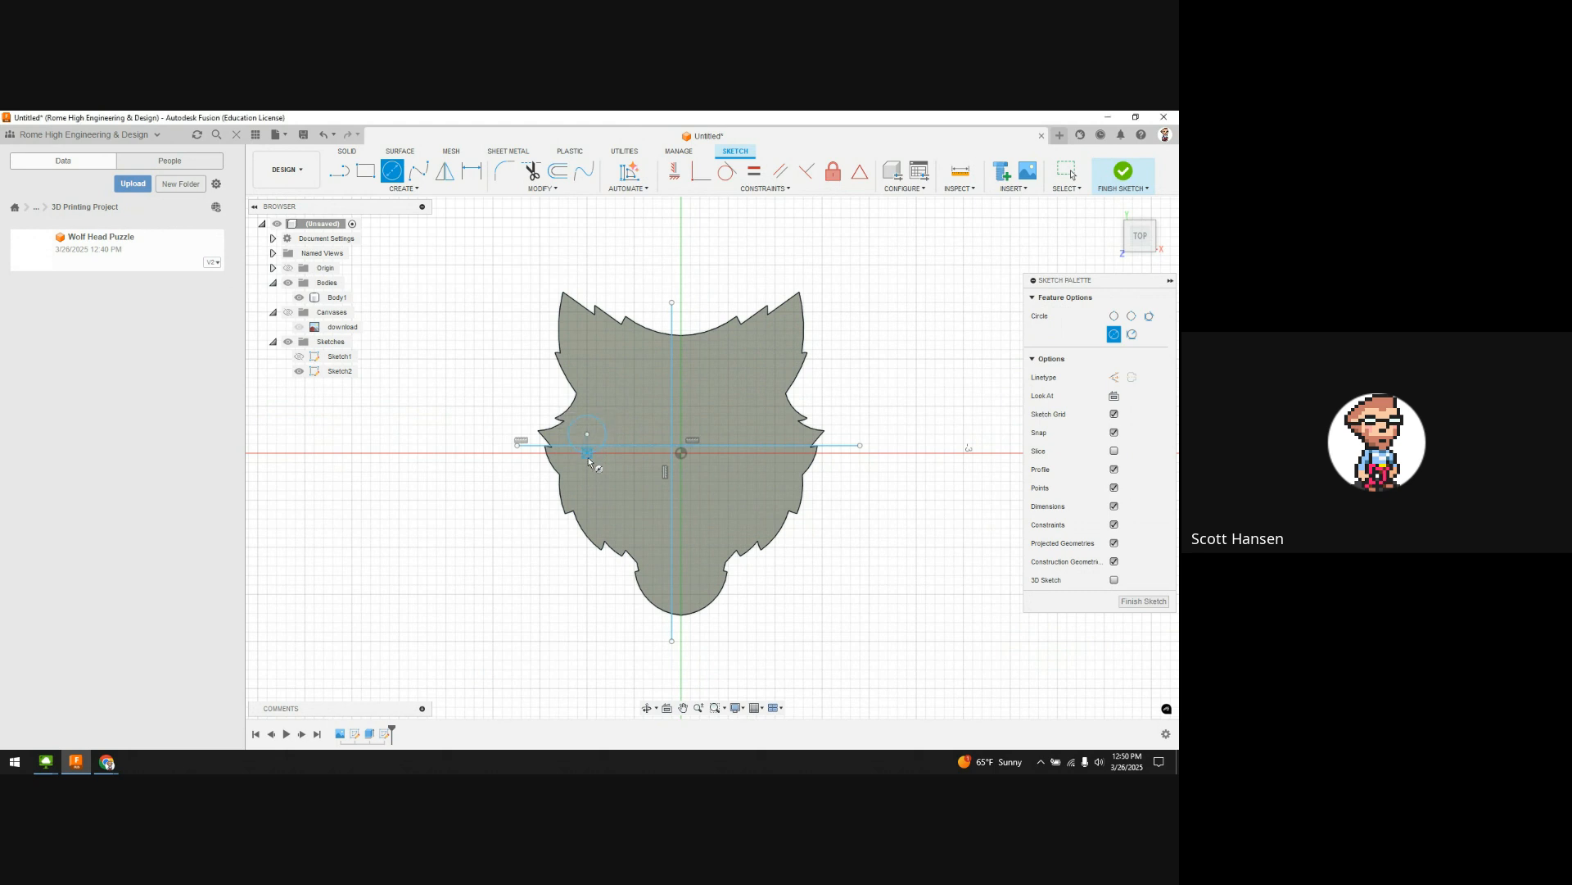
{"action": "left_click", "coordinate": [644, 461]}
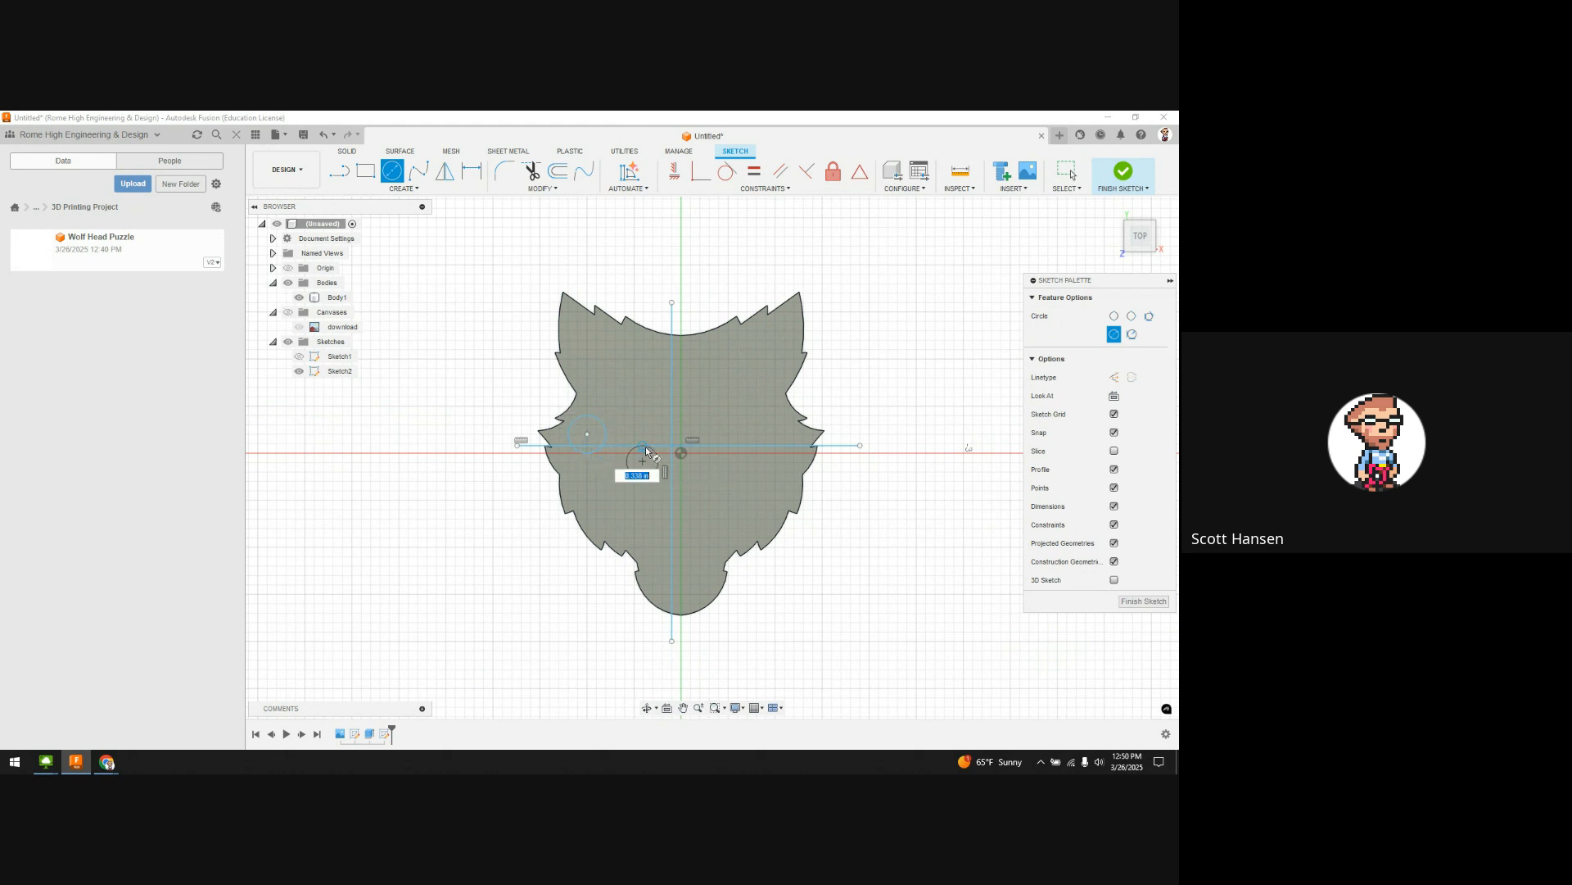
{"action": "left_click", "coordinate": [647, 439]}
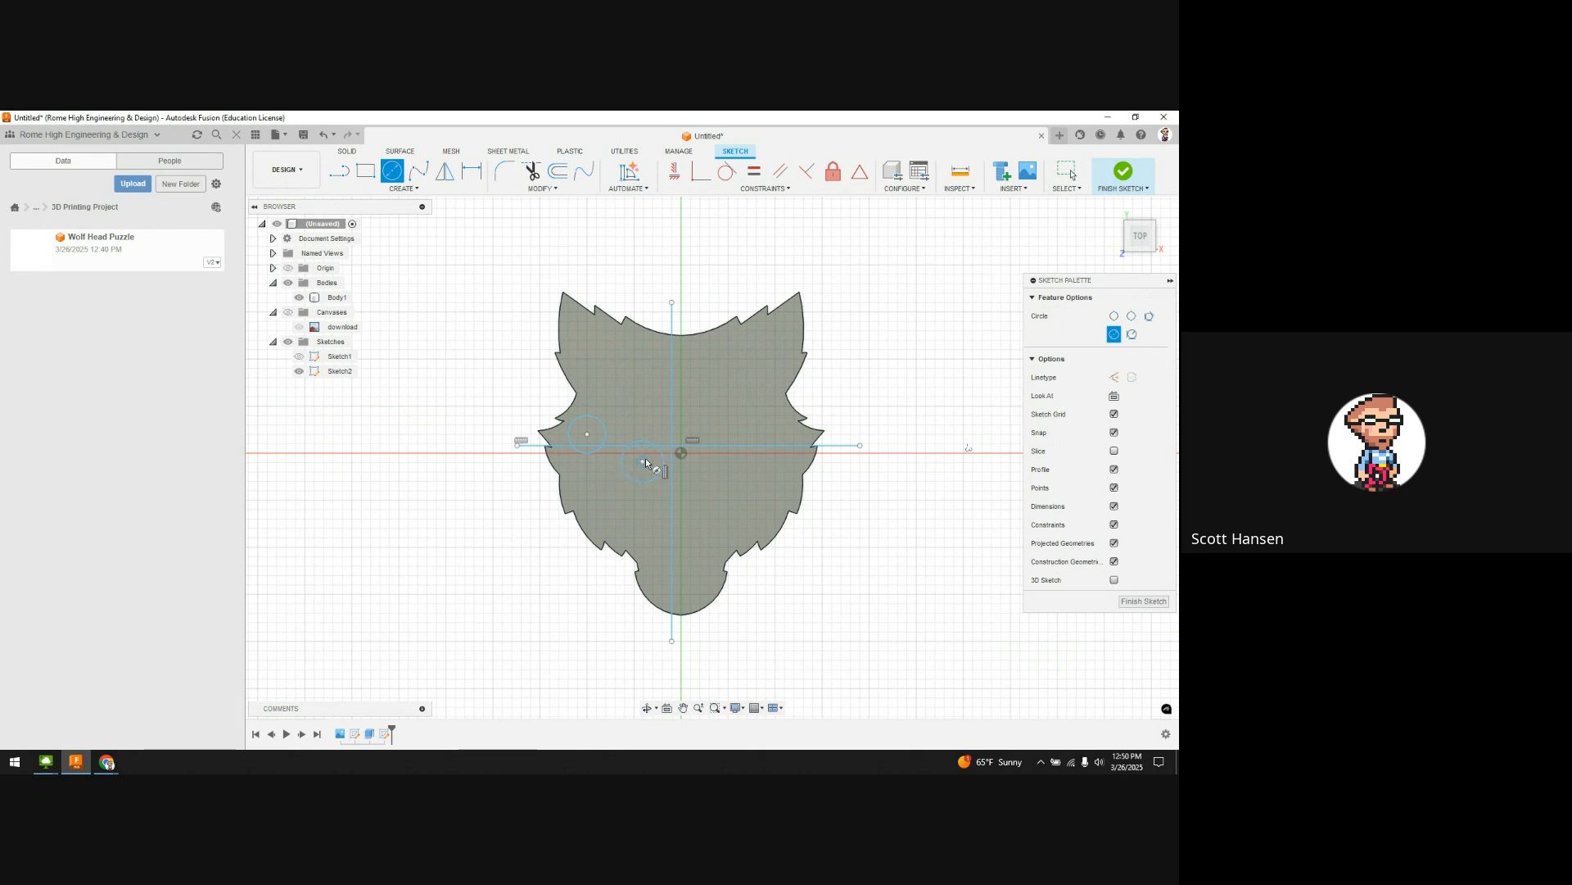
{"action": "left_click", "coordinate": [662, 538]}
{"action": "left_click", "coordinate": [680, 537]}
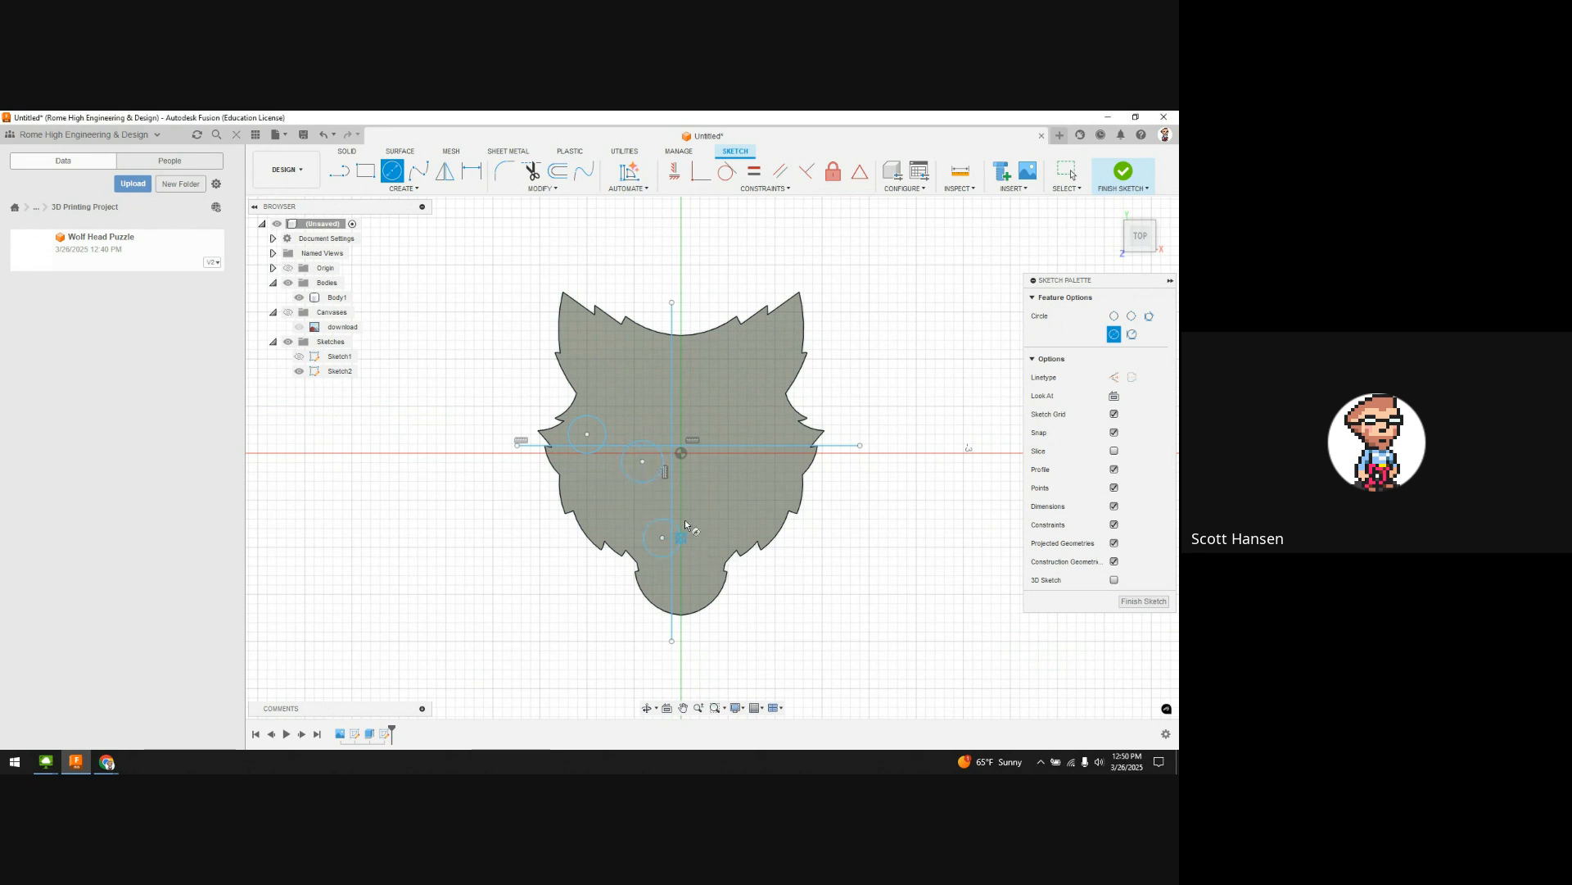
Step: Add circles right of centre, on the right cheek, on the forehead and on the upper face
{"action": "left_click", "coordinate": [714, 461]}
{"action": "left_click", "coordinate": [713, 435]}
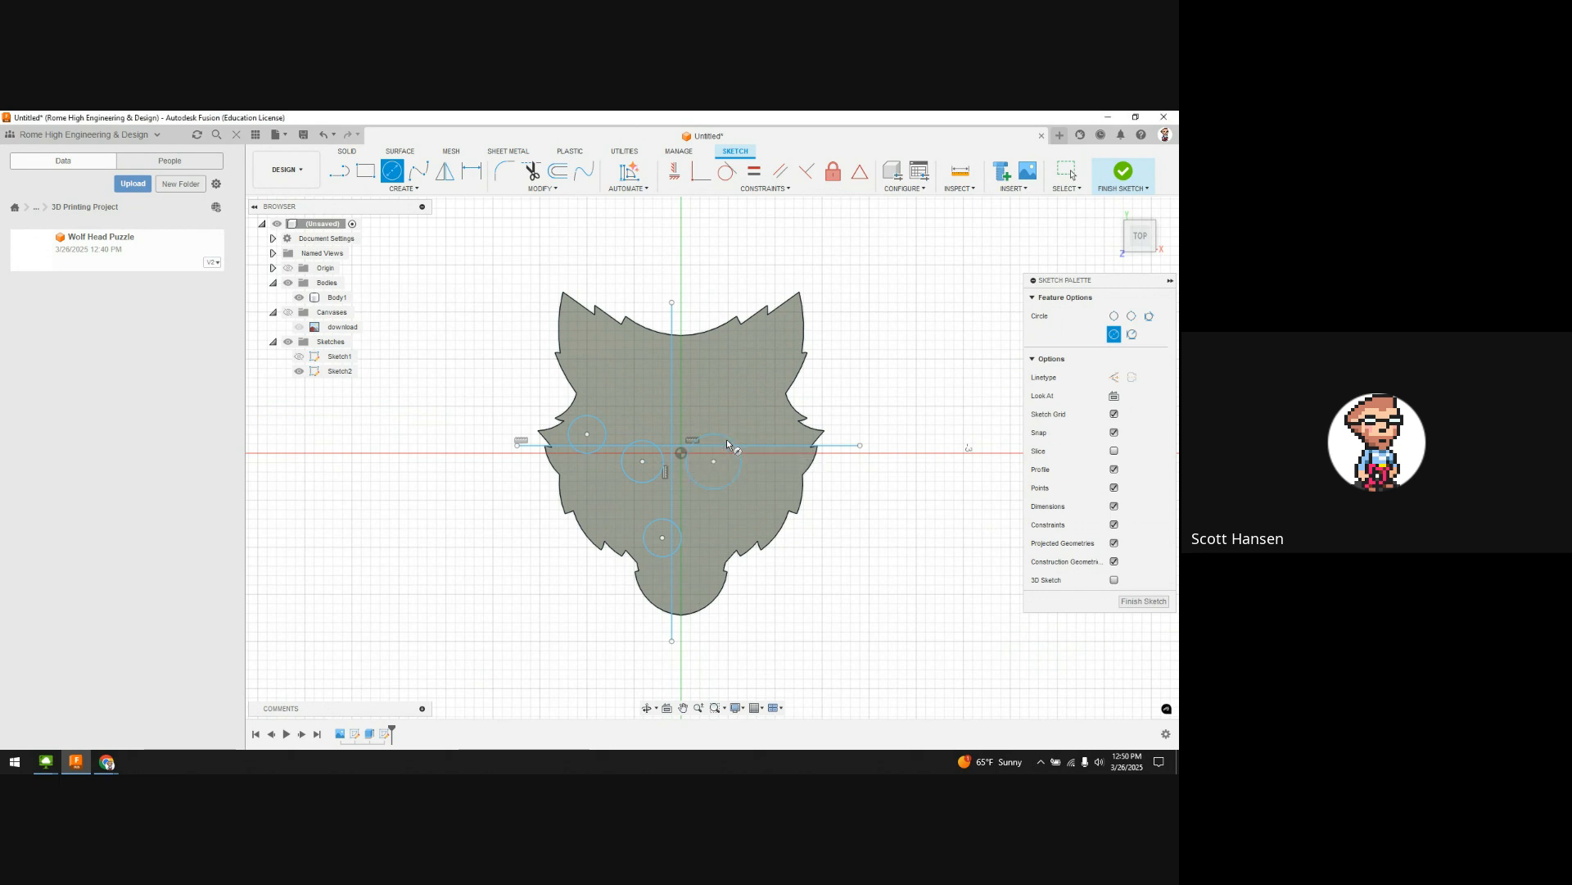
{"action": "left_click", "coordinate": [781, 439]}
{"action": "left_click", "coordinate": [792, 459]}
{"action": "left_click", "coordinate": [681, 349]}
{"action": "left_click", "coordinate": [688, 363]}
{"action": "left_click", "coordinate": [652, 396]}
{"action": "left_click", "coordinate": [680, 397]}
Step: Nudge the right cheek circle slightly left and down
{"action": "scroll", "coordinate": [841, 511], "scroll_direction": "up", "scroll_amount": 4}
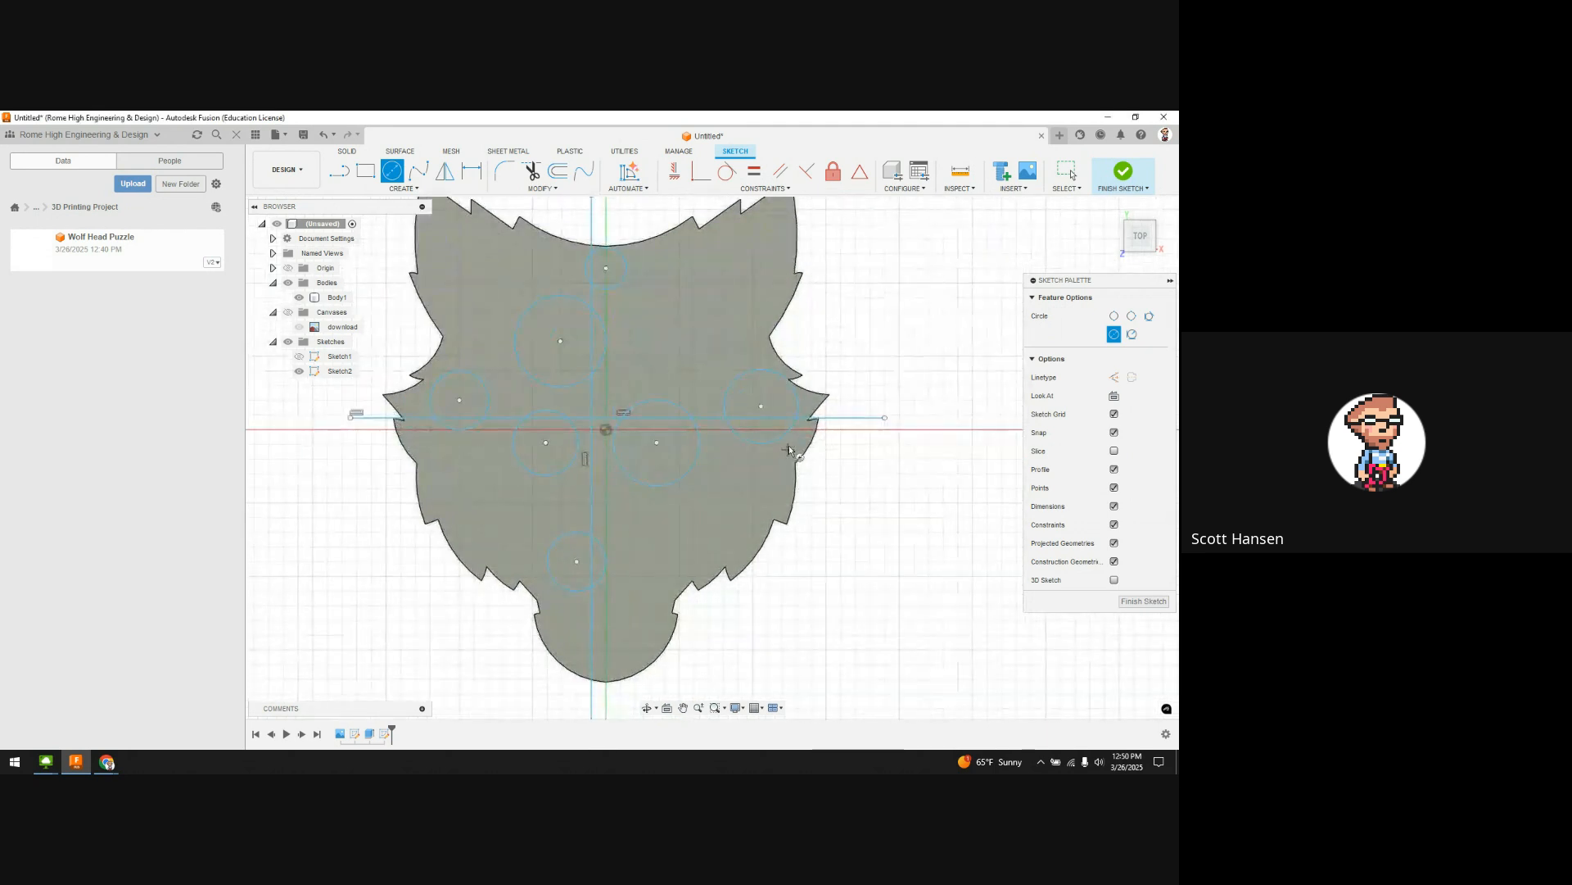
{"action": "key", "text": "Escape"}
{"action": "left_click_drag", "start_coordinate": [761, 406], "coordinate": [752, 409]}
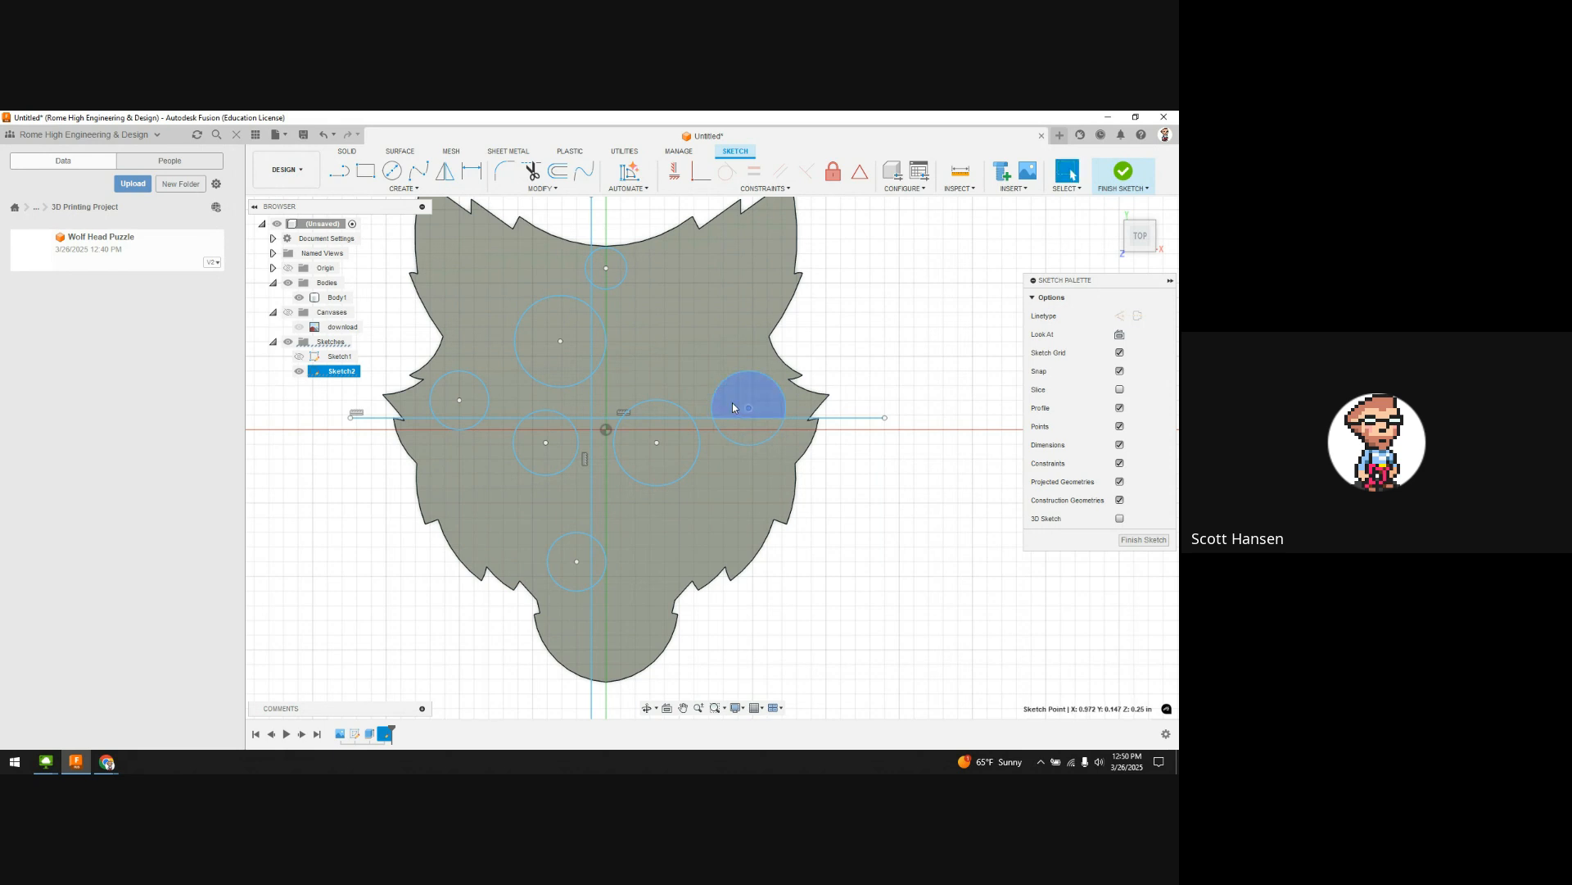
Step: Trim the top and large upper circles' arcs, their inner vertical line, and the left circles' arcs
{"action": "left_click", "coordinate": [532, 170]}
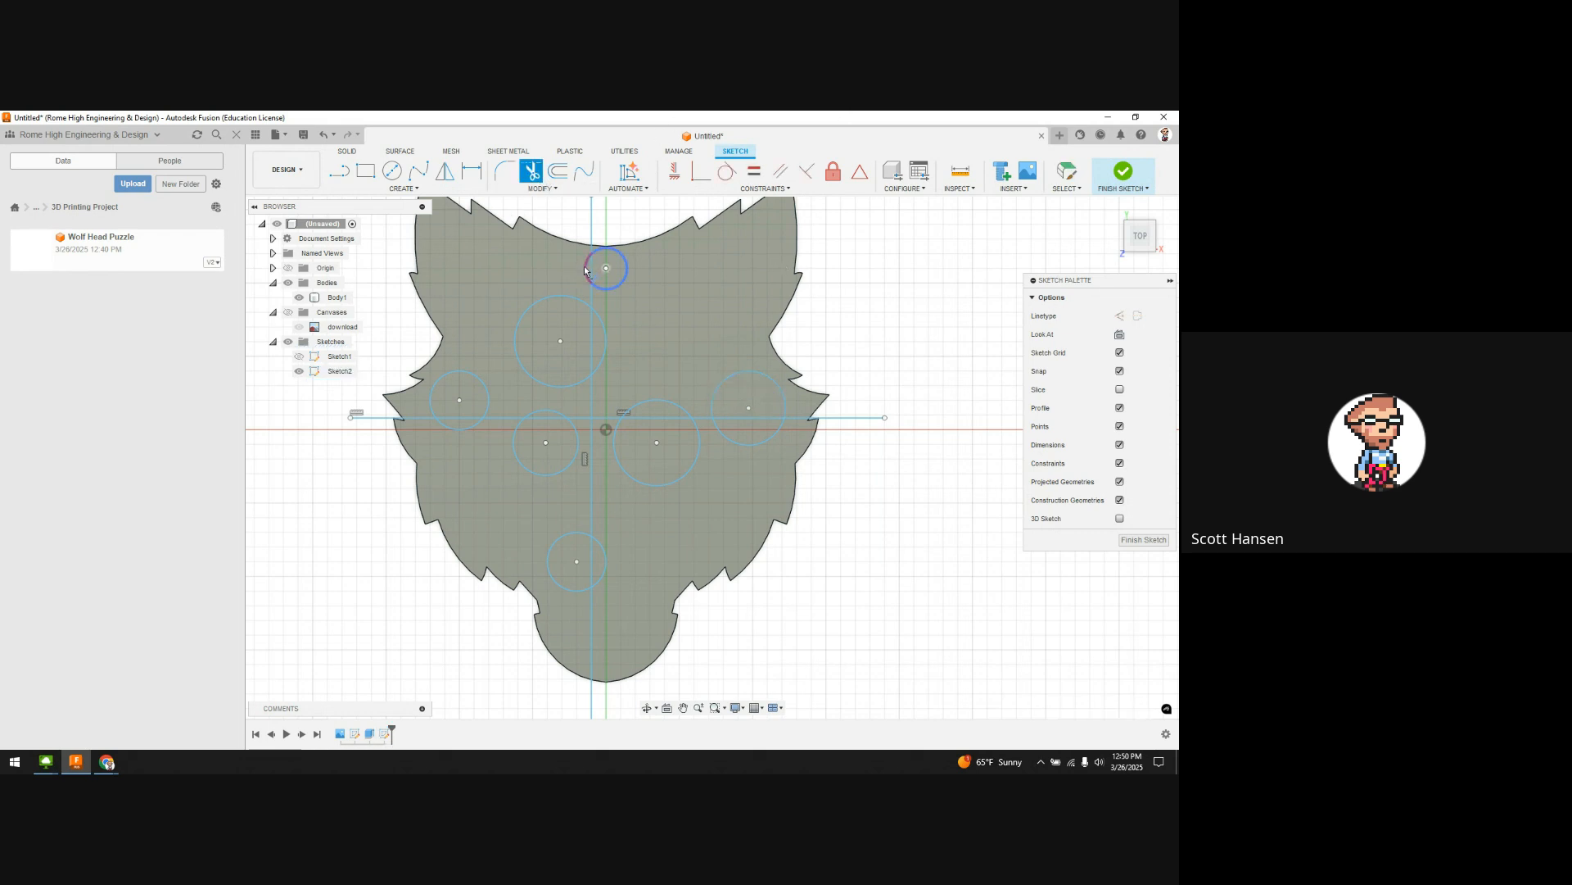
{"action": "left_click", "coordinate": [585, 271]}
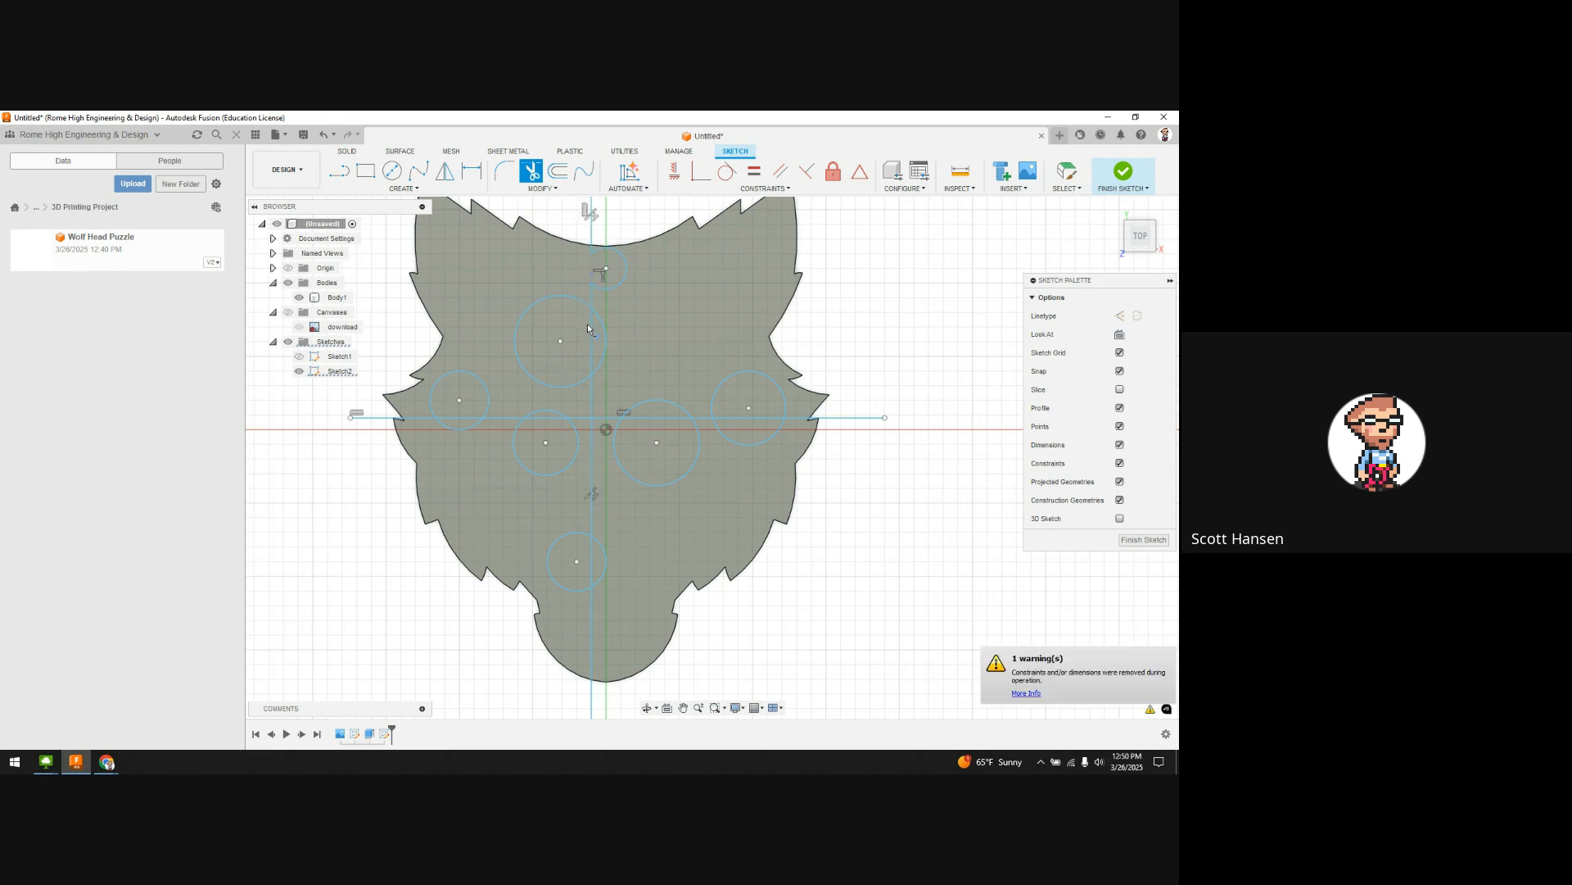
{"action": "left_click", "coordinate": [591, 327]}
{"action": "left_click", "coordinate": [575, 303]}
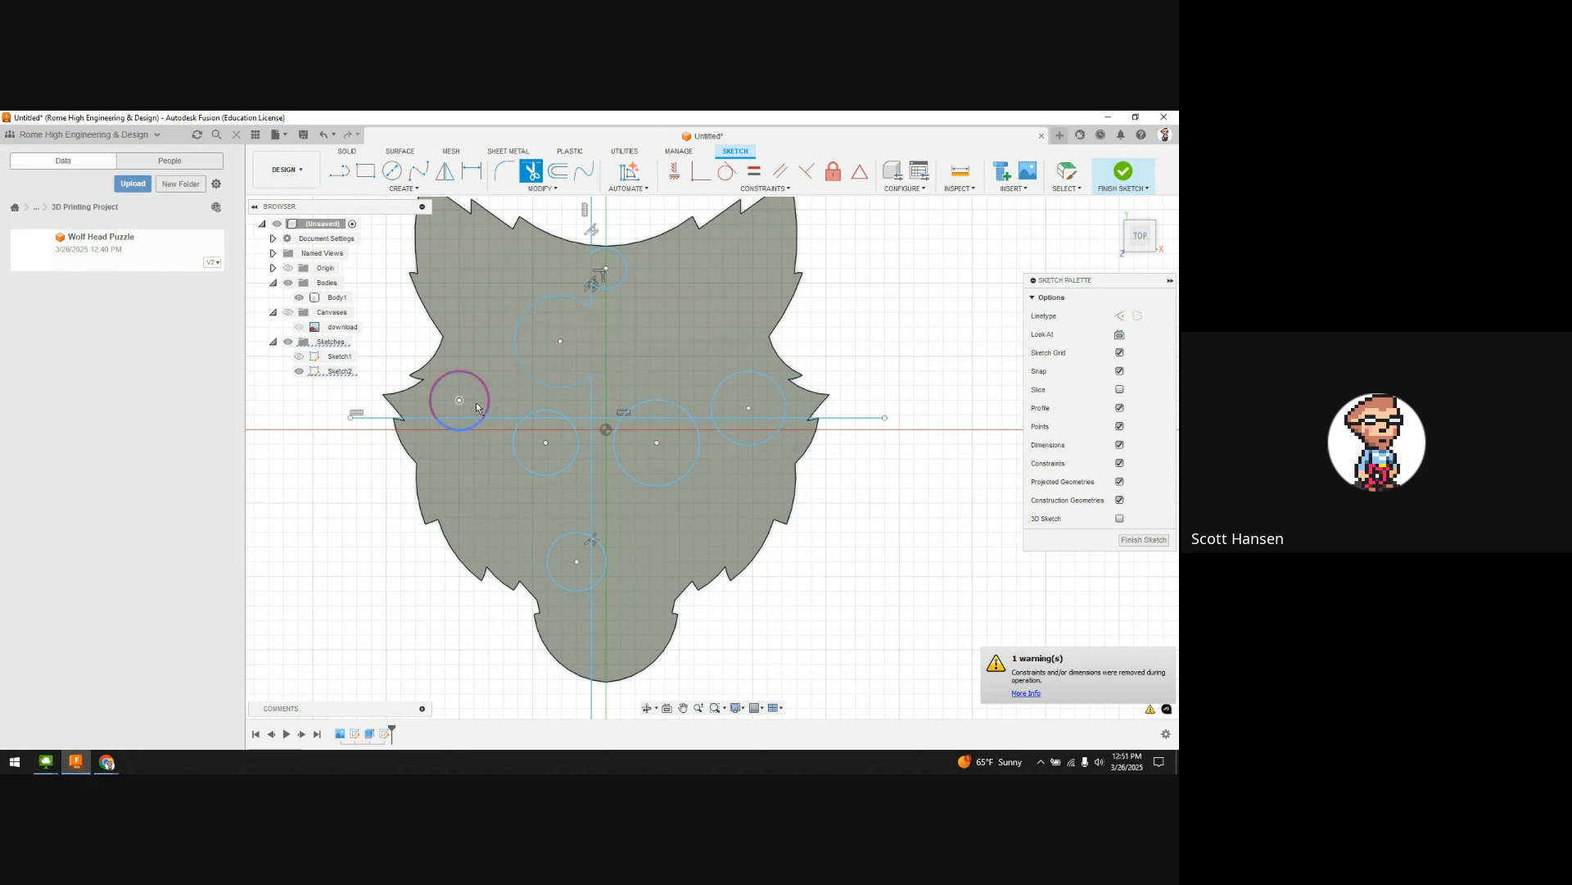
{"action": "left_click", "coordinate": [466, 432]}
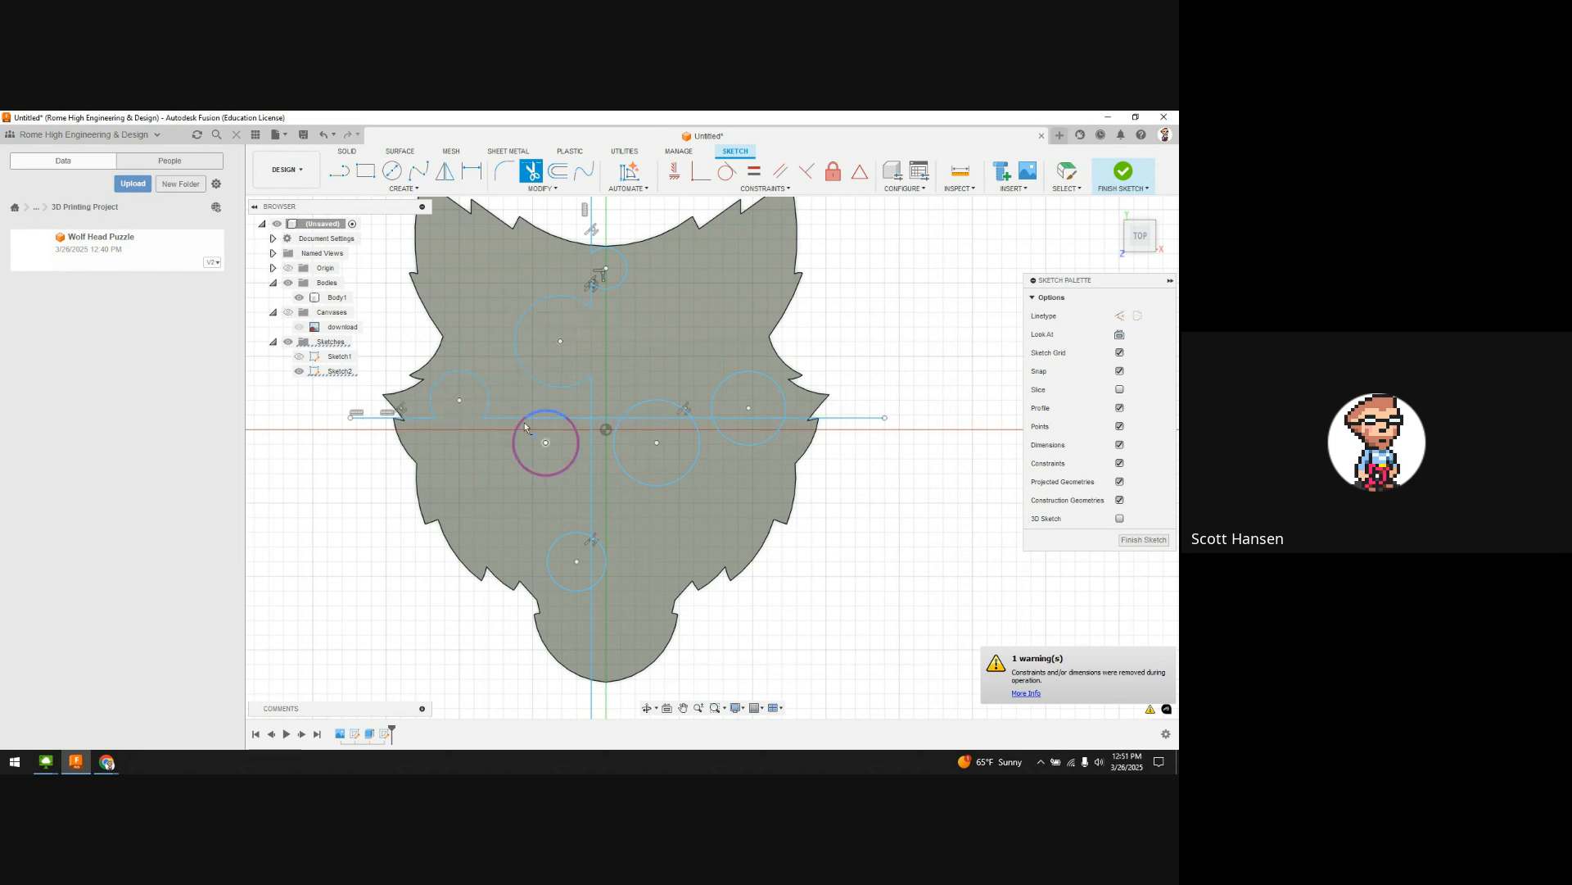
{"action": "left_click", "coordinate": [551, 415]}
Step: Trim the middle, right and lower circles' arcs and inner lines, then finish the sketch
{"action": "left_click", "coordinate": [659, 403]}
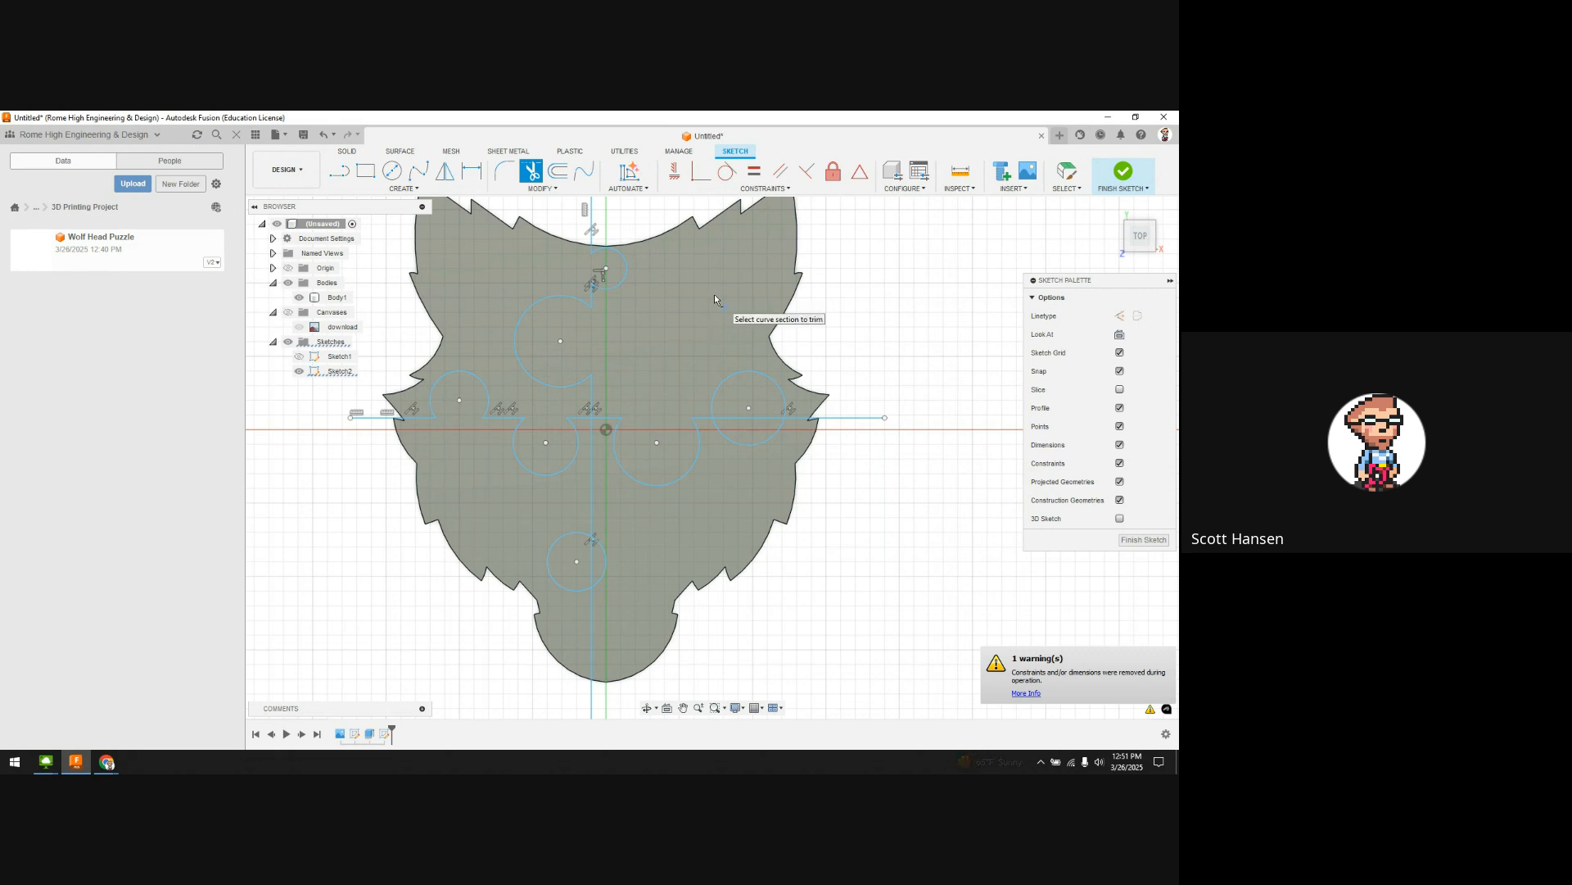
{"action": "left_click", "coordinate": [769, 421]}
{"action": "left_click", "coordinate": [768, 439]}
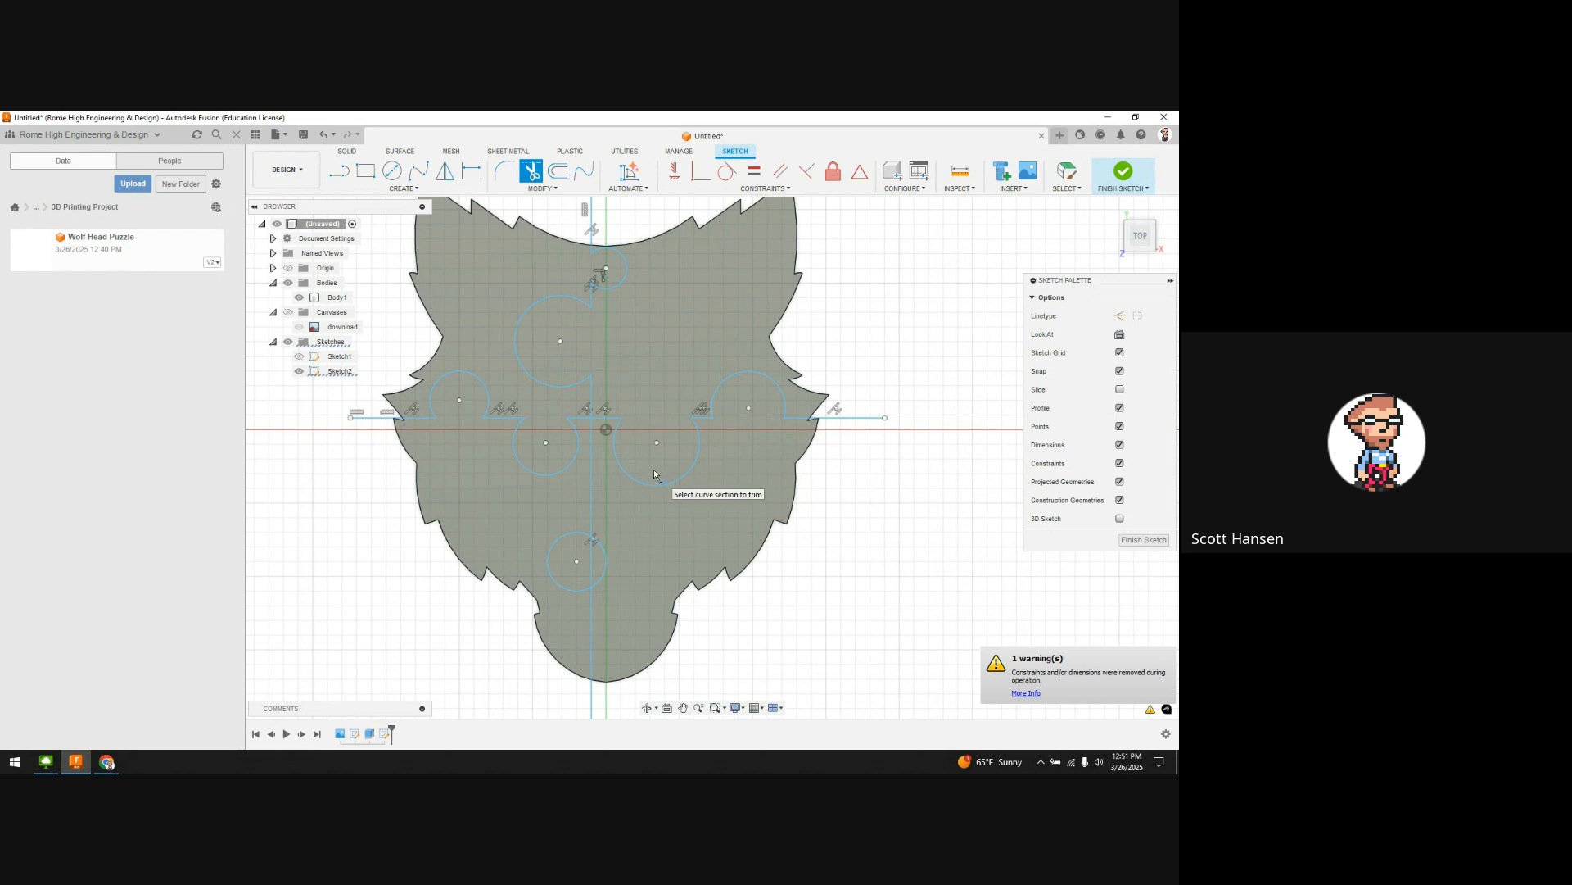
{"action": "left_click", "coordinate": [603, 564]}
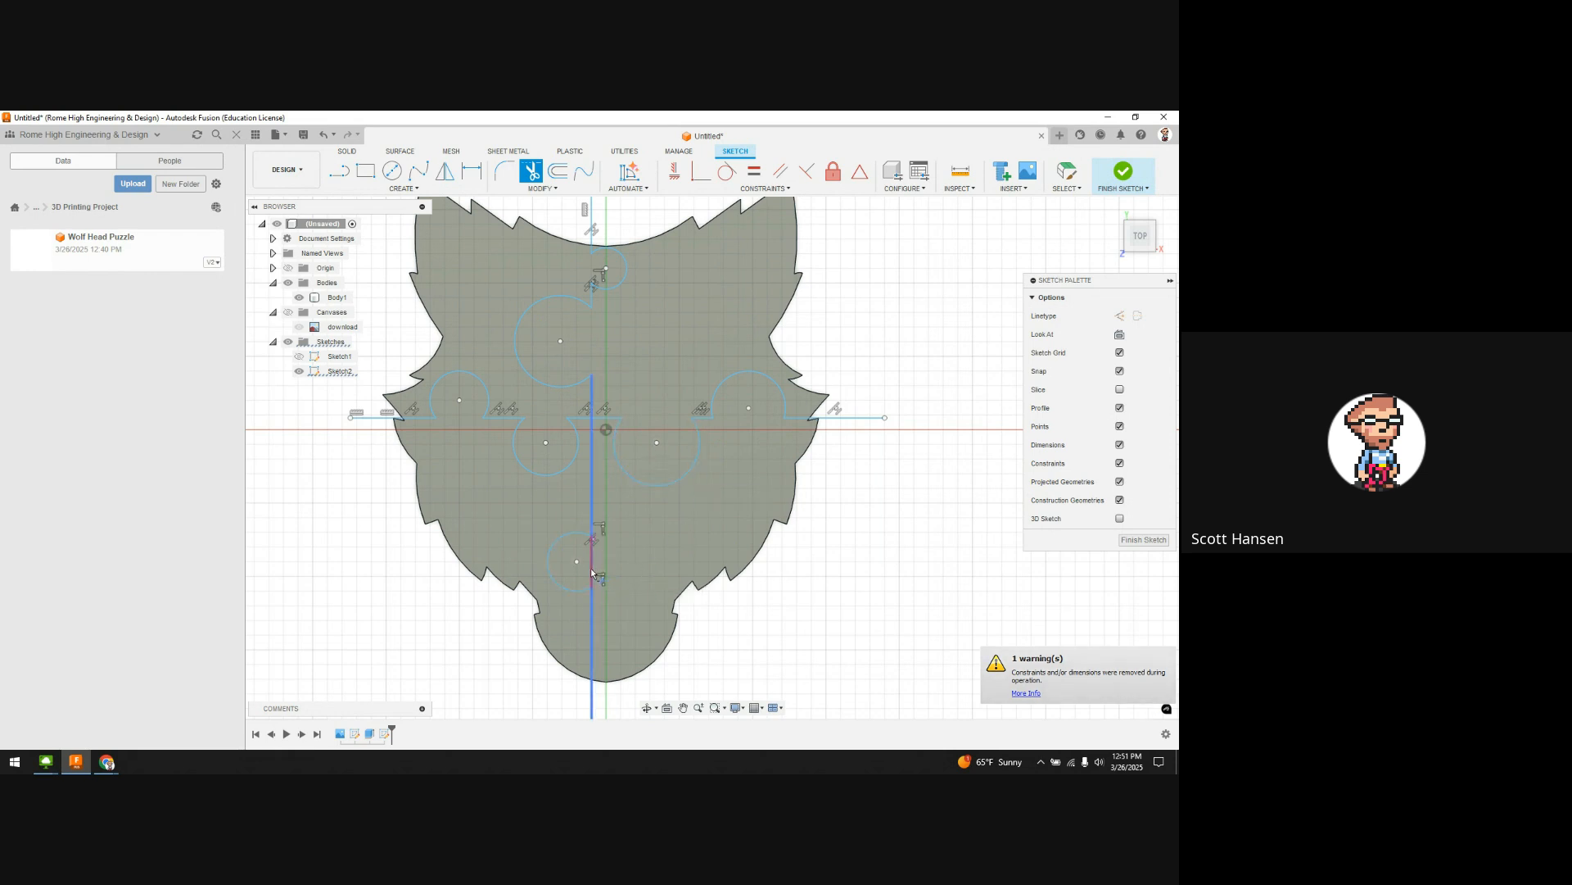
{"action": "left_click", "coordinate": [591, 568]}
{"action": "scroll", "coordinate": [762, 573], "scroll_direction": "down", "scroll_amount": 2}
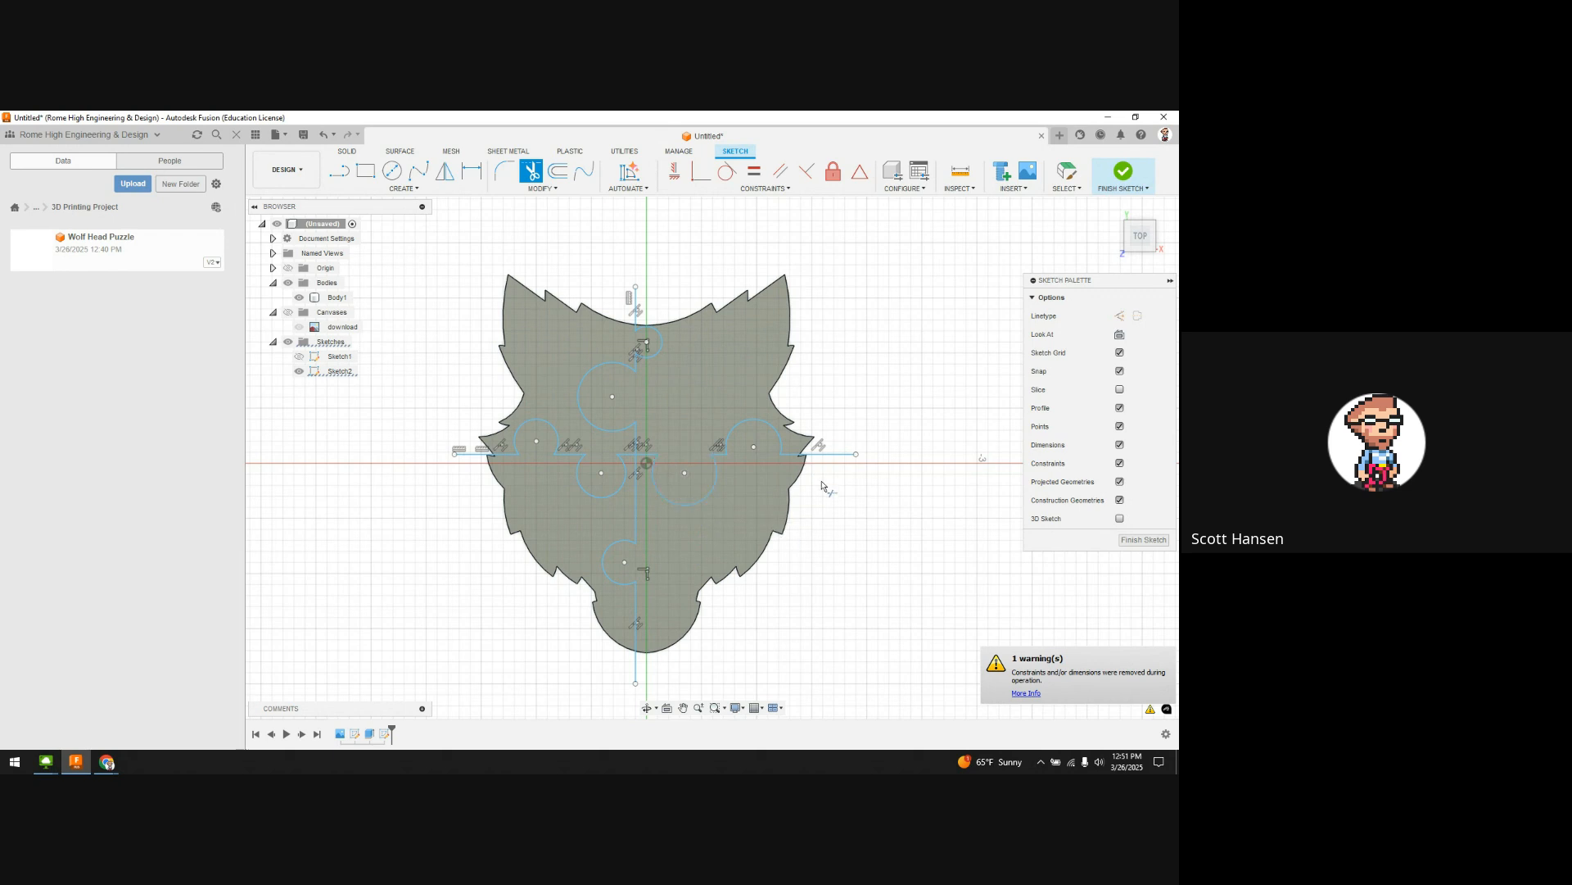
{"action": "left_click", "coordinate": [1144, 539]}
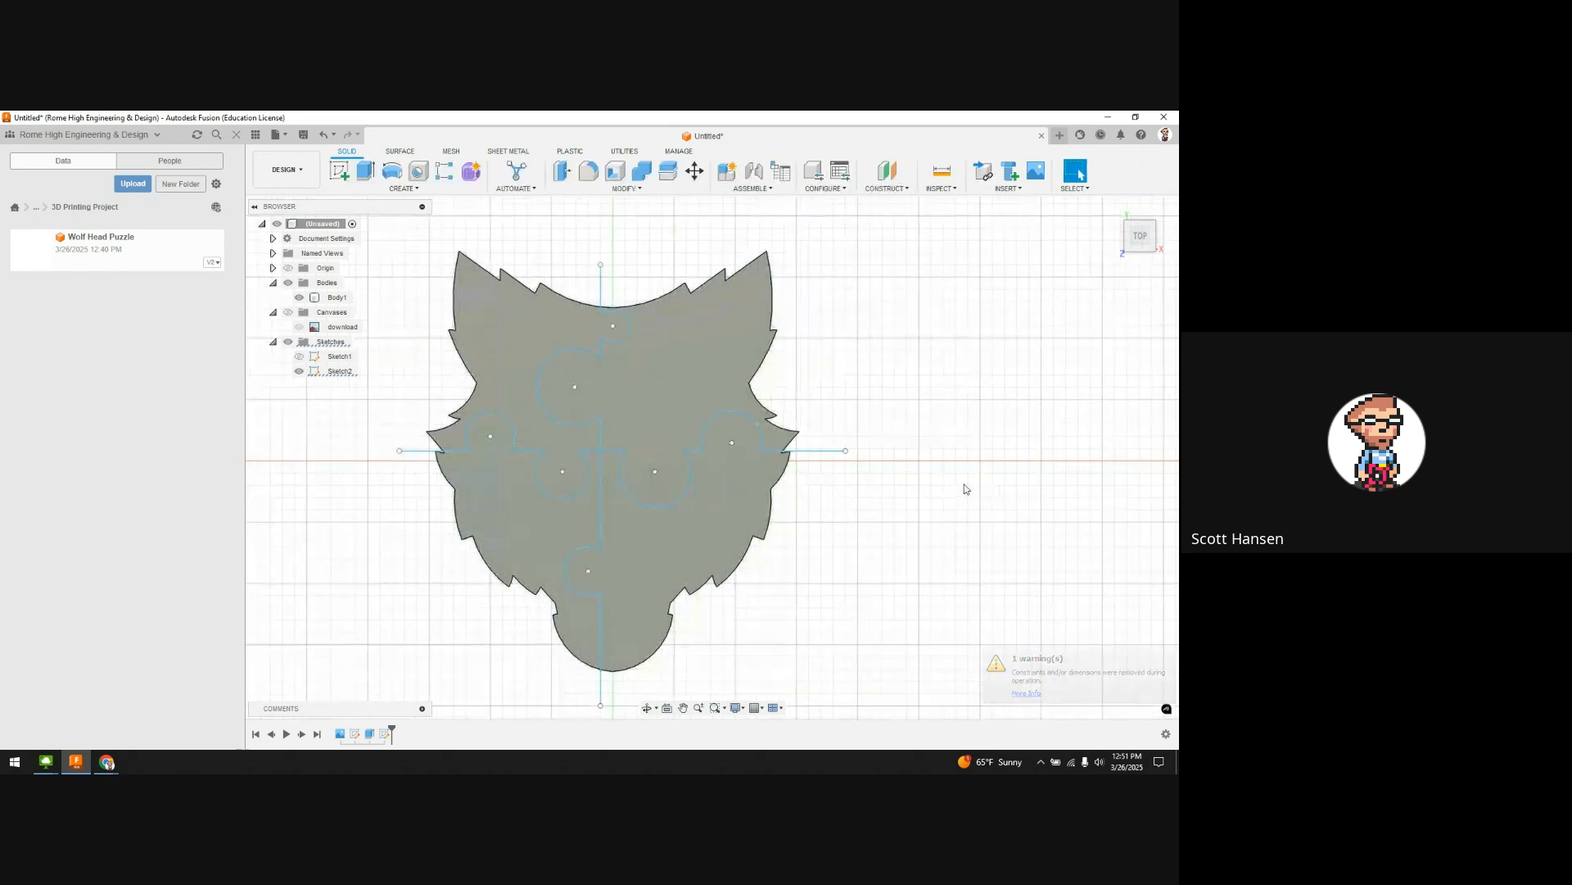
Step: Split the wolf-head body along Sketch2's wavy vertical line into Body1 and Body2, then show Sketch2
{"action": "middle_click_drag", "start_coordinate": [993, 467], "coordinate": [960, 427], "text": "shift"}
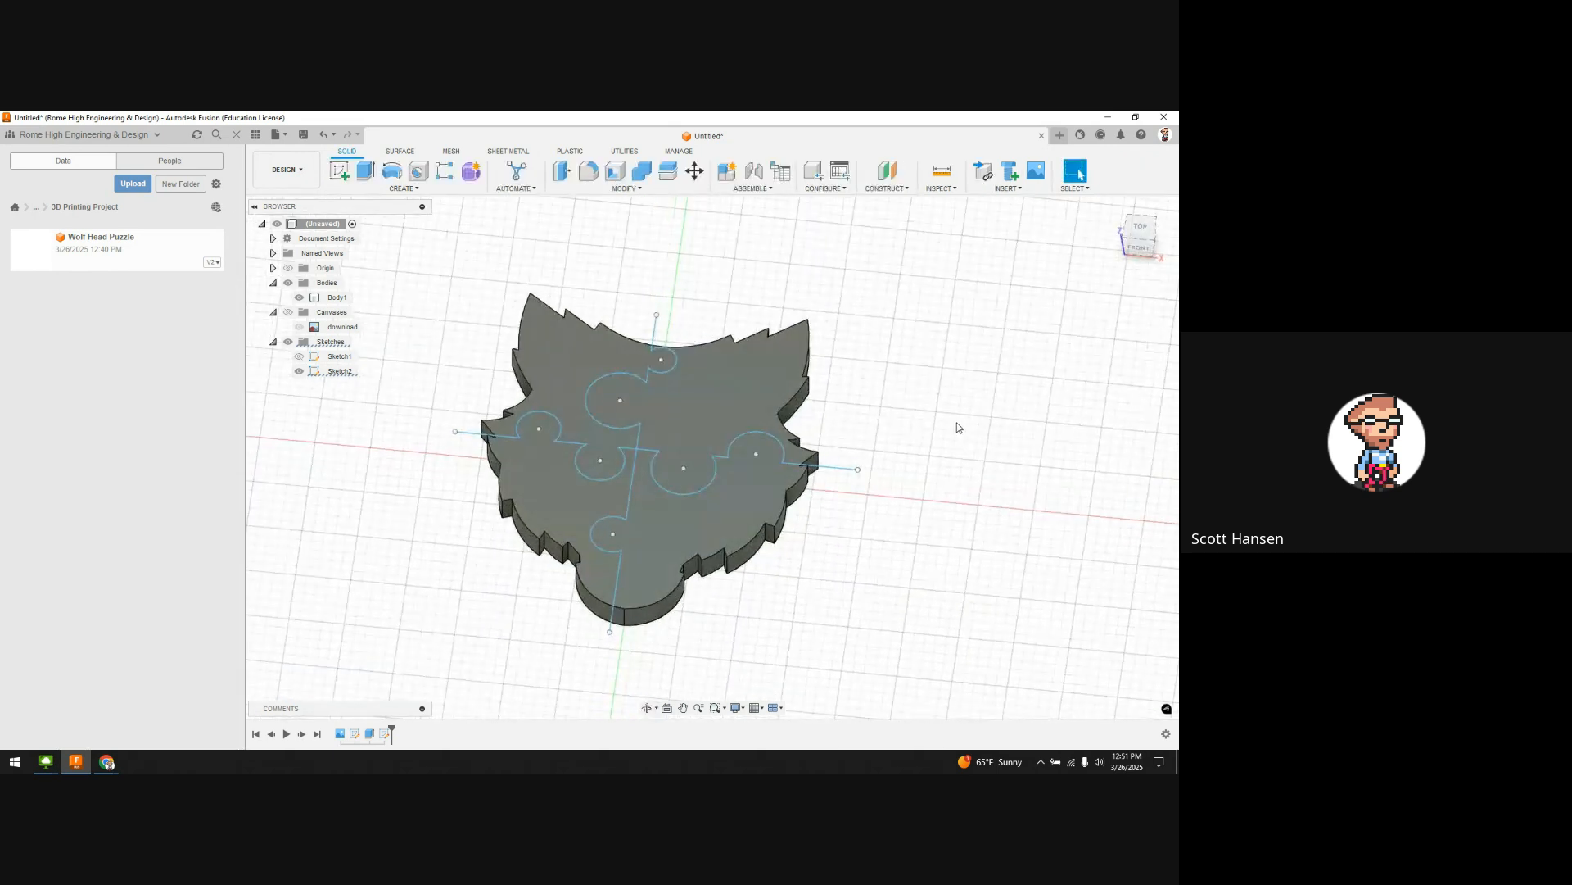
{"action": "left_click", "coordinate": [668, 170]}
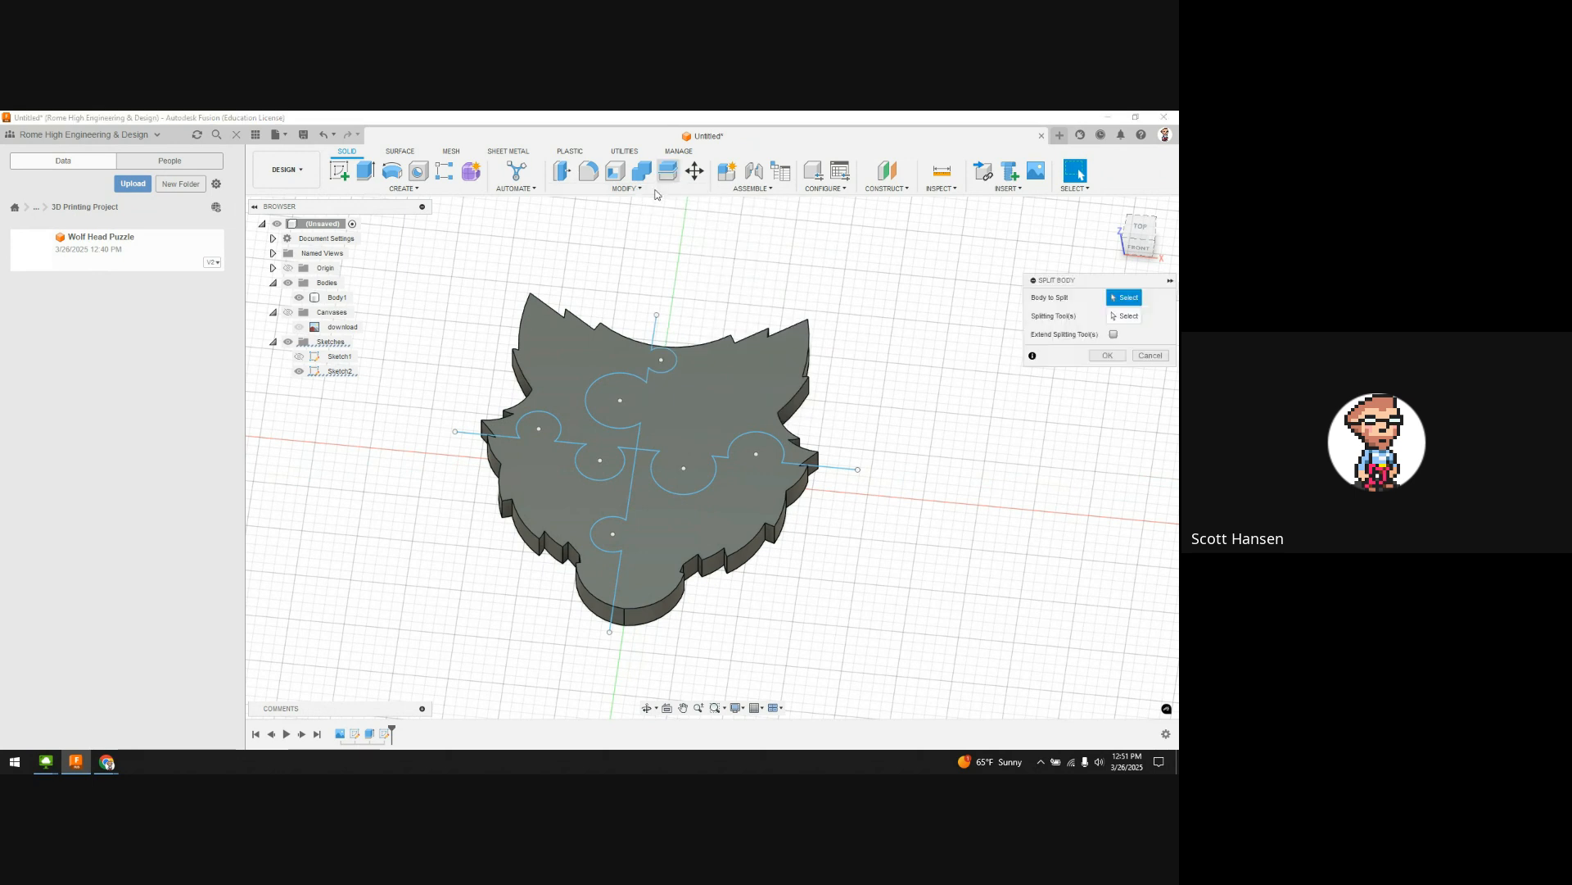
{"action": "middle_click_drag", "start_coordinate": [764, 401], "coordinate": [697, 403]}
{"action": "left_click", "coordinate": [697, 403]}
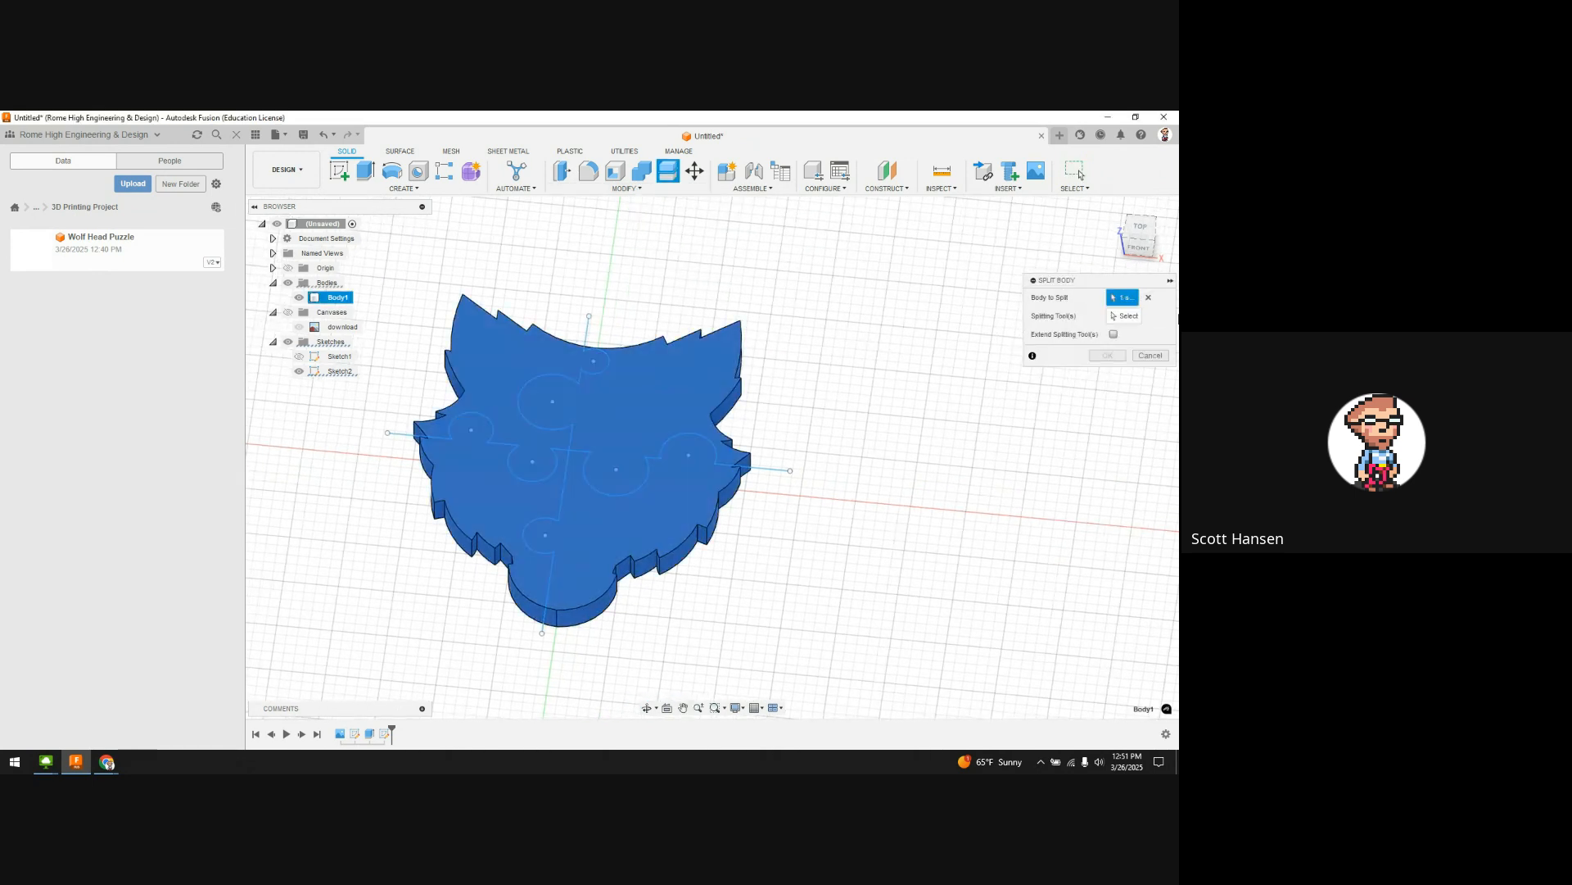
{"action": "left_click", "coordinate": [577, 377]}
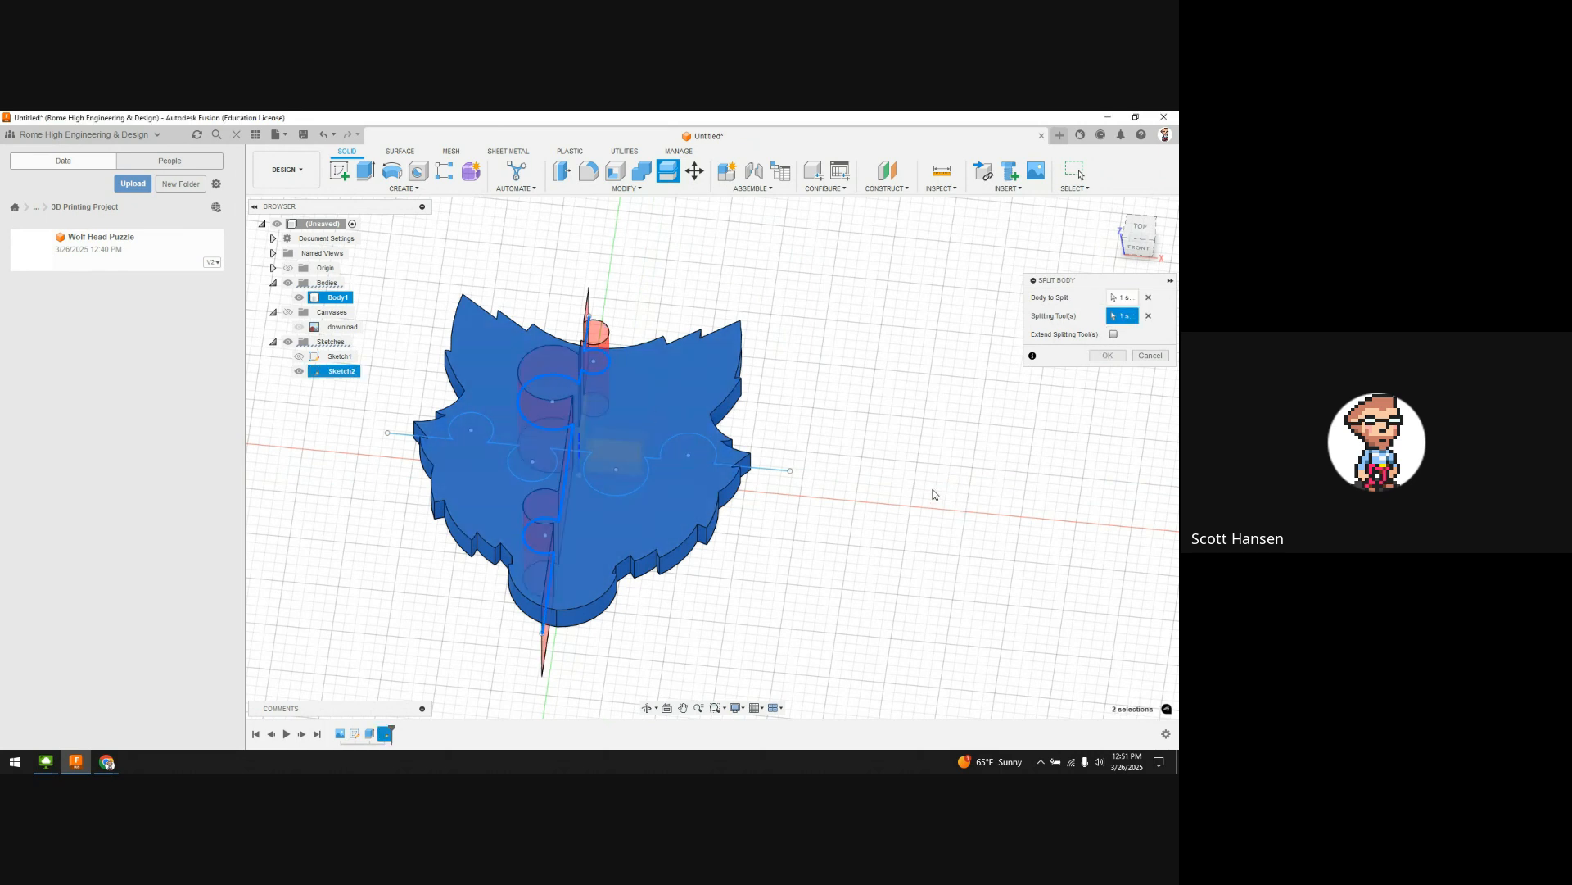
{"action": "middle_click_drag", "start_coordinate": [932, 495], "coordinate": [882, 394], "text": "shift"}
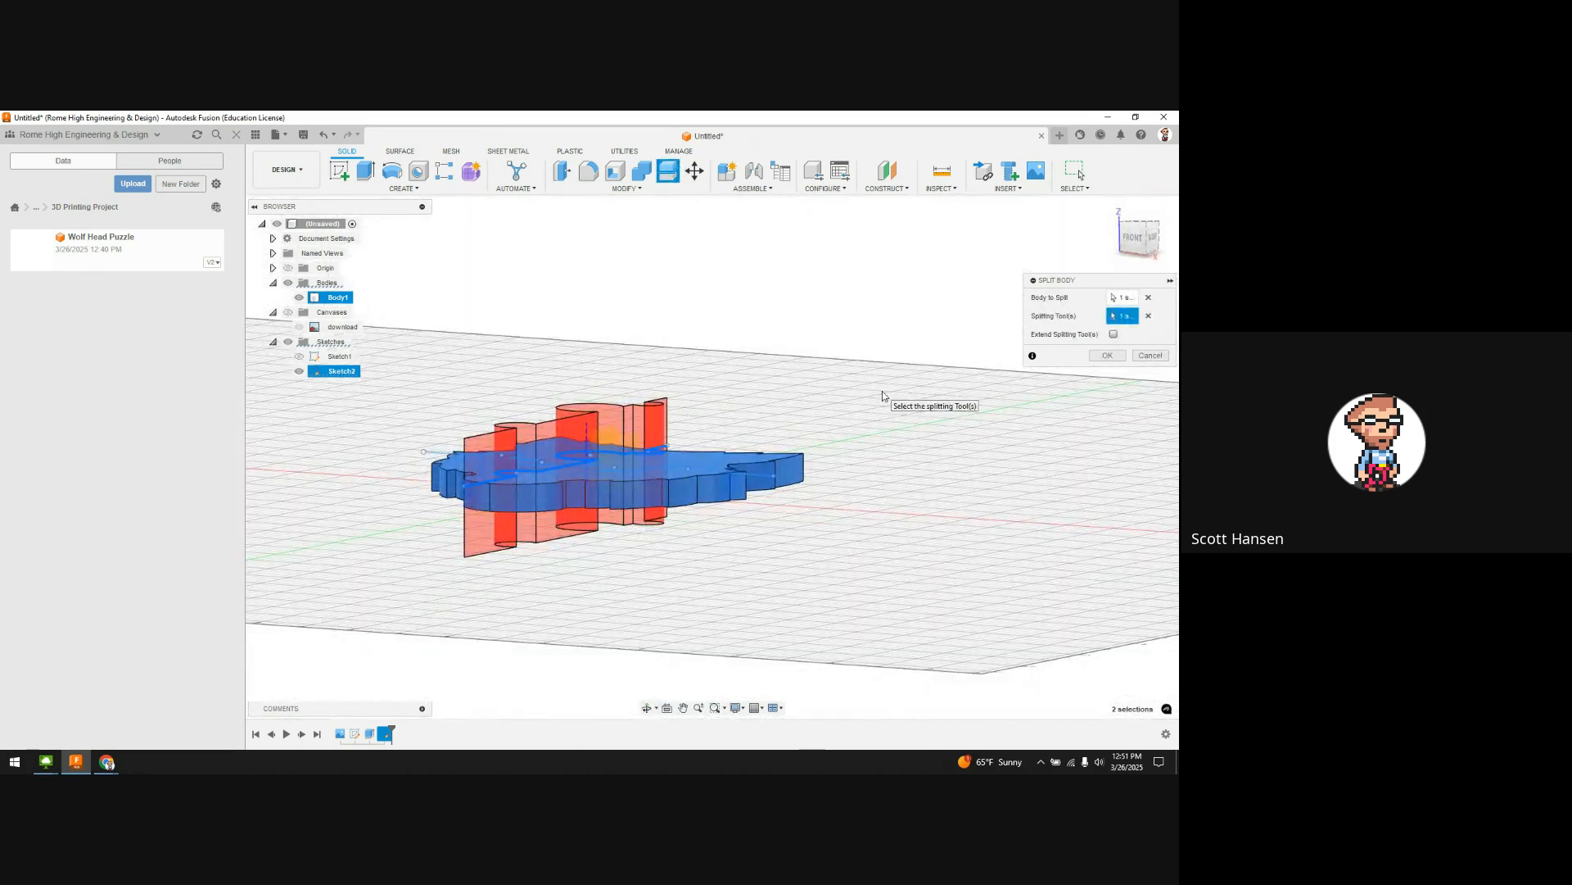
{"action": "mouse_move", "coordinate": [945, 438]}
{"action": "middle_mouse_down", "text": "shift"}
{"action": "mouse_move", "coordinate": [972, 439]}
{"action": "mouse_move", "coordinate": [975, 491]}
{"action": "mouse_move", "coordinate": [874, 494]}
{"action": "middle_mouse_up", "text": "shift"}
{"action": "left_click", "coordinate": [1107, 355]}
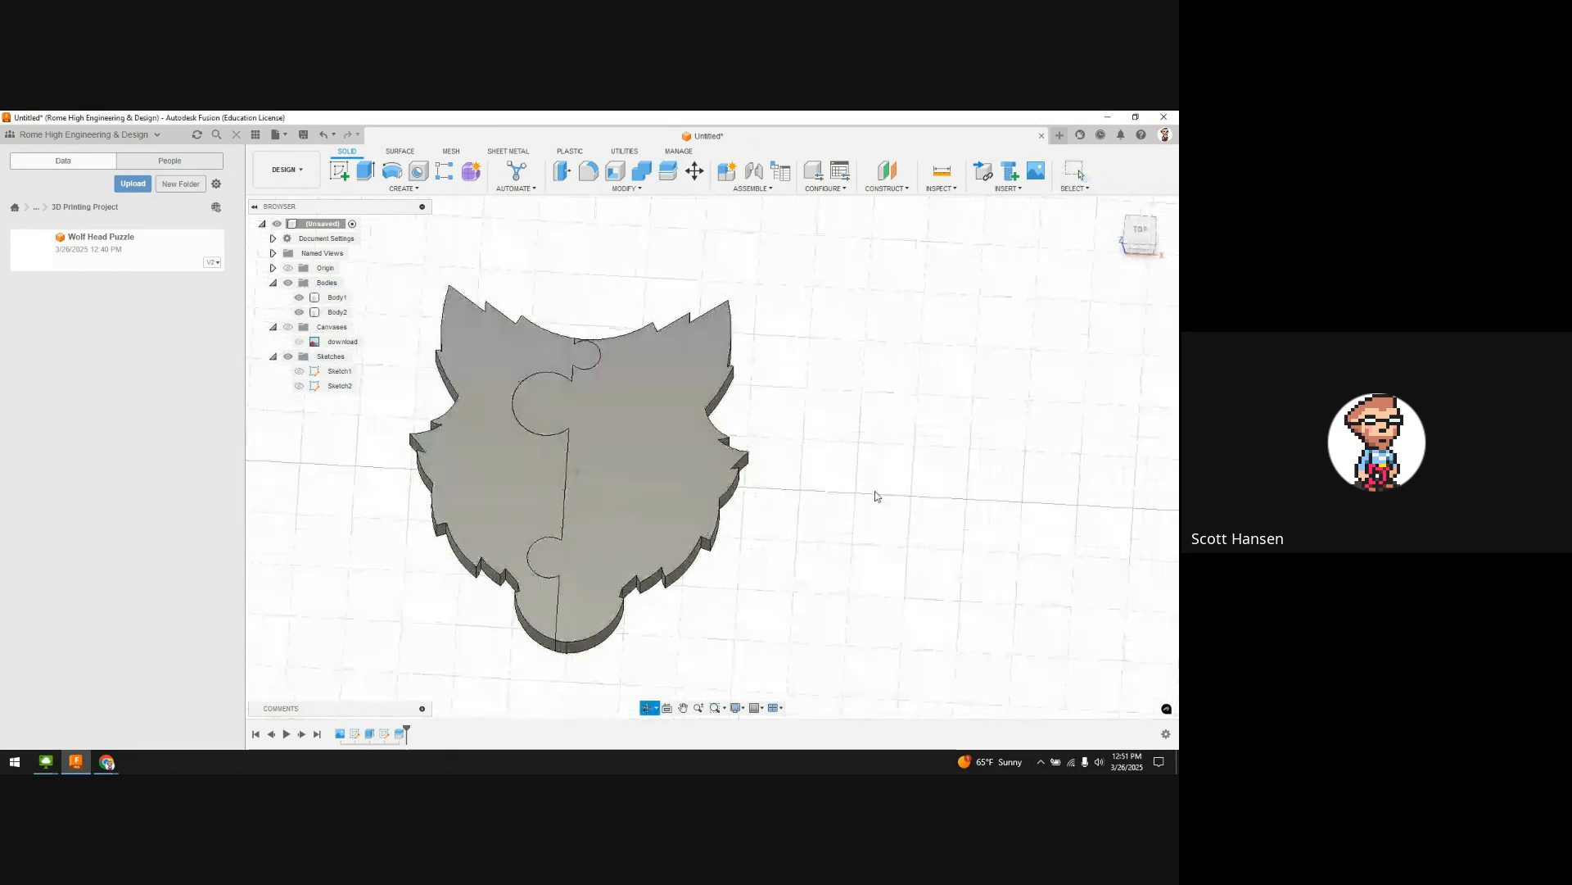
{"action": "left_click", "coordinate": [299, 385]}
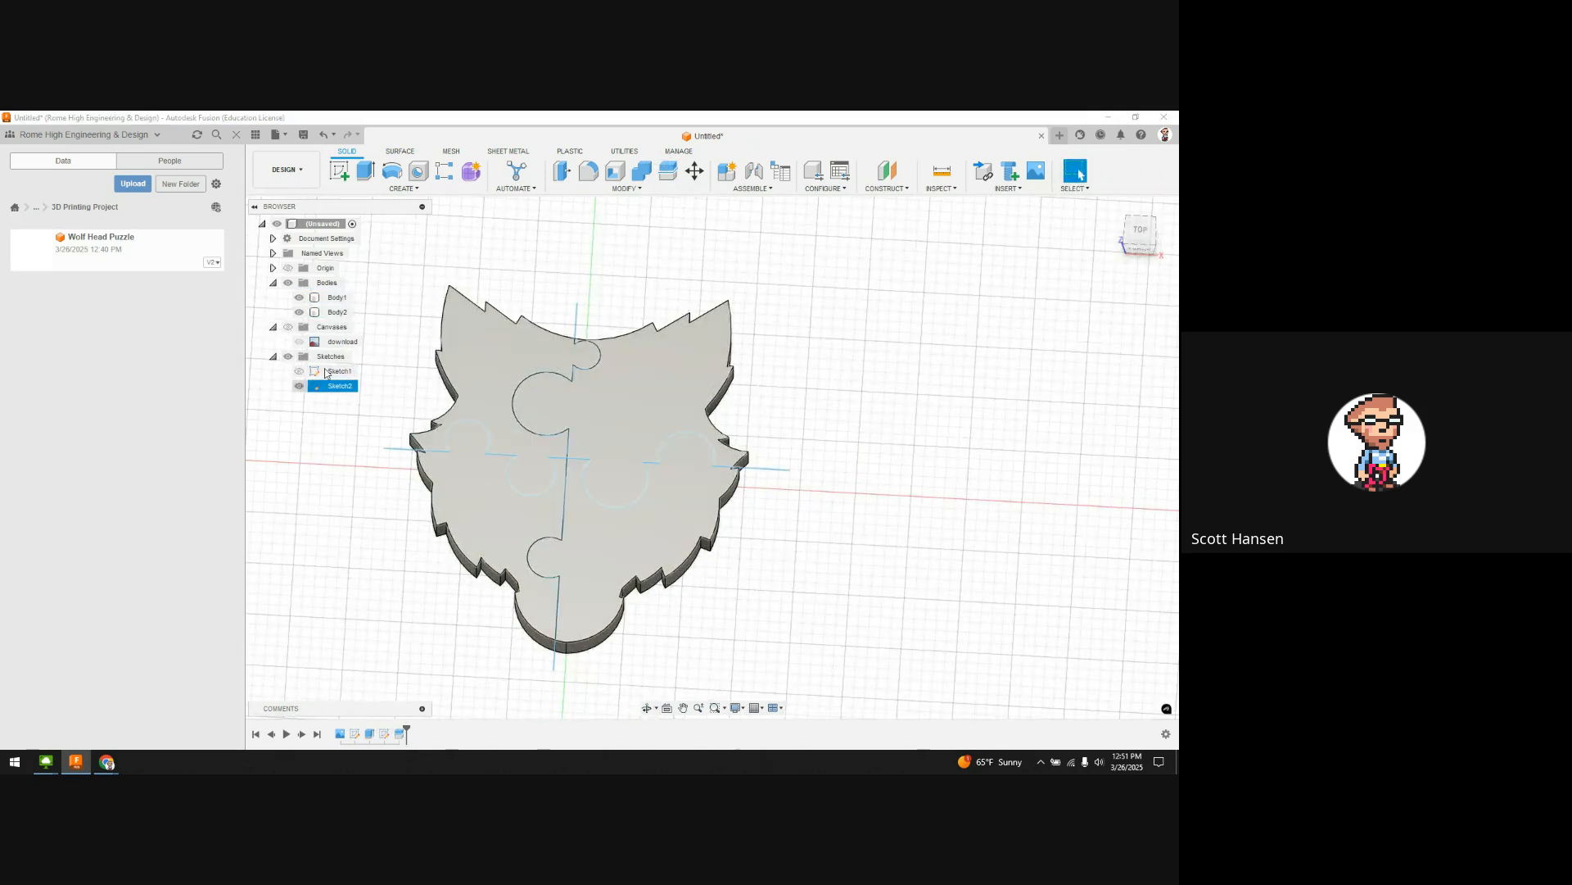
Step: Split both halves along Sketch2's wavy horizontal line into Body1 through Body4
{"action": "left_click", "coordinate": [668, 170]}
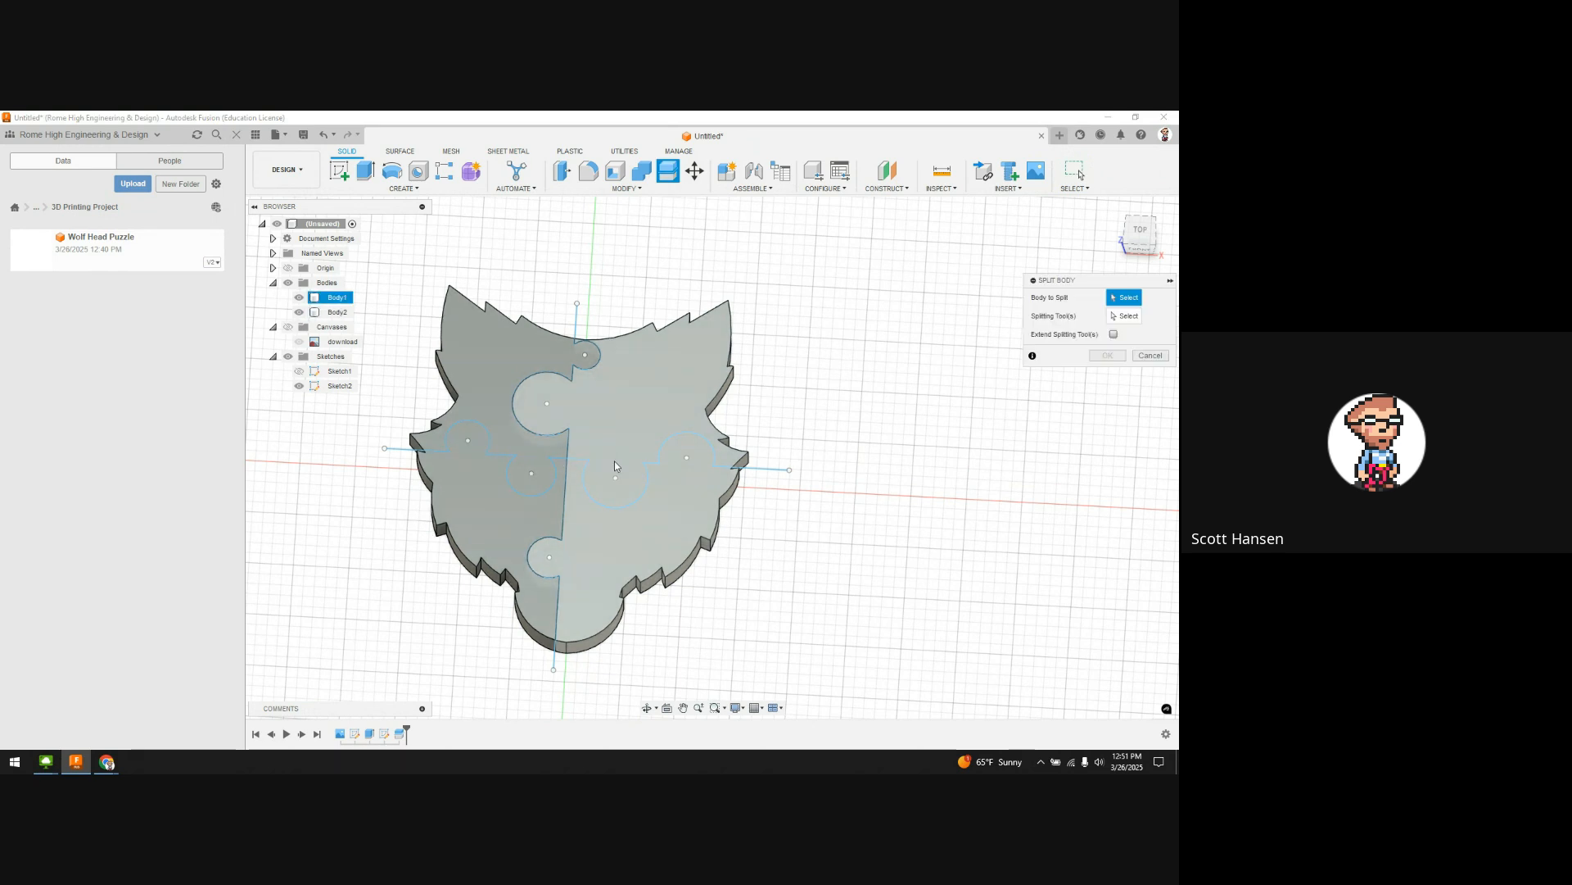
{"action": "left_click", "coordinate": [617, 417]}
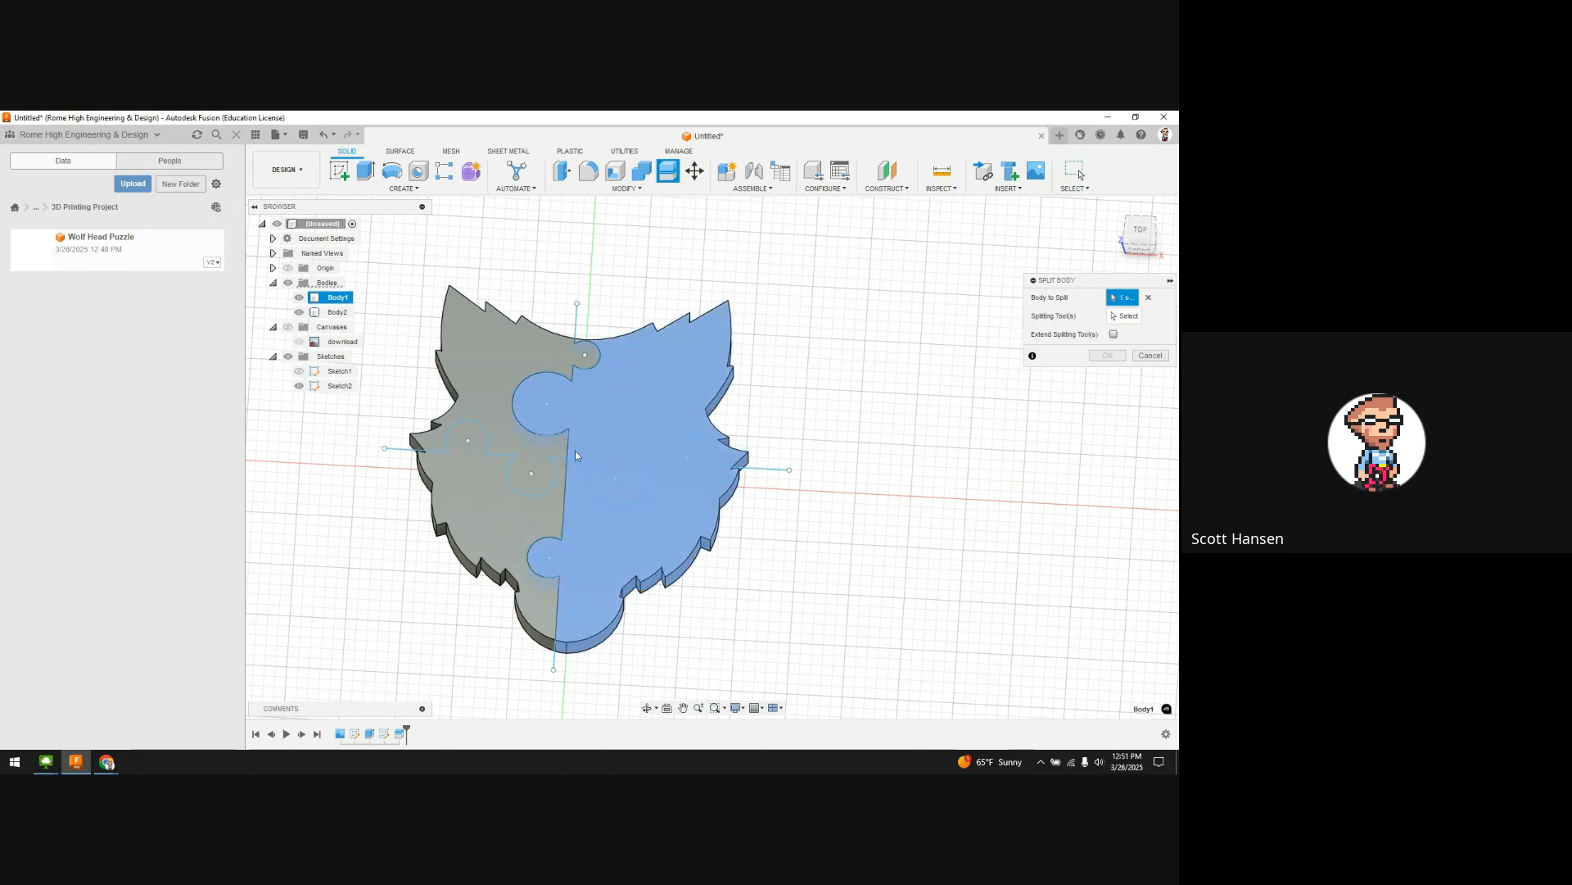
{"action": "left_click", "coordinate": [549, 494]}
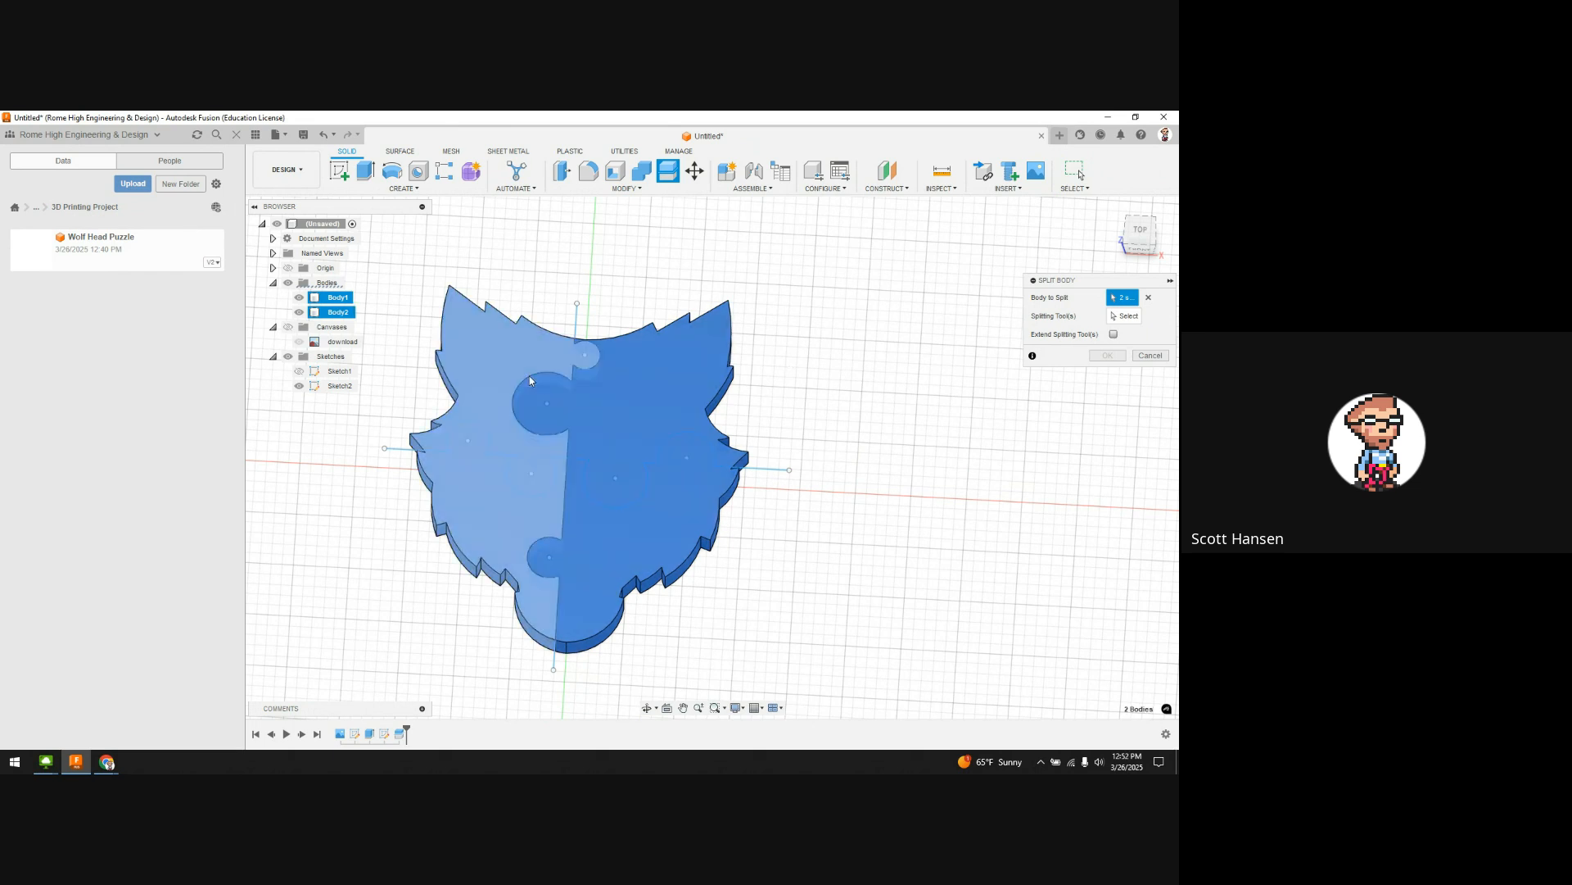
{"action": "left_click", "coordinate": [1121, 318]}
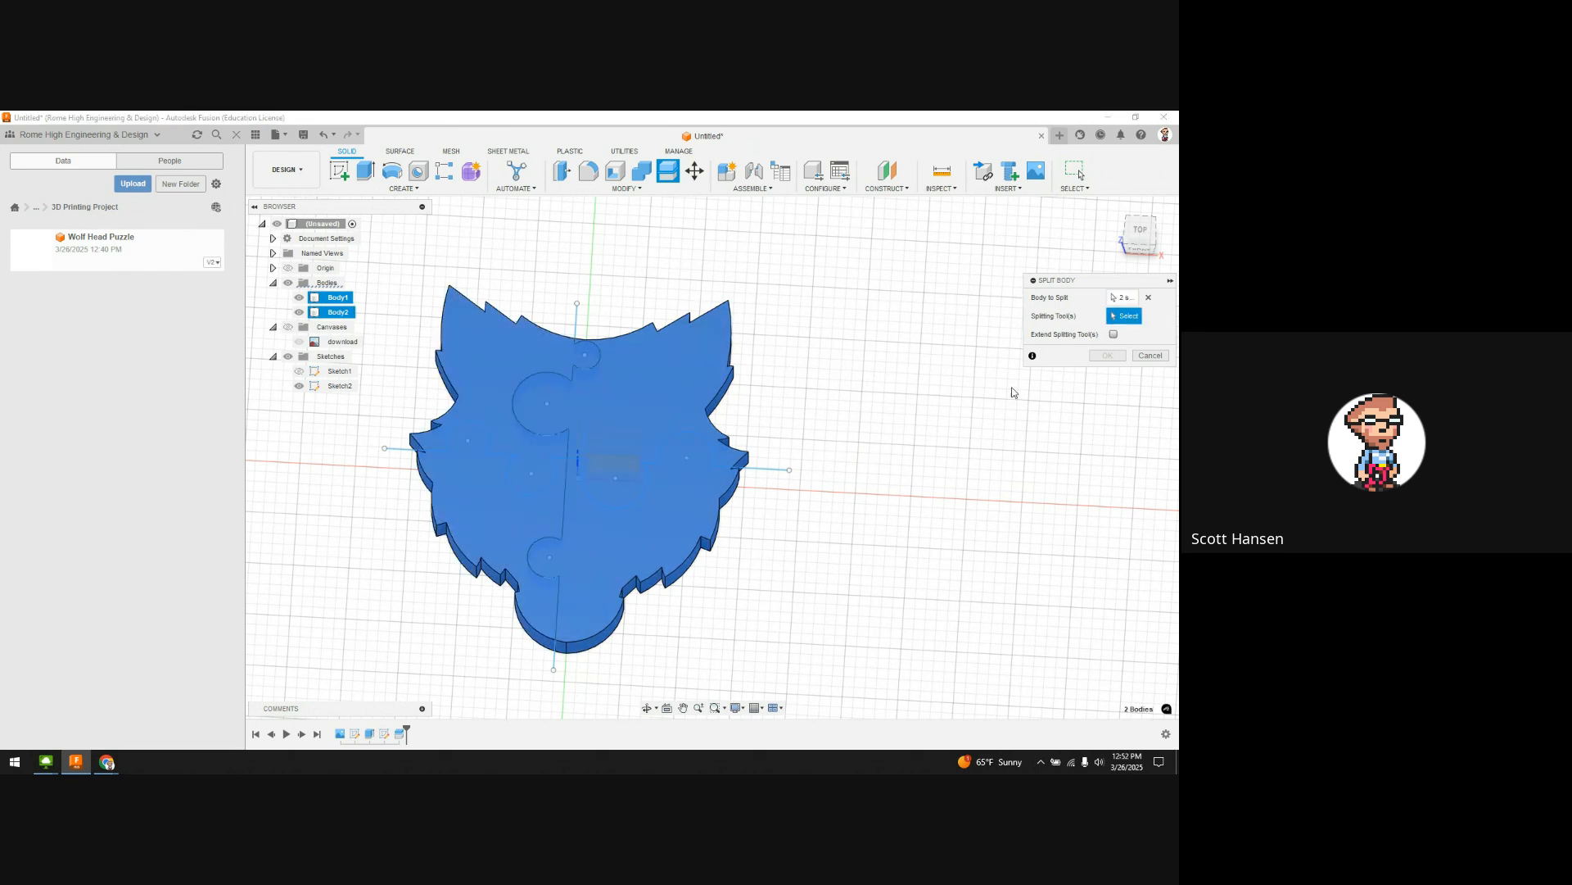
{"action": "left_click", "coordinate": [772, 470]}
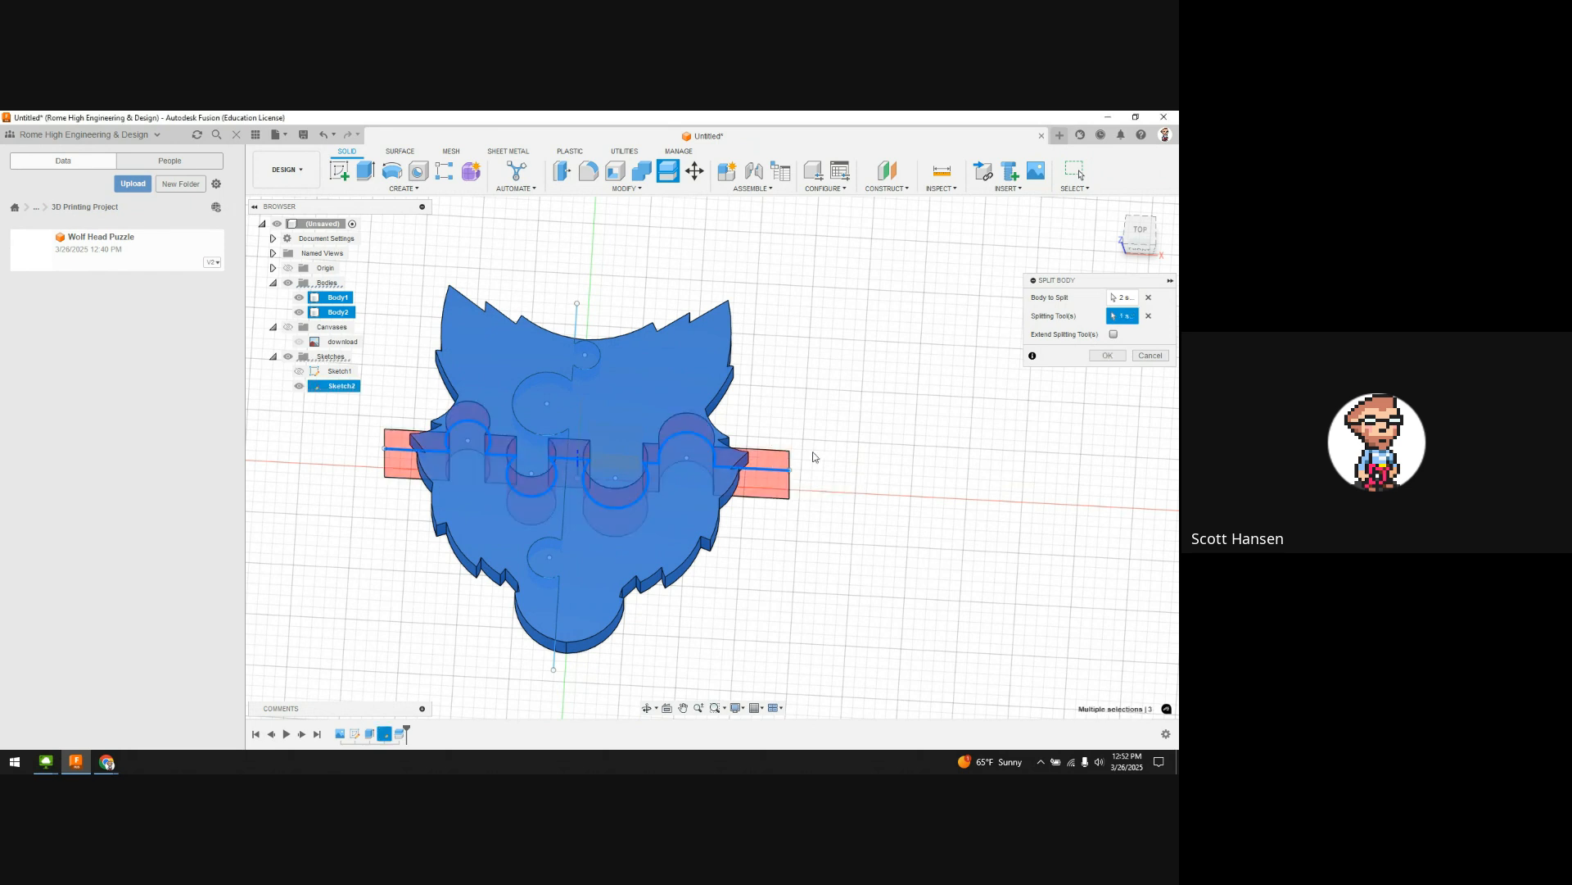
{"action": "middle_click_drag", "start_coordinate": [830, 433], "coordinate": [832, 414], "text": "shift"}
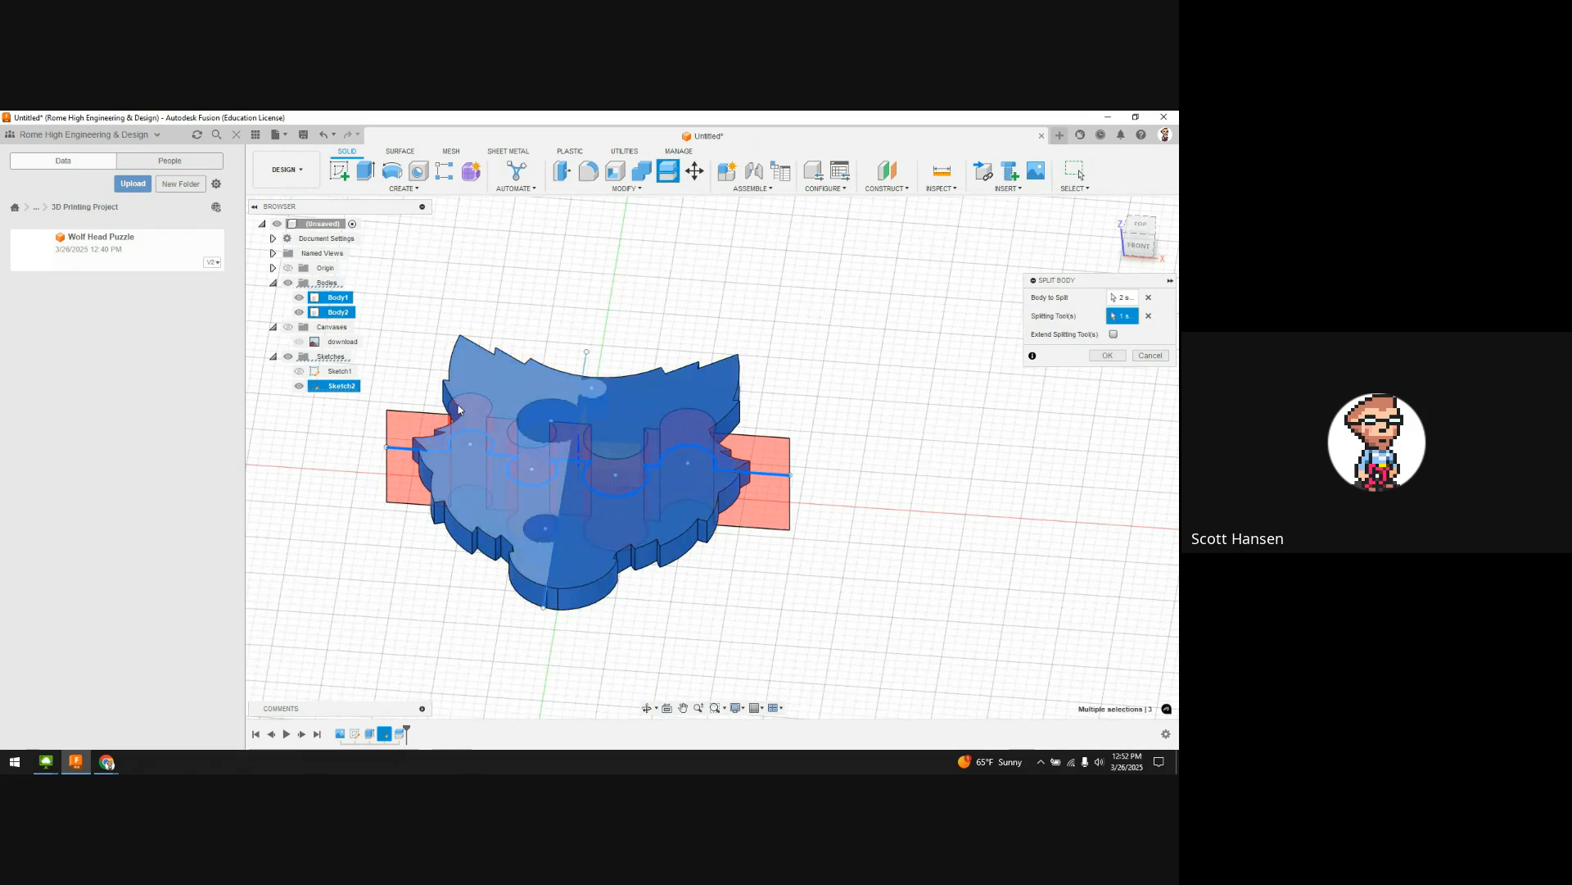
{"action": "left_click", "coordinate": [1107, 354]}
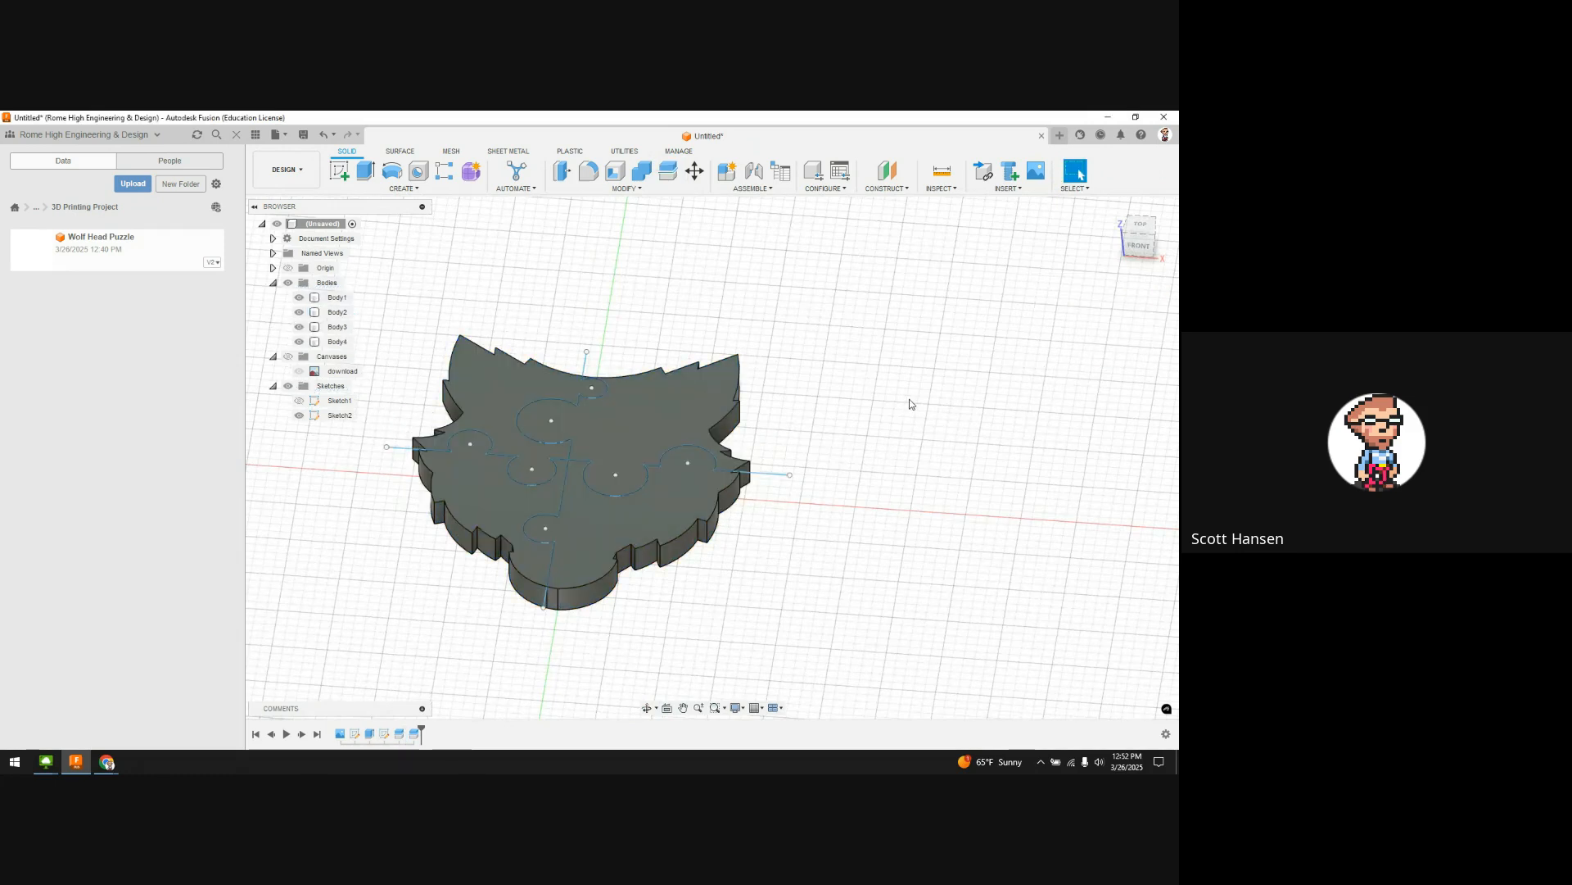
{"action": "middle_click_drag", "start_coordinate": [909, 400], "coordinate": [891, 449], "text": "shift"}
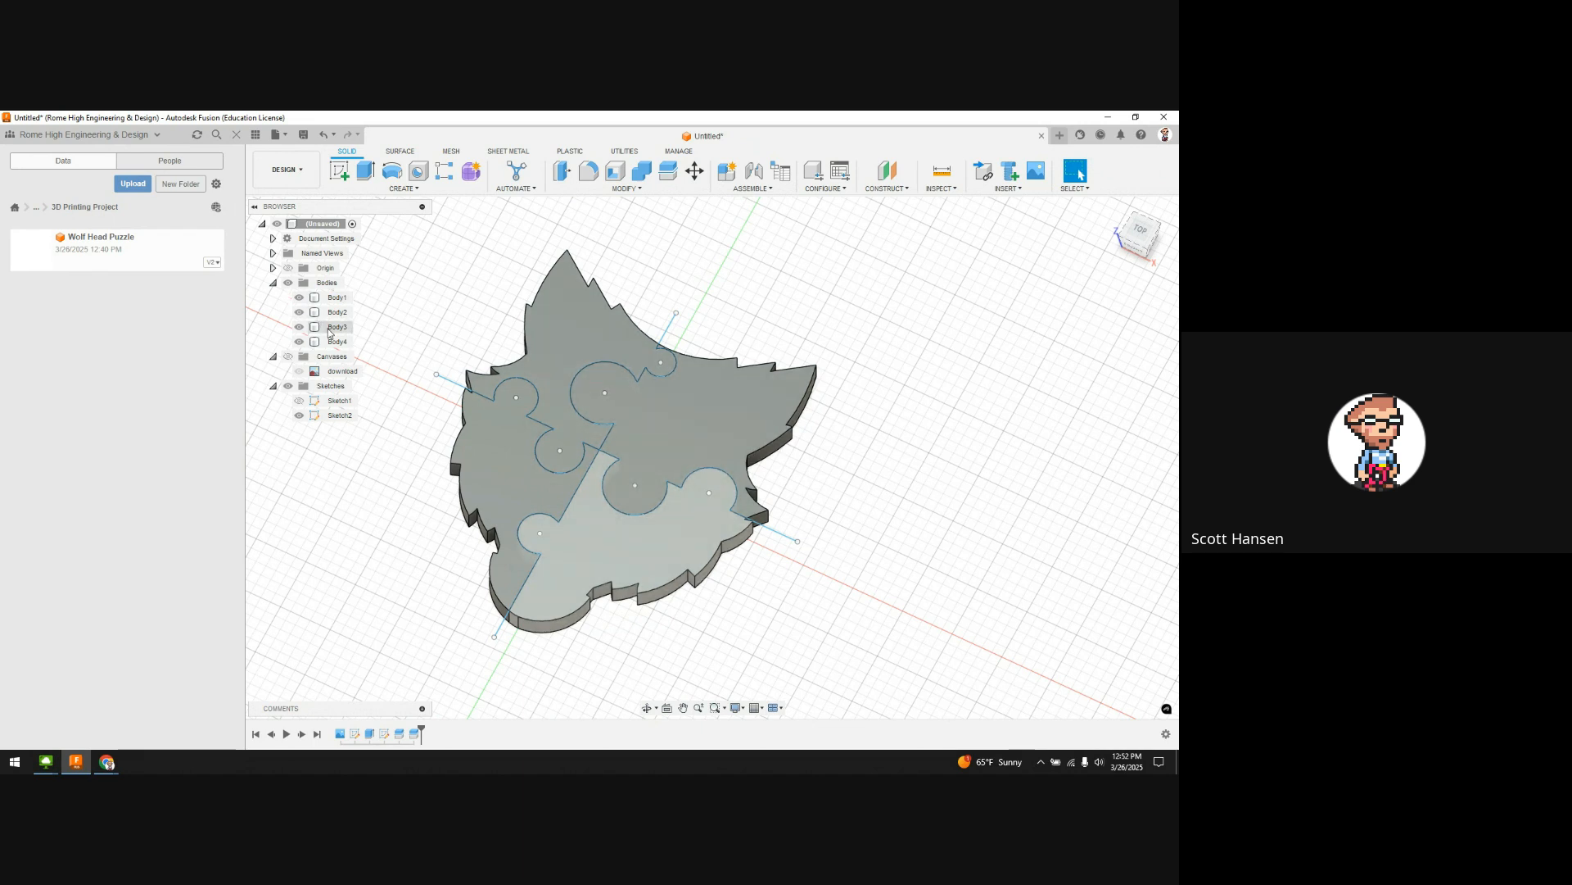
{"action": "left_click", "coordinate": [337, 297]}
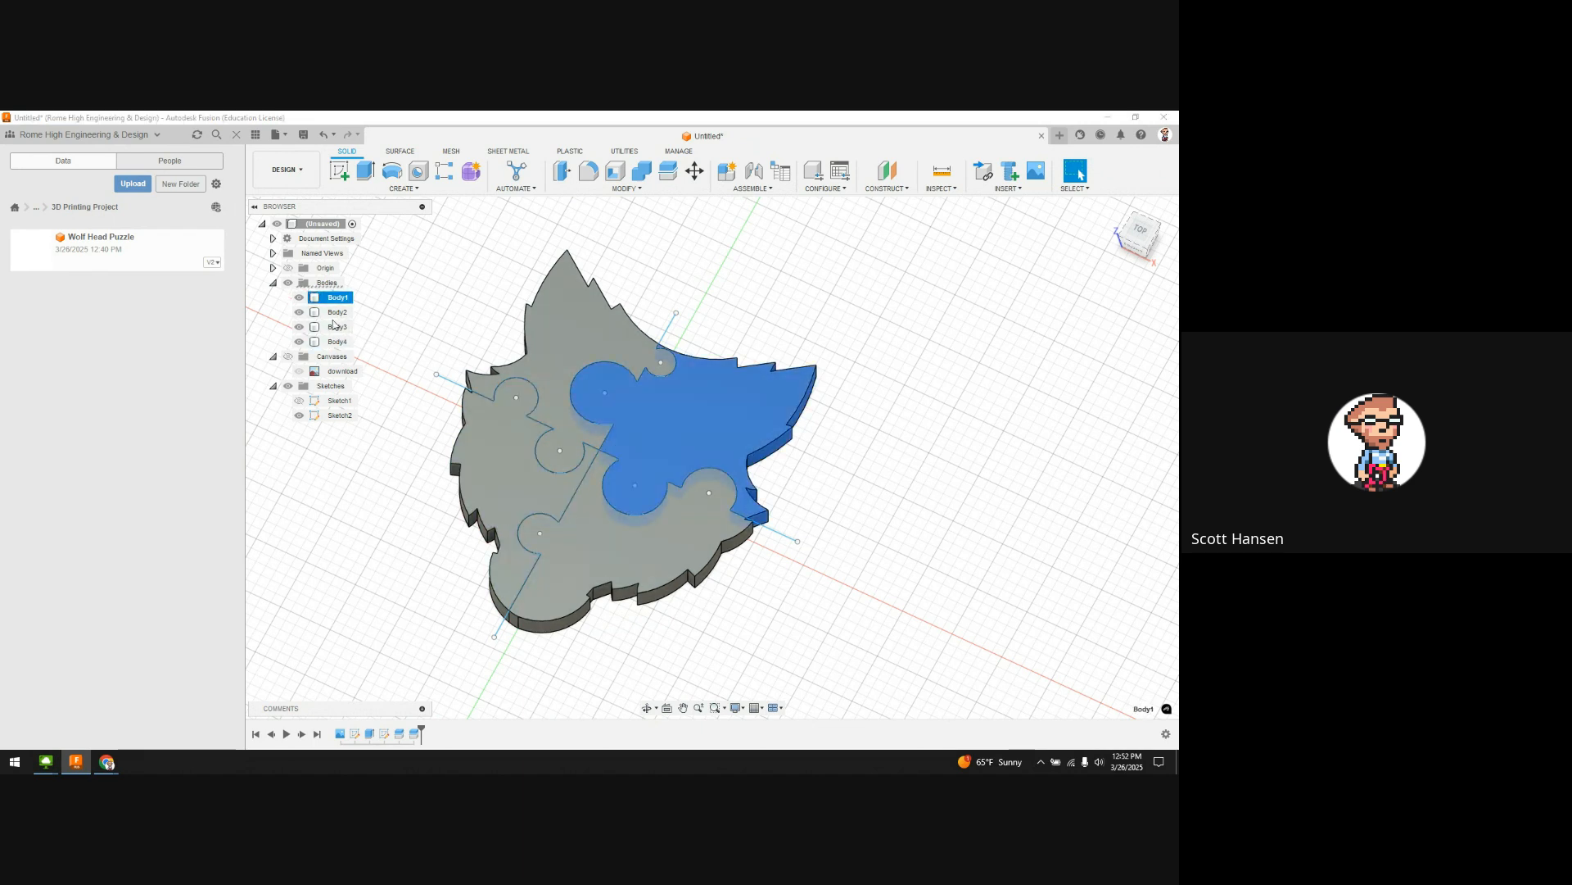
{"action": "left_click", "coordinate": [337, 312]}
{"action": "left_click", "coordinate": [337, 341]}
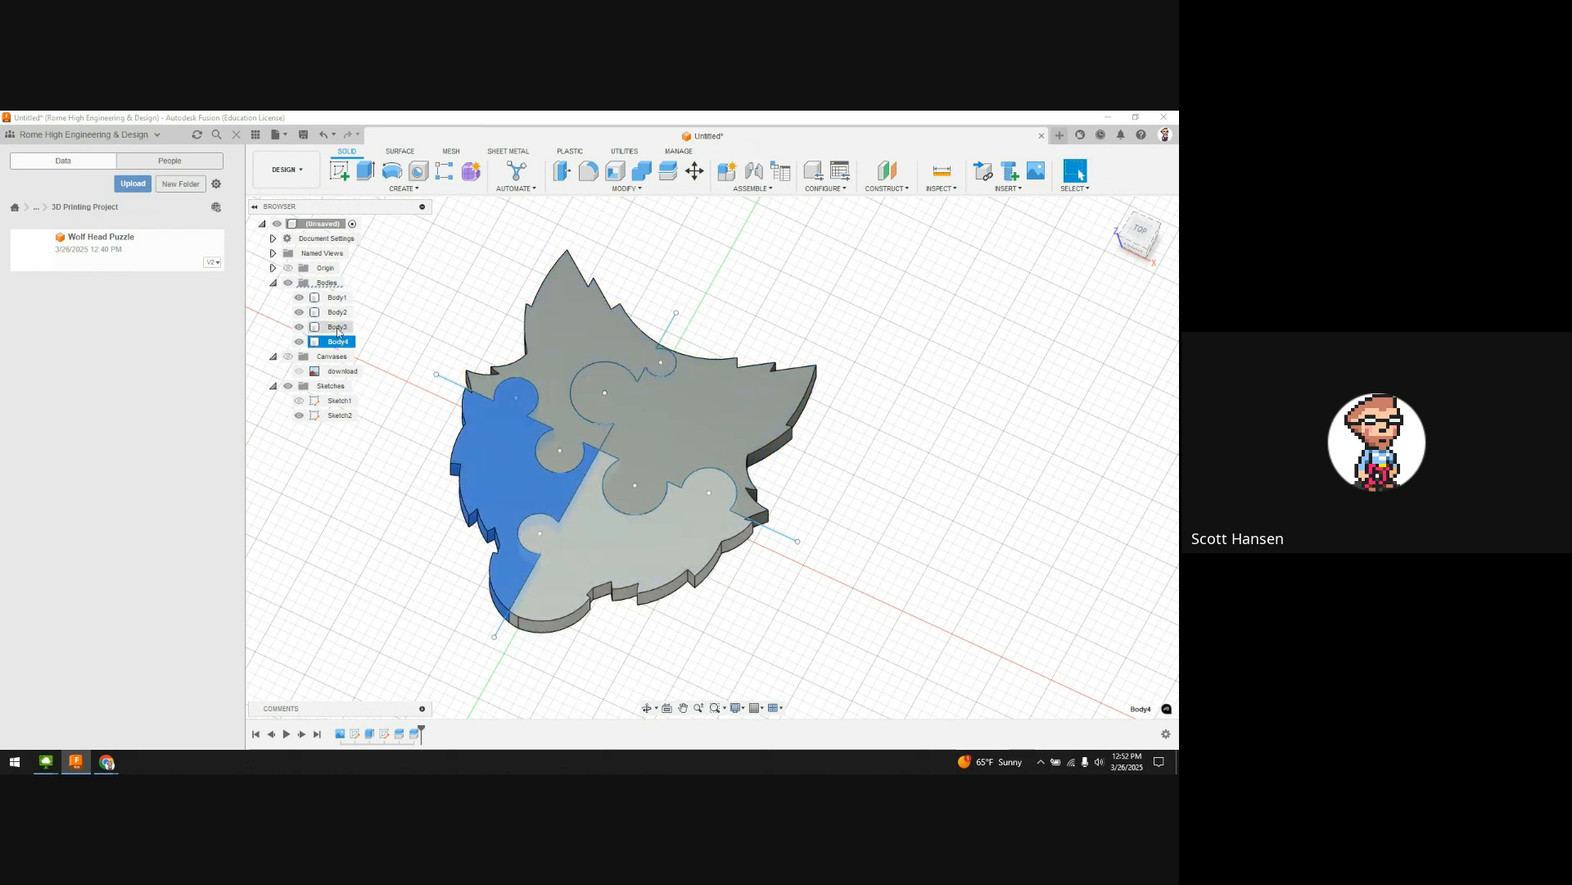
{"action": "right_click", "coordinate": [339, 312]}
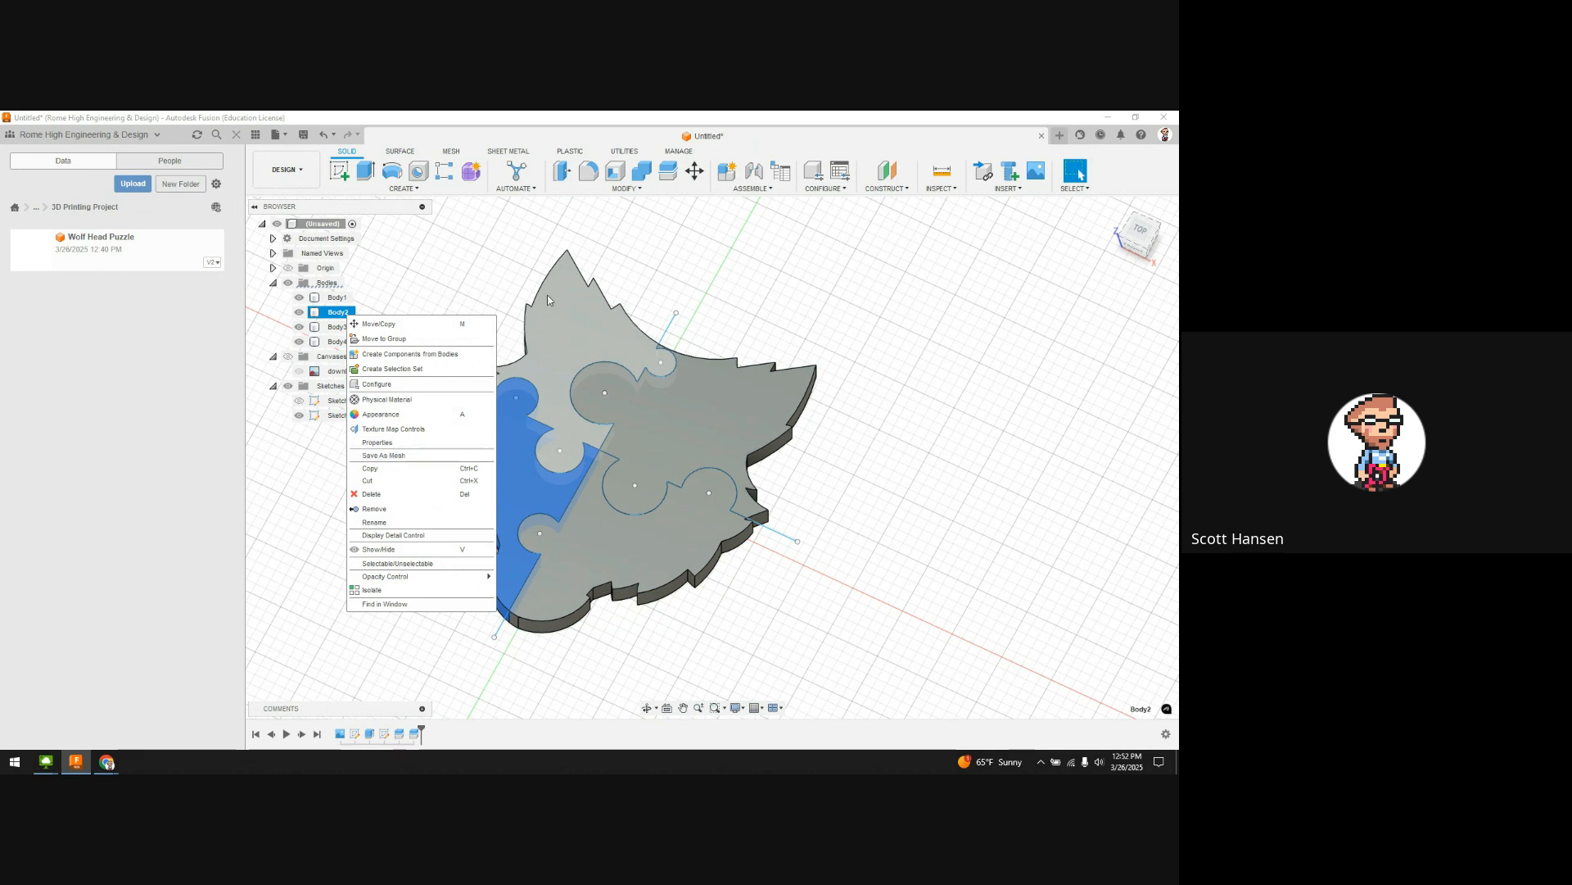
{"action": "left_click", "coordinate": [535, 267]}
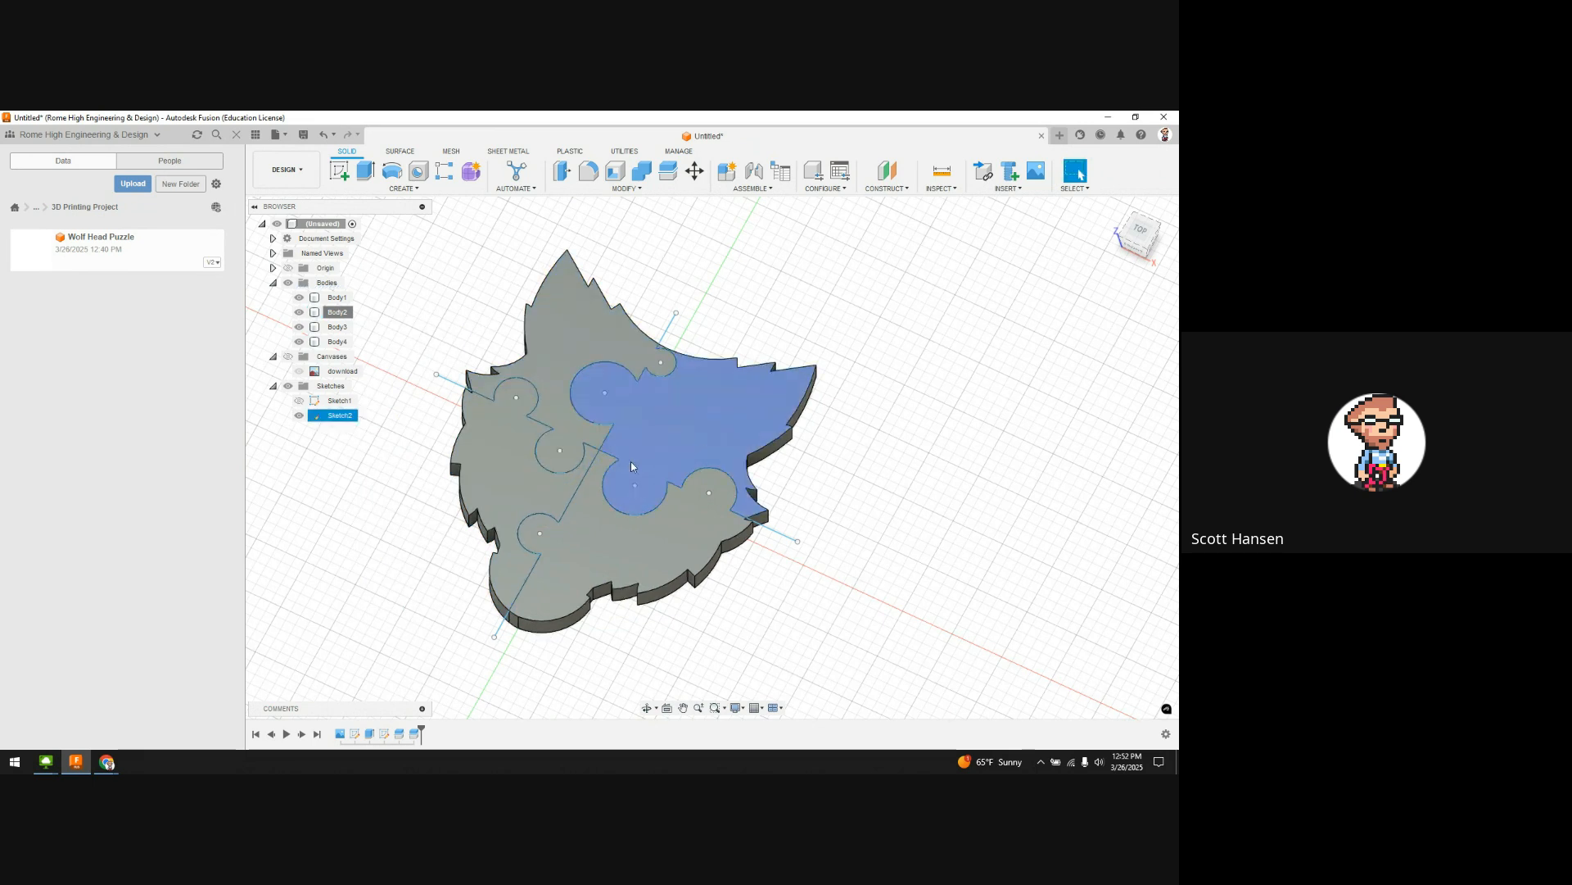
{"action": "left_click", "coordinate": [662, 382]}
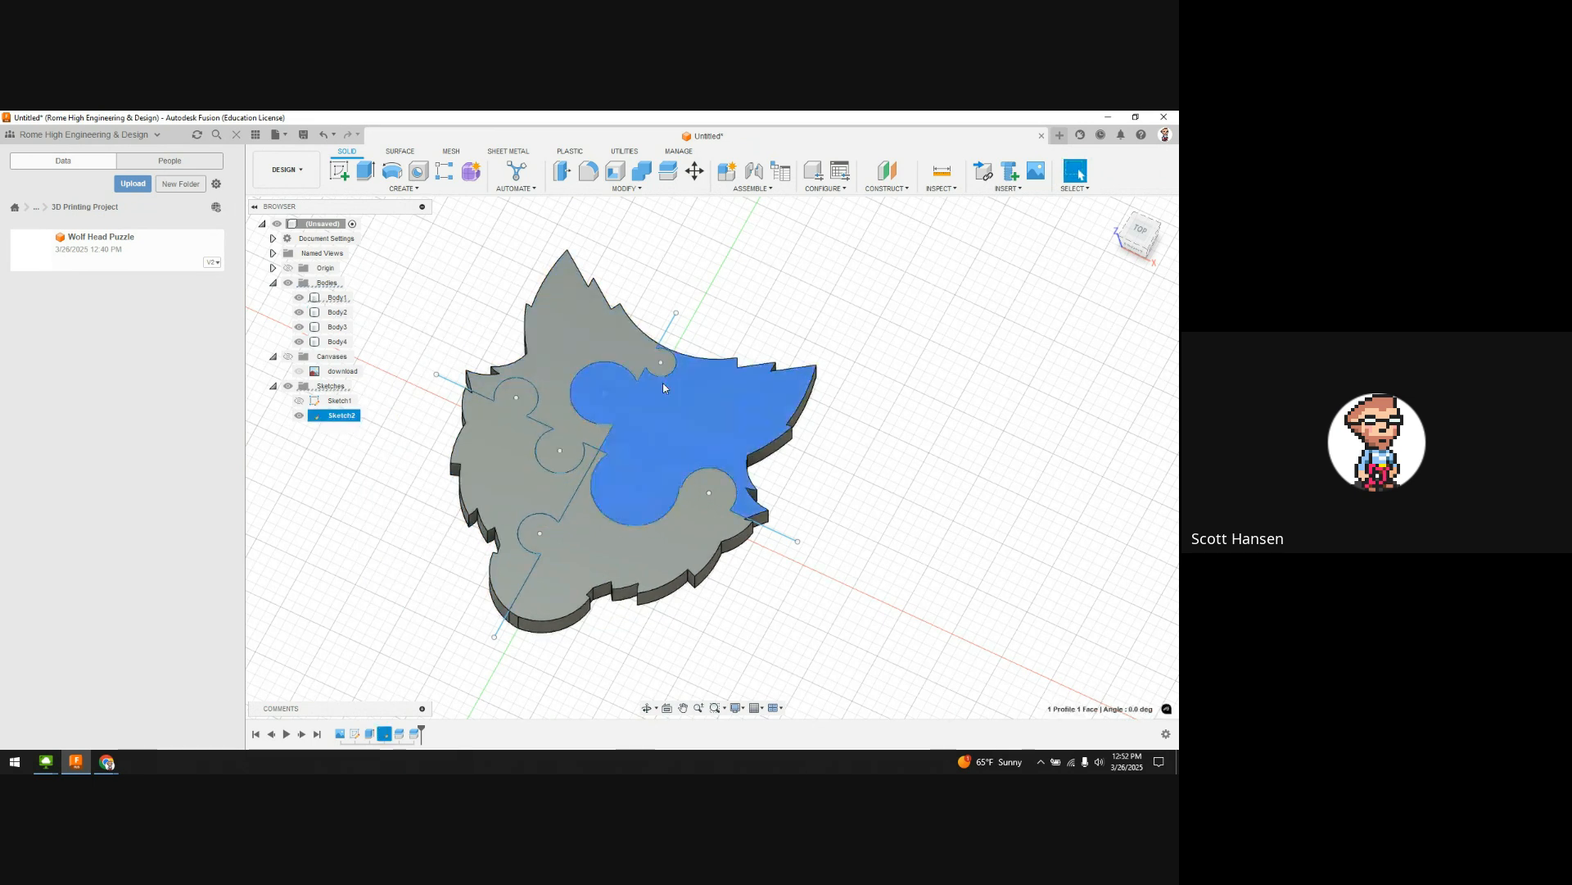
{"action": "left_click", "coordinate": [321, 226]}
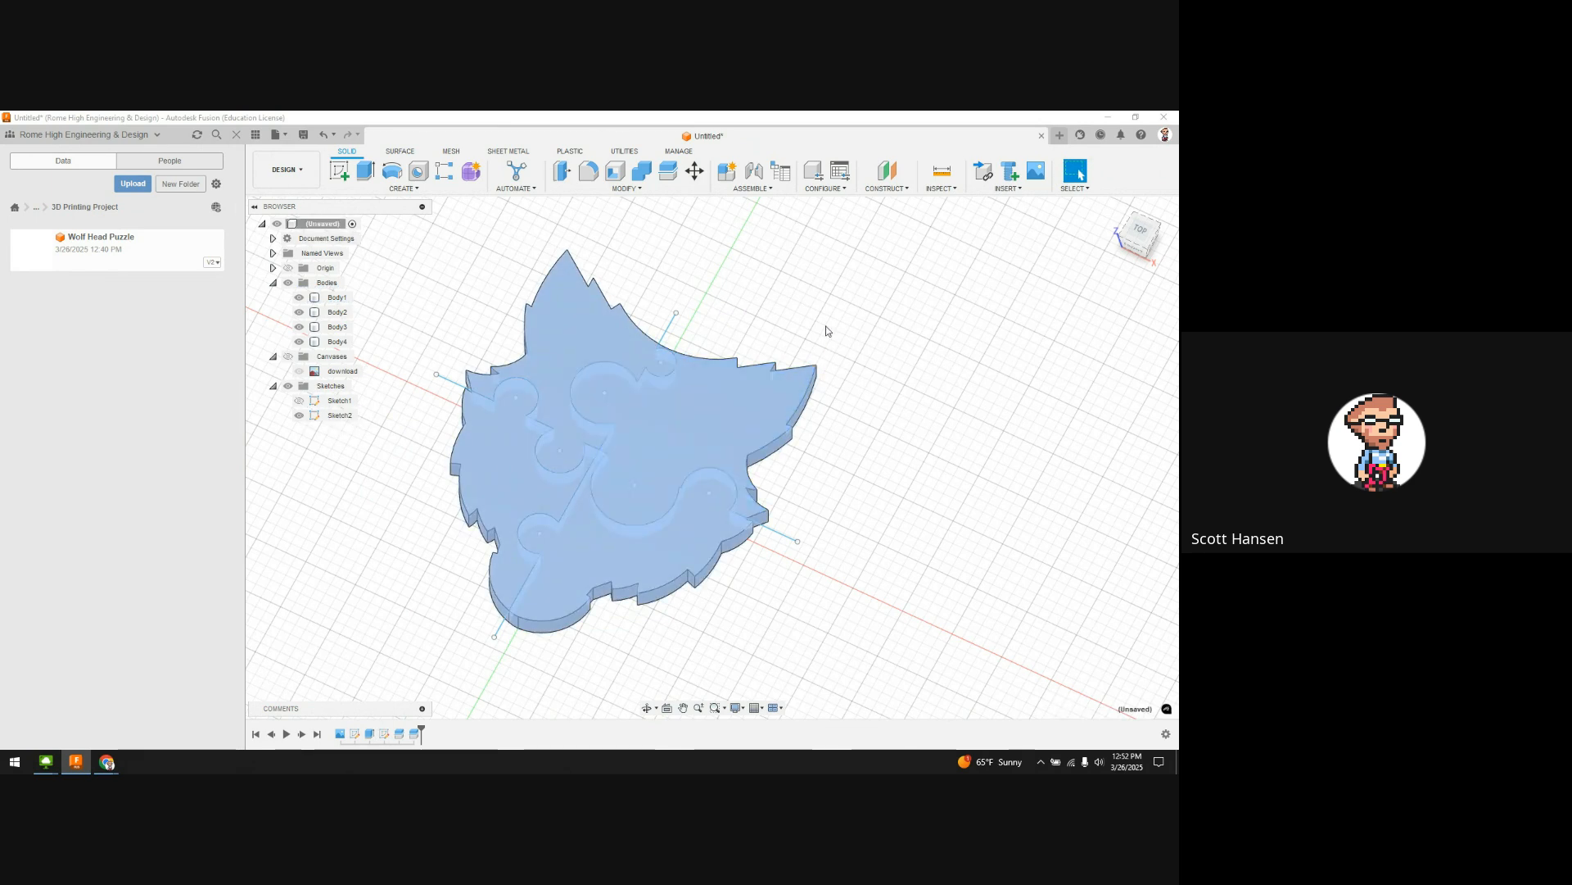
{"action": "scroll", "coordinate": [852, 390], "scroll_direction": "down", "scroll_amount": 1}
{"action": "left_click", "coordinate": [478, 281]}
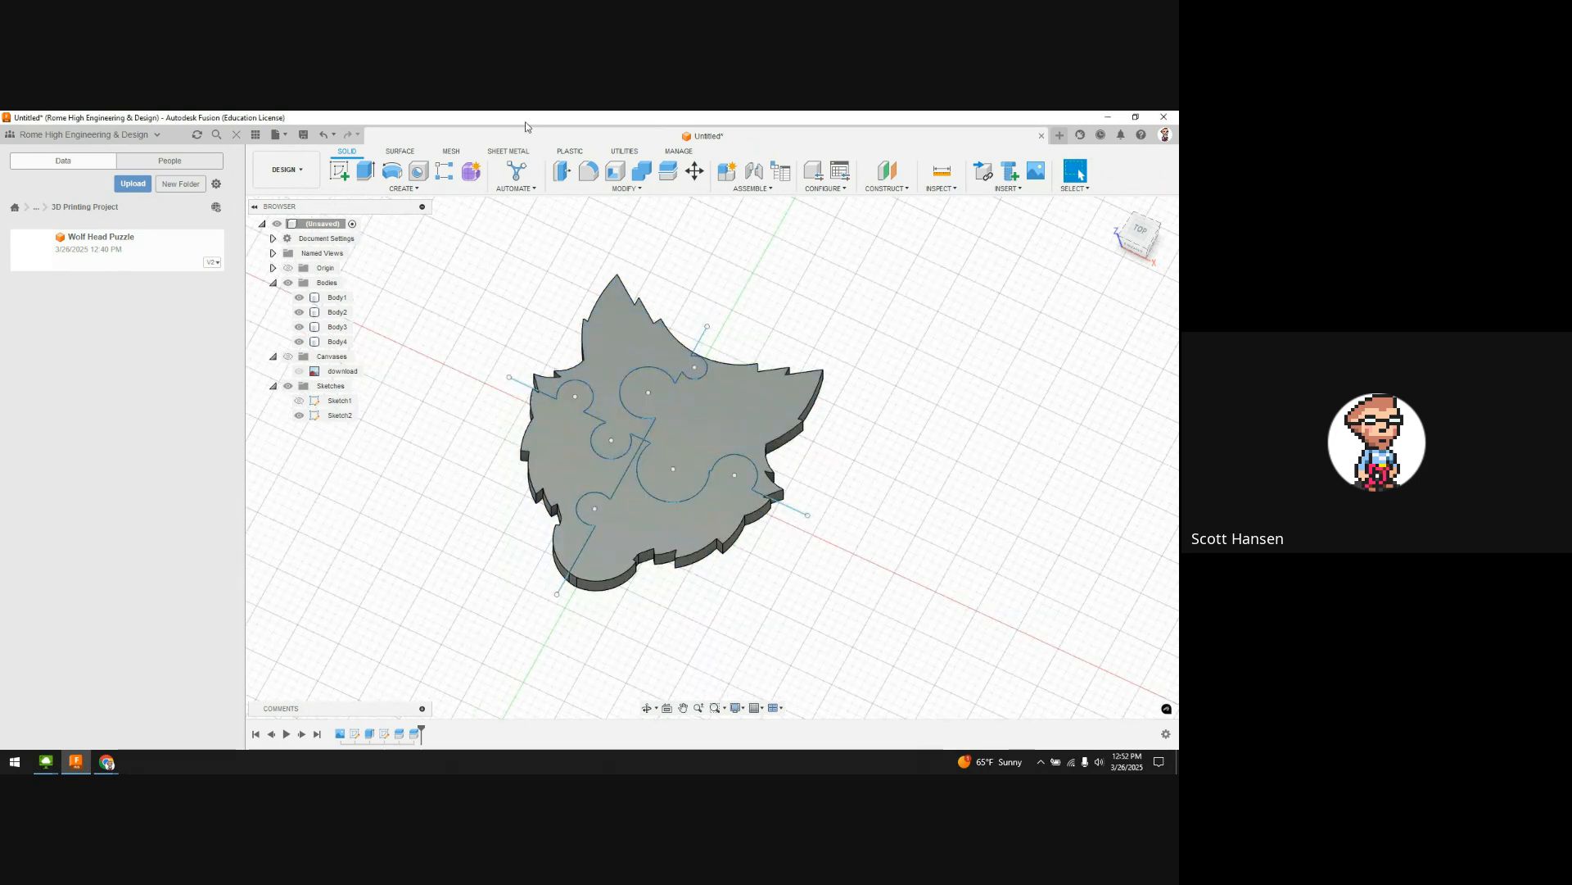
{"action": "left_click", "coordinate": [339, 342], "text": "shift"}
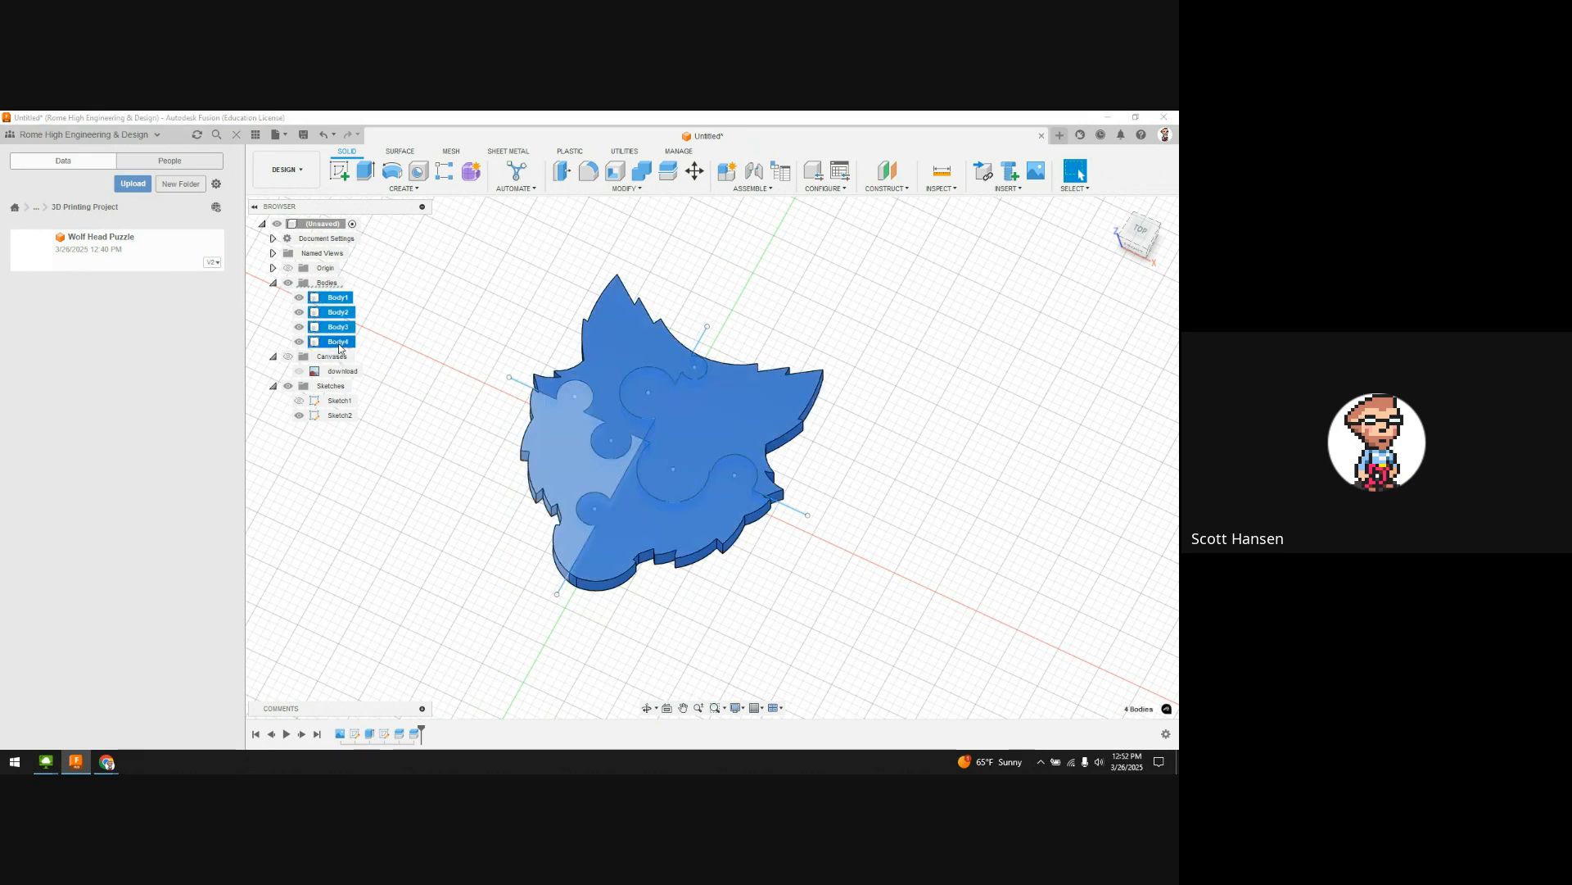
Step: Convert Body1–Body4 into separate components with Create Components from Bodies
{"action": "right_click", "coordinate": [344, 302]}
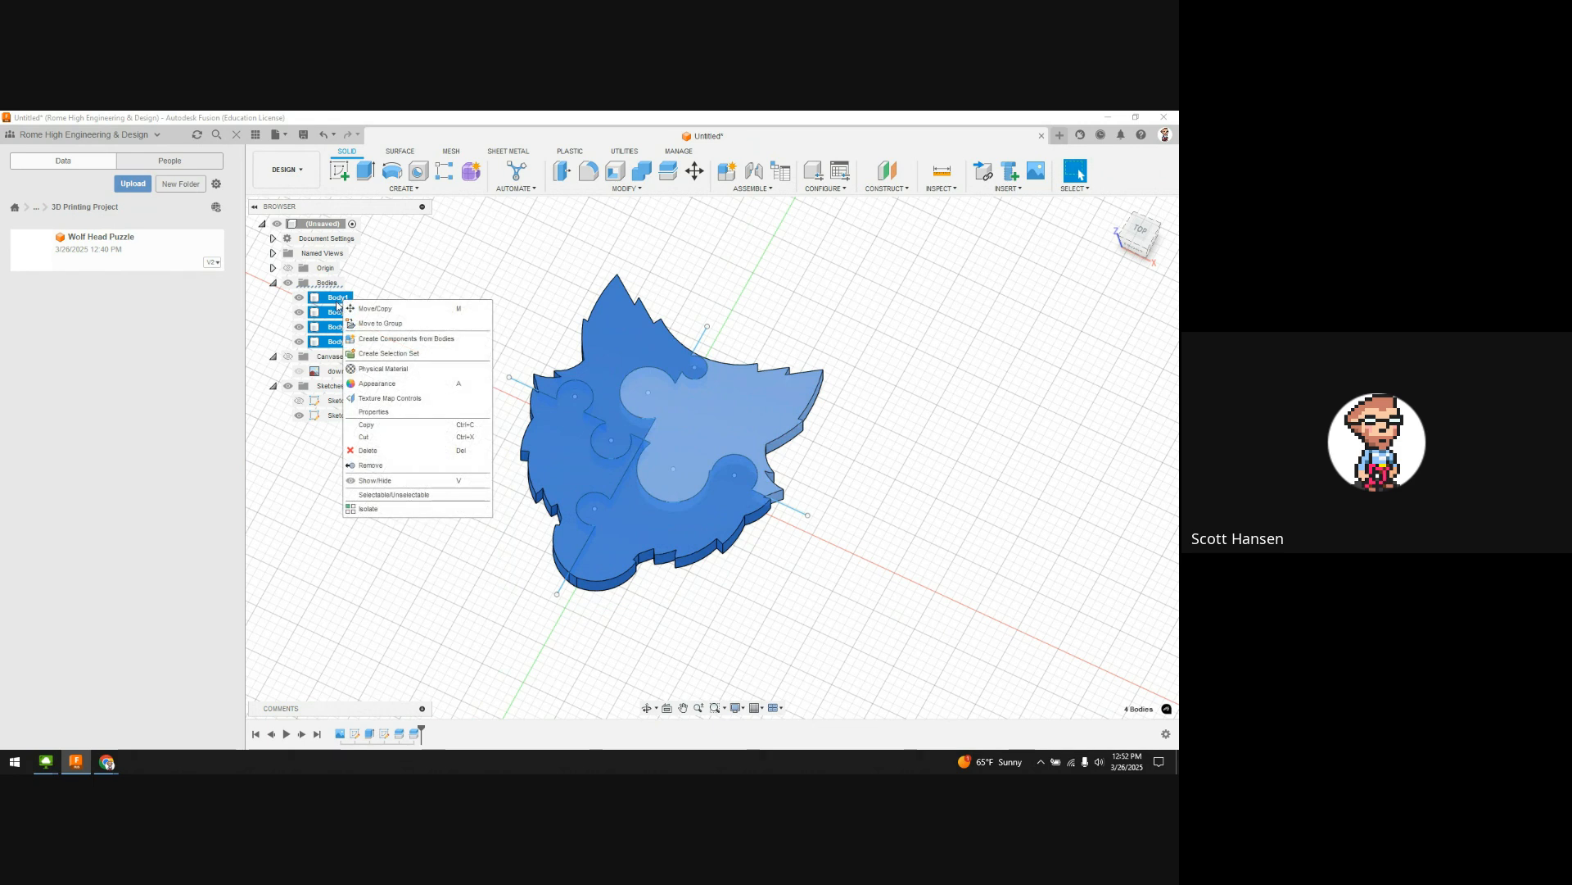
{"action": "left_click", "coordinate": [424, 339]}
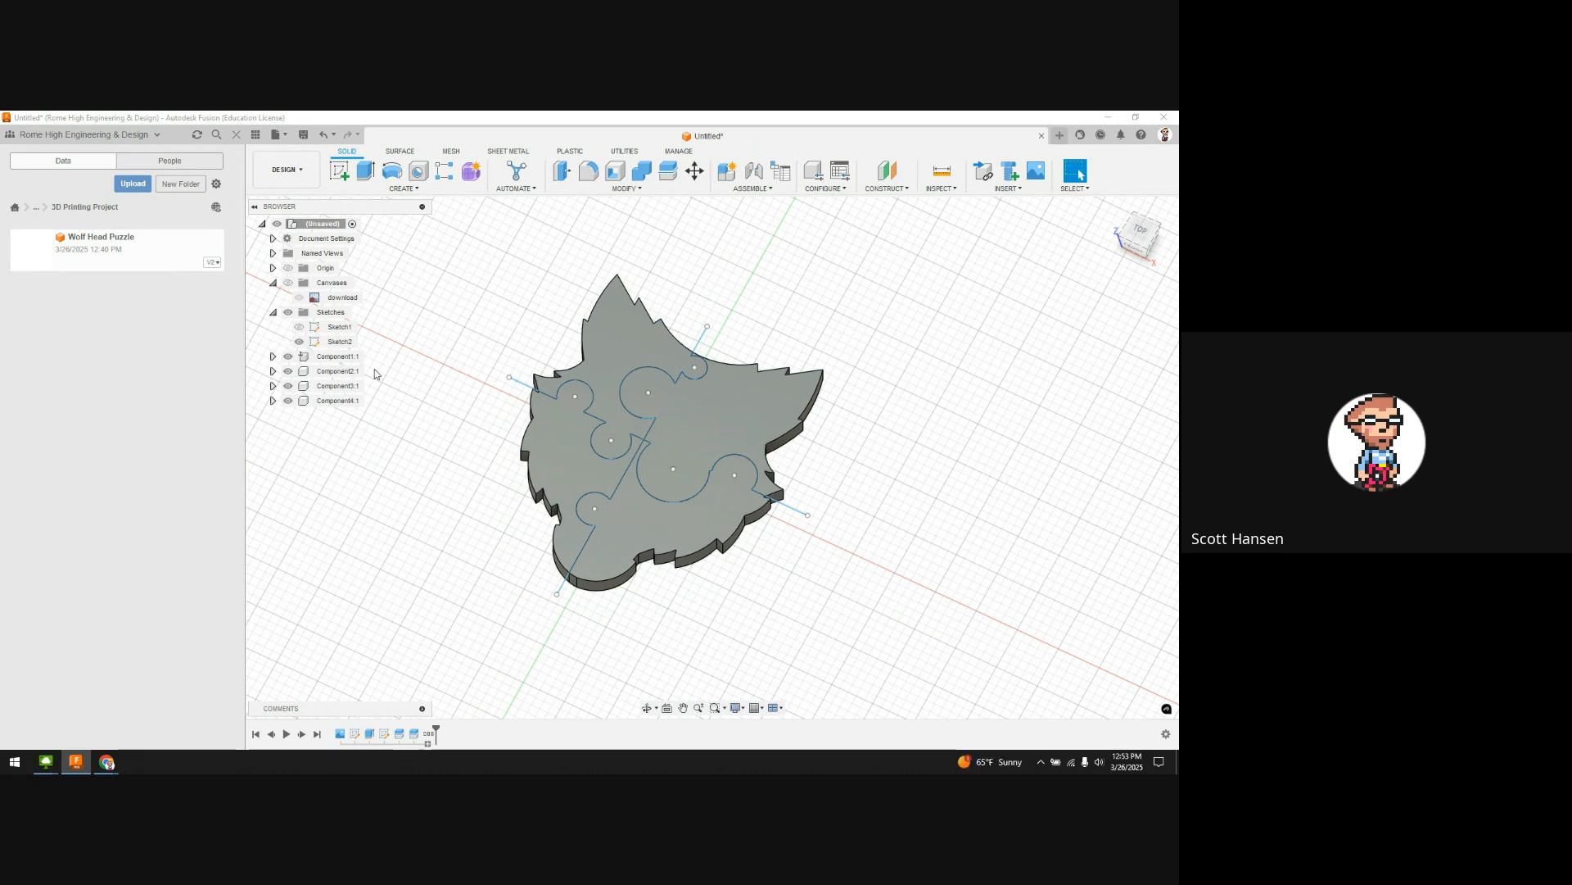
{"action": "left_click", "coordinate": [273, 357]}
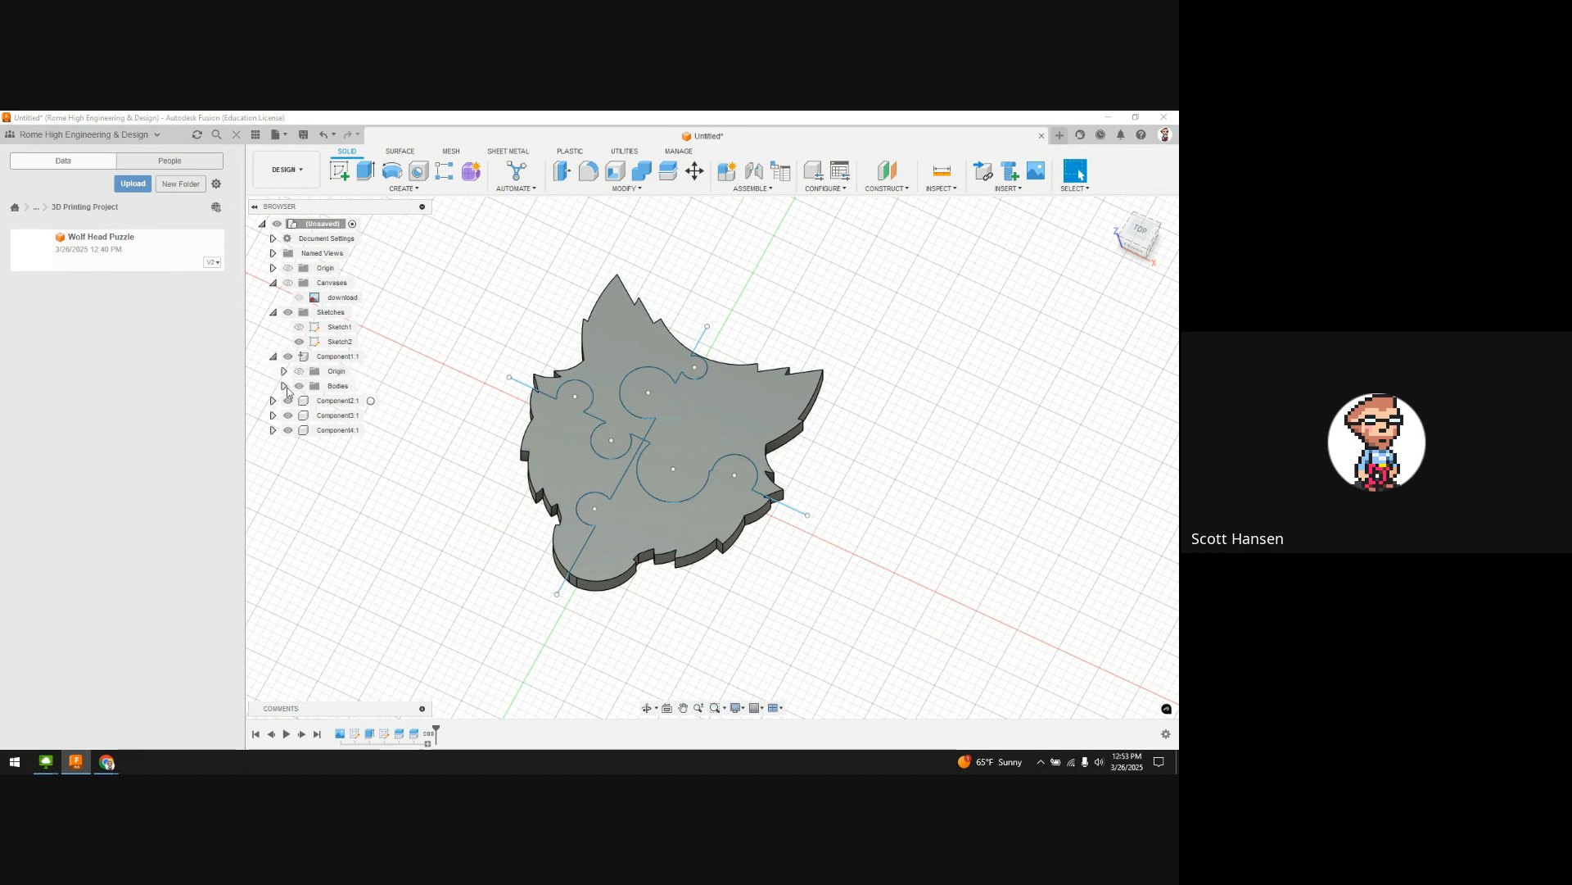
{"action": "left_click", "coordinate": [283, 385]}
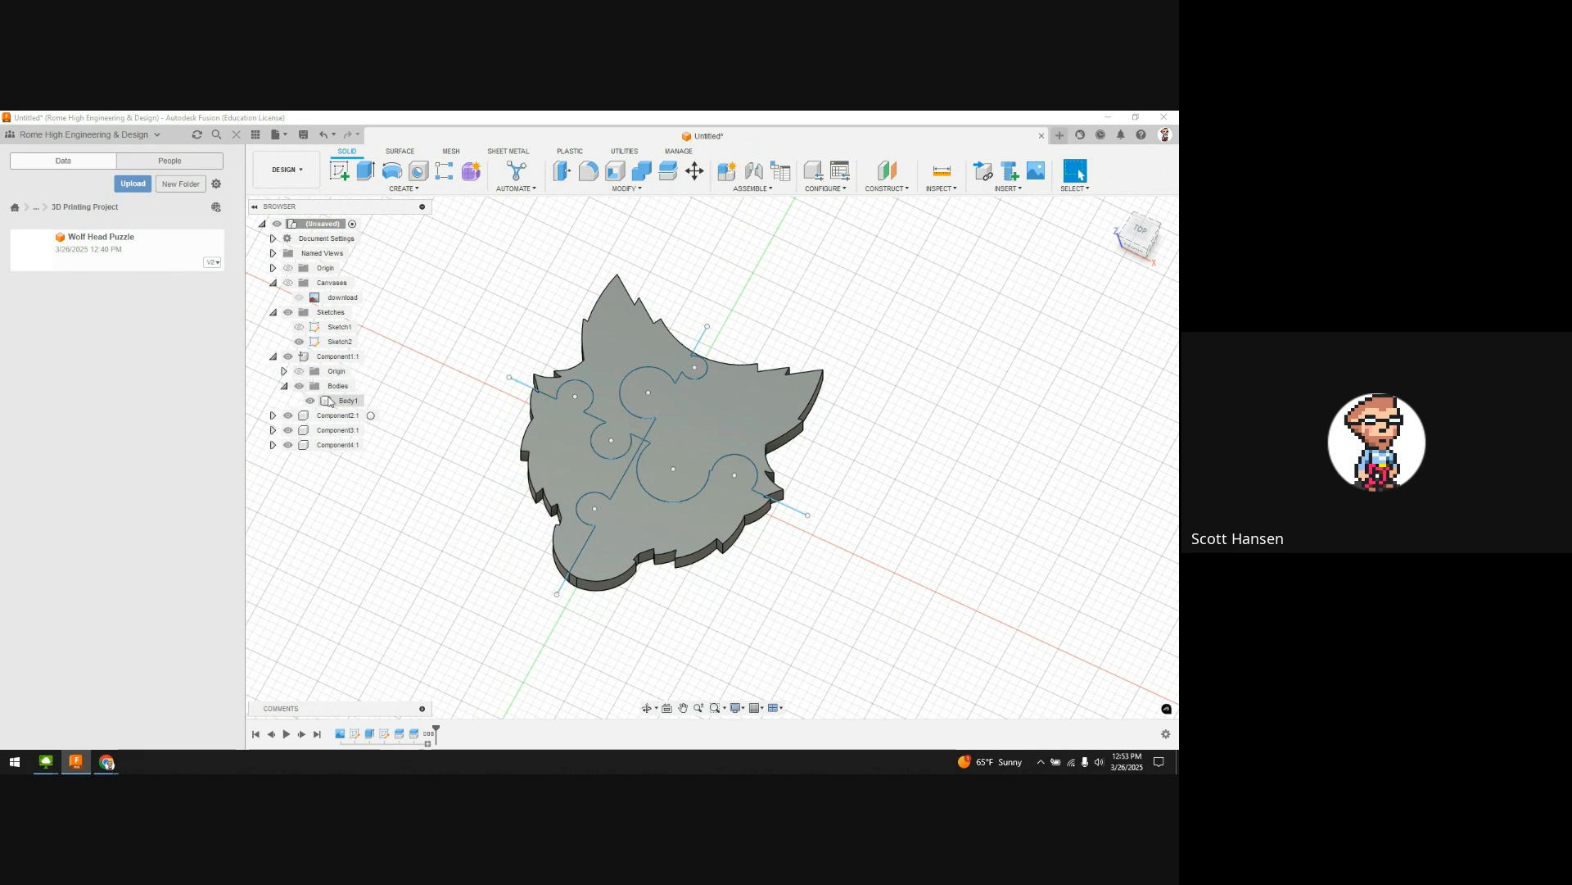
{"action": "left_click", "coordinate": [345, 401]}
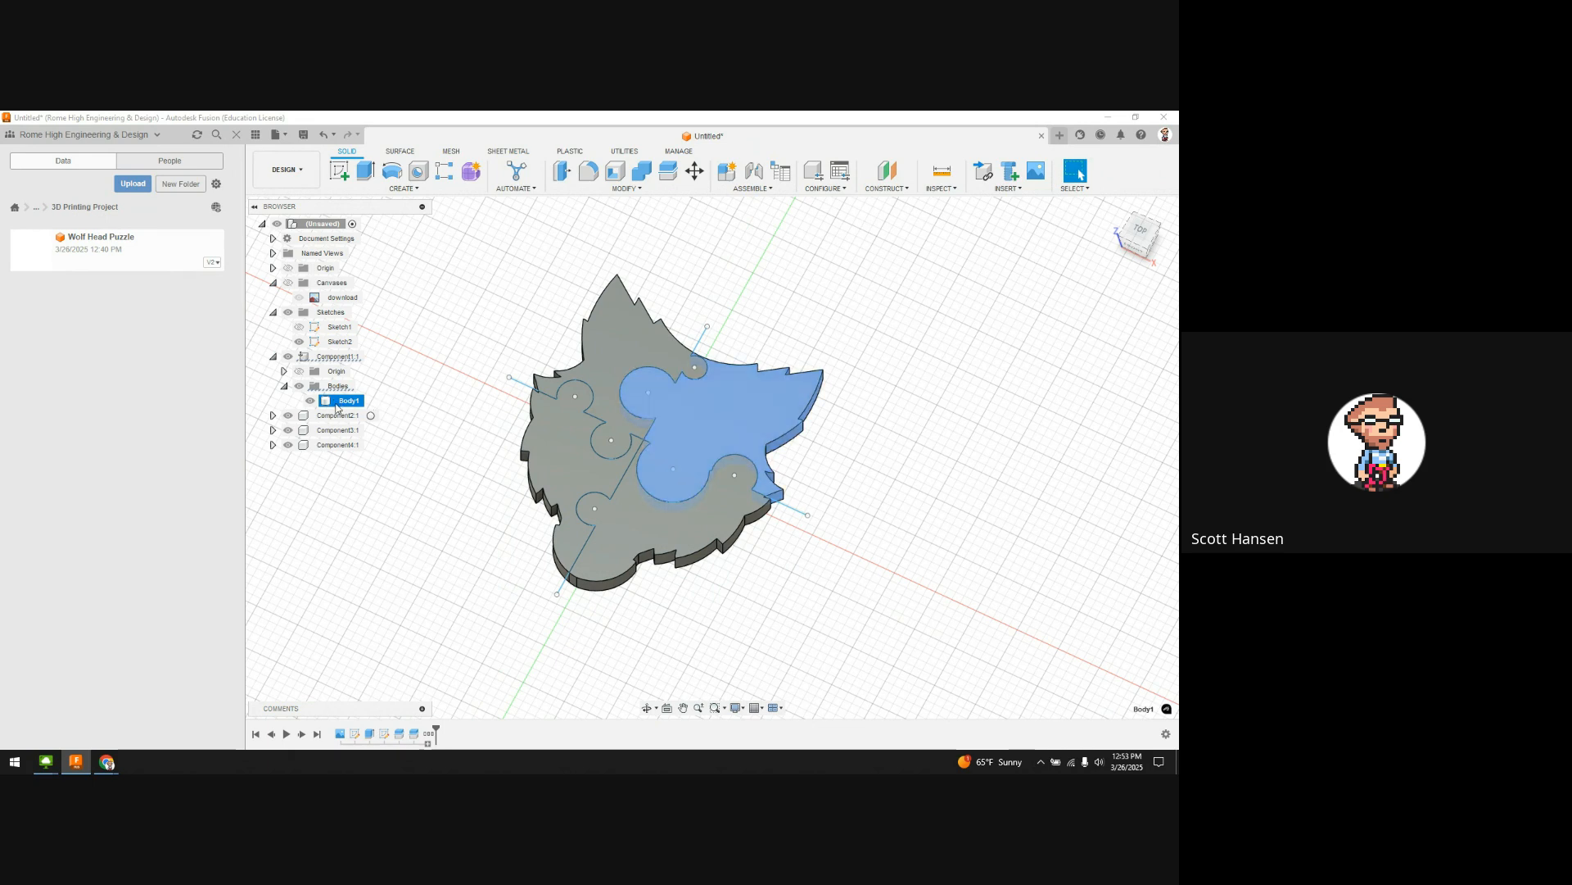
{"action": "left_click", "coordinate": [273, 356]}
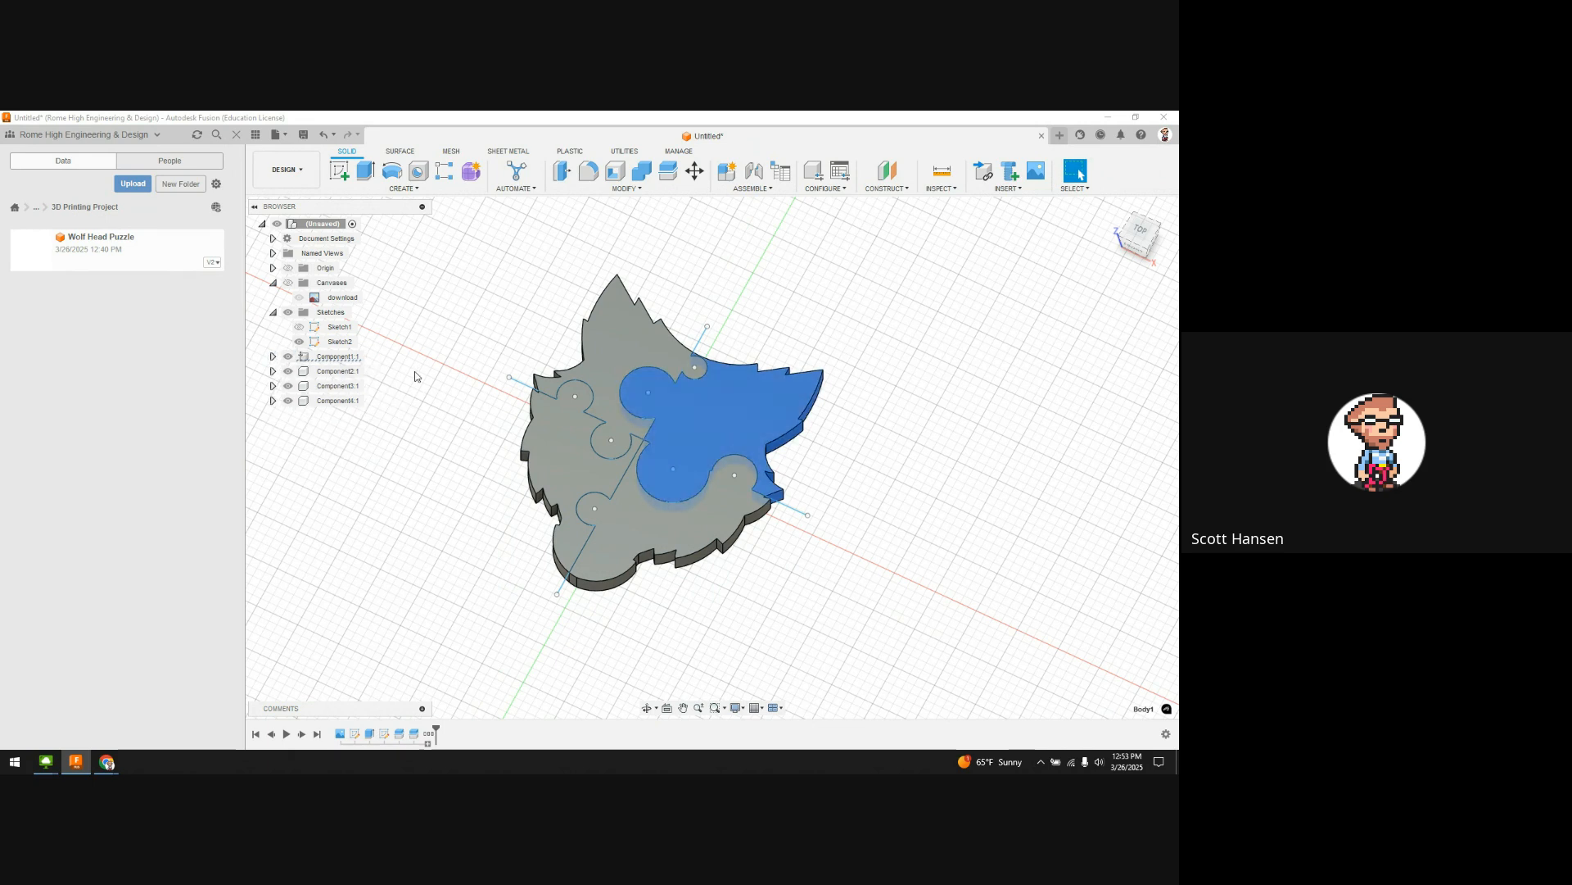
{"action": "left_click", "coordinate": [607, 375]}
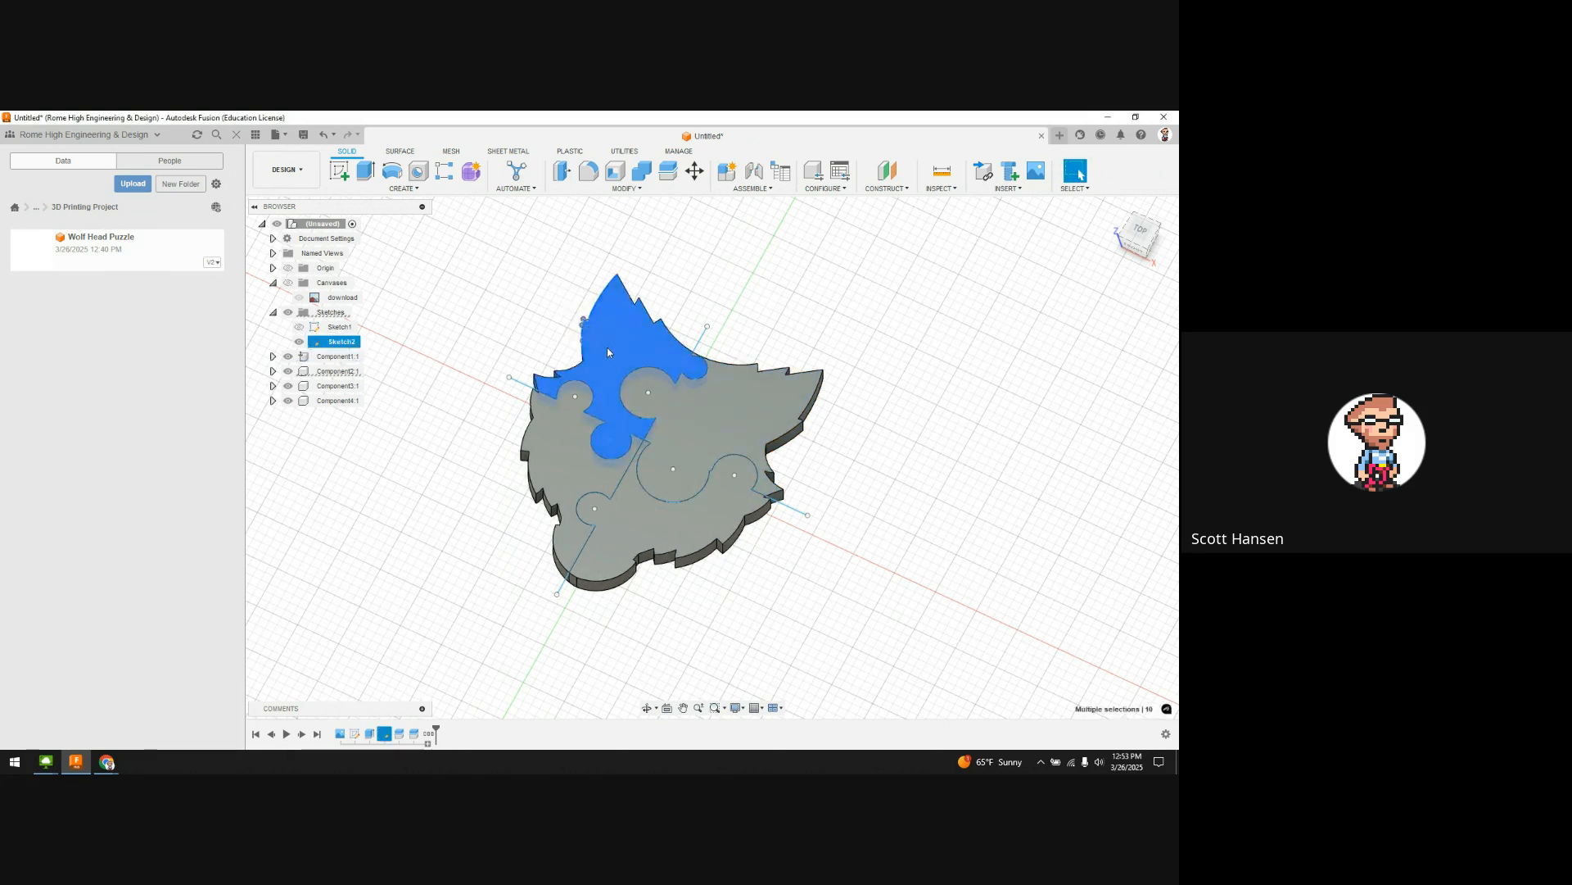
Step: Move the upper head piece up and left, and select the left and Component1 pieces
{"action": "left_click_drag", "start_coordinate": [606, 348], "coordinate": [594, 266]}
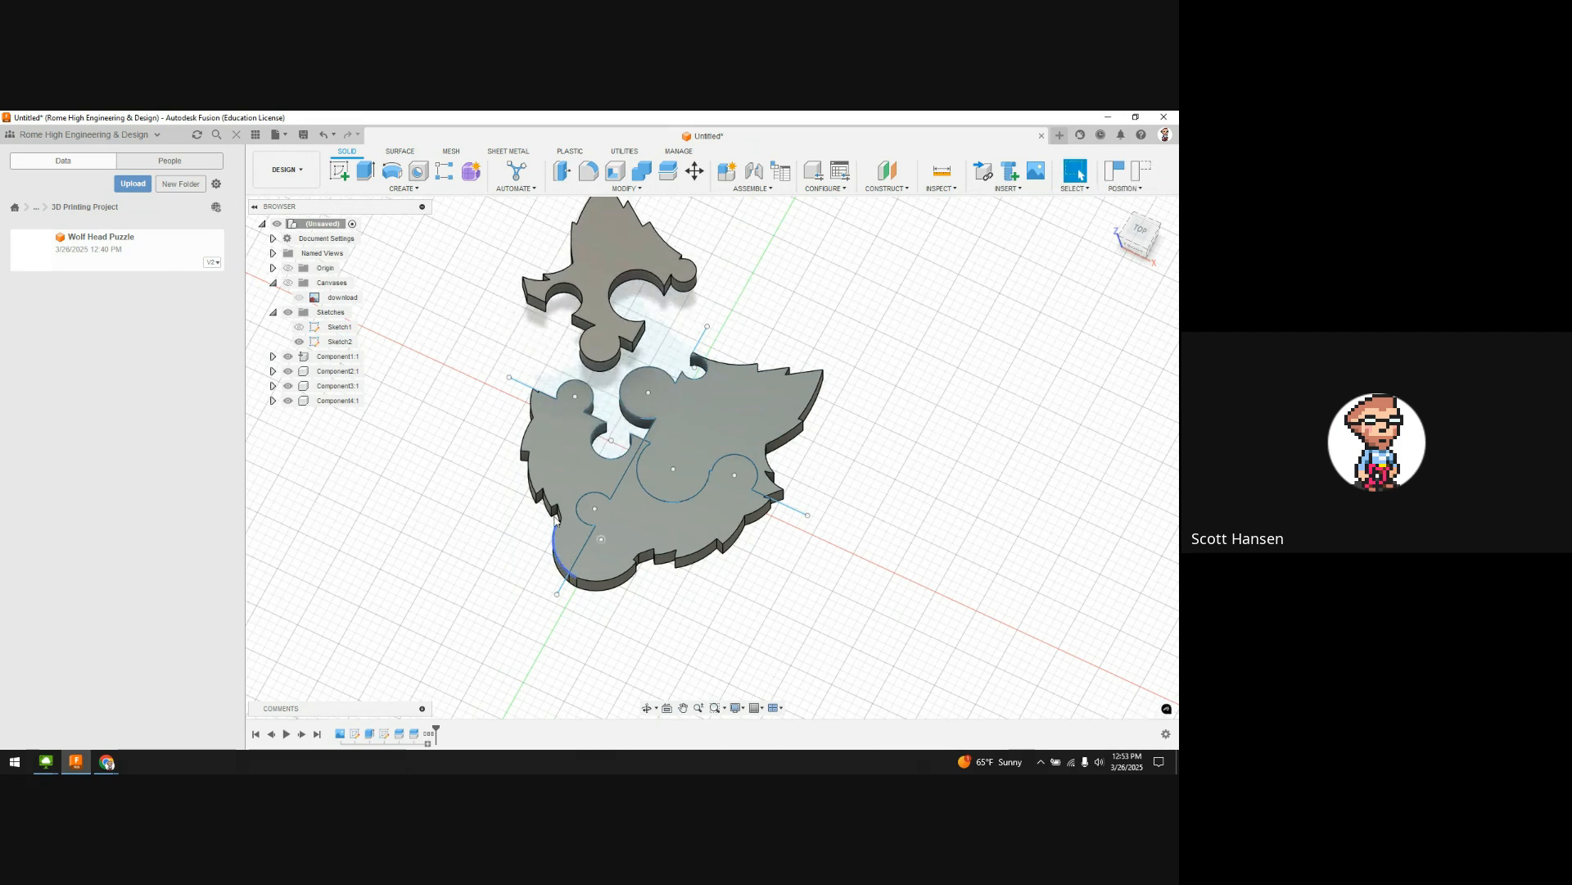
{"action": "left_click_drag", "start_coordinate": [520, 458], "coordinate": [471, 428]}
{"action": "left_click", "coordinate": [445, 433]}
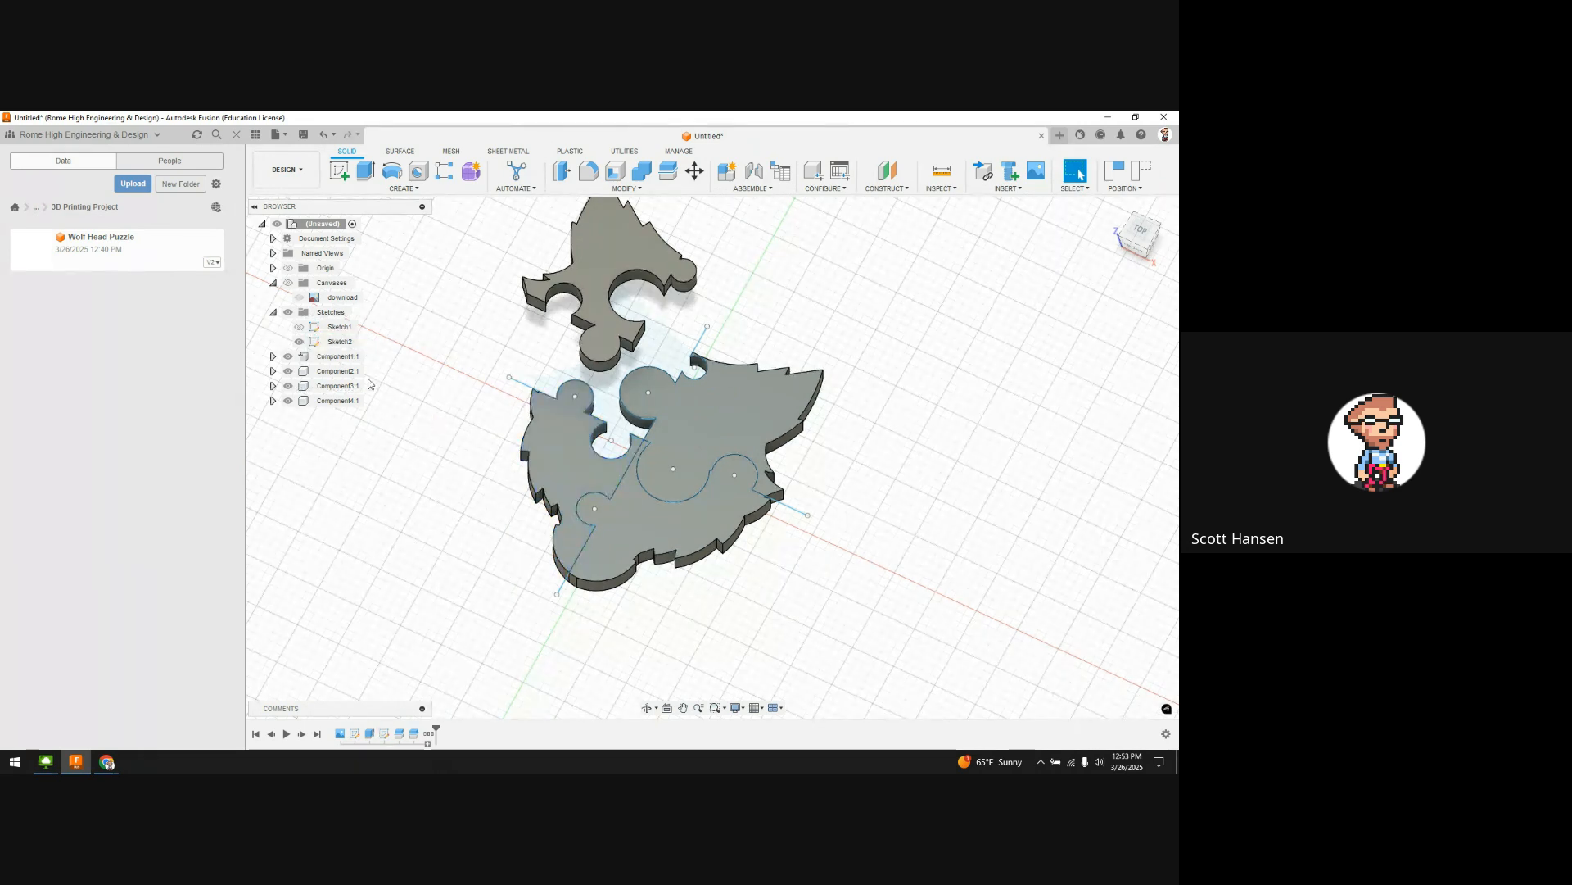
{"action": "left_click_drag", "start_coordinate": [579, 473], "coordinate": [428, 447]}
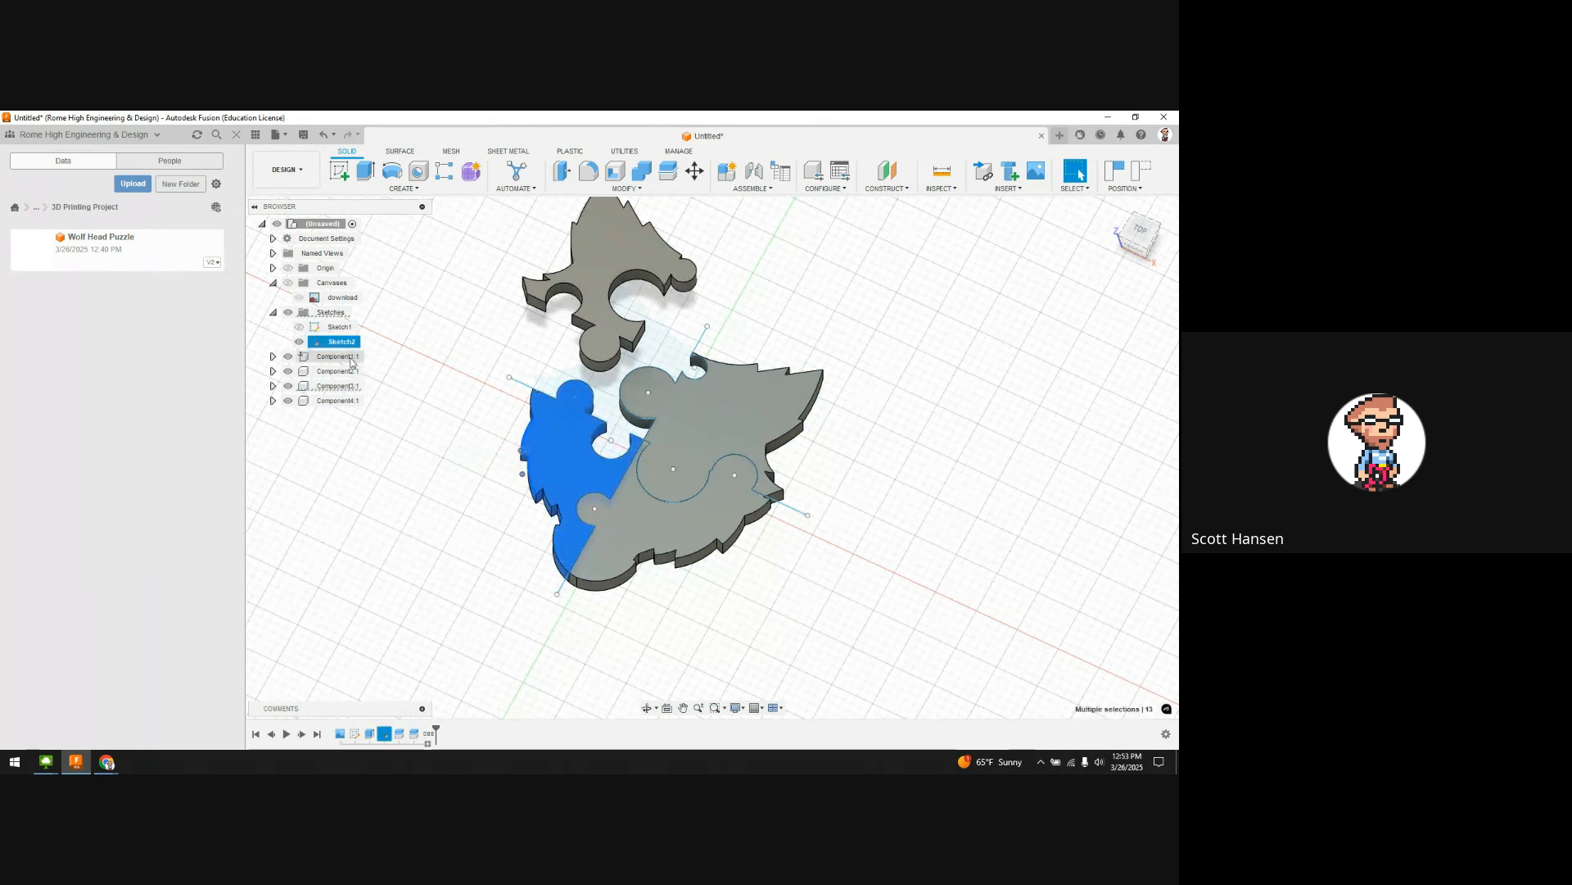
{"action": "left_click", "coordinate": [330, 358]}
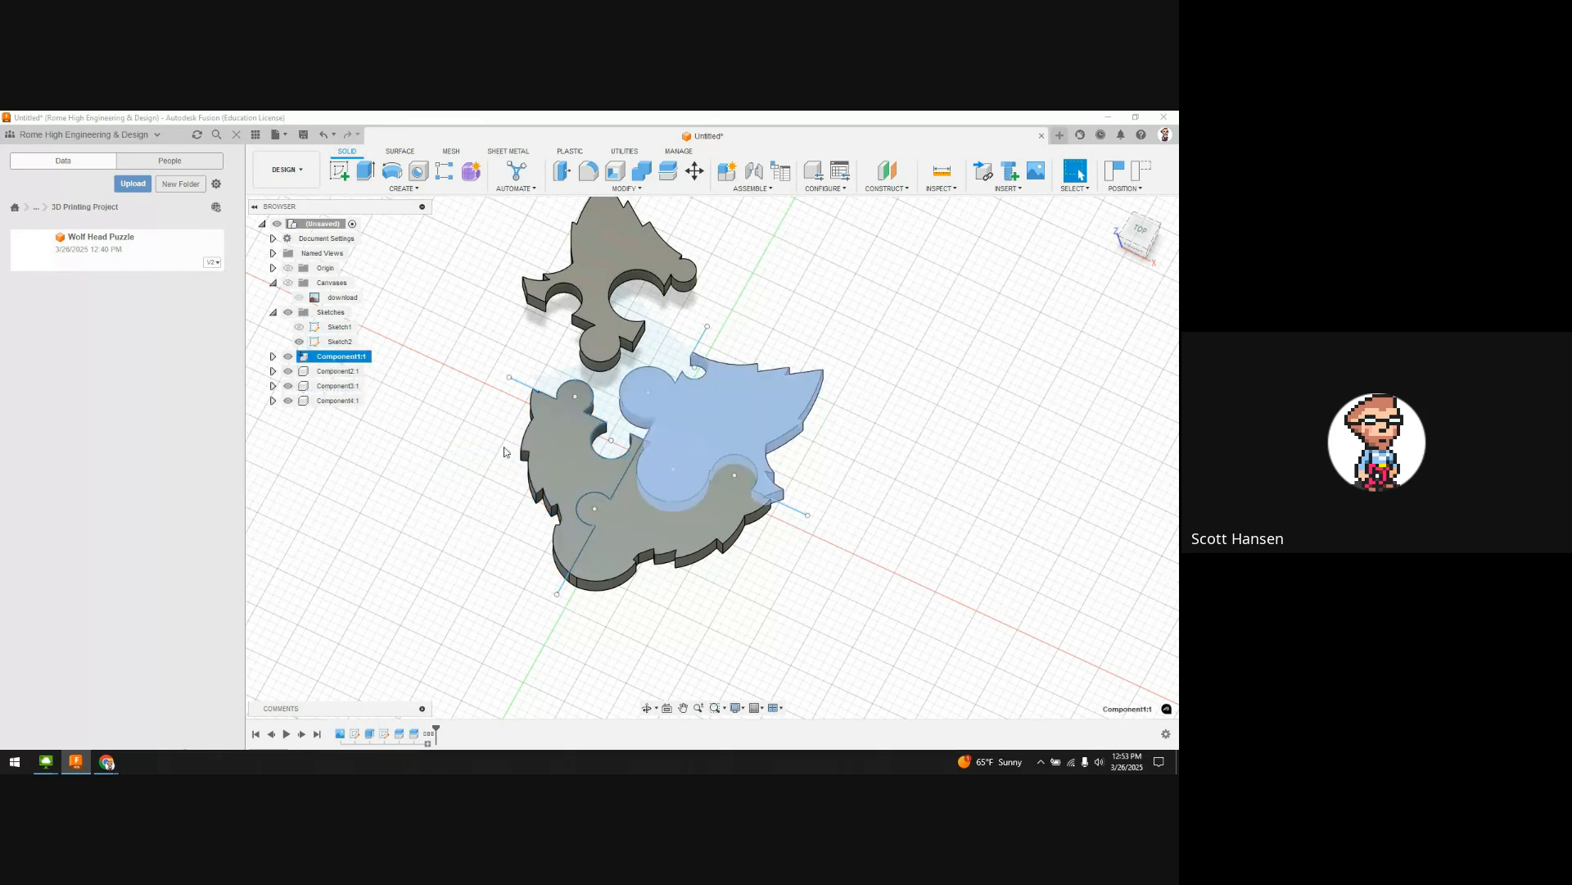
{"action": "left_click", "coordinate": [699, 588]}
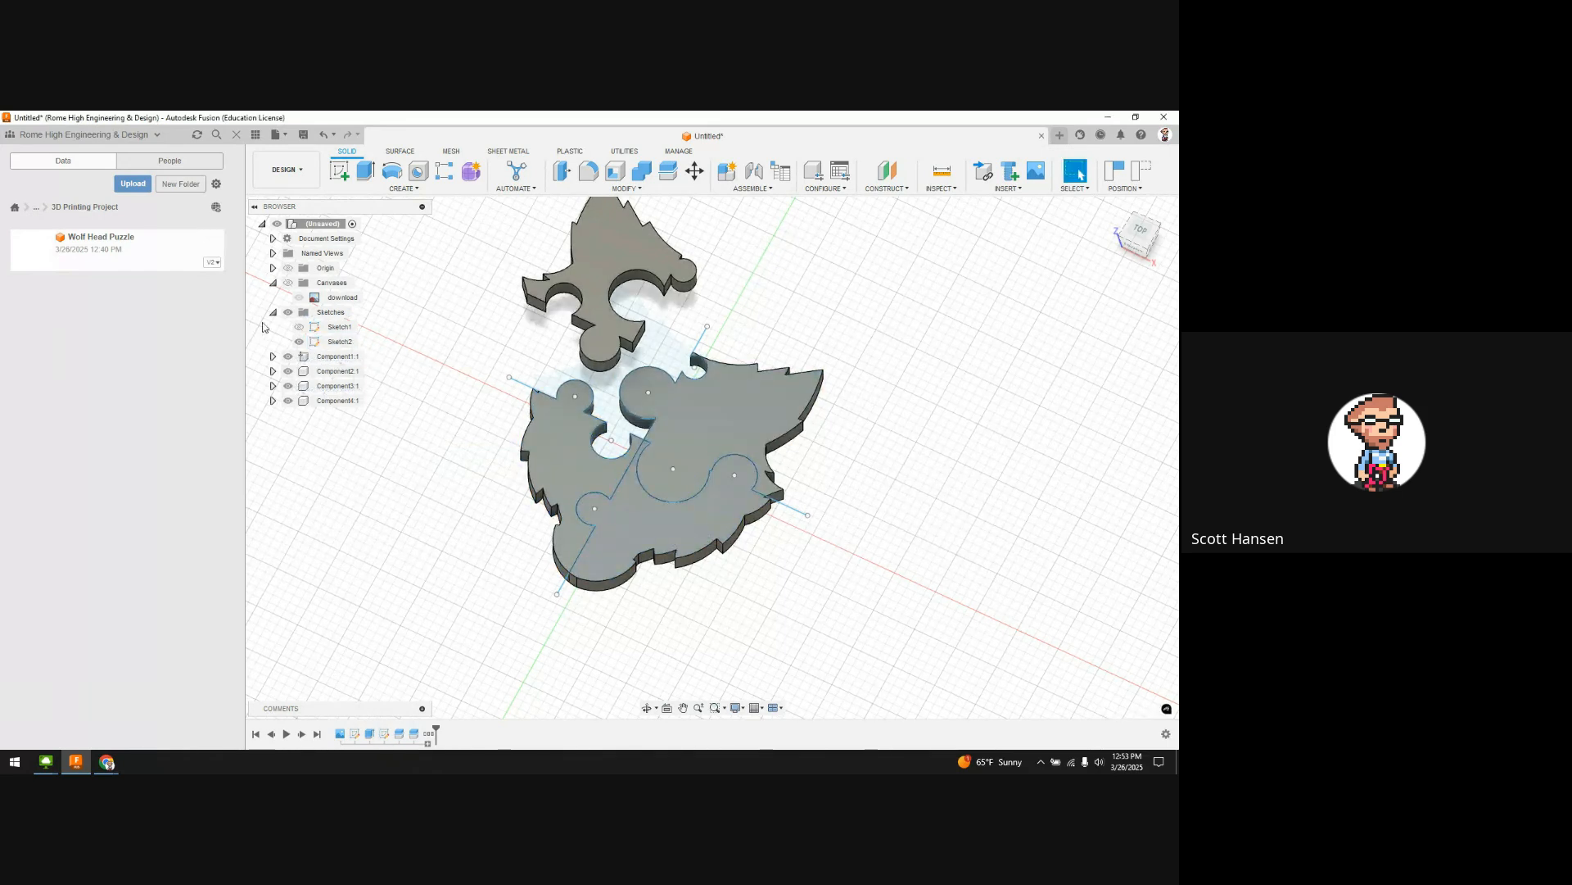
Step: Hide Sketch2 and drag the bottom and left puzzle pieces away from the assembly
{"action": "left_click", "coordinate": [299, 341]}
{"action": "left_click_drag", "start_coordinate": [614, 518], "coordinate": [663, 576]}
{"action": "left_click_drag", "start_coordinate": [565, 483], "coordinate": [472, 481]}
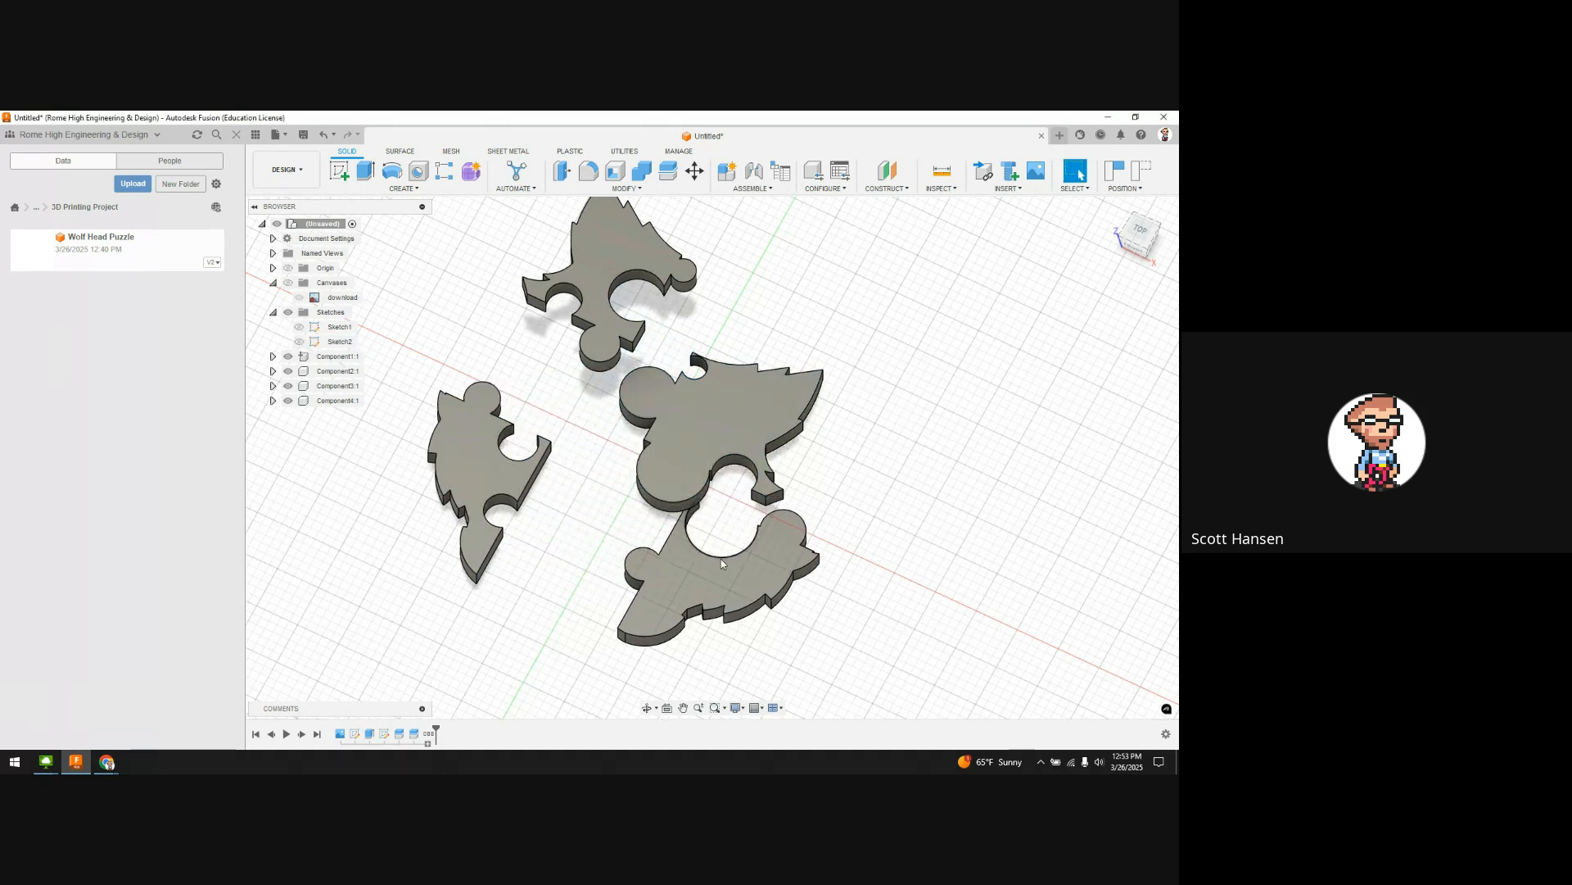
{"action": "left_click_drag", "start_coordinate": [720, 558], "coordinate": [655, 598]}
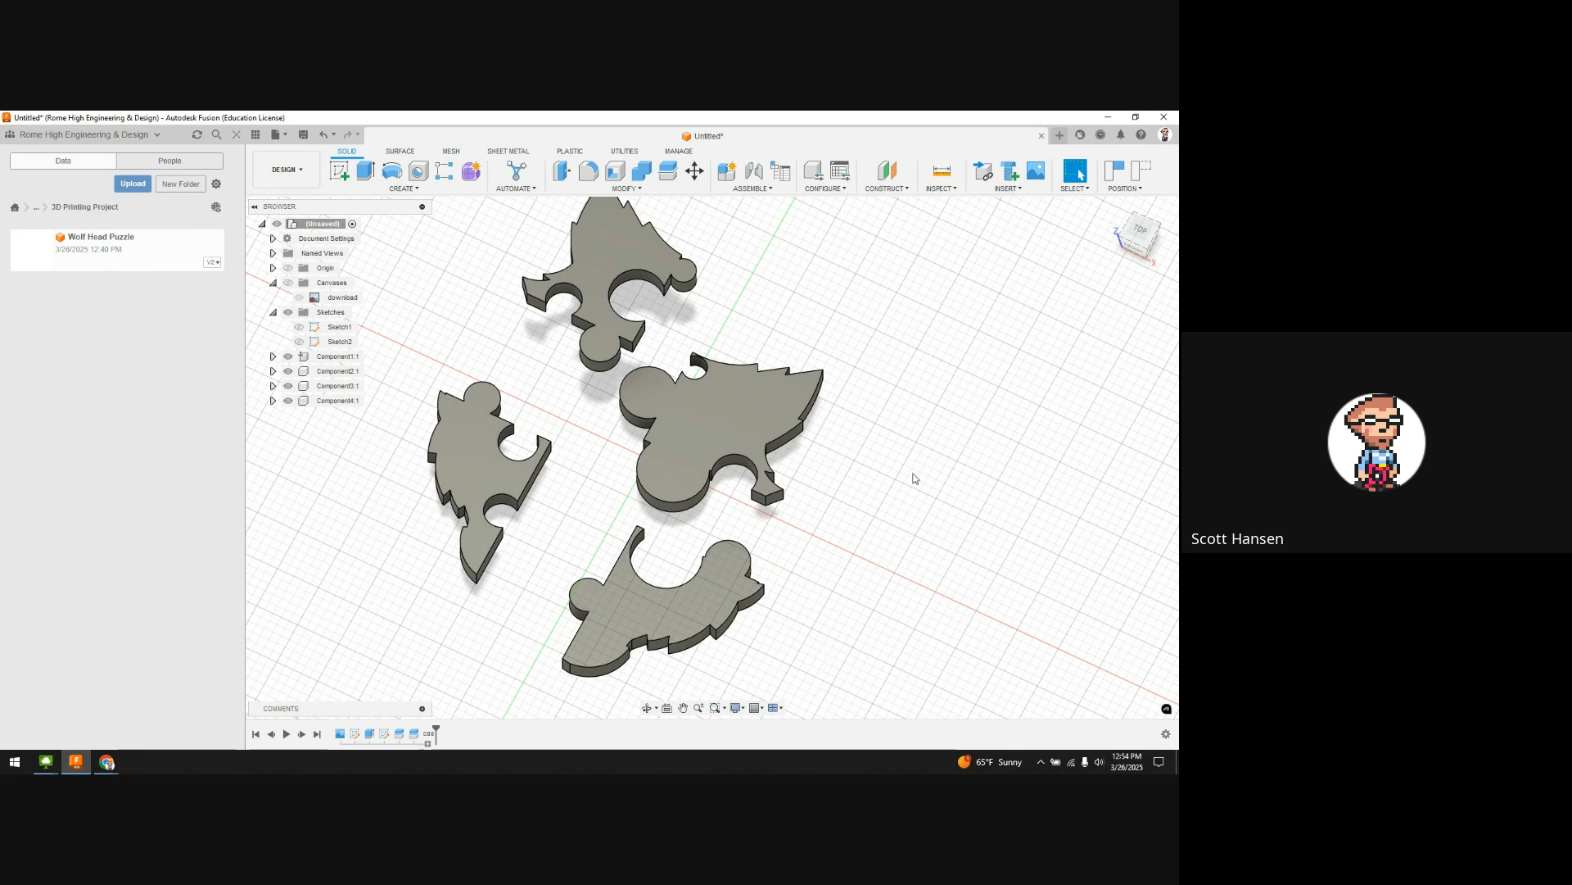
{"action": "scroll", "coordinate": [915, 478], "scroll_direction": "down", "scroll_amount": 2}
{"action": "middle_click_drag", "start_coordinate": [915, 479], "coordinate": [847, 496]}
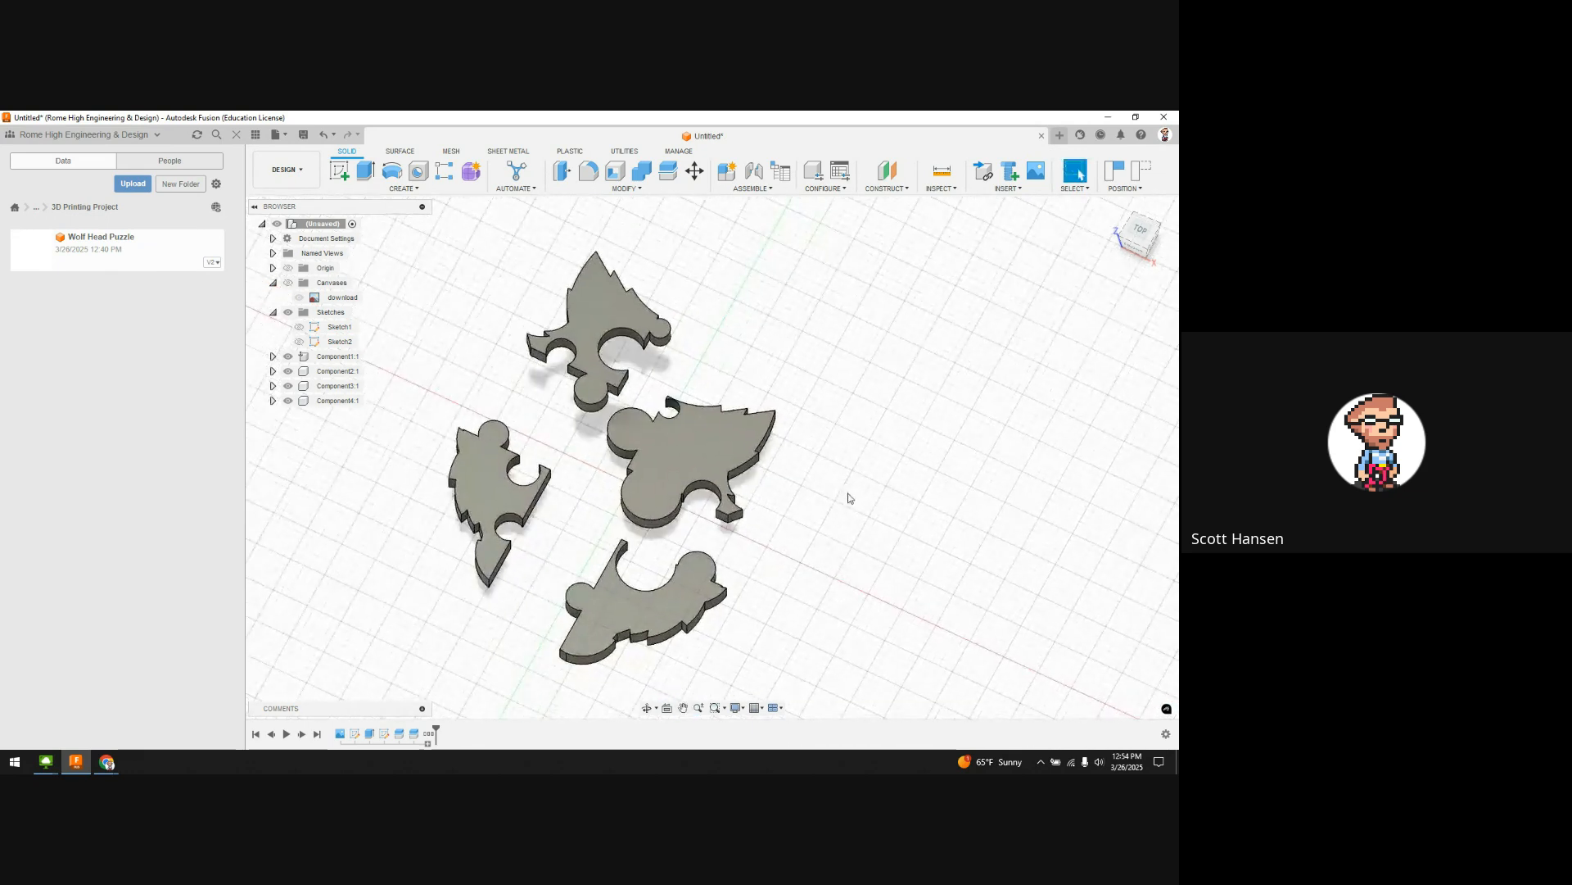
{"action": "scroll", "coordinate": [846, 495], "scroll_direction": "down", "scroll_amount": 1}
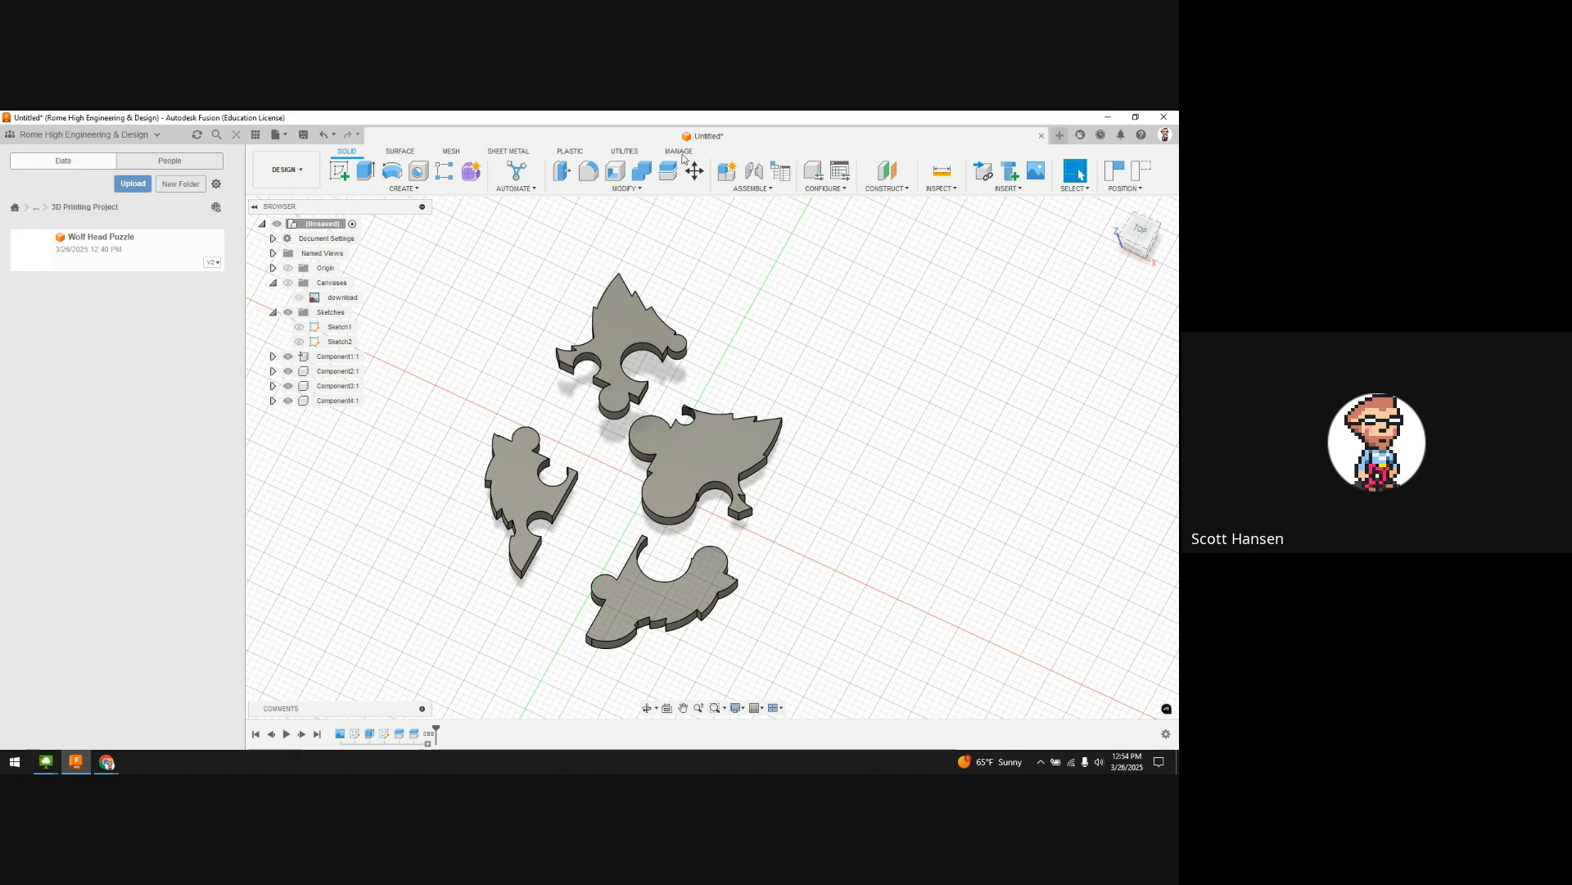
Step: Save the design with Ctrl+S under the name 'Wolf Head Puzzle'
{"action": "key", "text": "ctrl+s"}
{"action": "type", "text": "Wol"}
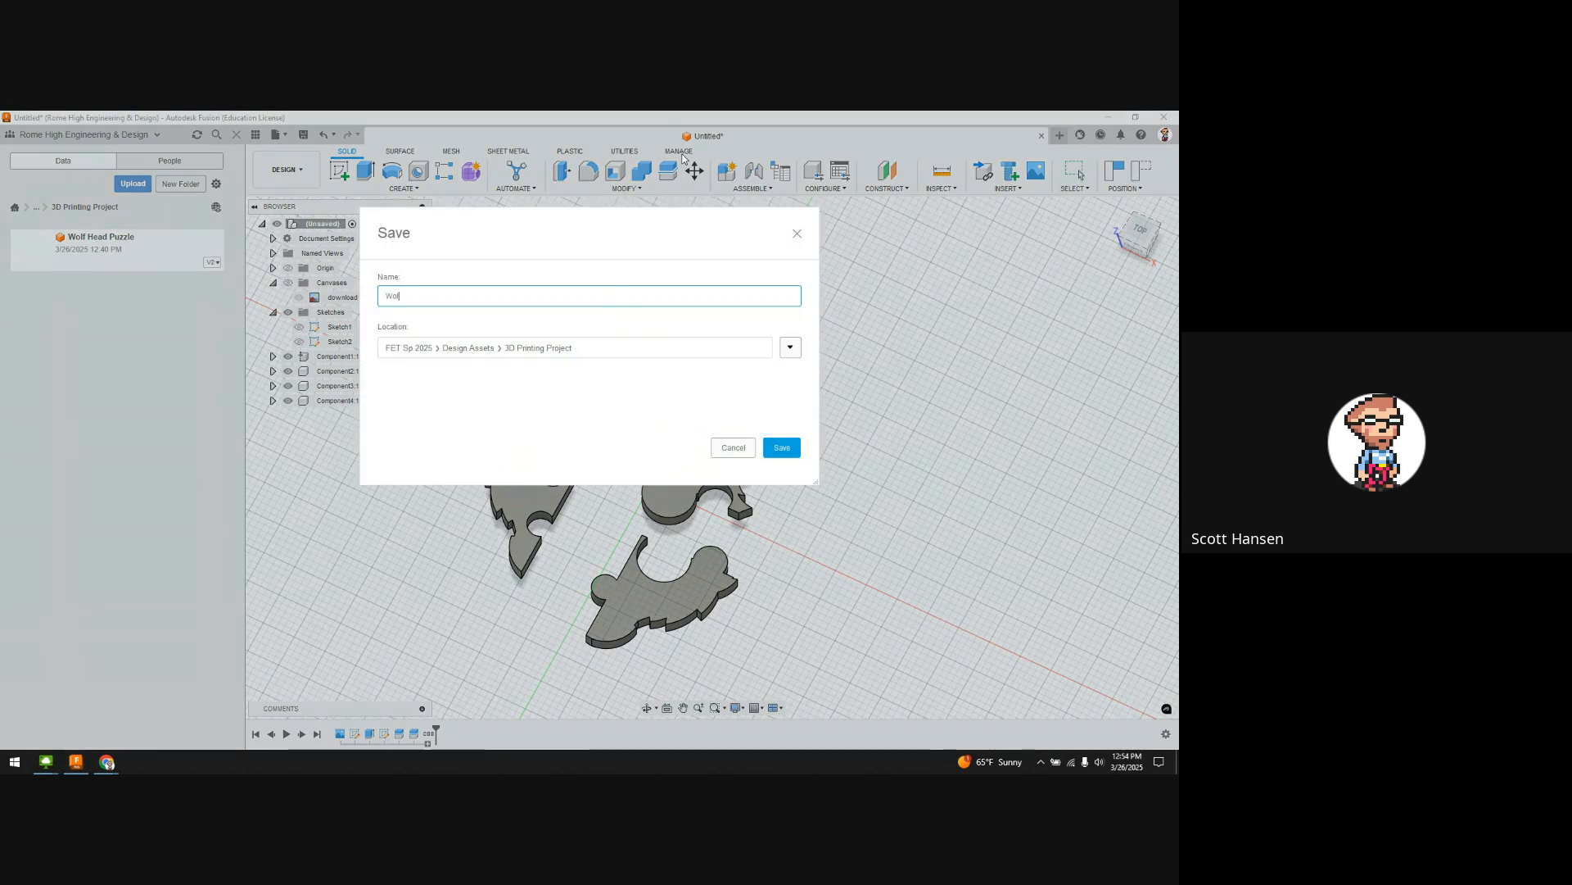
{"action": "type", "text": "f Head Puzzle"}
{"action": "left_click", "coordinate": [774, 450]}
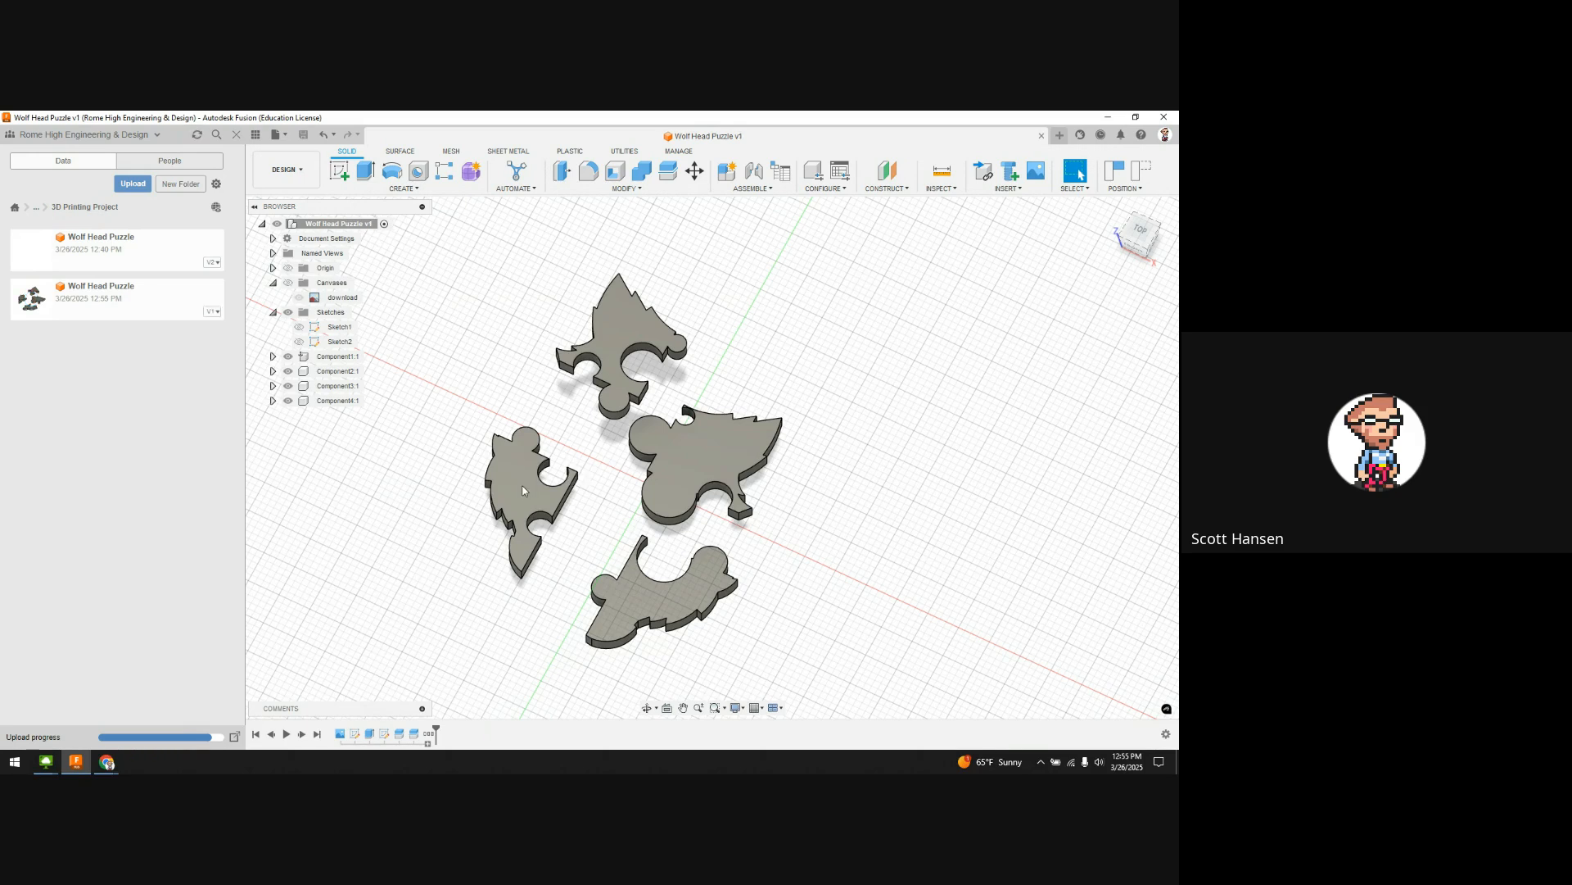
{"action": "scroll", "coordinate": [691, 440], "scroll_direction": "up", "scroll_amount": 5}
{"action": "scroll", "coordinate": [680, 449], "scroll_direction": "down", "scroll_amount": 5}
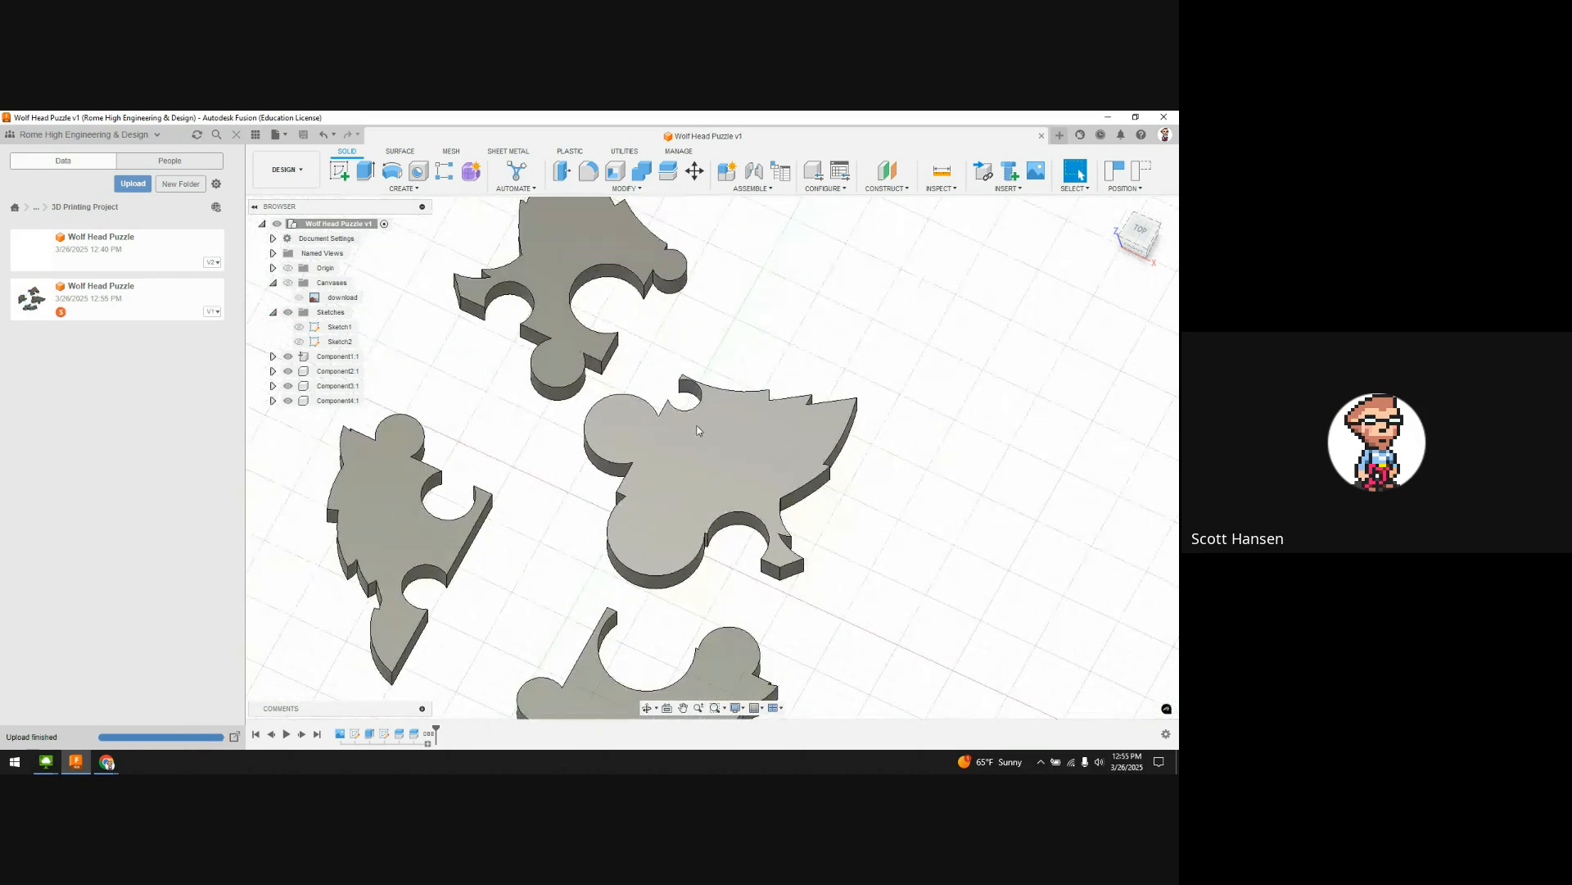
{"action": "scroll", "coordinate": [632, 405], "scroll_direction": "up", "scroll_amount": 10}
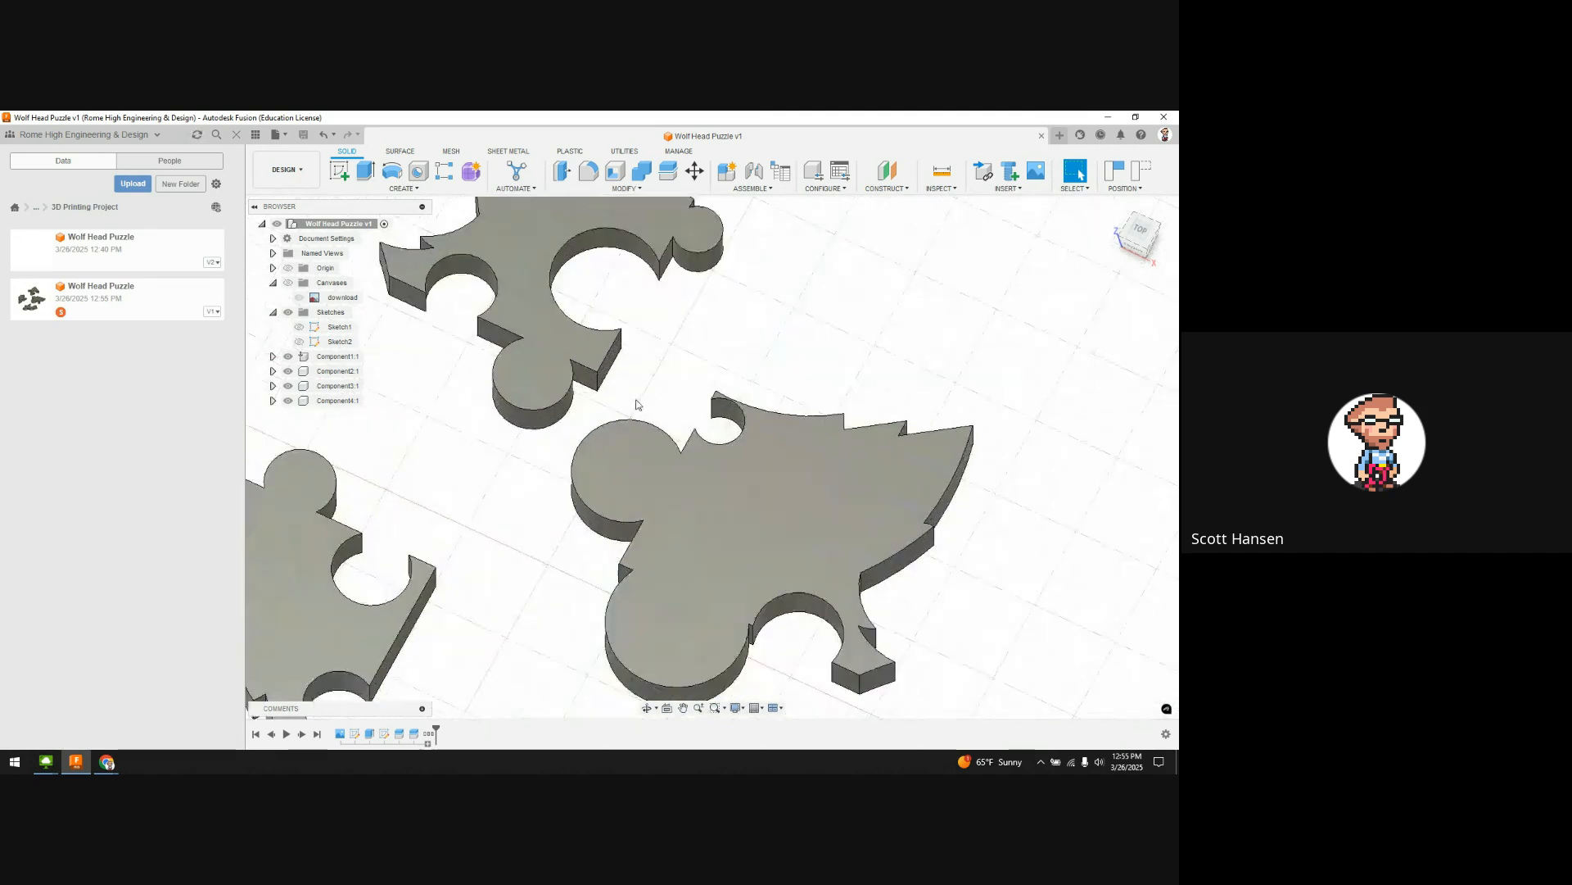
{"action": "middle_click_drag", "start_coordinate": [840, 438], "coordinate": [824, 348]}
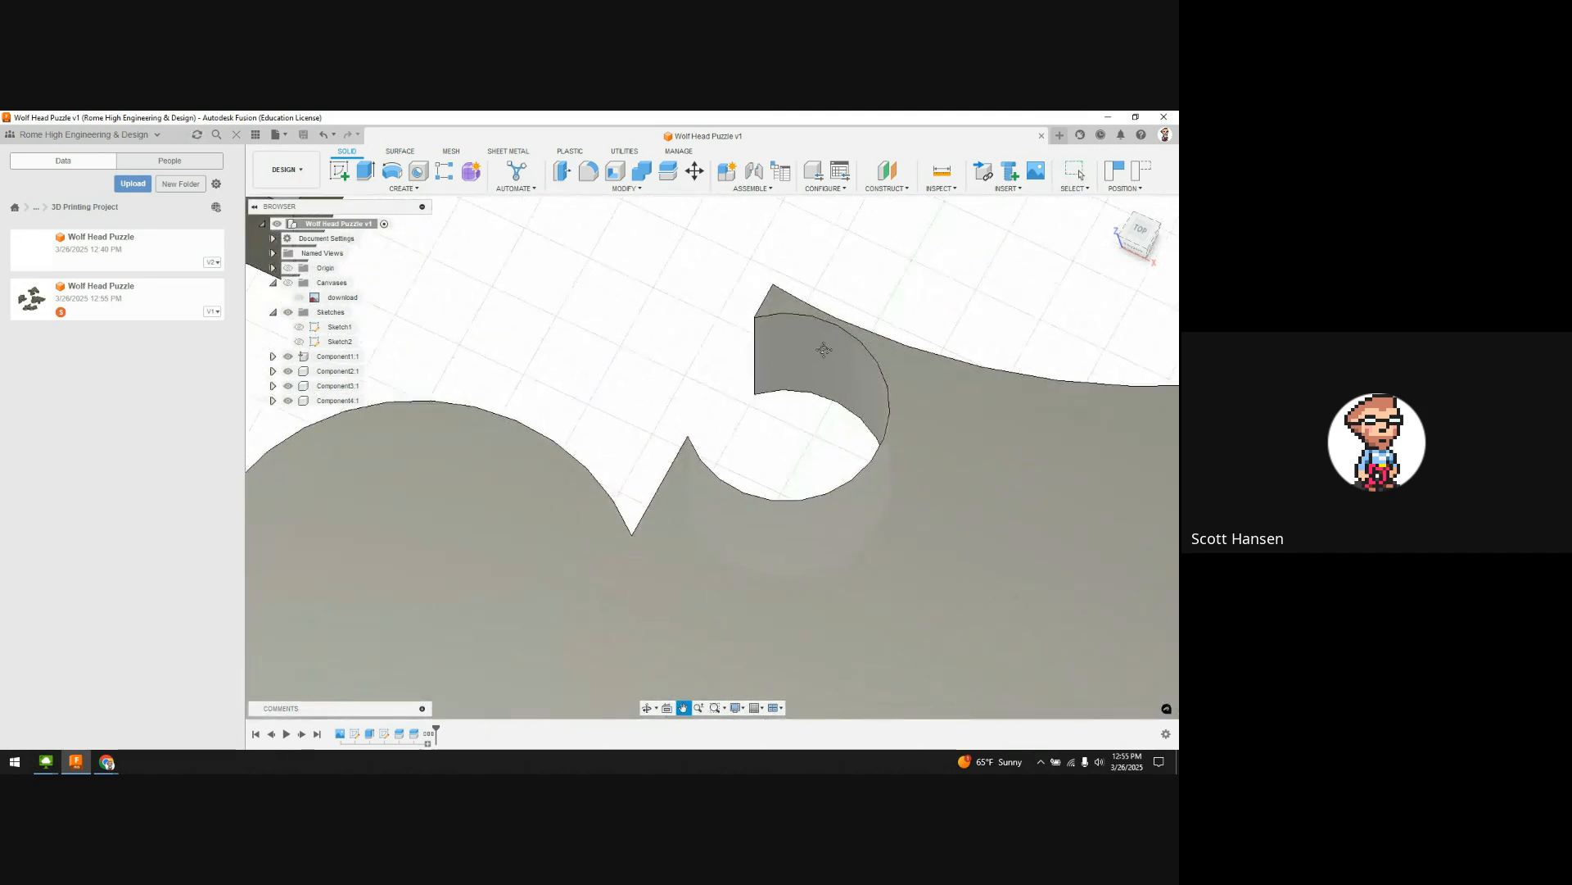
{"action": "scroll", "coordinate": [810, 403], "scroll_direction": "up", "scroll_amount": 2}
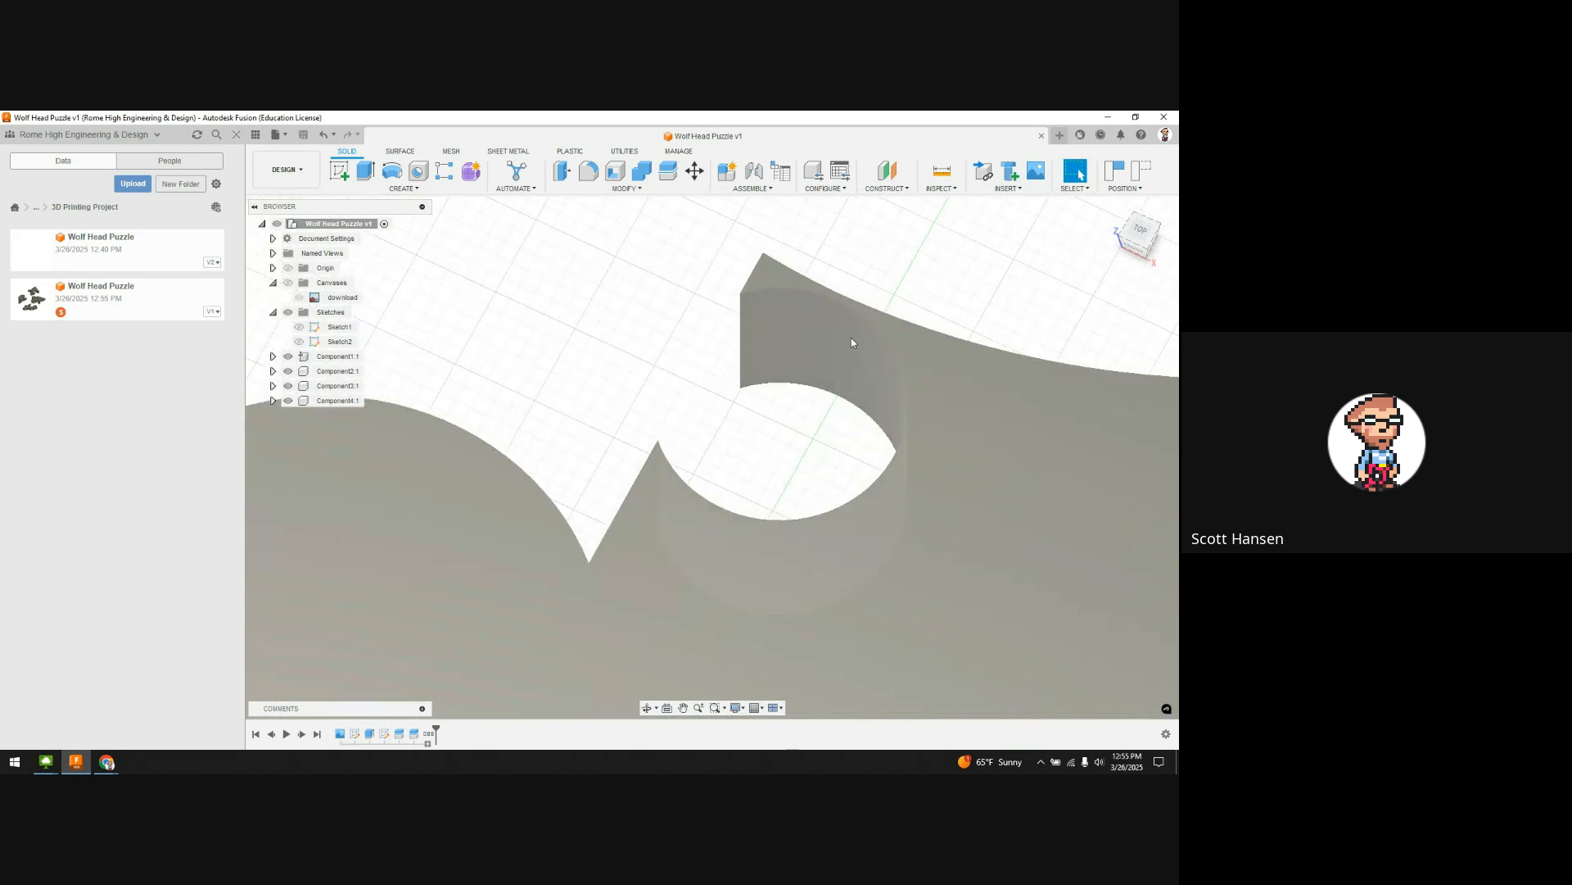
{"action": "scroll", "coordinate": [803, 423], "scroll_direction": "down", "scroll_amount": 10}
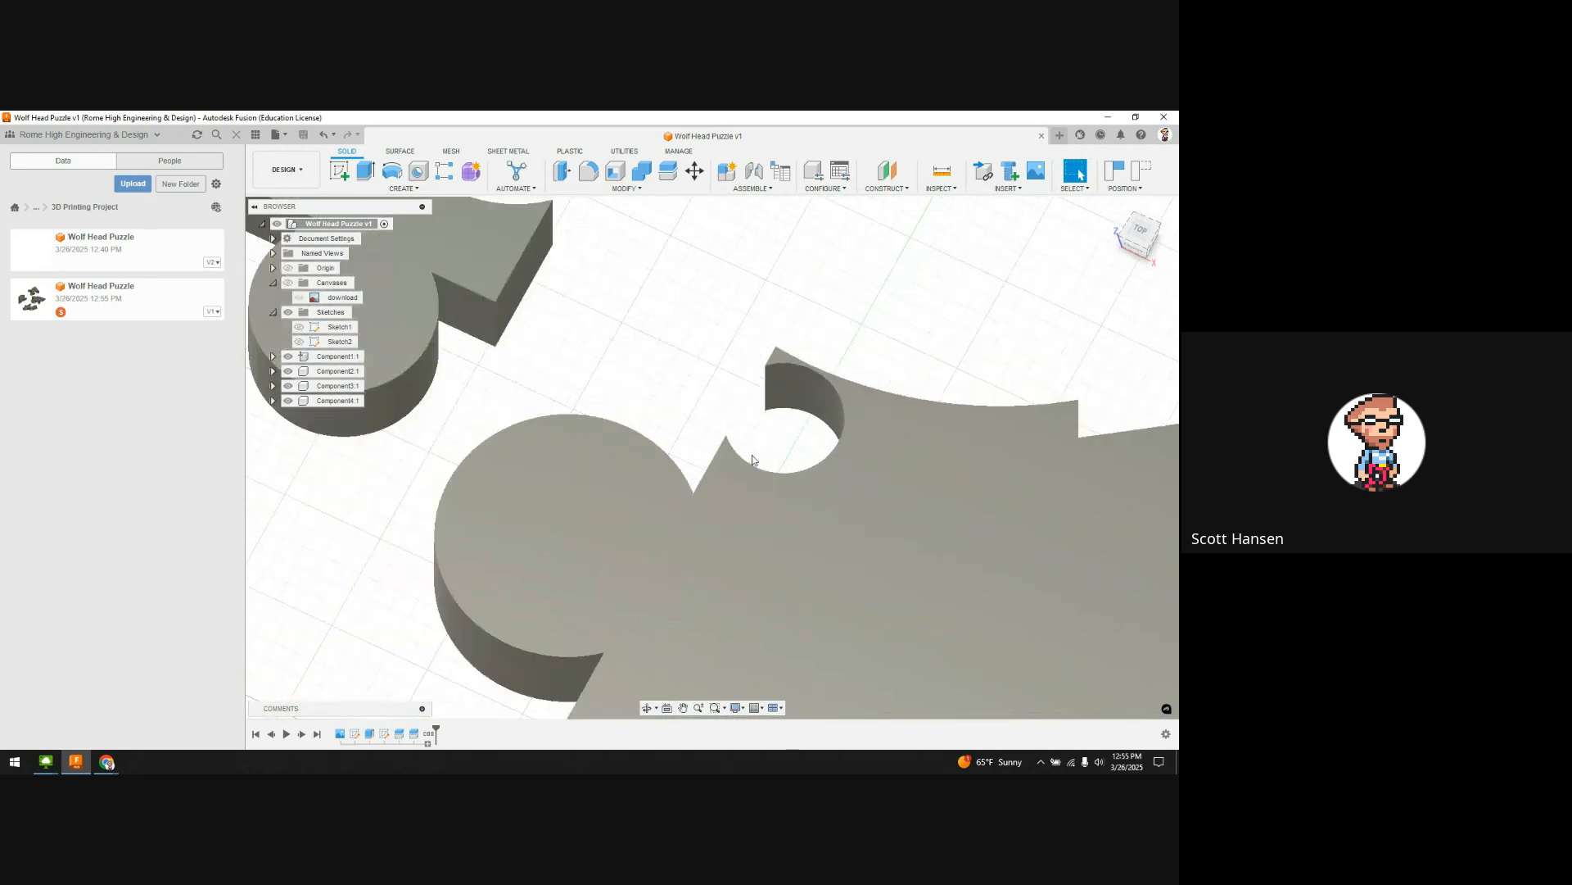
{"action": "scroll", "coordinate": [729, 498], "scroll_direction": "down", "scroll_amount": 3}
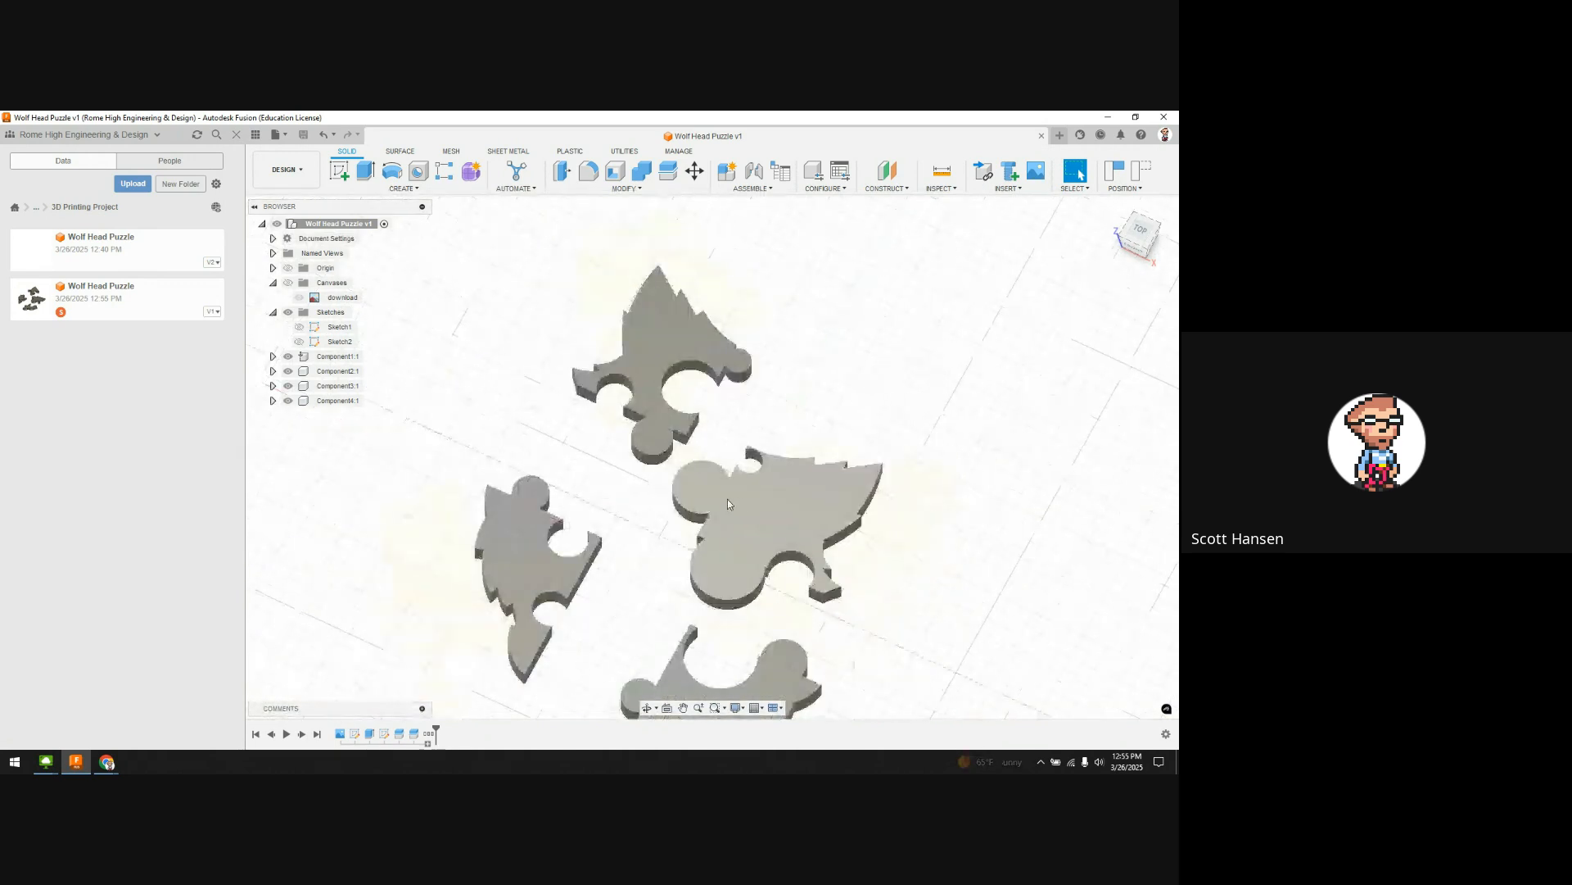
{"action": "middle_click_drag", "start_coordinate": [741, 509], "coordinate": [742, 410]}
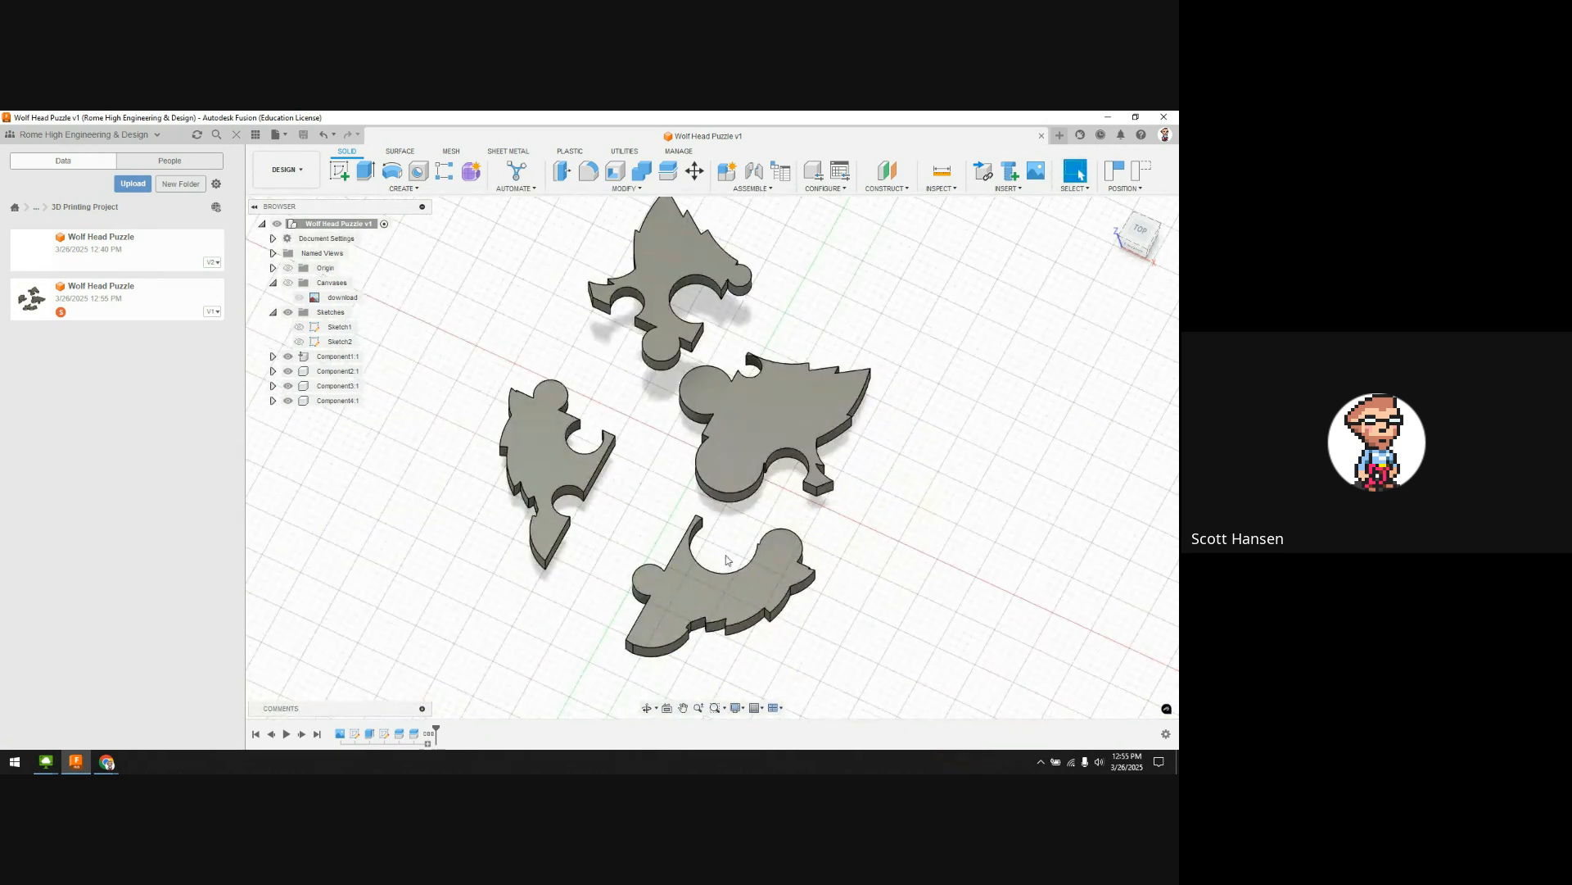
{"action": "scroll", "coordinate": [705, 536], "scroll_direction": "up", "scroll_amount": 10}
{"action": "scroll", "coordinate": [907, 584], "scroll_direction": "up", "scroll_amount": 2}
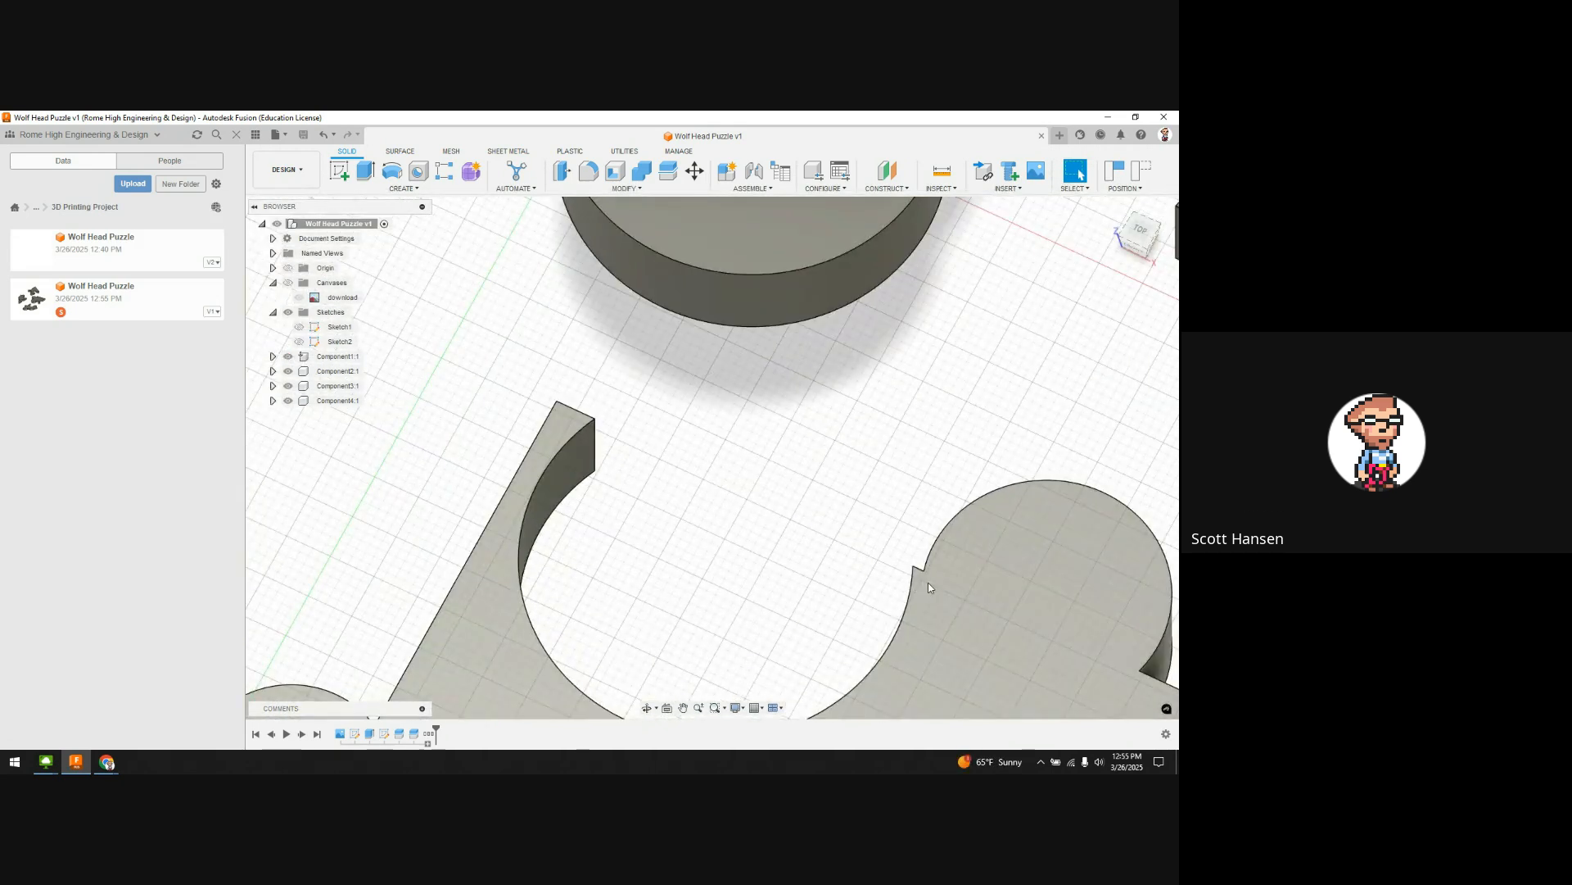
{"action": "scroll", "coordinate": [917, 587], "scroll_direction": "up", "scroll_amount": 2}
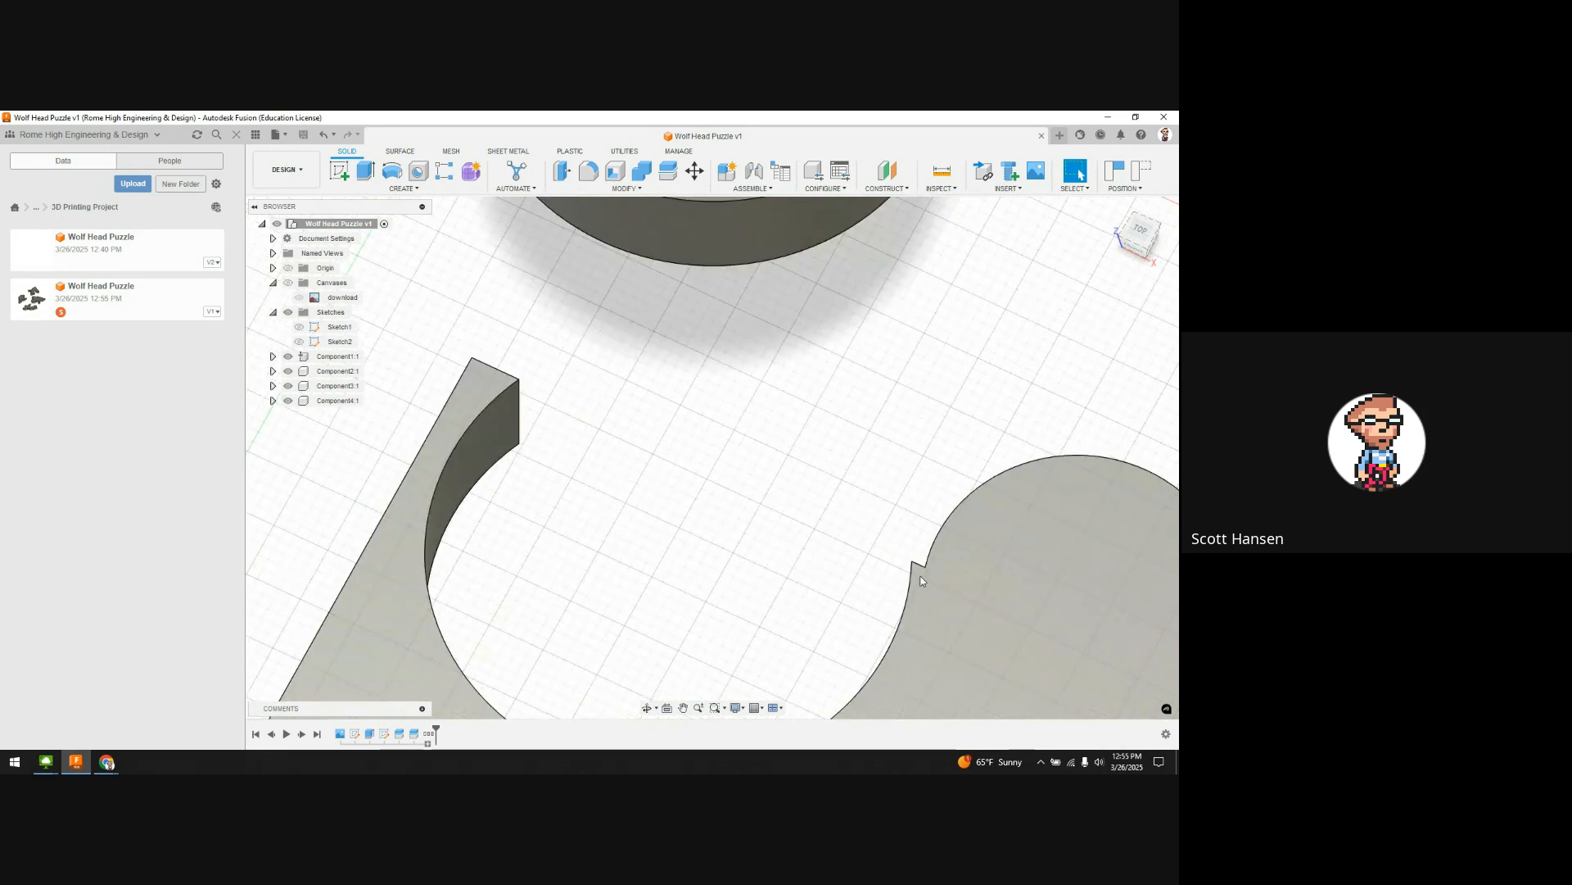
{"action": "scroll", "coordinate": [918, 573], "scroll_direction": "down", "scroll_amount": 2}
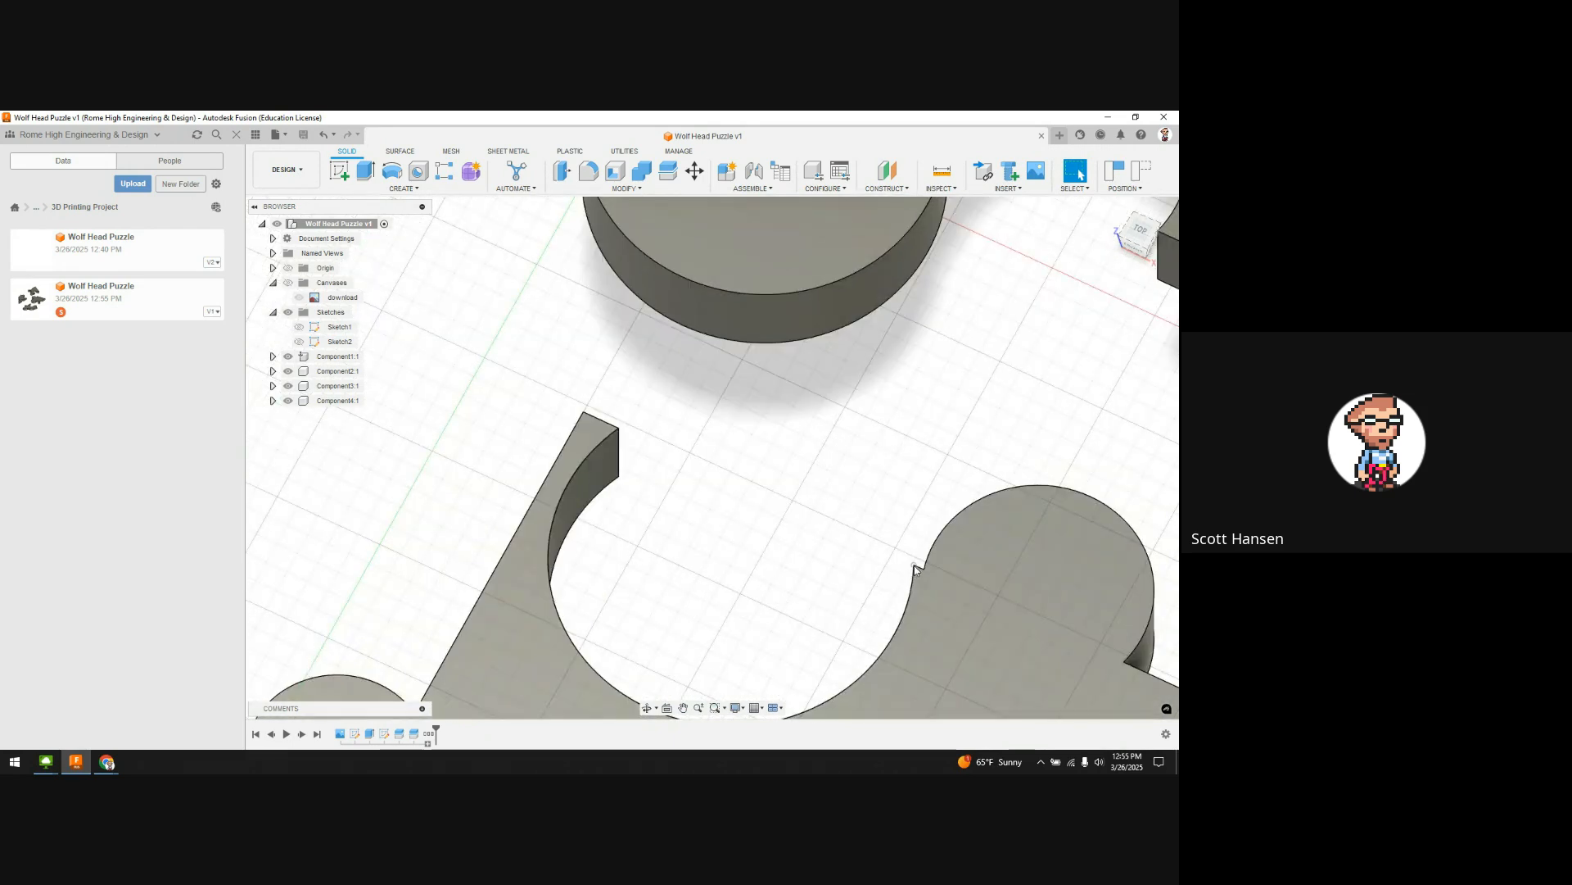
{"action": "scroll", "coordinate": [918, 565], "scroll_direction": "down", "scroll_amount": 3}
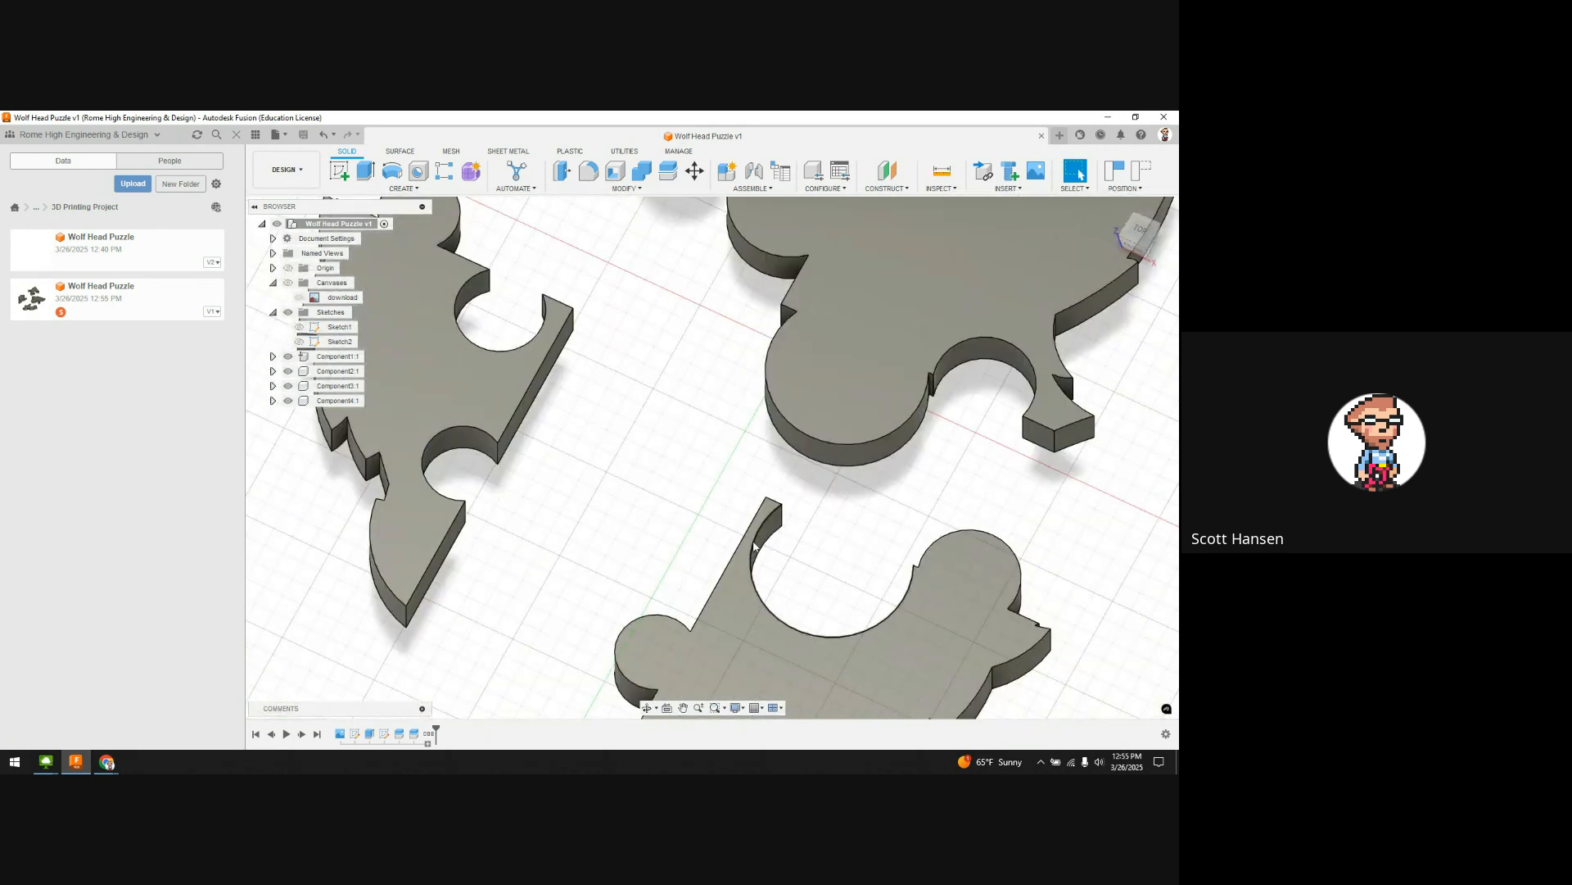
{"action": "scroll", "coordinate": [749, 549], "scroll_direction": "down", "scroll_amount": 5}
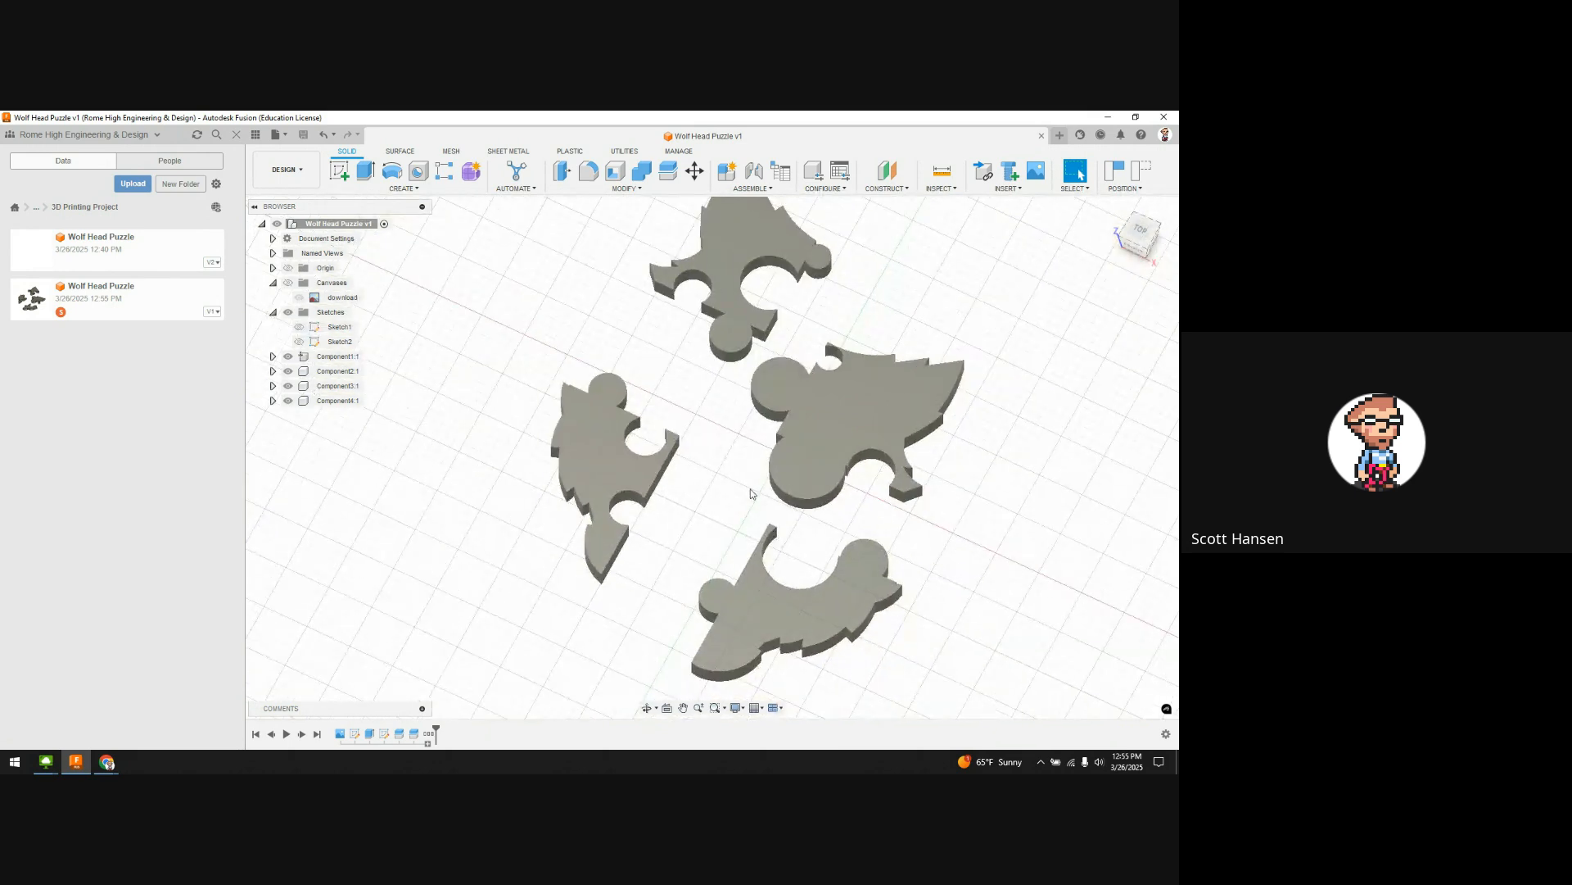
{"action": "scroll", "coordinate": [745, 500], "scroll_direction": "down", "scroll_amount": 2}
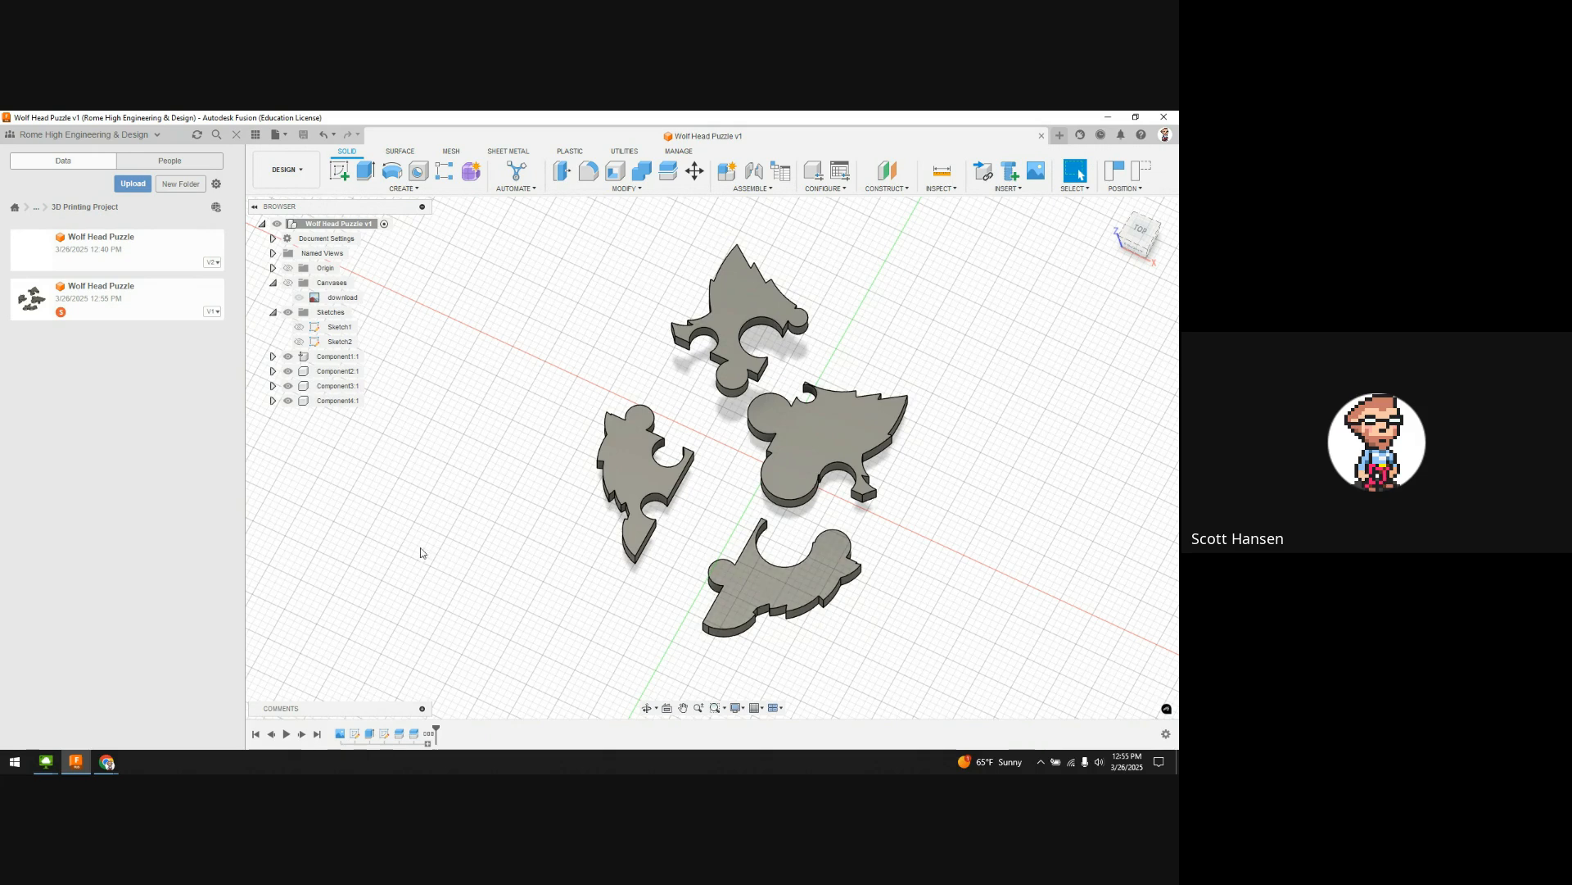
Step: Minimize the remote desktop, bring Chrome's Google Meet tab forward and stop the recording
{"action": "key", "text": "alt+Tab"}
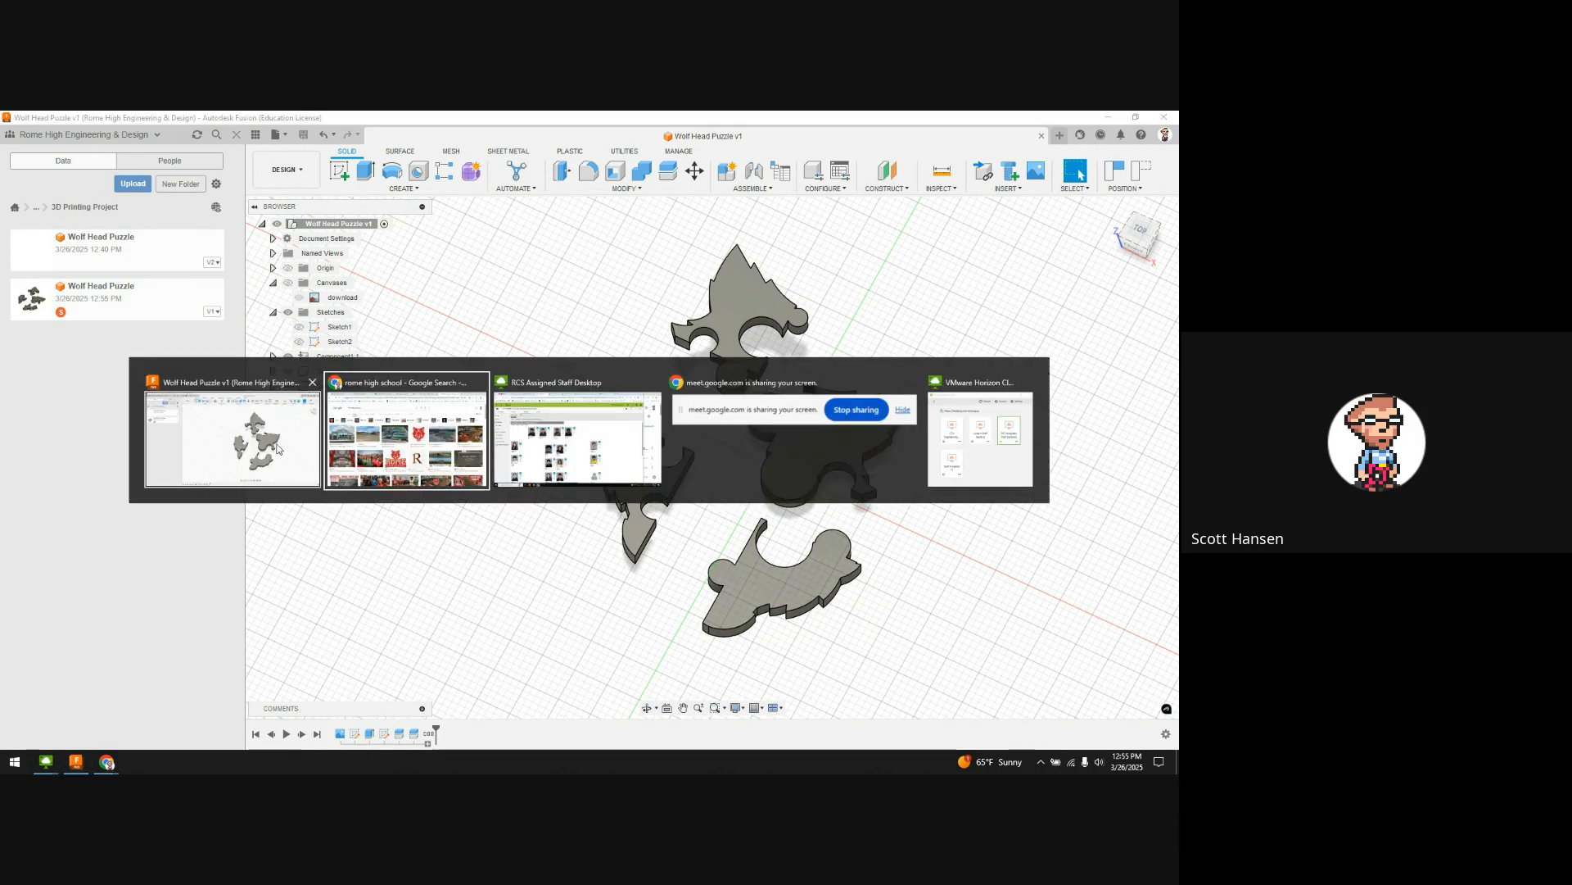
{"action": "left_click", "coordinate": [548, 473]}
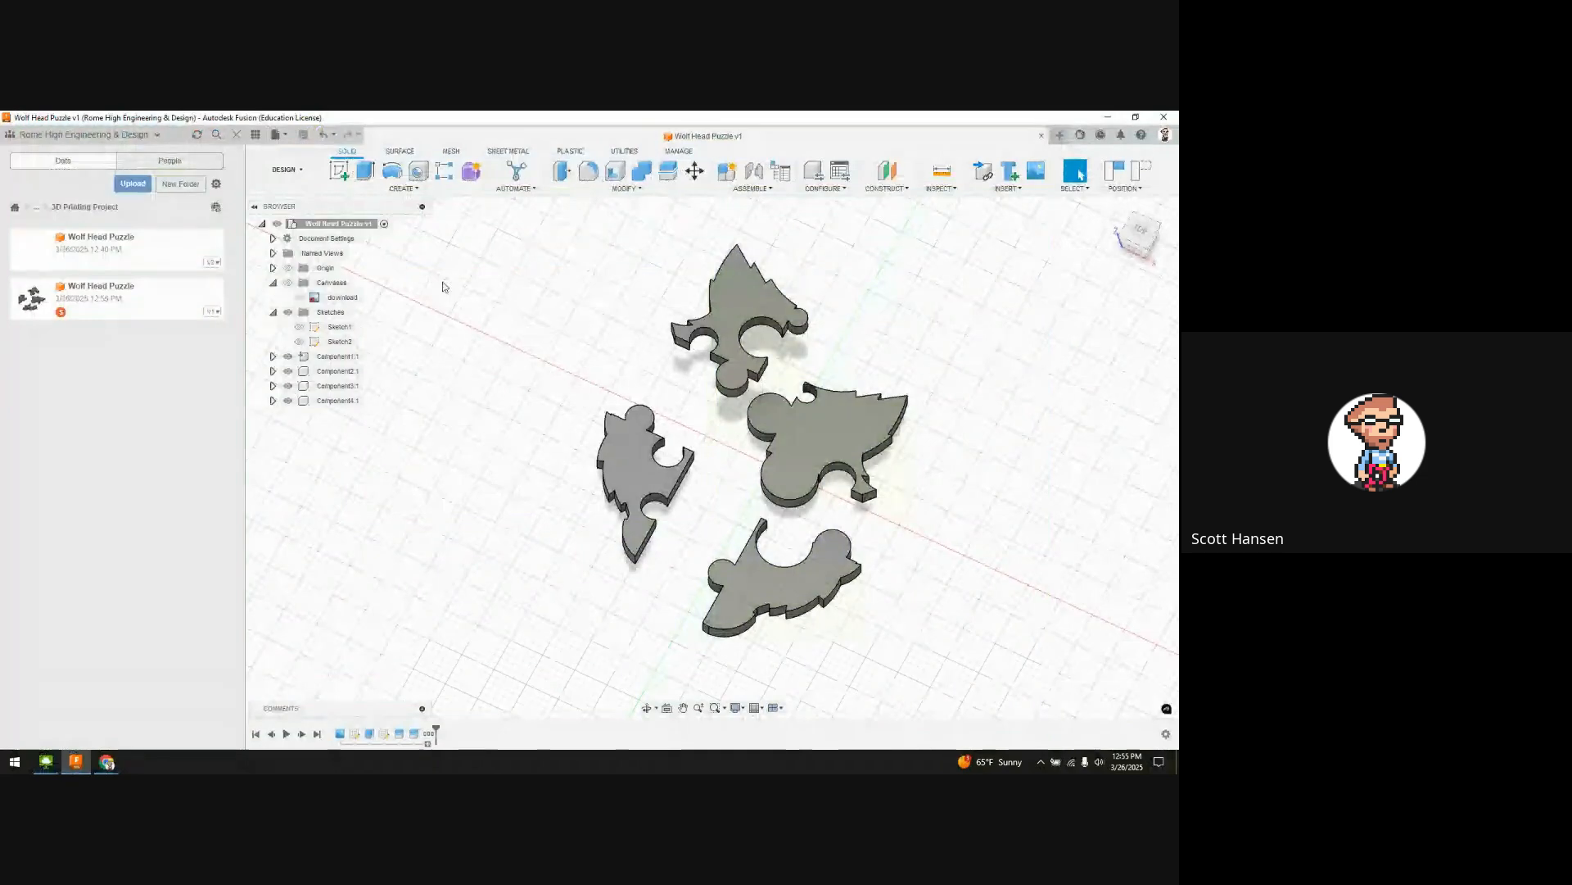
{"action": "left_click", "coordinate": [867, 761]}
{"action": "mouse_move", "coordinate": [106, 761]}
{"action": "left_click", "coordinate": [192, 696]}
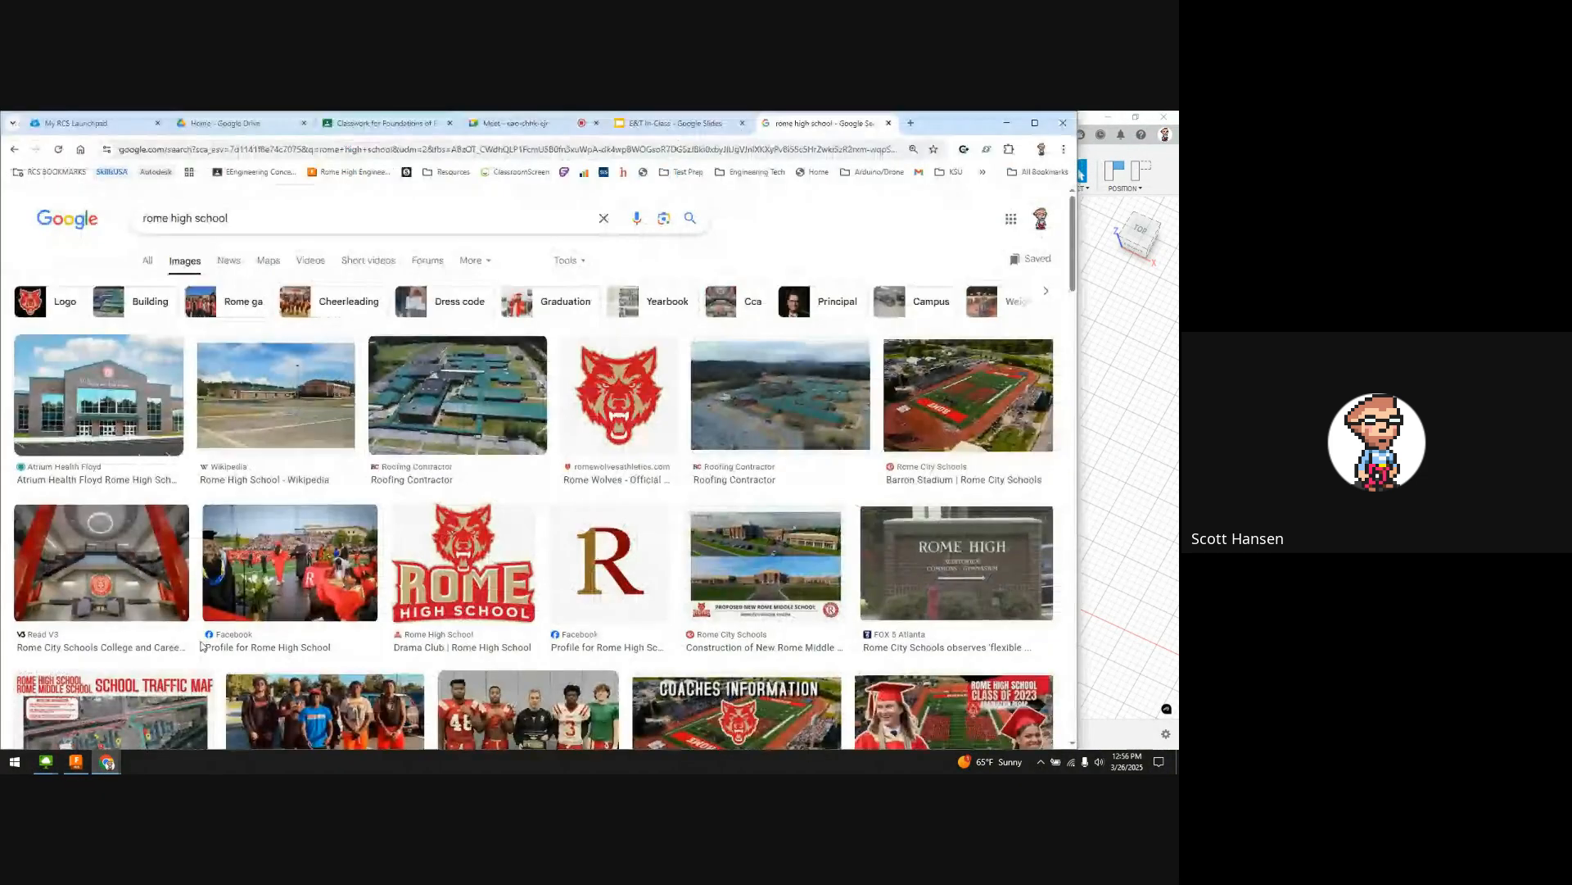
{"action": "left_click", "coordinate": [516, 123]}
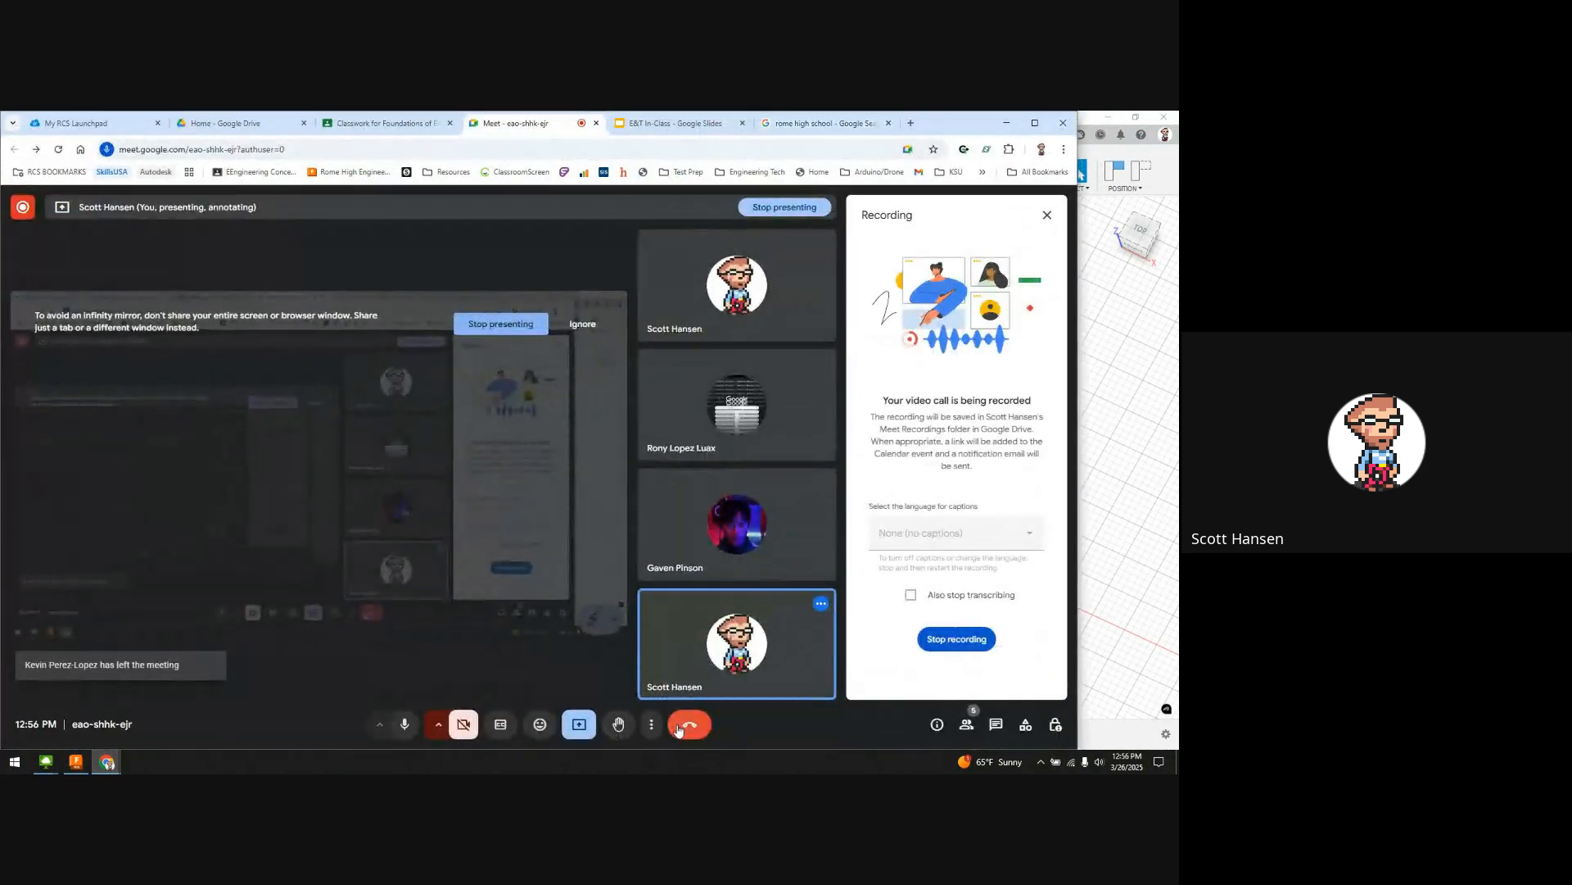
{"action": "left_click", "coordinate": [957, 639]}
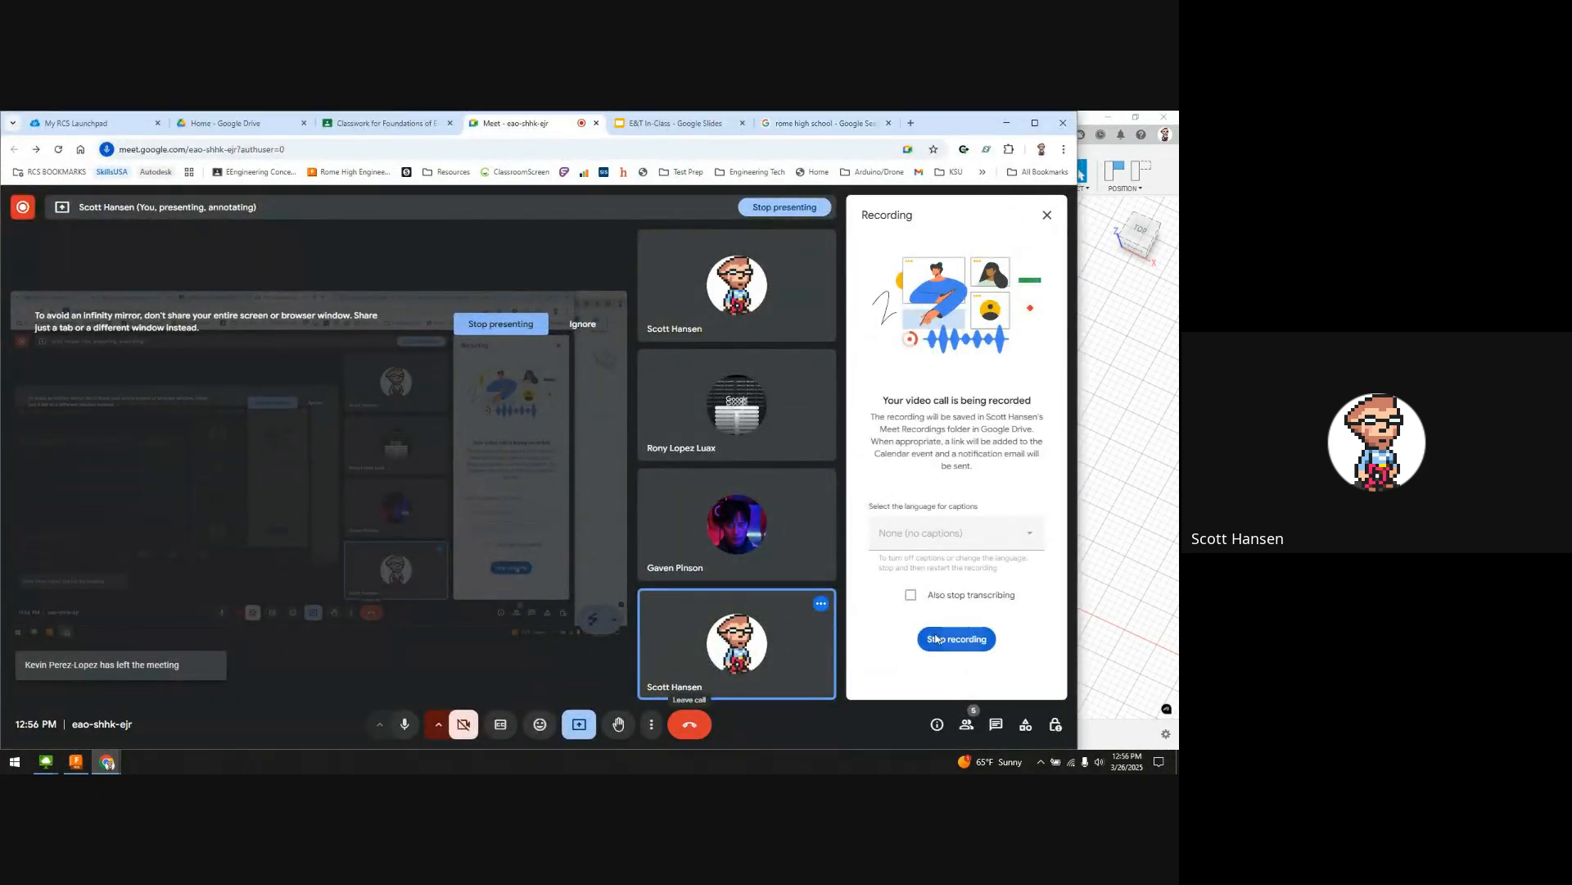